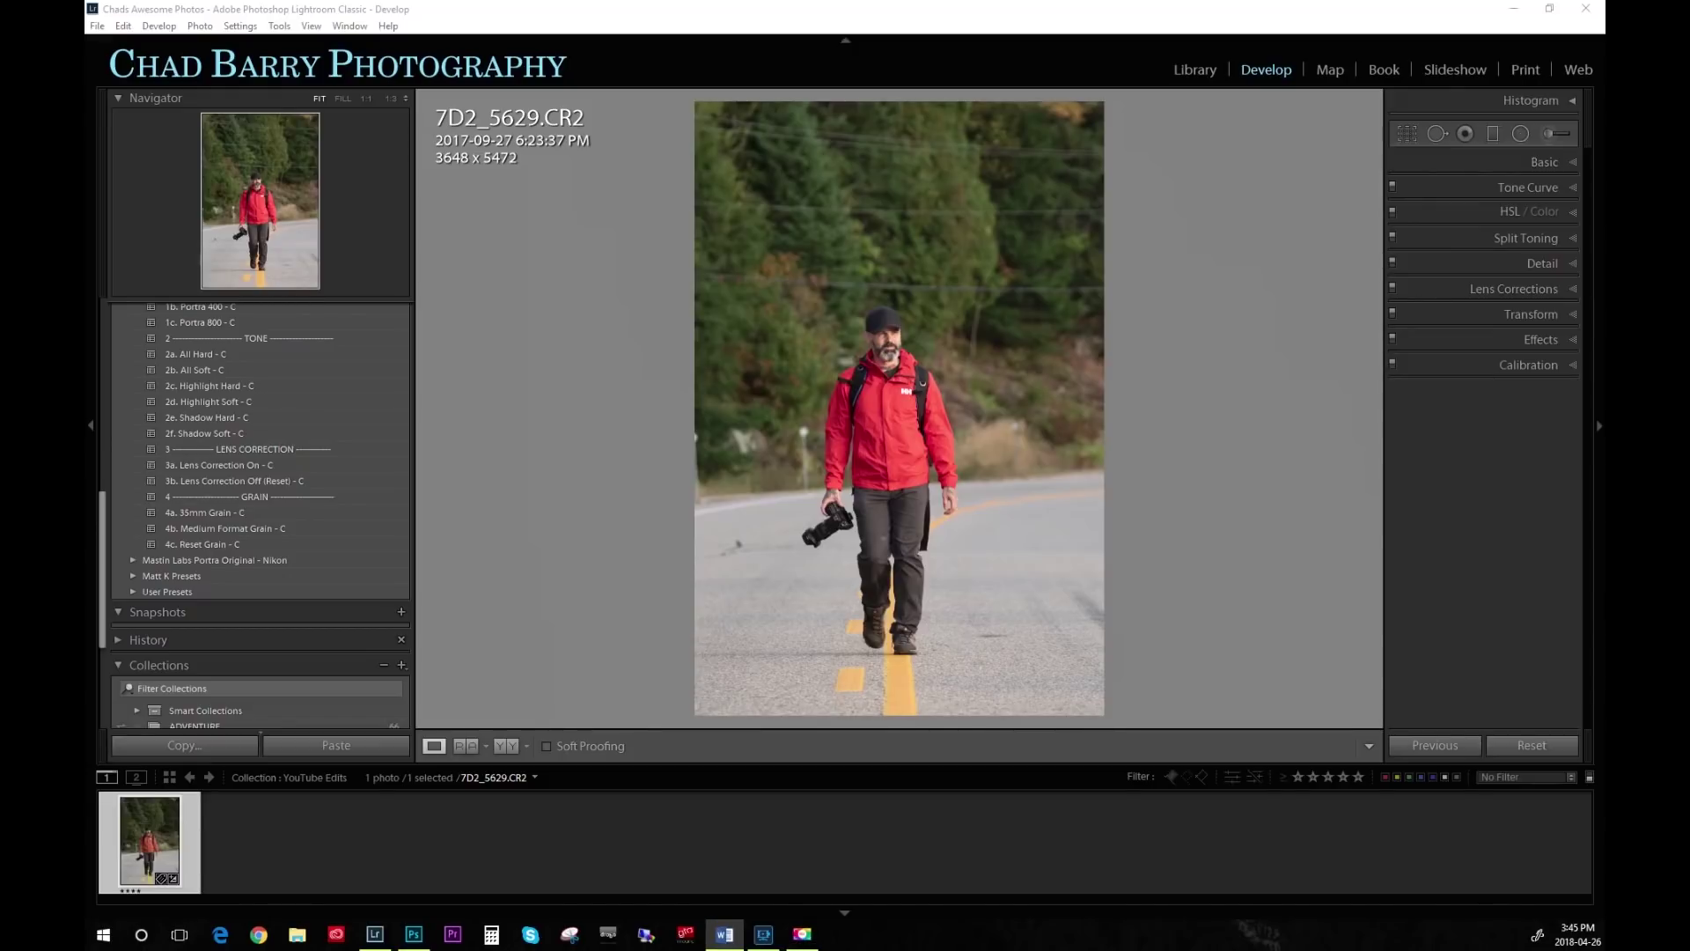
# Enable the Canon lens profile corrections for the photo, comparing them on and off, and try Remove Chromatic Aberration.
pyautogui.click(1484, 294)
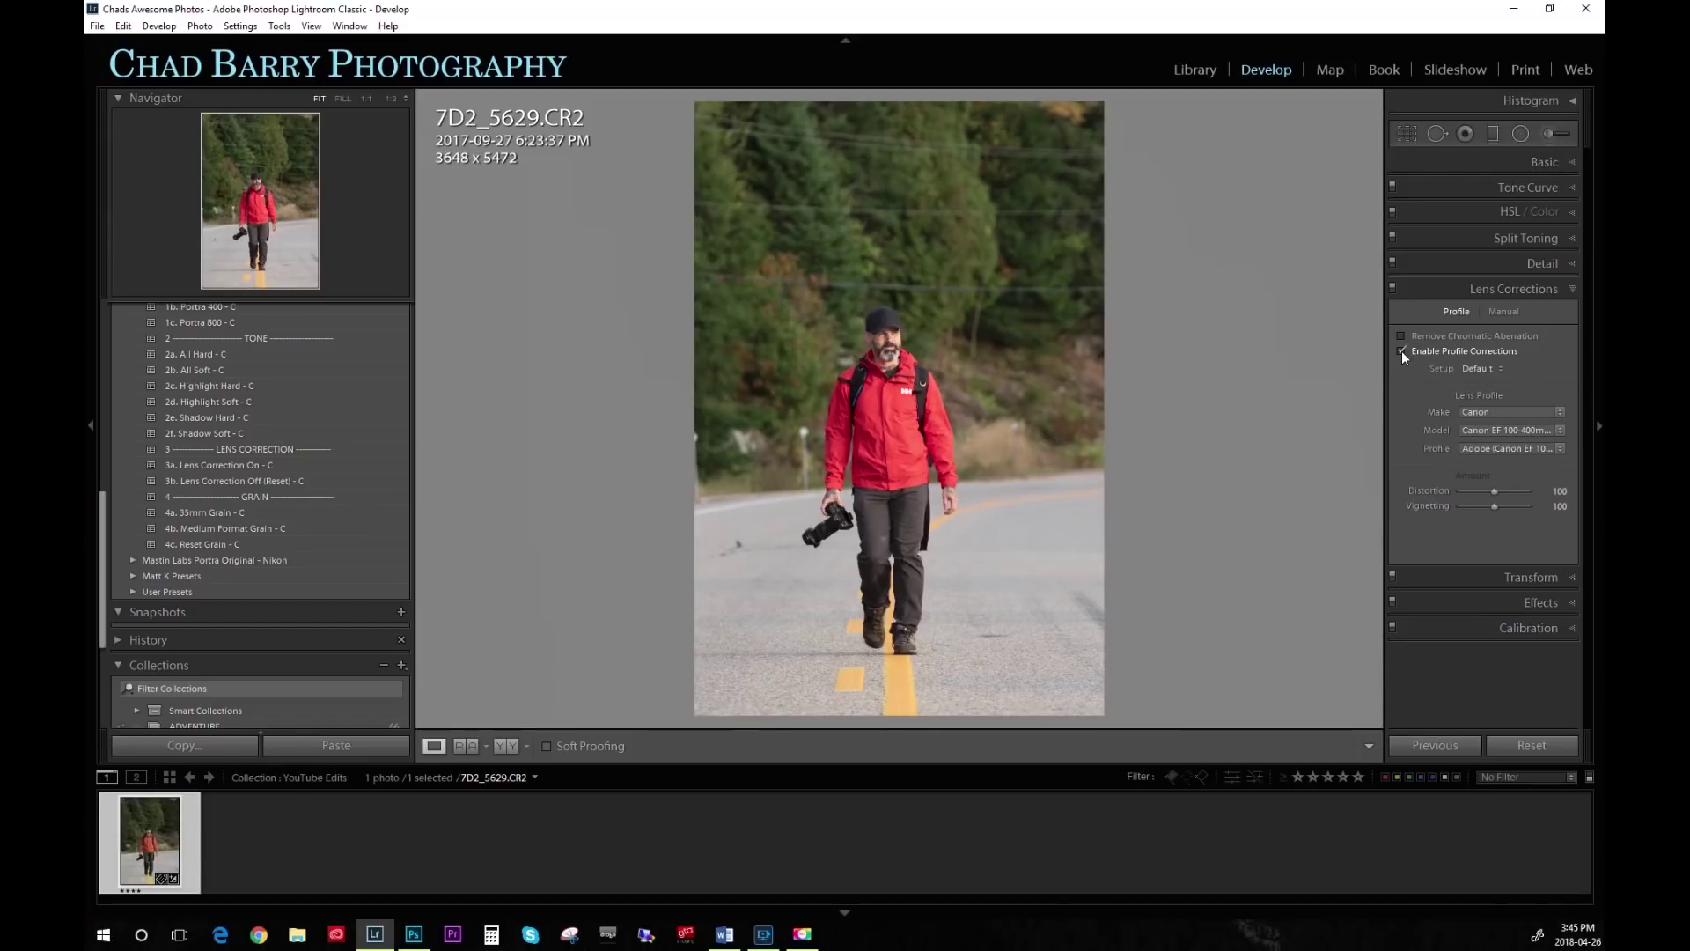
pyautogui.click(1402, 353)
pyautogui.click(1402, 353)
pyautogui.click(1402, 353)
pyautogui.click(1402, 353)
pyautogui.click(1401, 336)
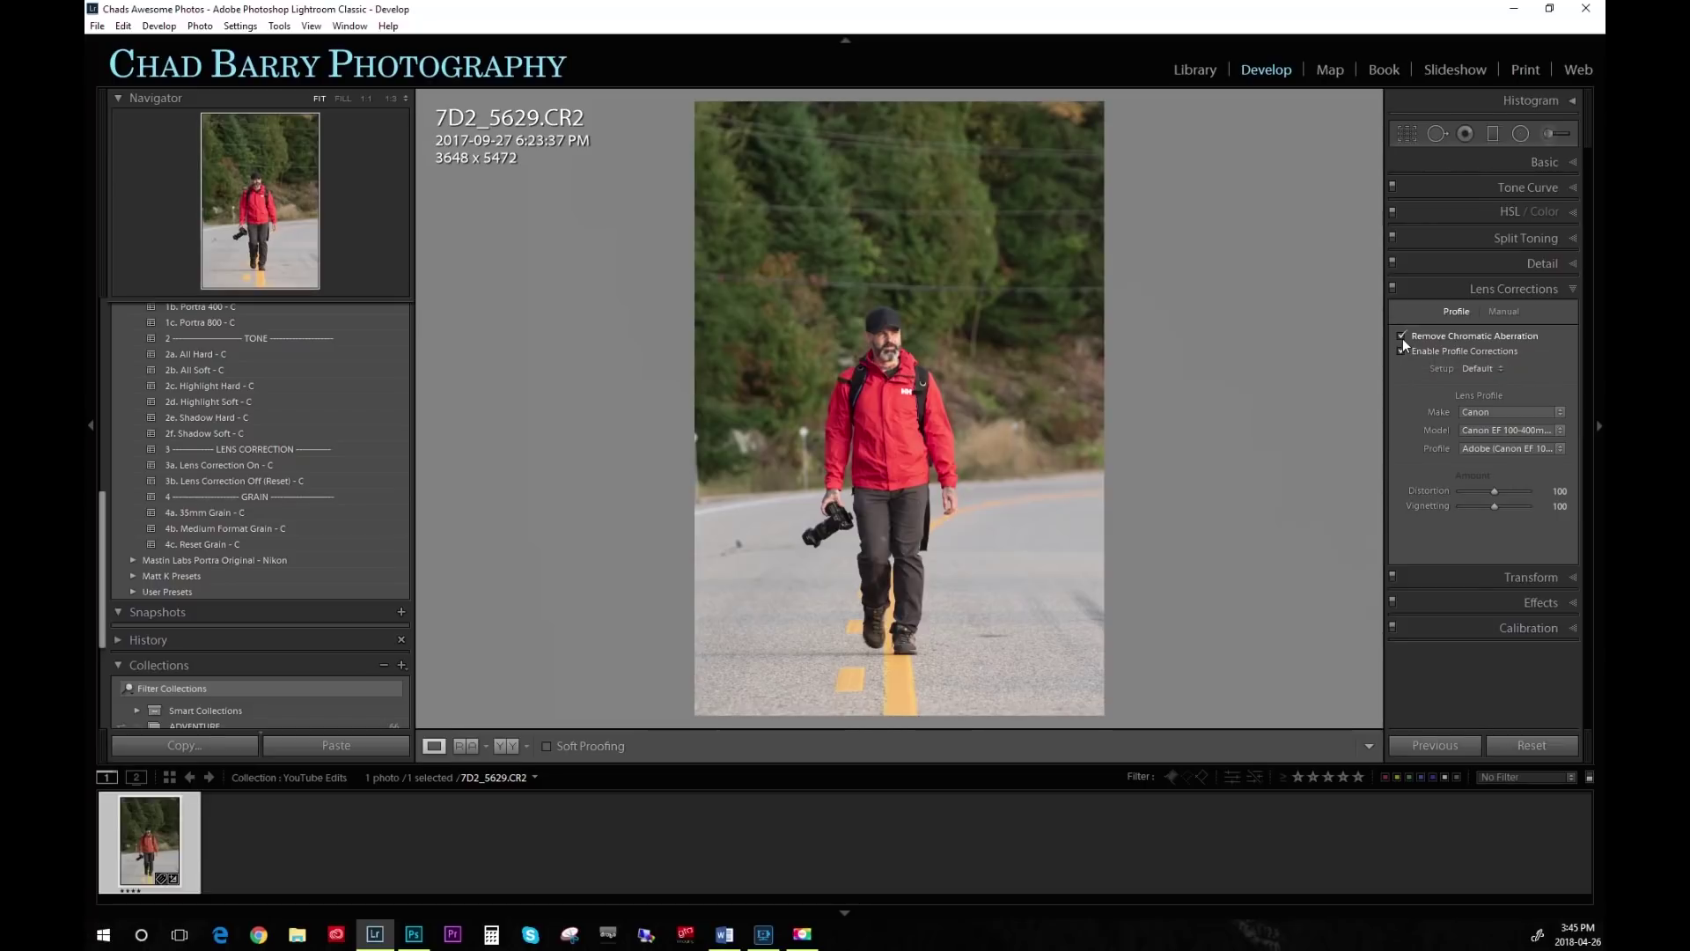
pyautogui.click(1402, 337)
# Set the photo's Clarity to +29 in the Basic adjustments.
pyautogui.click(1541, 165)
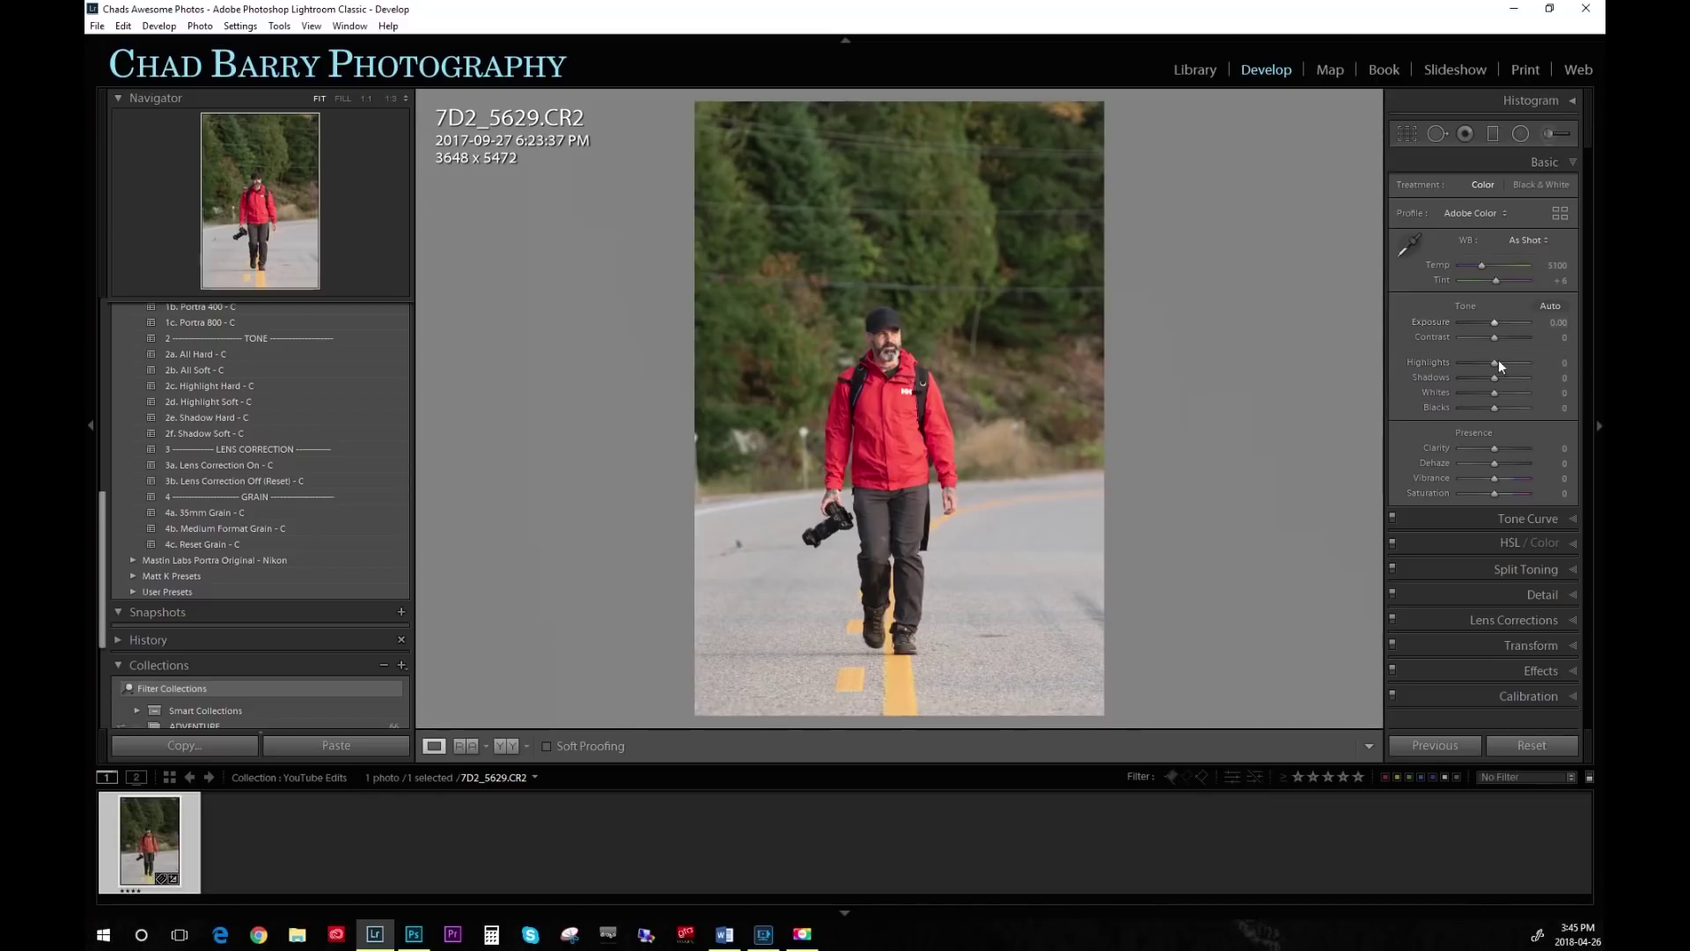
pyautogui.moveTo(1493, 456); pyautogui.dragTo(1507, 455)
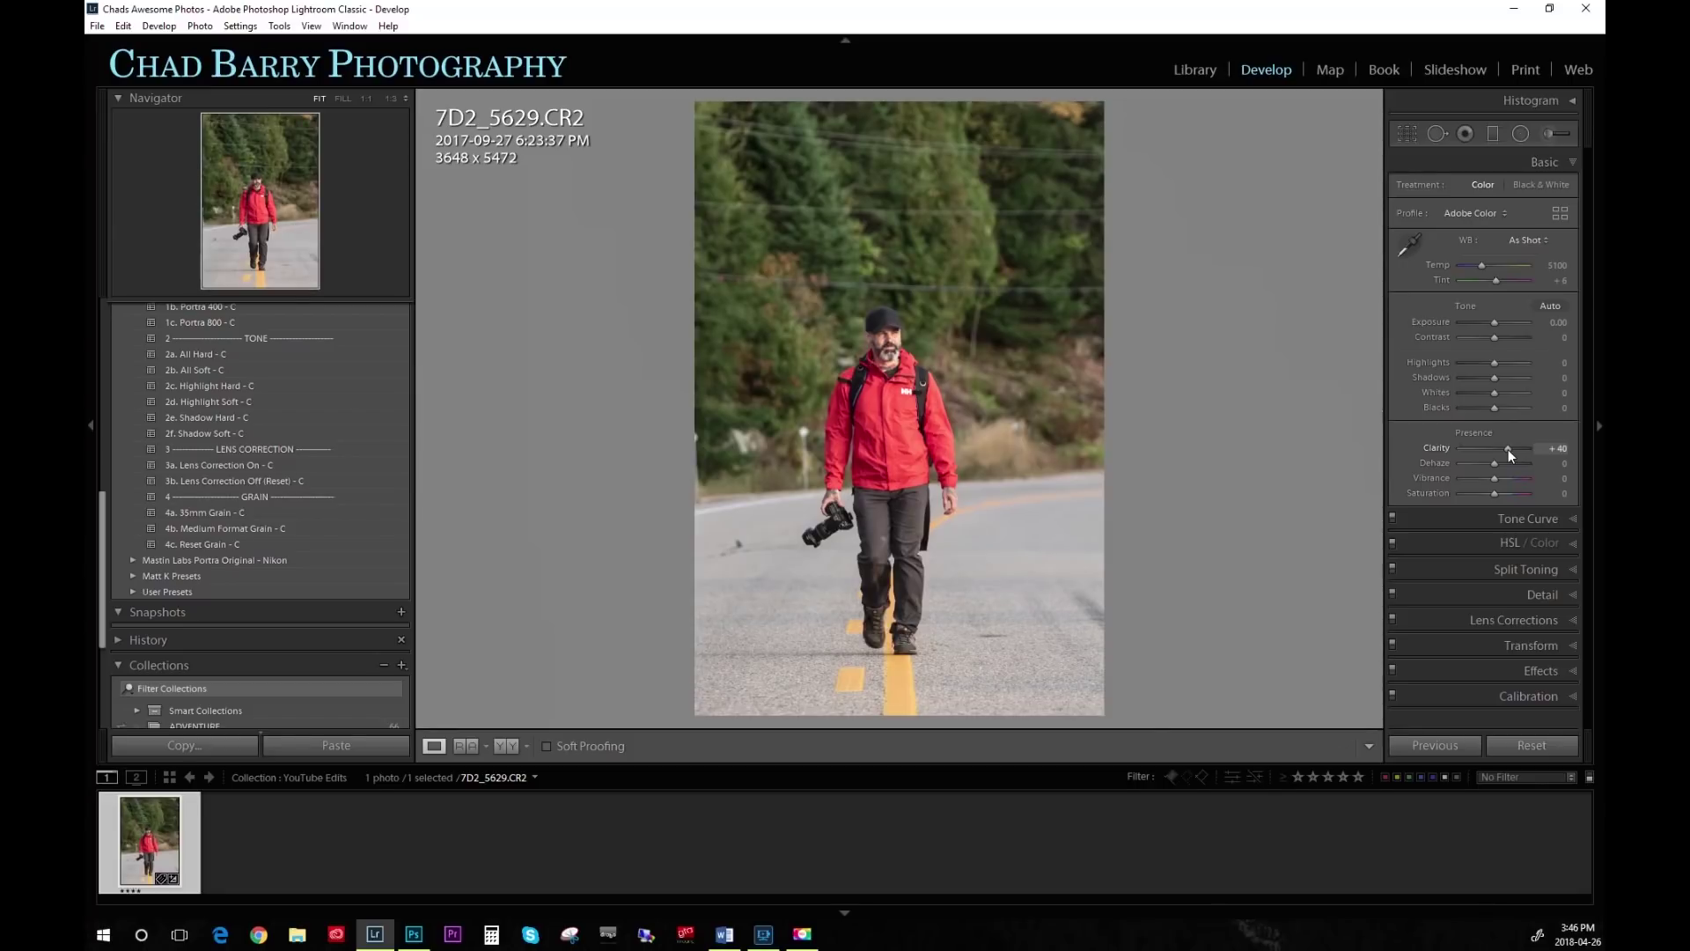
pyautogui.click(1507, 455)
pyautogui.moveTo(1507, 455); pyautogui.dragTo(1505, 455)
# Lower the Whites to -10 and reduce the Blacks to deepen the dark tones slightly.
pyautogui.moveTo(1497, 398); pyautogui.dragTo(1494, 398)
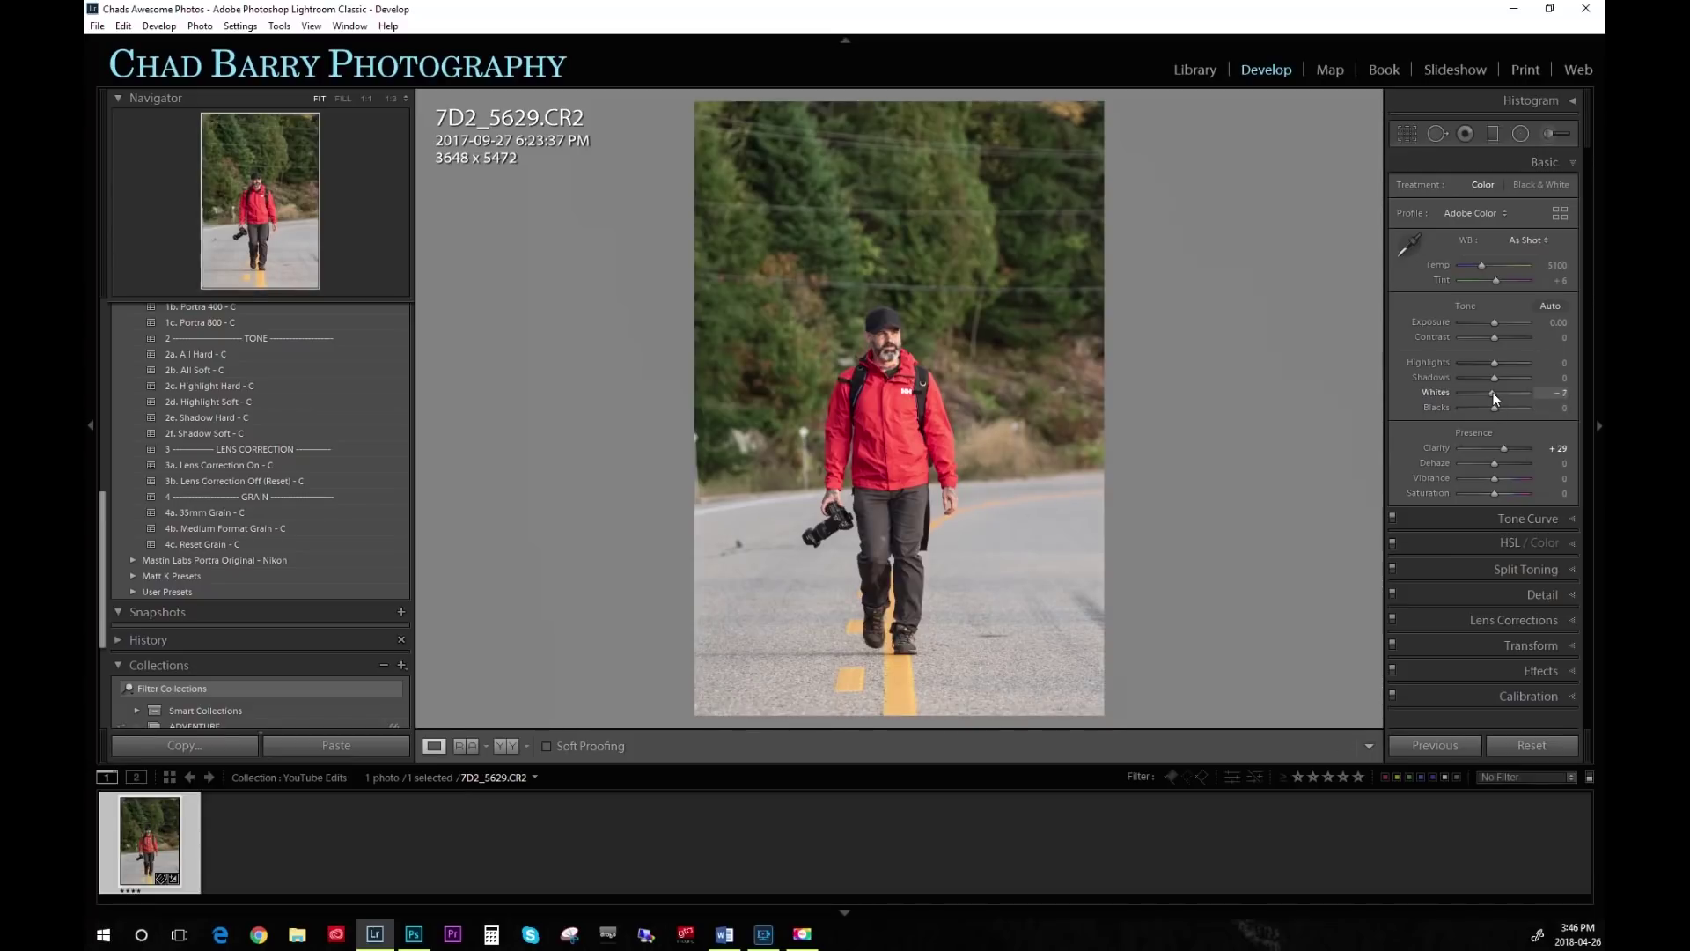
pyautogui.moveTo(1494, 398); pyautogui.dragTo(1486, 414)
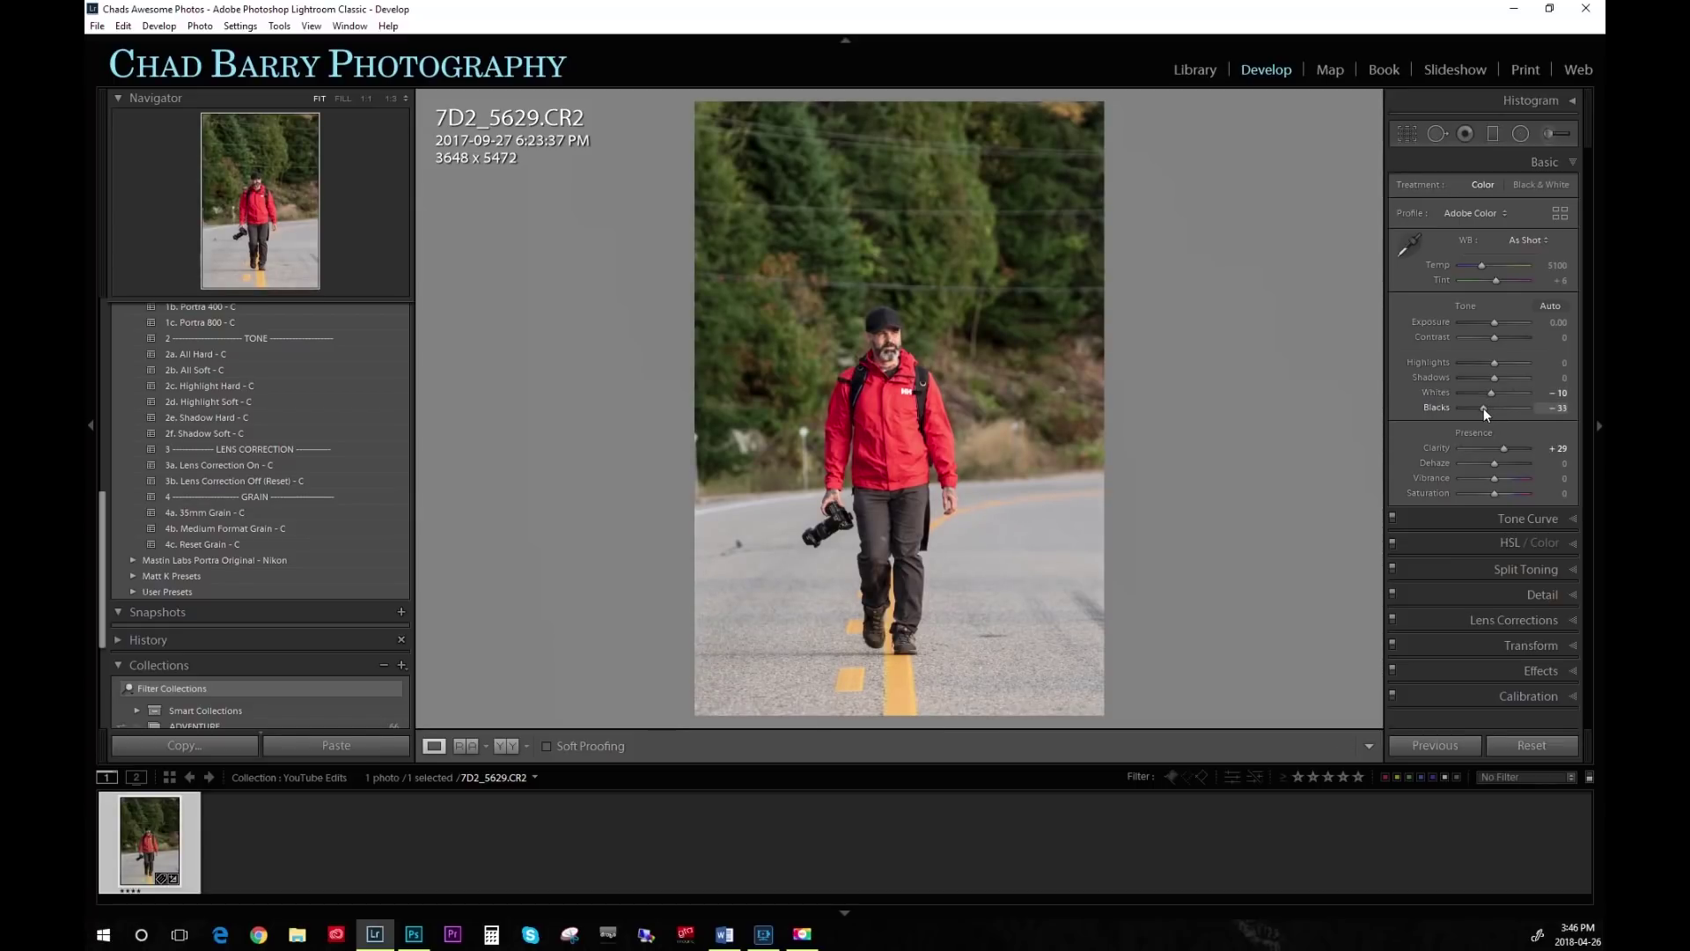
pyautogui.moveTo(1484, 414); pyautogui.dragTo(1486, 413)
pyautogui.moveTo(1487, 410); pyautogui.dragTo(1488, 409)
pyautogui.moveTo(1490, 409); pyautogui.dragTo(1490, 409)
pyautogui.moveTo(1487, 410); pyautogui.dragTo(1490, 411)
# Try a darkening post-crop vignette in Highlight Priority style and reset its amount to 0.
pyautogui.click(1544, 672)
pyautogui.moveTo(1493, 396); pyautogui.dragTo(1491, 405)
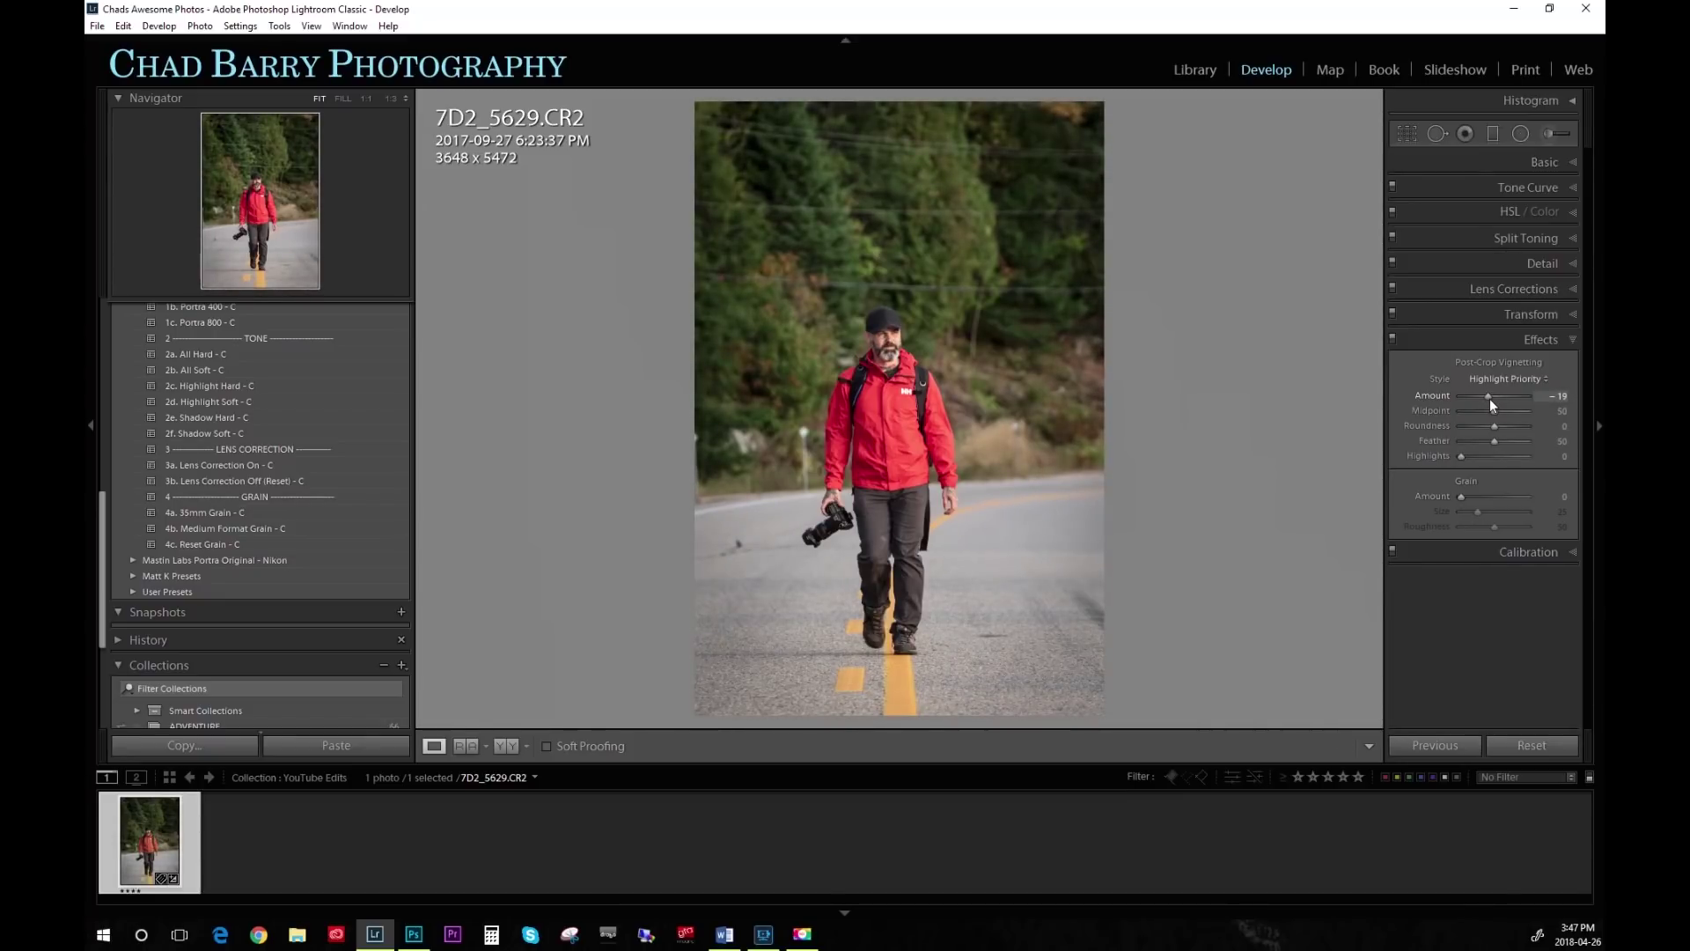
pyautogui.doubleClick(1491, 400)
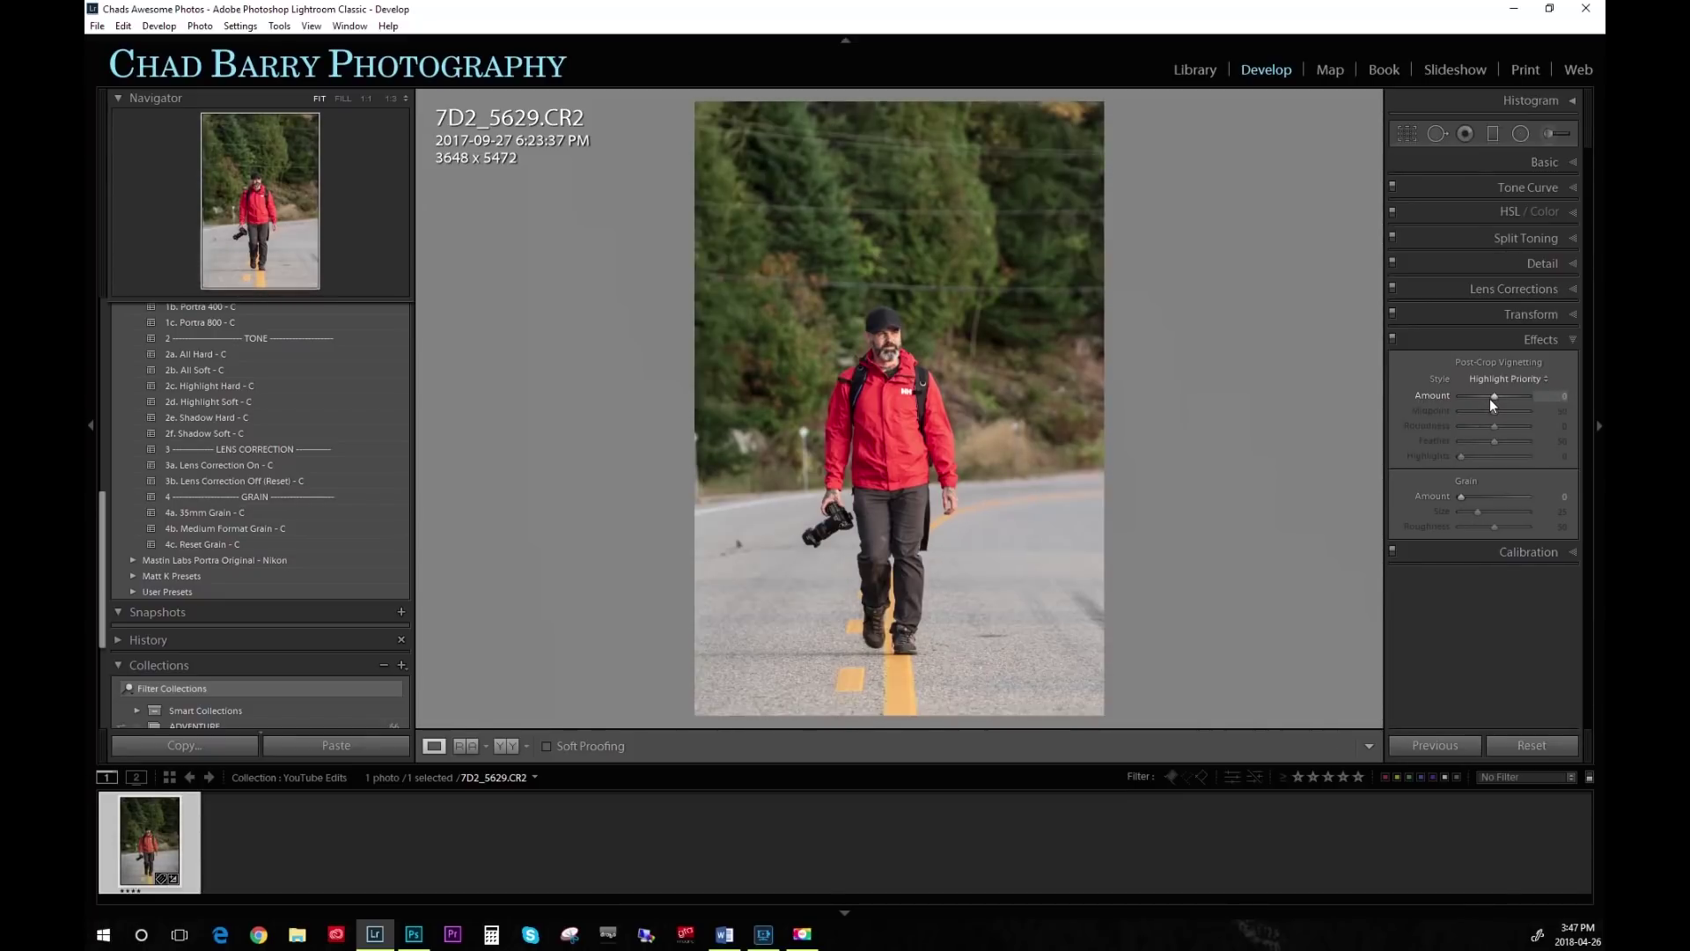
# Place a tall radial filter around the walking man with an exposure of -0.26 outside the ellipse.
pyautogui.click(1524, 137)
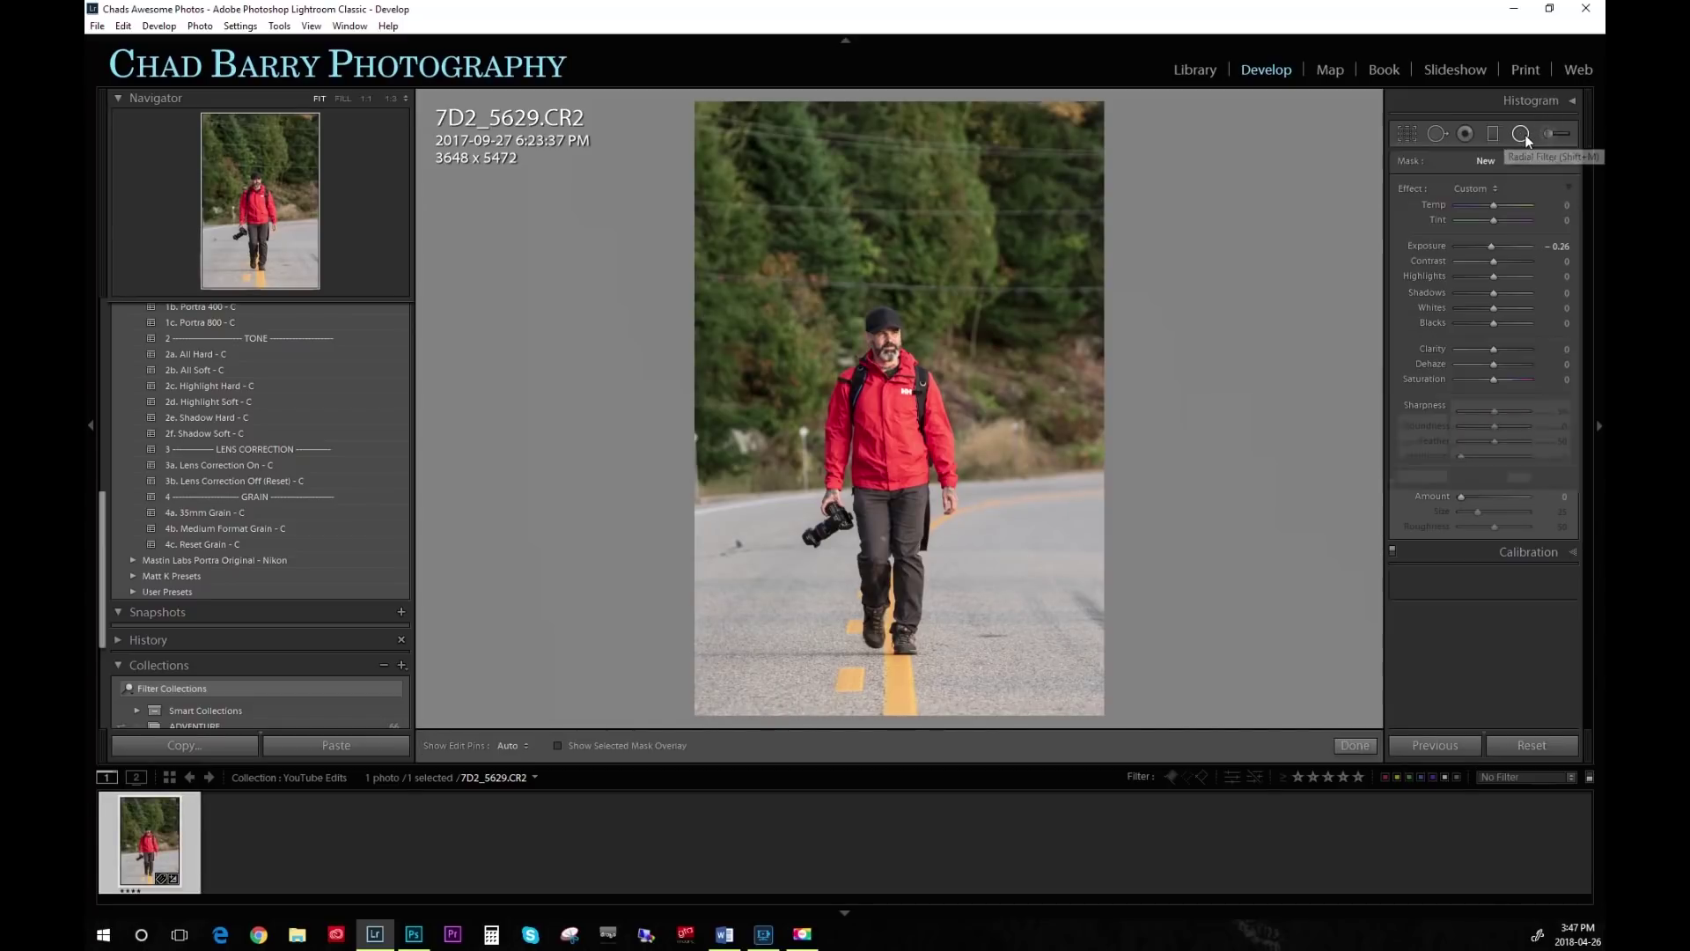
pyautogui.moveTo(877, 352); pyautogui.dragTo(1016, 631)
pyautogui.moveTo(933, 275); pyautogui.dragTo(947, 368)
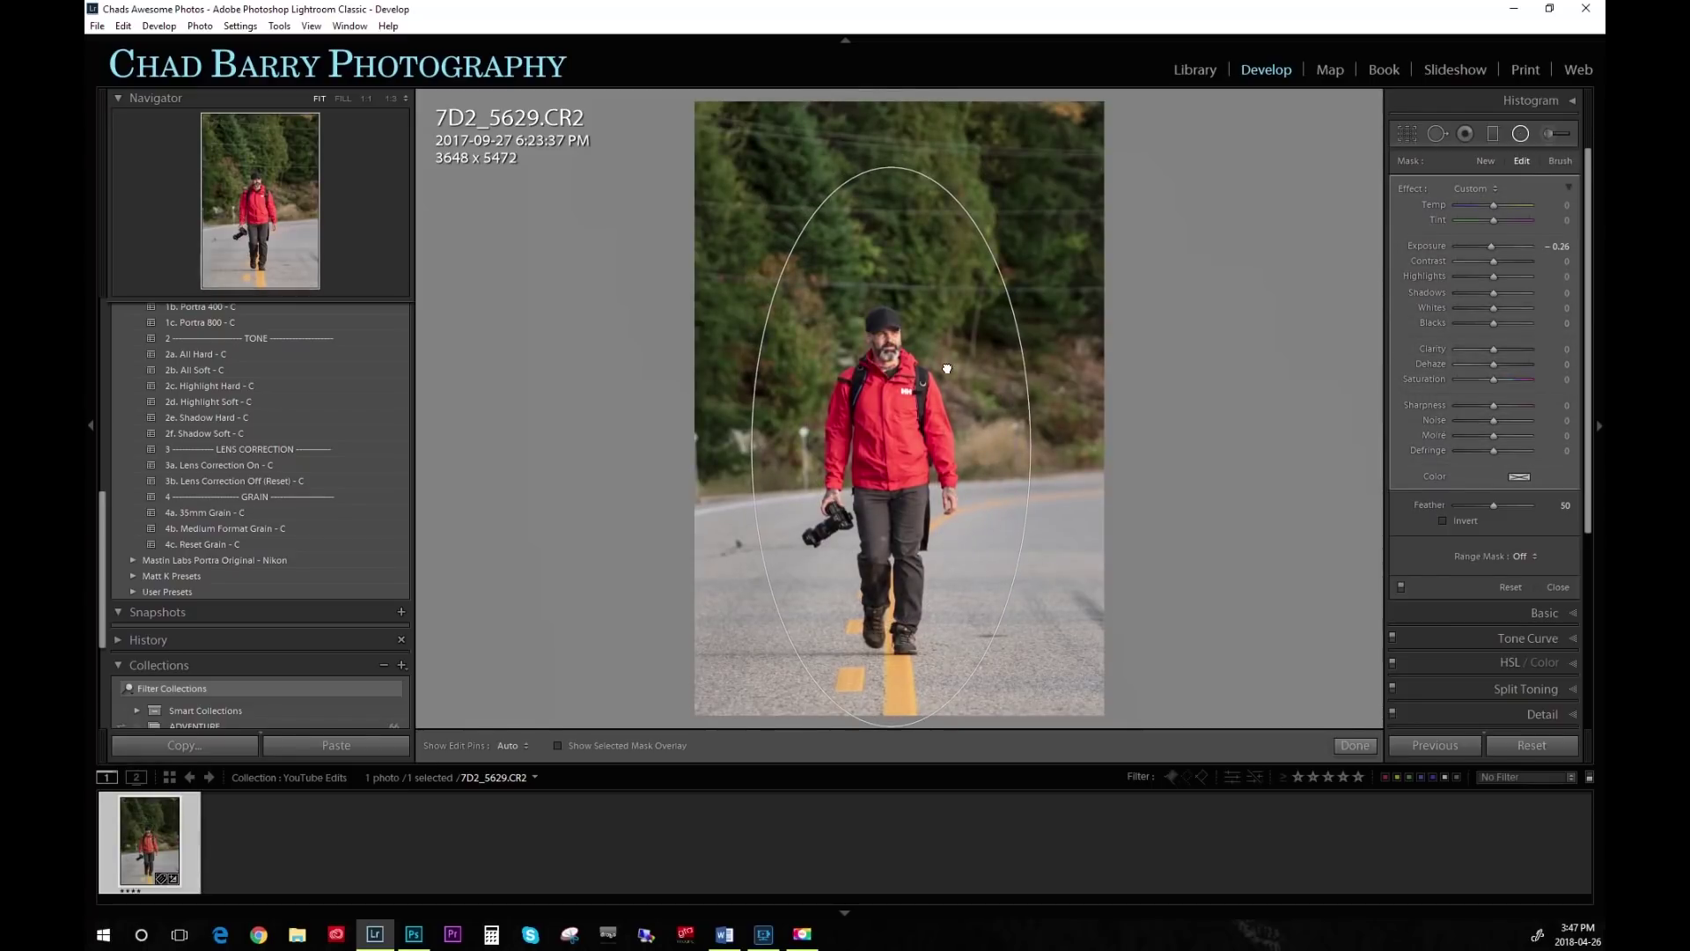
# Compare the photo with the radial filter's effect switched on and off, and close the filter's settings.
pyautogui.click(1401, 586)
pyautogui.click(1401, 586)
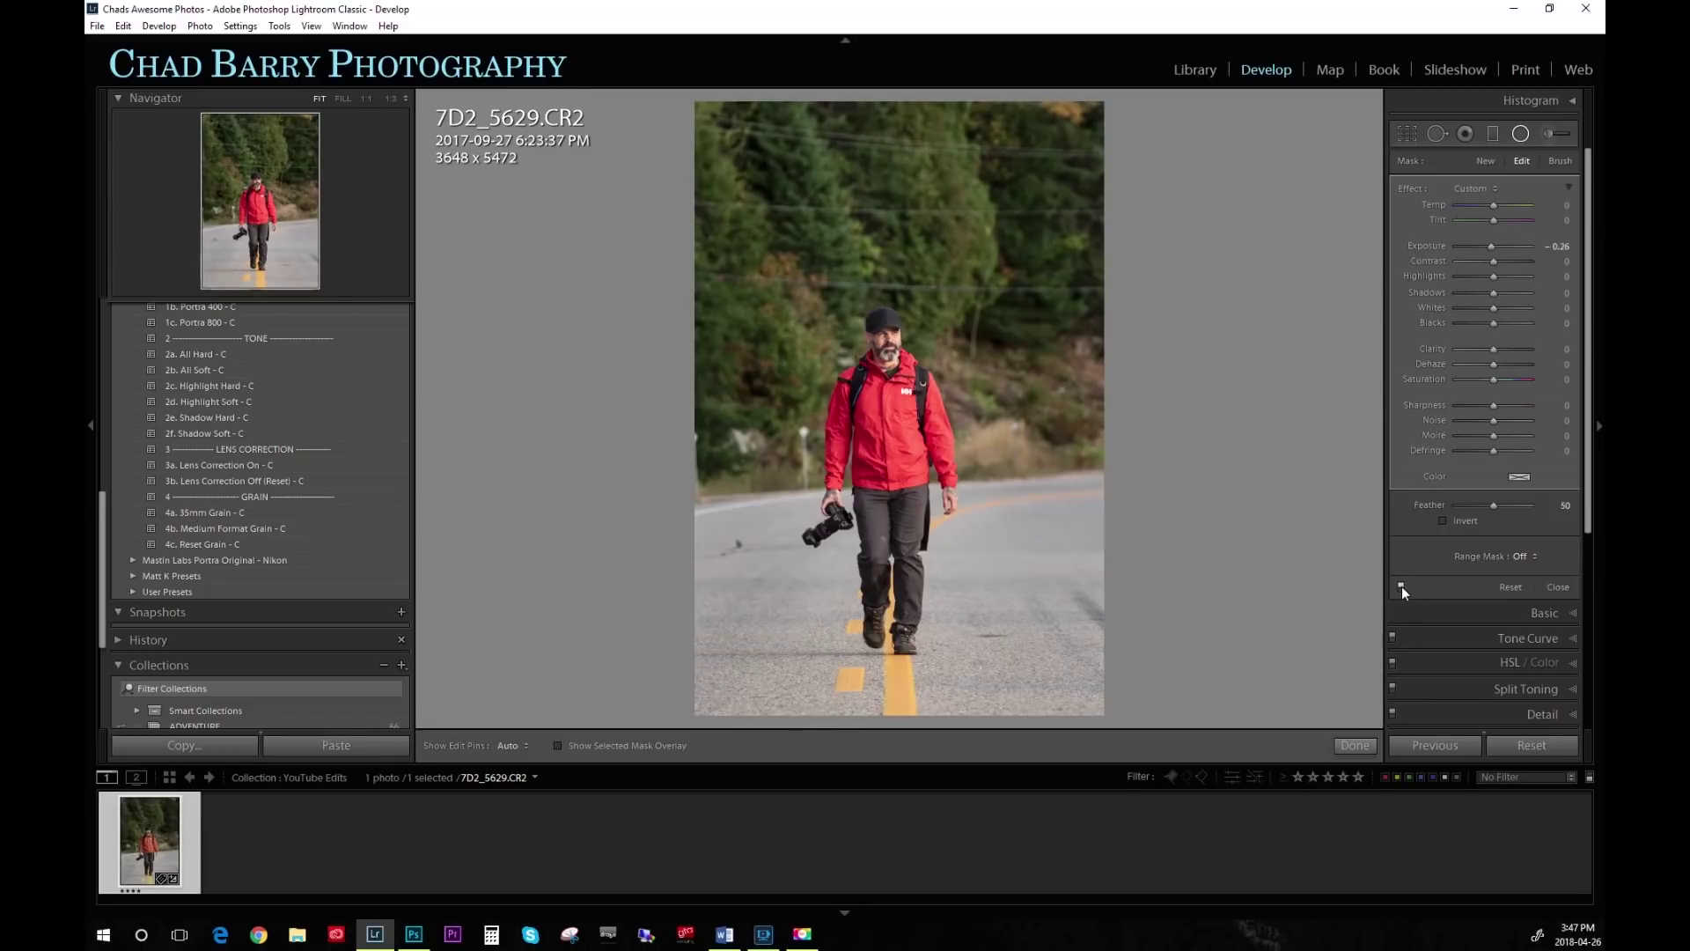
pyautogui.click(1401, 586)
pyautogui.click(1401, 586)
pyautogui.click(1401, 586)
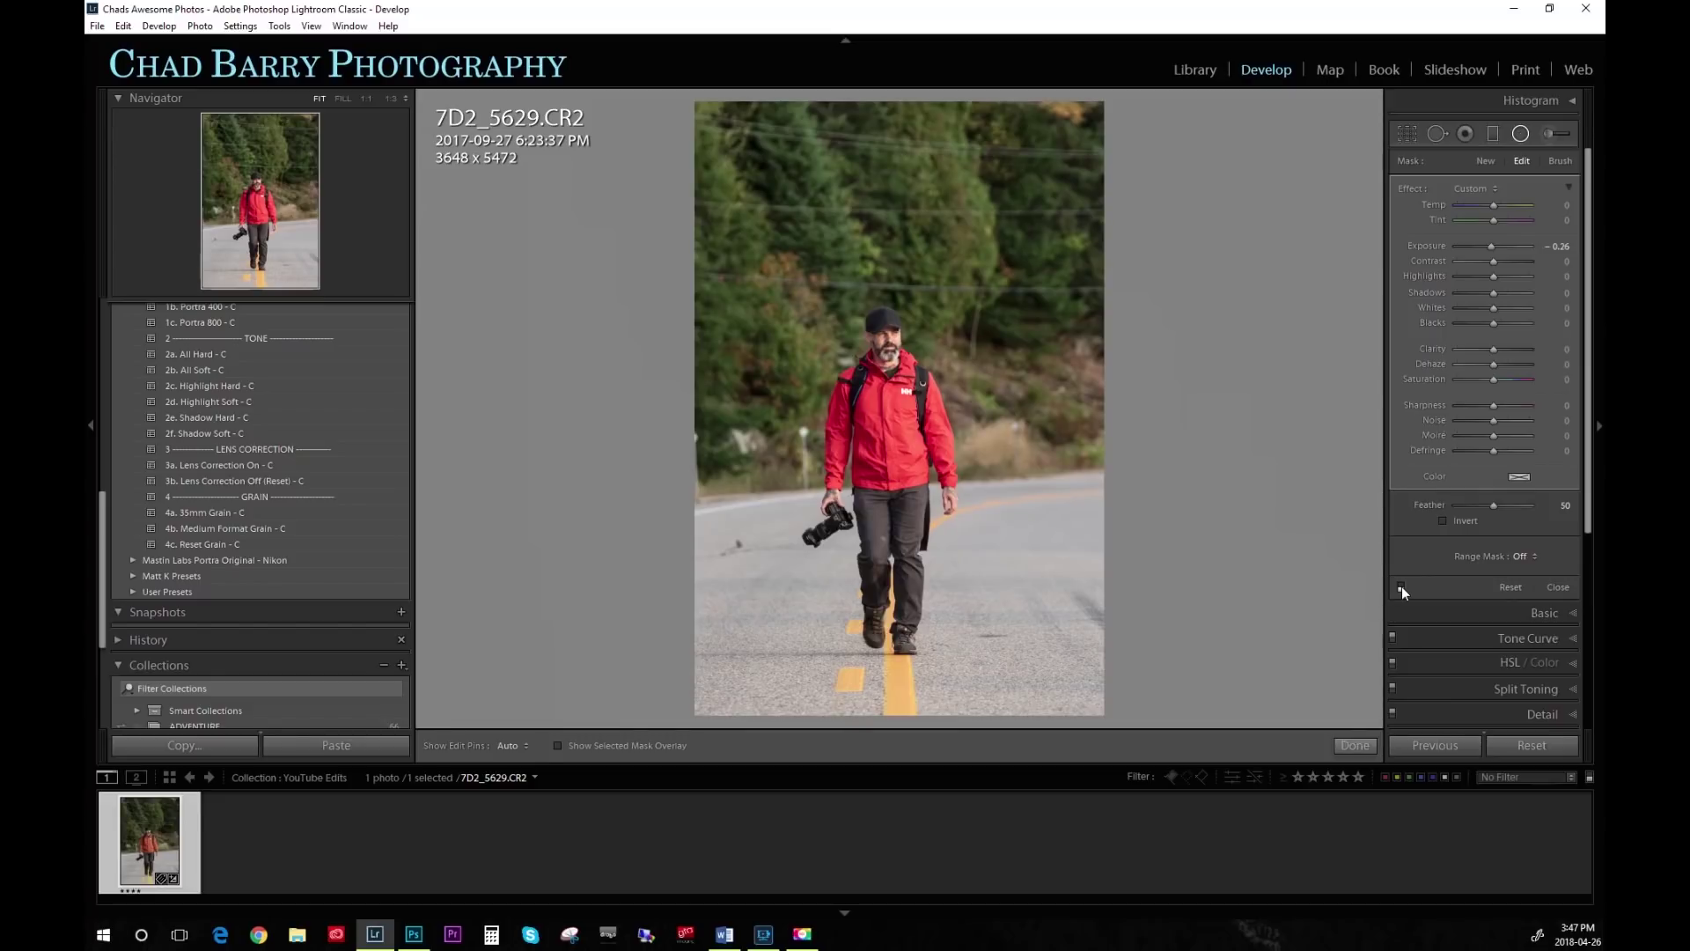
pyautogui.click(1554, 588)
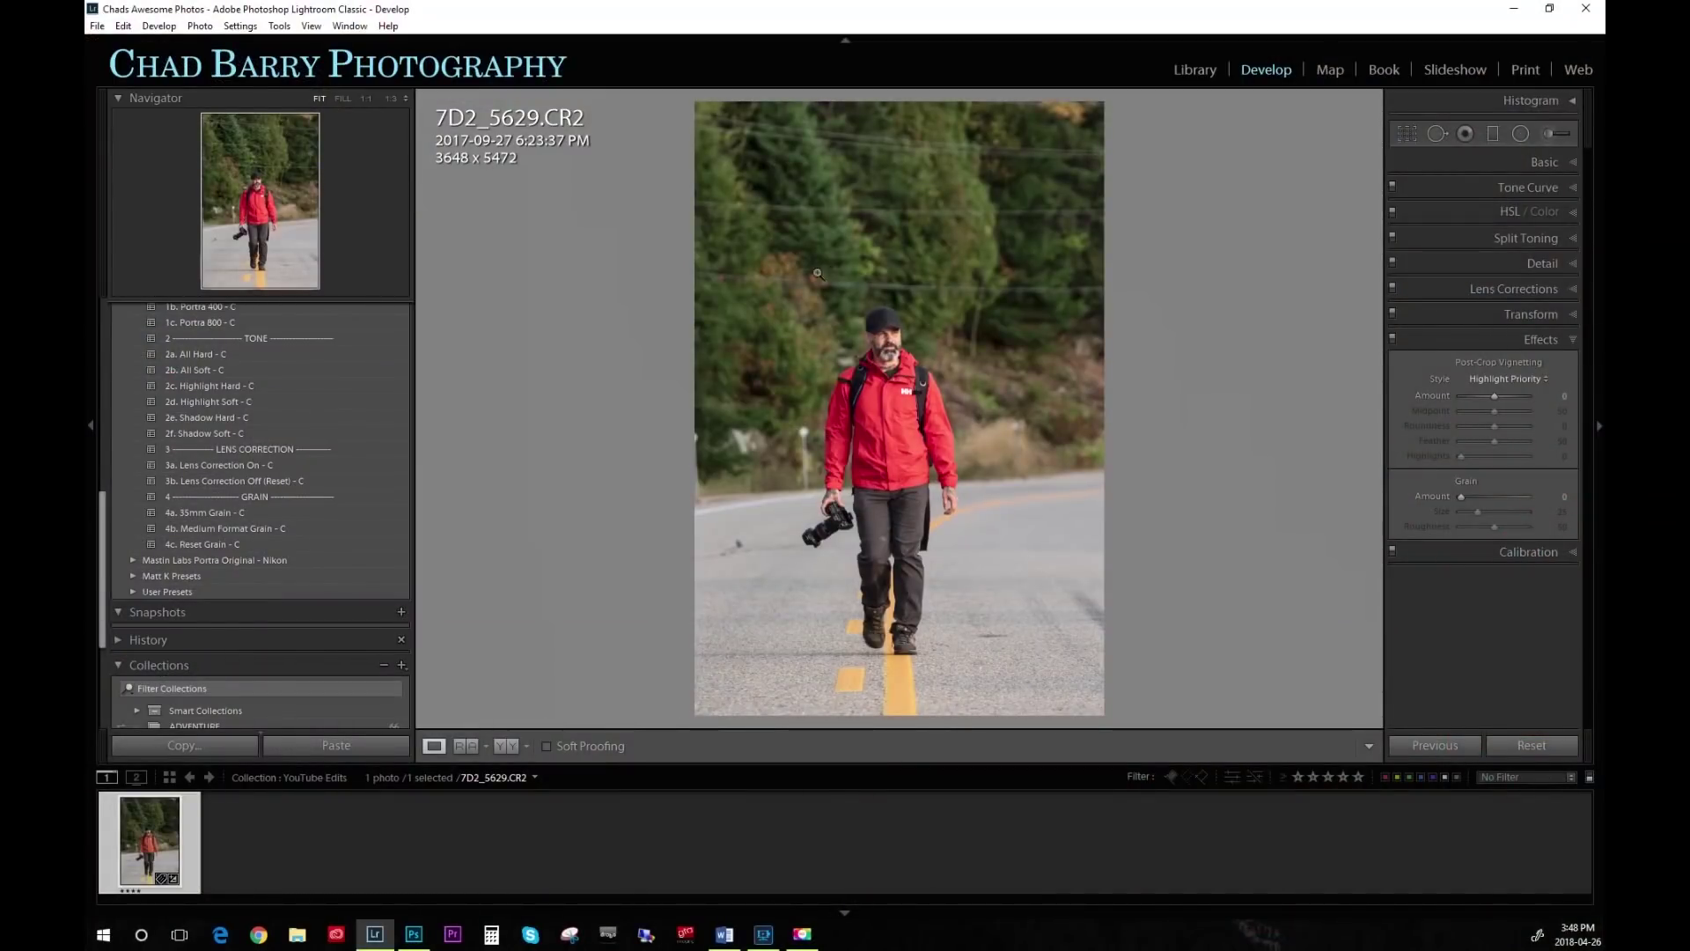
# Send the photo to Adobe Photoshop CC 2018 for editing.
pyautogui.rightClick(757, 293)
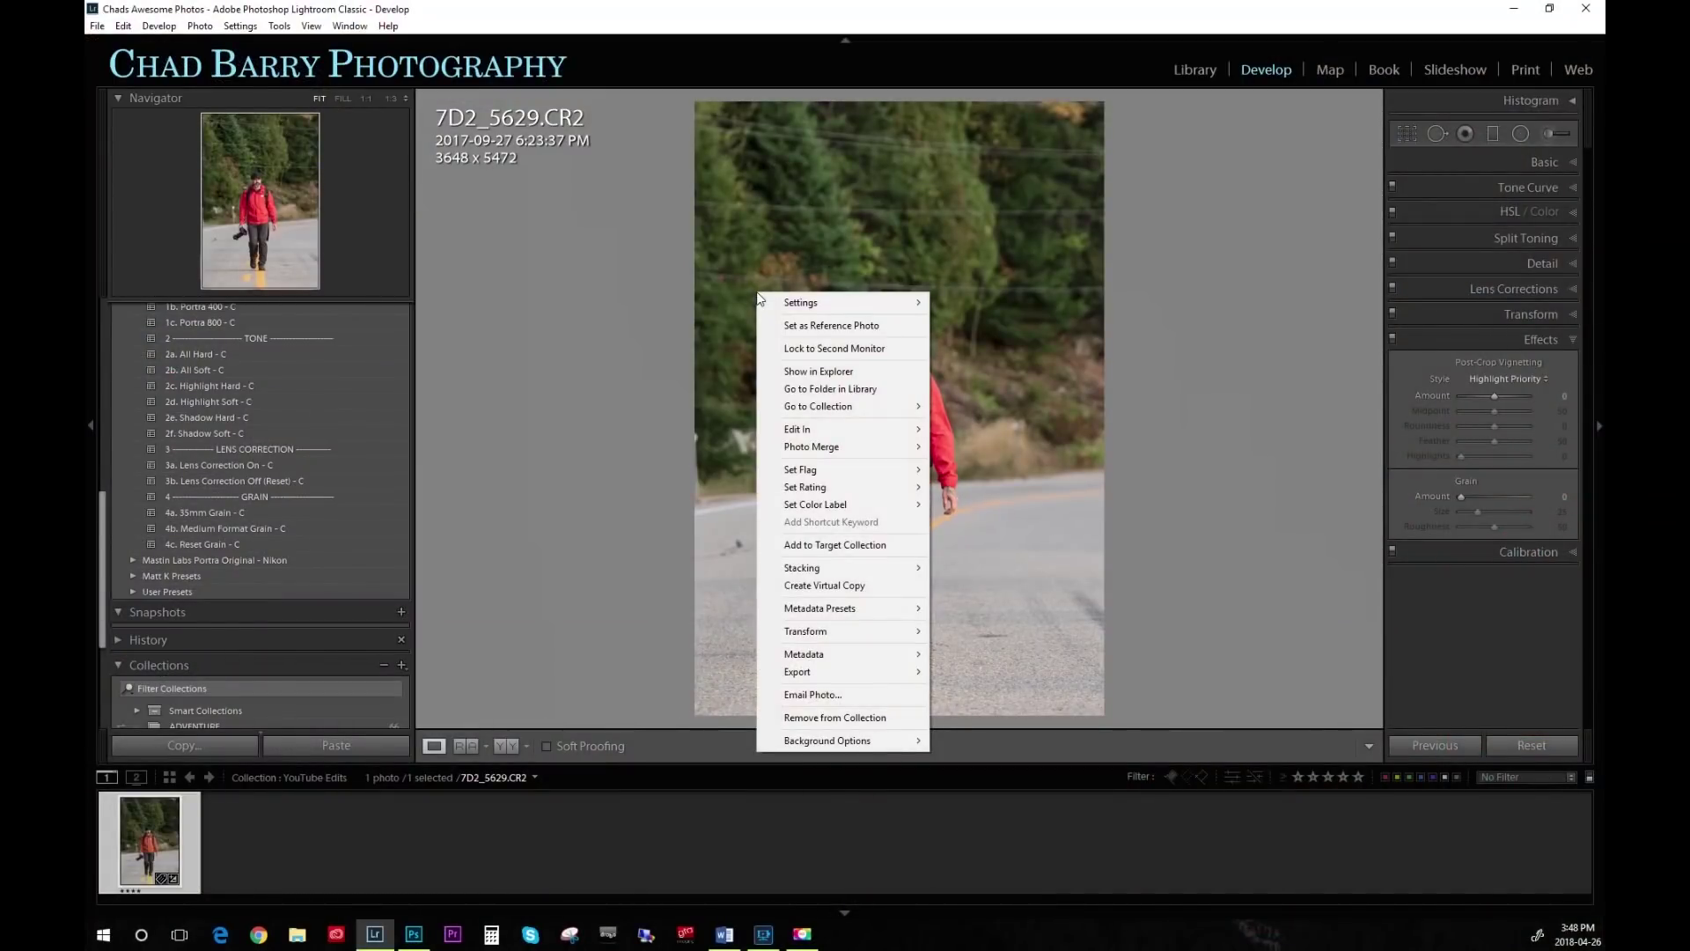
pyautogui.moveTo(841, 437)
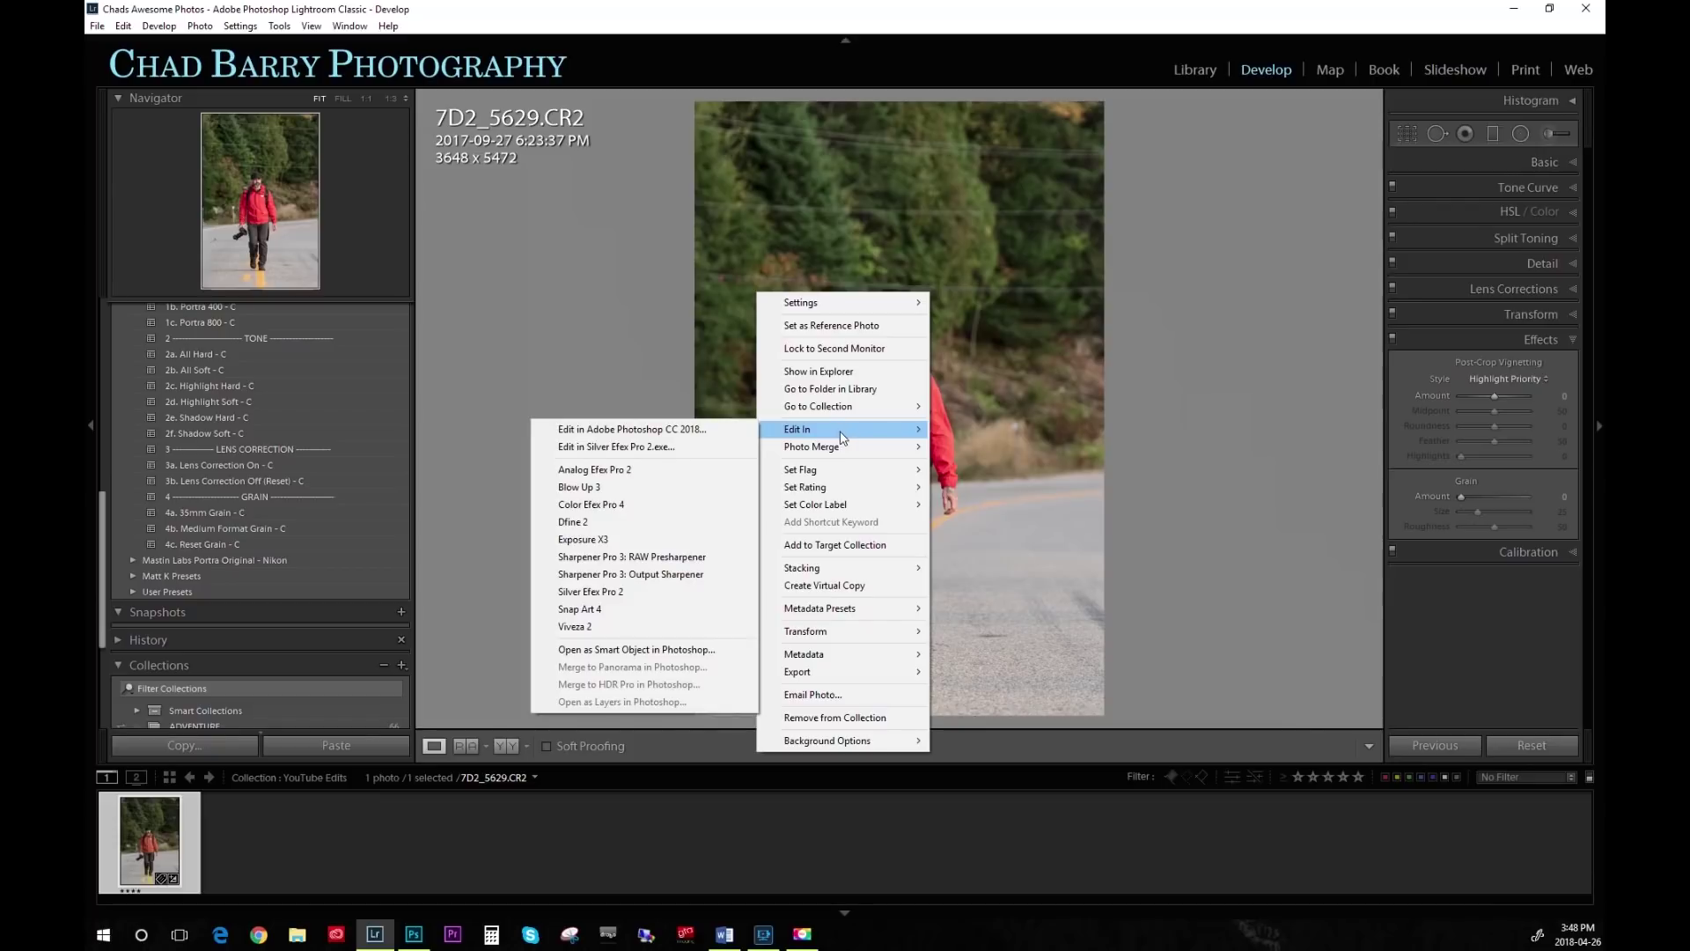
pyautogui.click(721, 436)
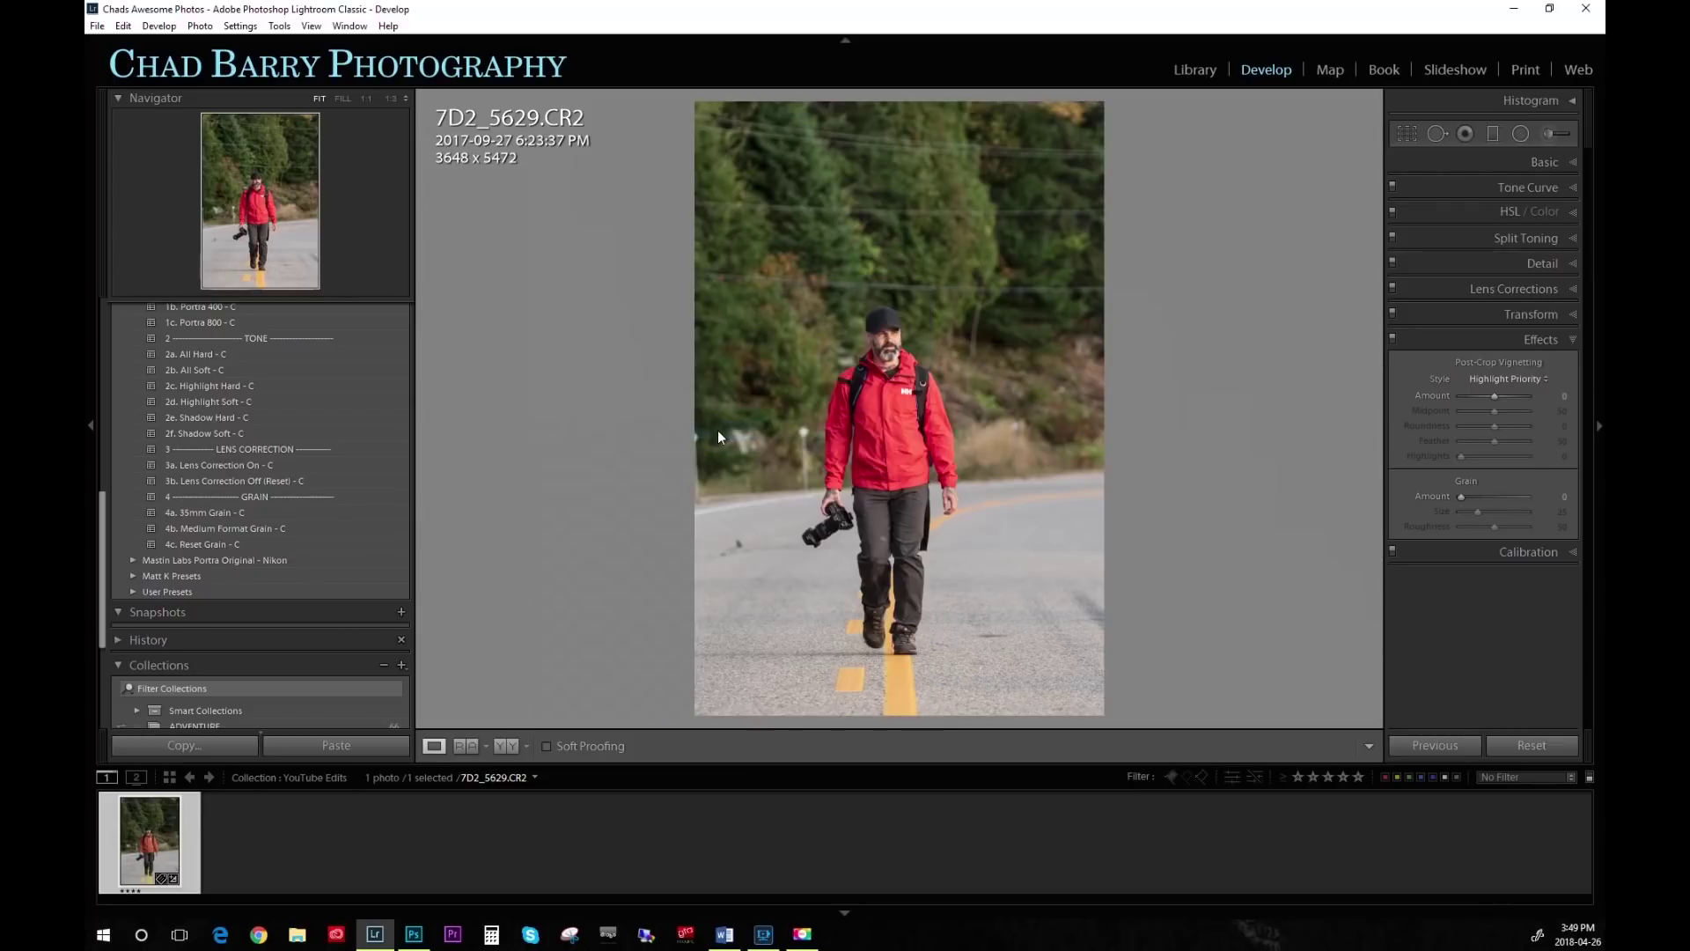
pyautogui.press('space')
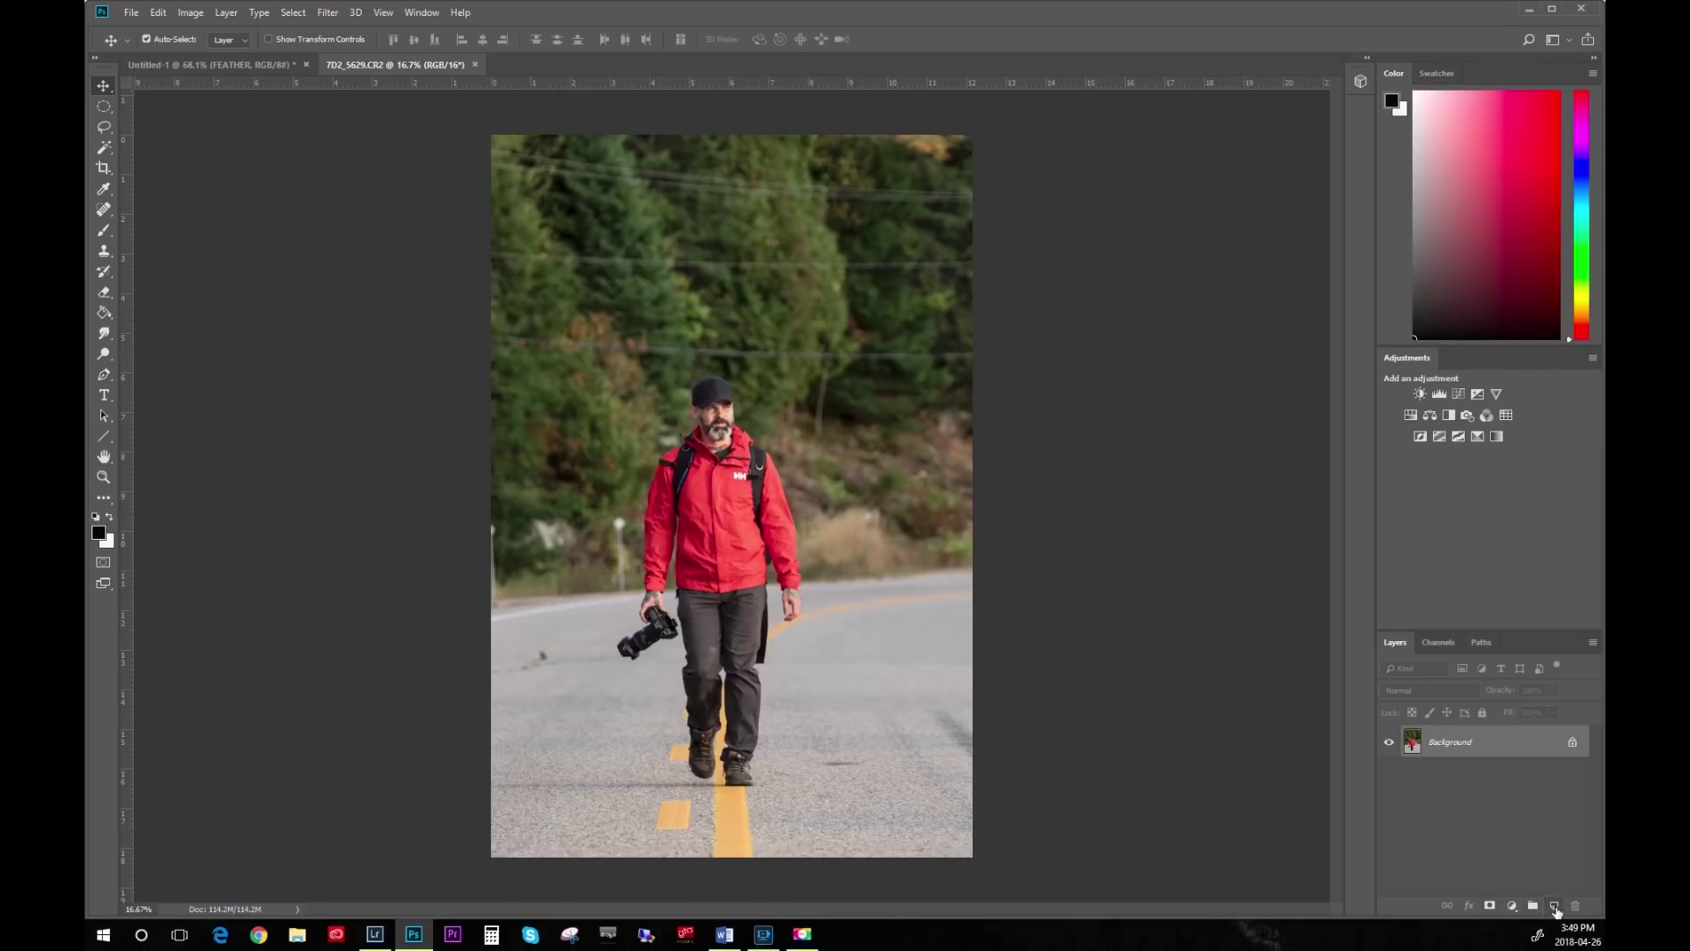
# Add a new empty layer above the background and prepare the Brush tool with a much smaller size.
pyautogui.click(1554, 907)
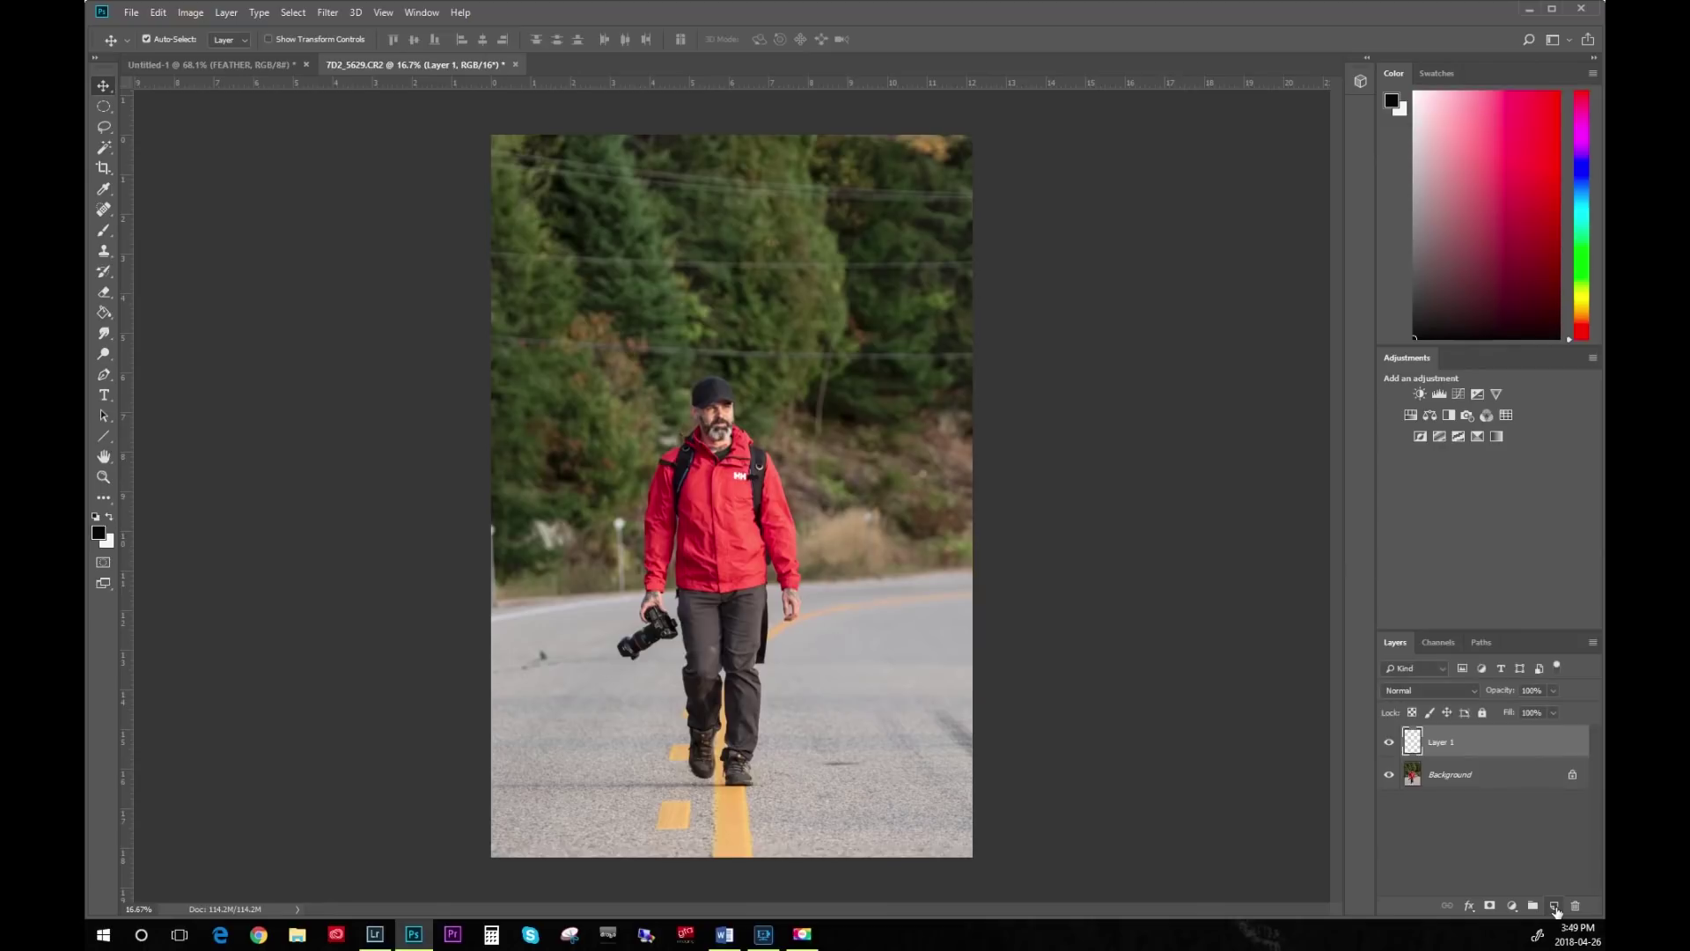
pyautogui.click(104, 230)
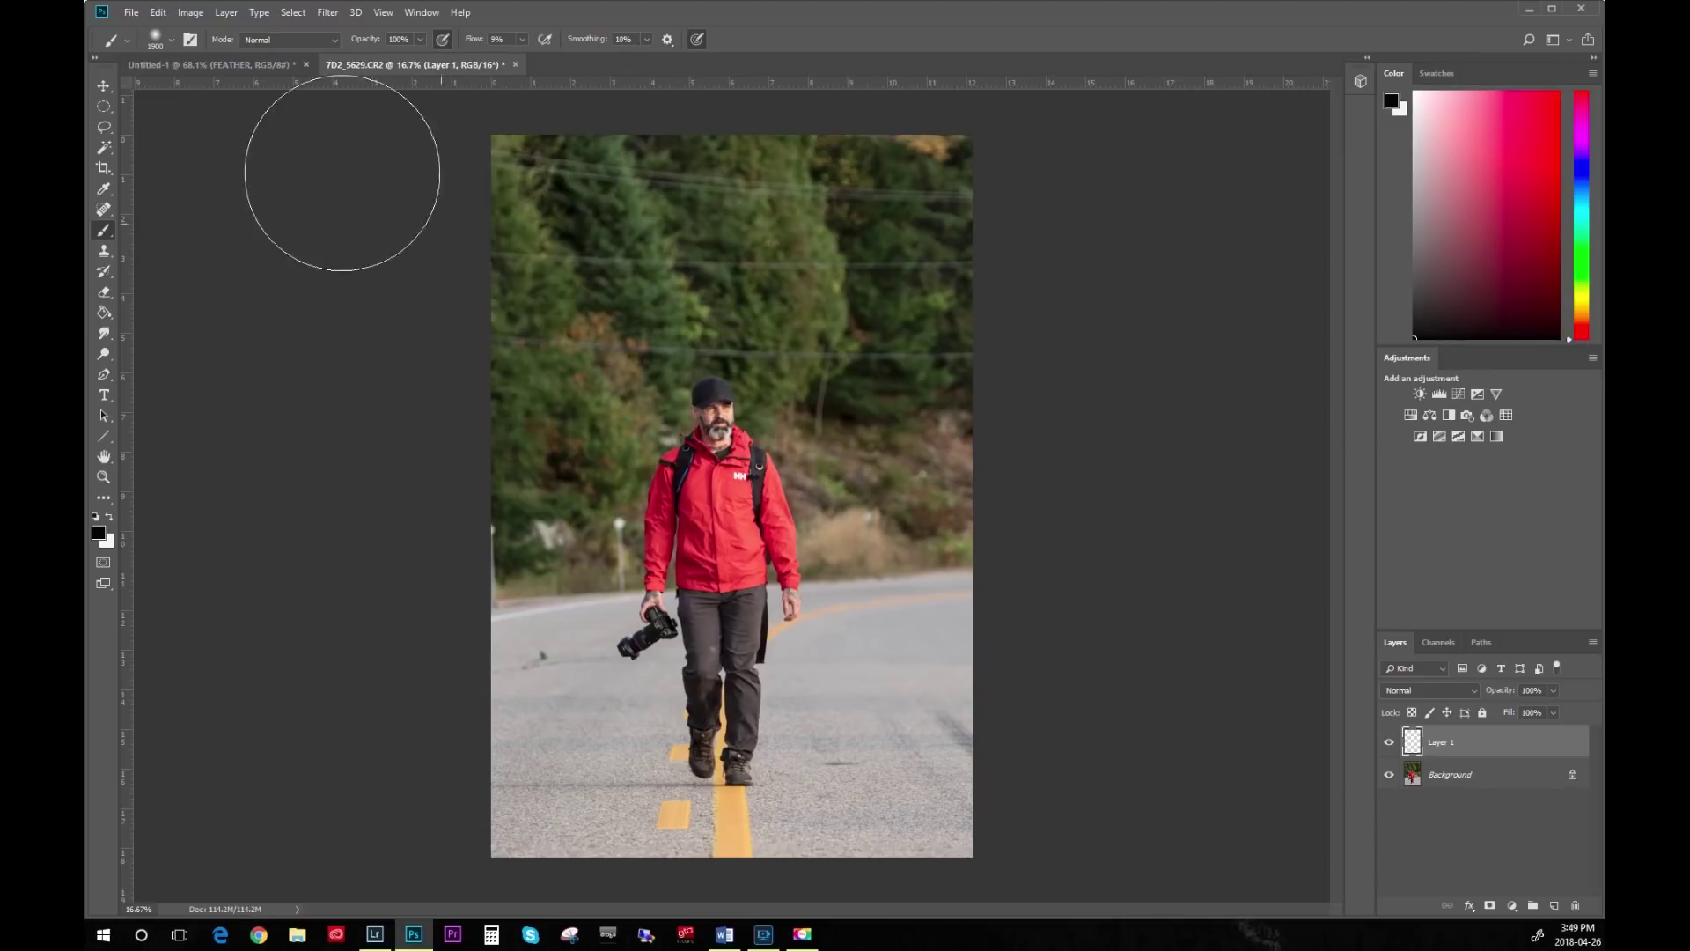
pyautogui.click(170, 41)
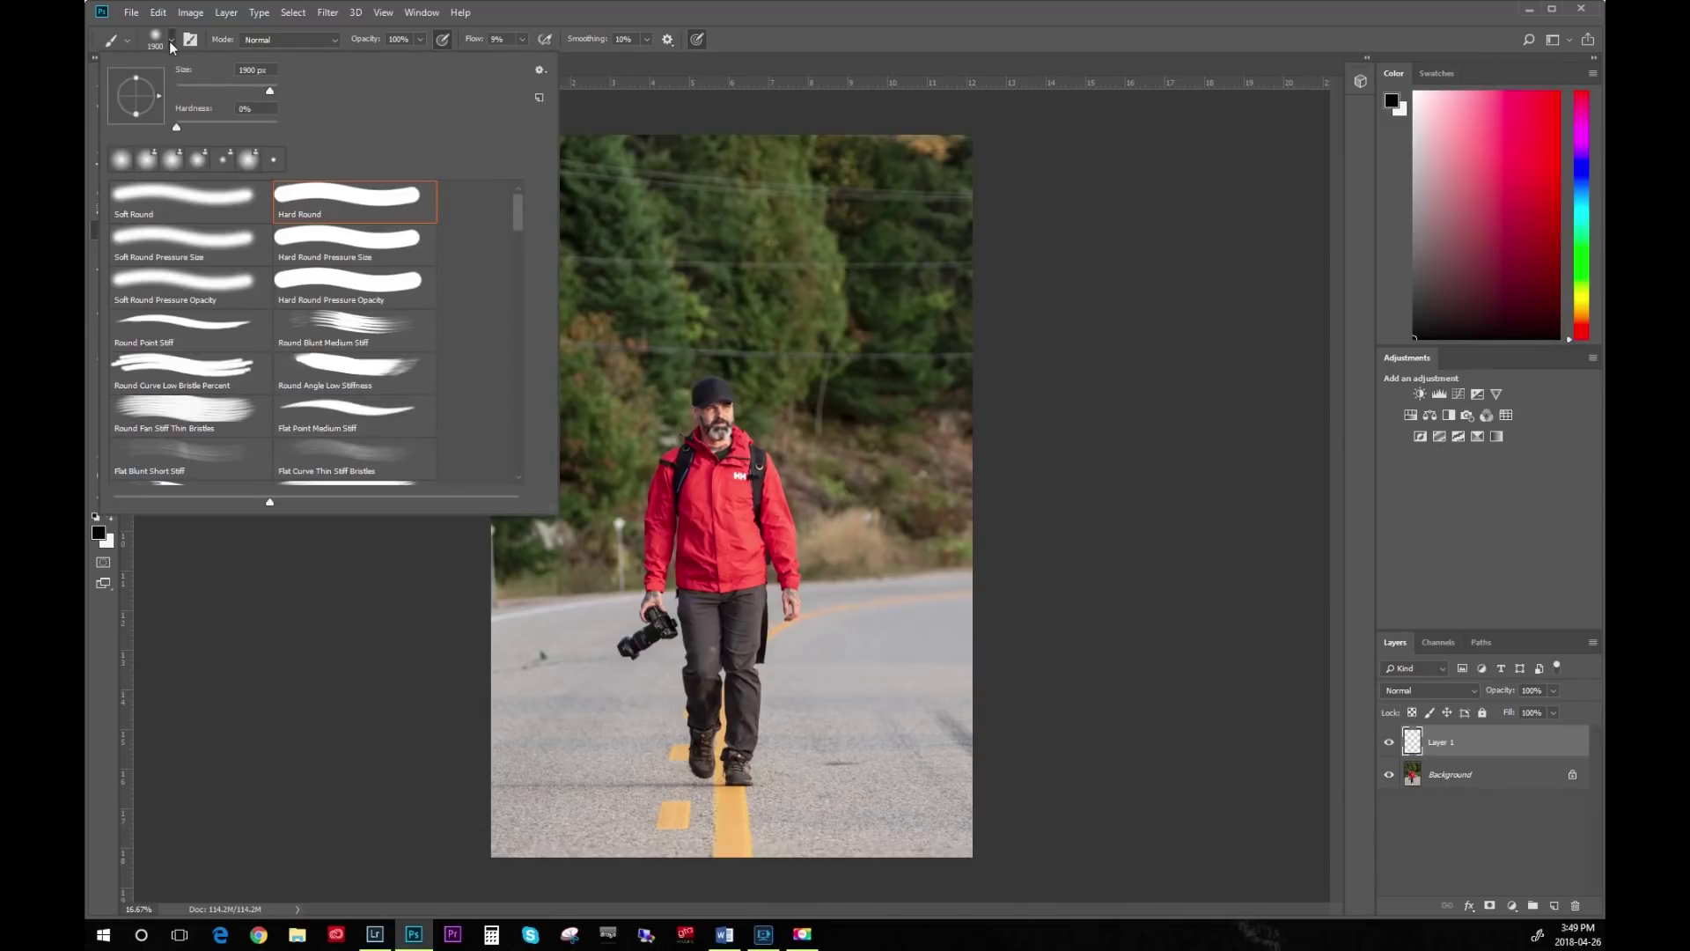
pyautogui.moveTo(252, 92)
pyautogui.mouseDown()
pyautogui.moveTo(188, 91)
pyautogui.moveTo(193, 132)
pyautogui.moveTo(278, 126)
pyautogui.mouseUp()
pyautogui.click(1006, 214)
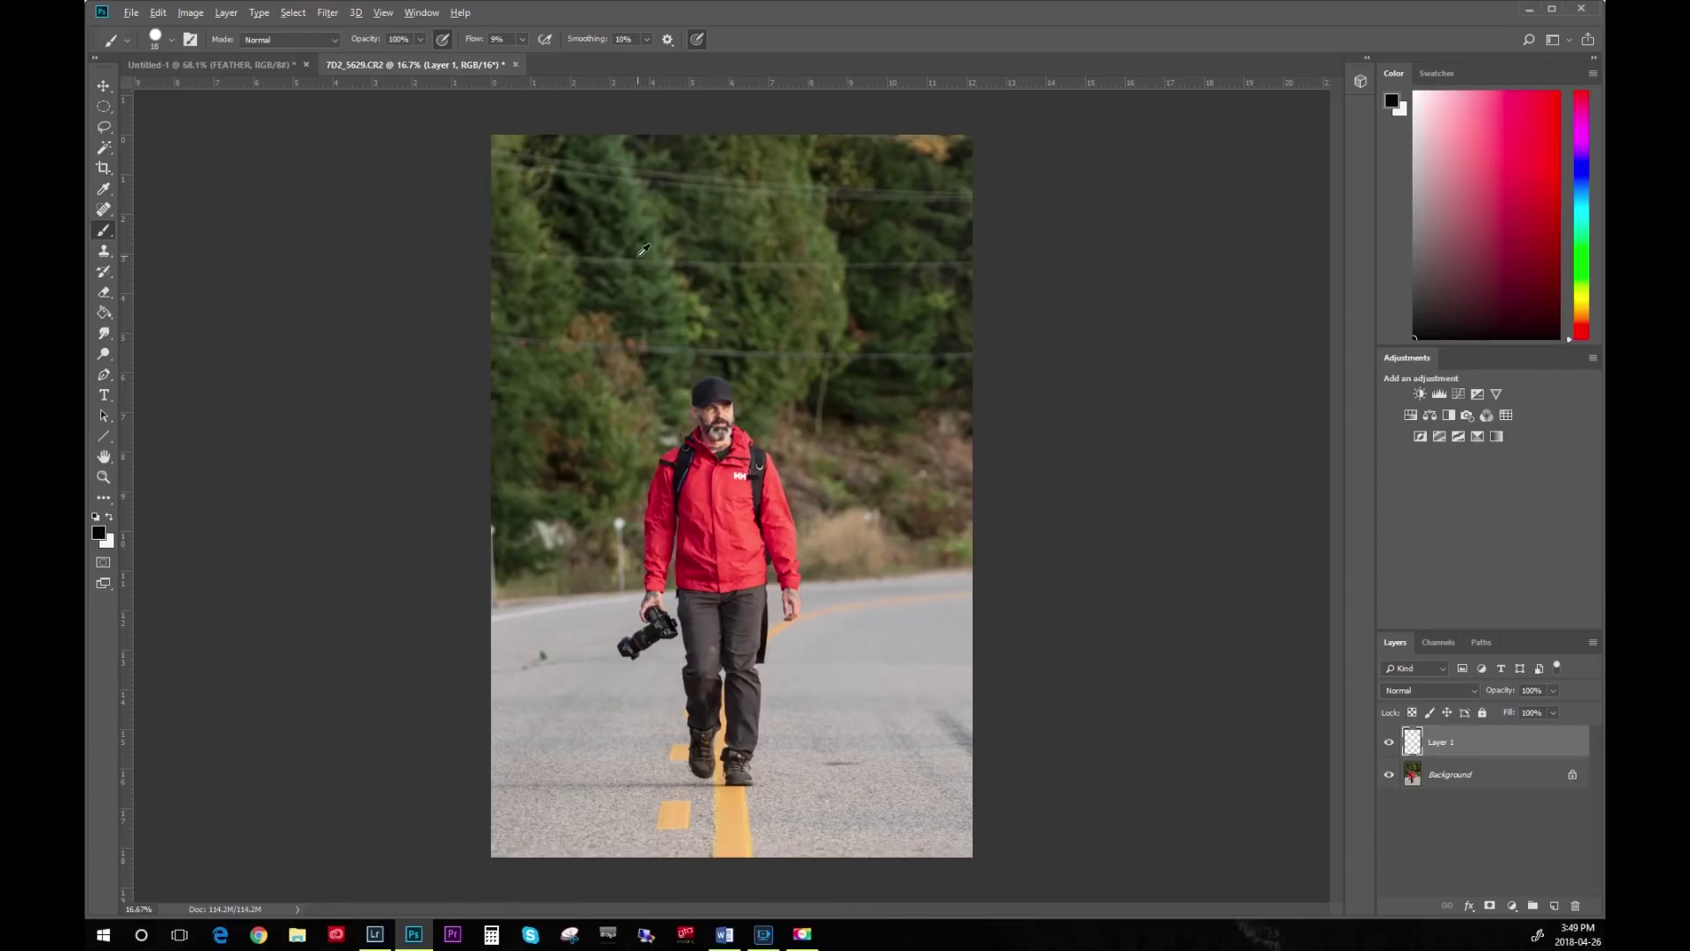
pyautogui.moveTo(639, 256)
pyautogui.mouseDown()
pyautogui.moveTo(705, 261)
pyautogui.moveTo(628, 270)
pyautogui.moveTo(785, 276)
pyautogui.moveTo(662, 282)
pyautogui.moveTo(787, 285)
pyautogui.moveTo(691, 284)
pyautogui.moveTo(643, 7)
pyautogui.moveTo(638, 266)
pyautogui.moveTo(652, 134)
pyautogui.moveTo(604, 236)
pyautogui.moveTo(542, 255)
pyautogui.moveTo(558, 297)
pyautogui.mouseUp()
# Set the foreground colour to bright magenta fc0dff and return to the Brush tool.
pyautogui.click(98, 532)
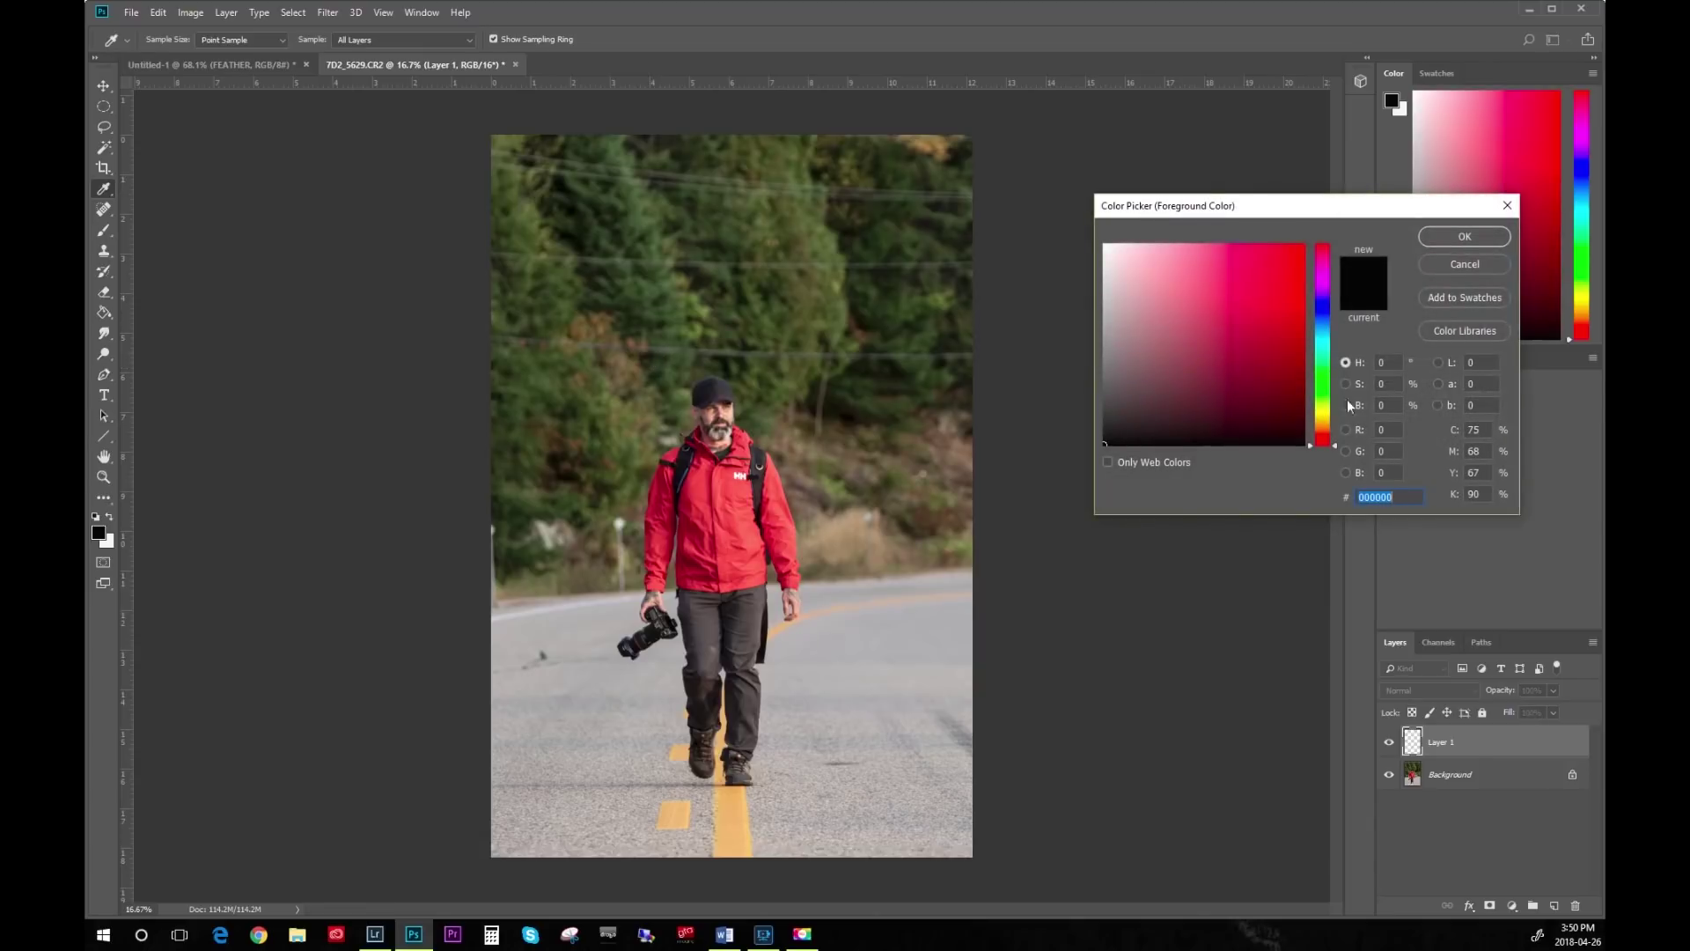
pyautogui.moveTo(1327, 416); pyautogui.dragTo(1327, 398)
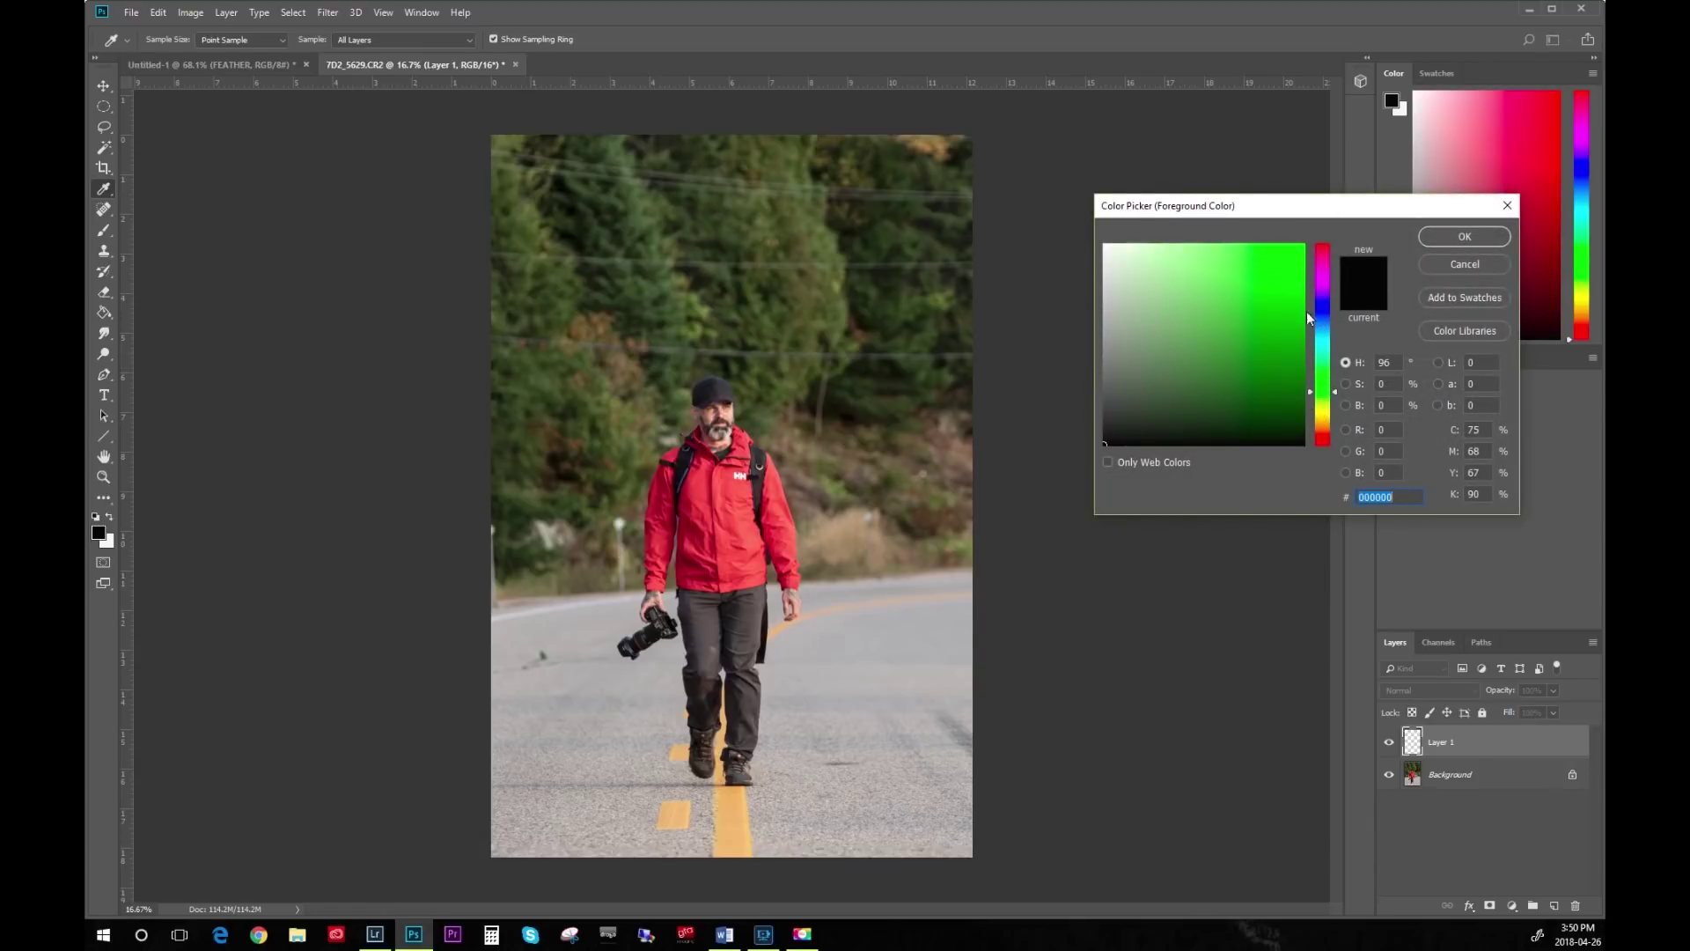
pyautogui.click(1327, 278)
pyautogui.click(1295, 245)
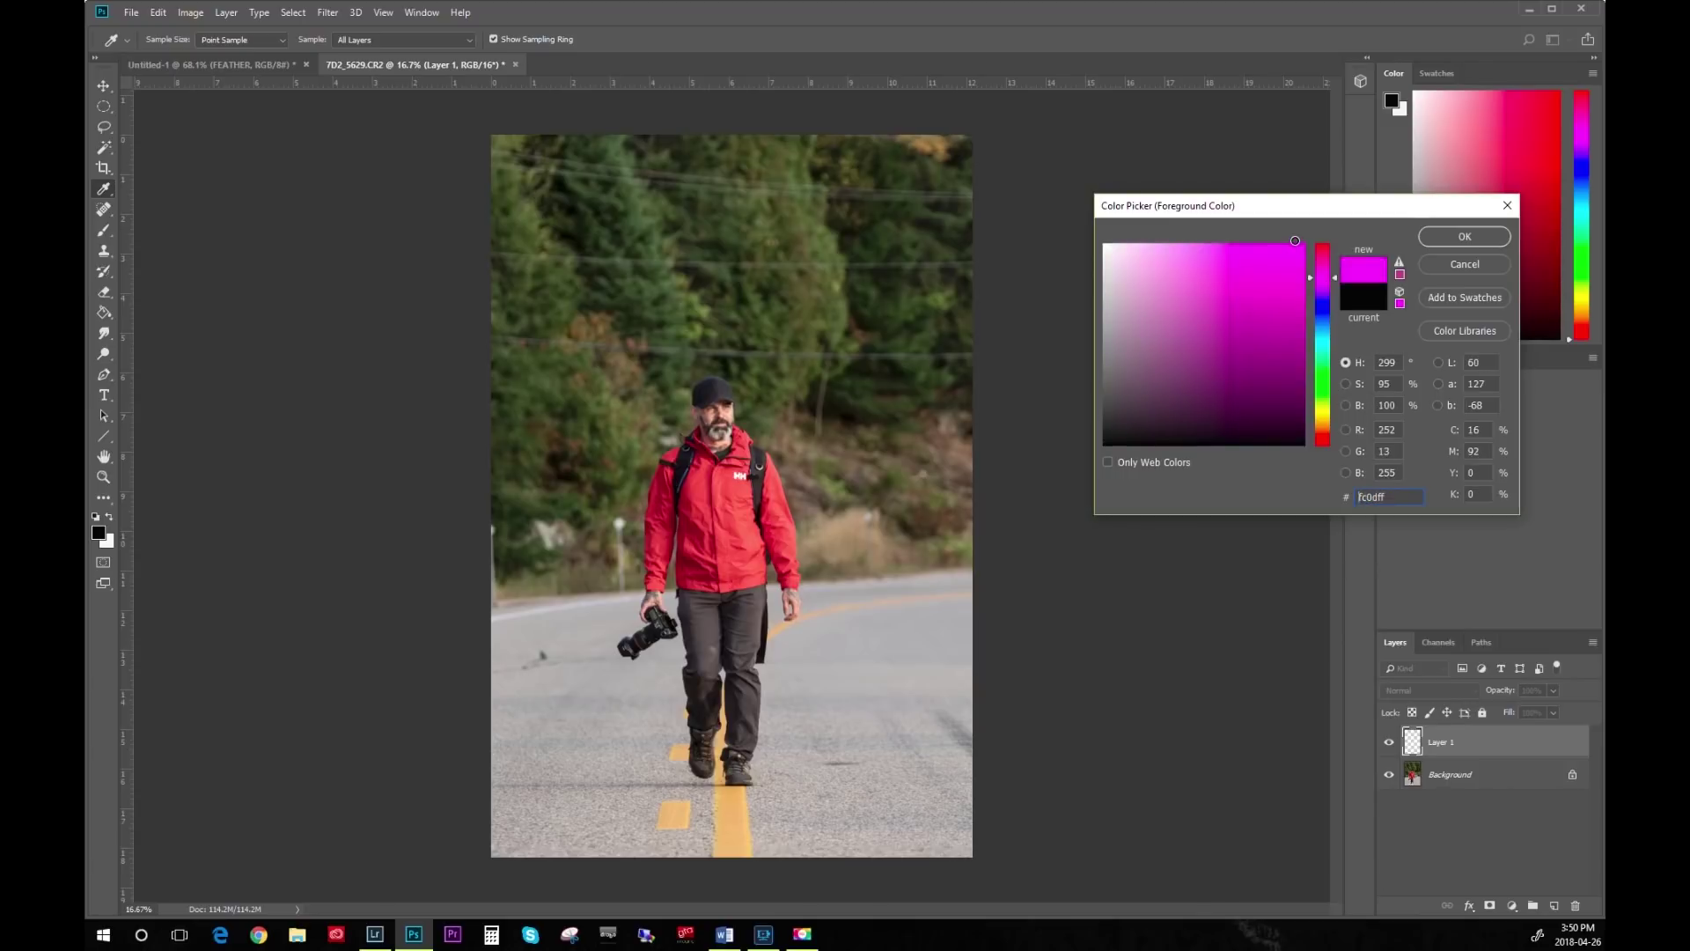
pyautogui.click(1438, 237)
pyautogui.press('b')
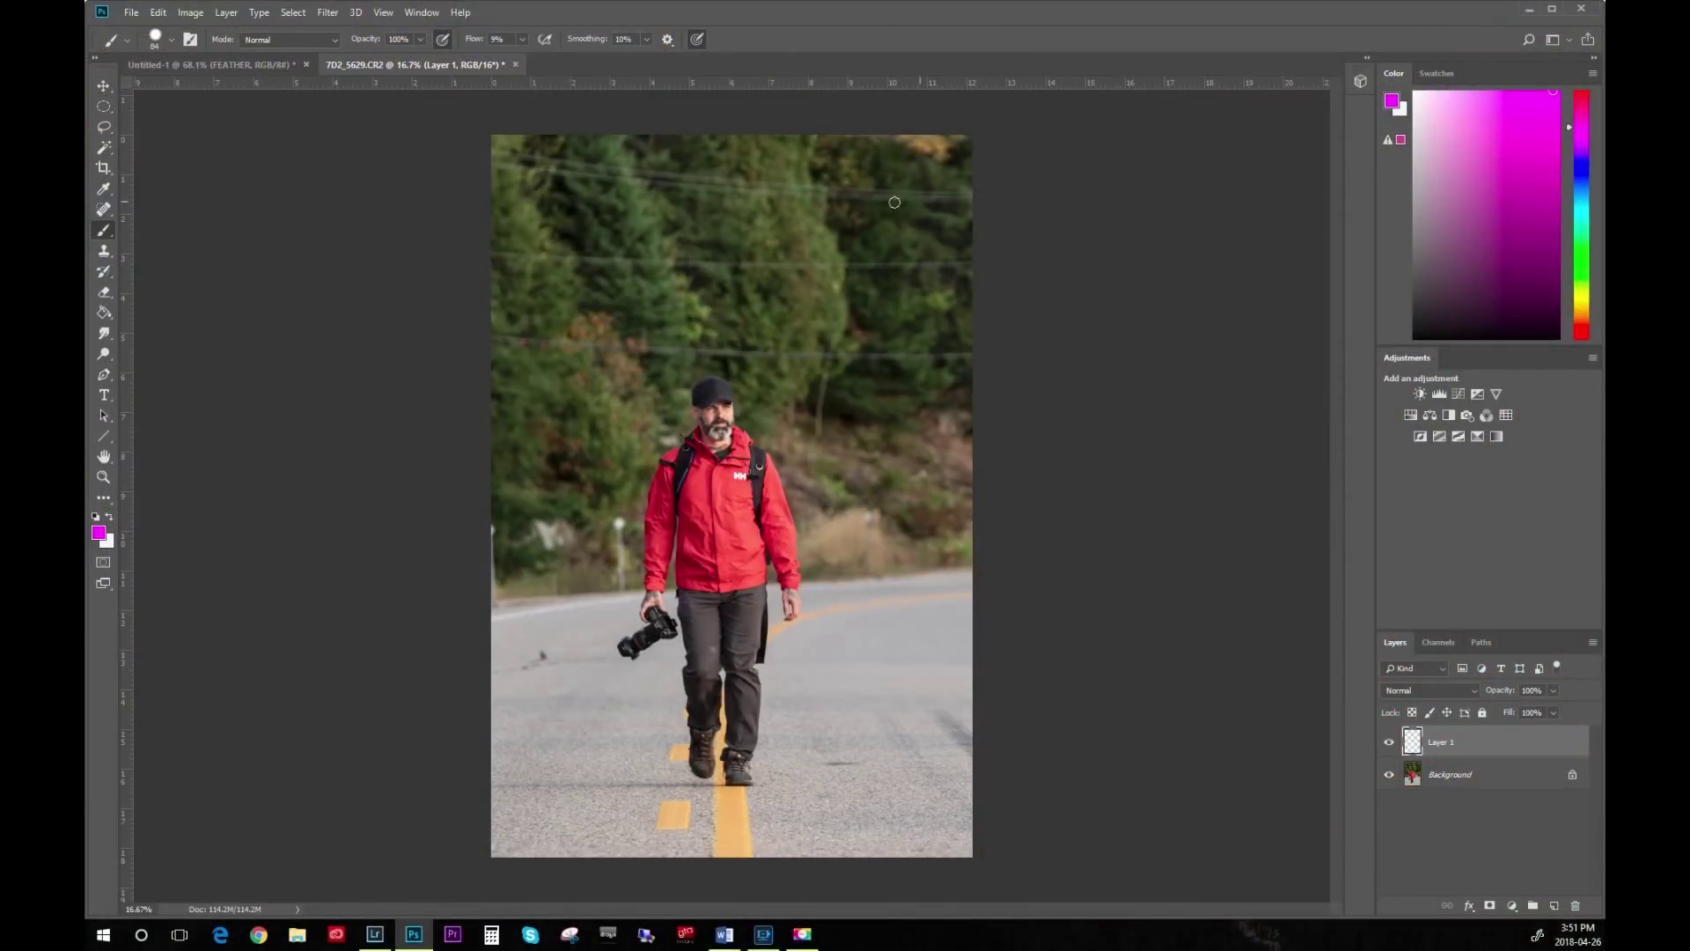
# Paint magenta strokes on the new layer along the three sets of power lines crossing the trees.
pyautogui.moveTo(526, 158); pyautogui.dragTo(730, 195)
pyautogui.moveTo(873, 204); pyautogui.dragTo(948, 203)
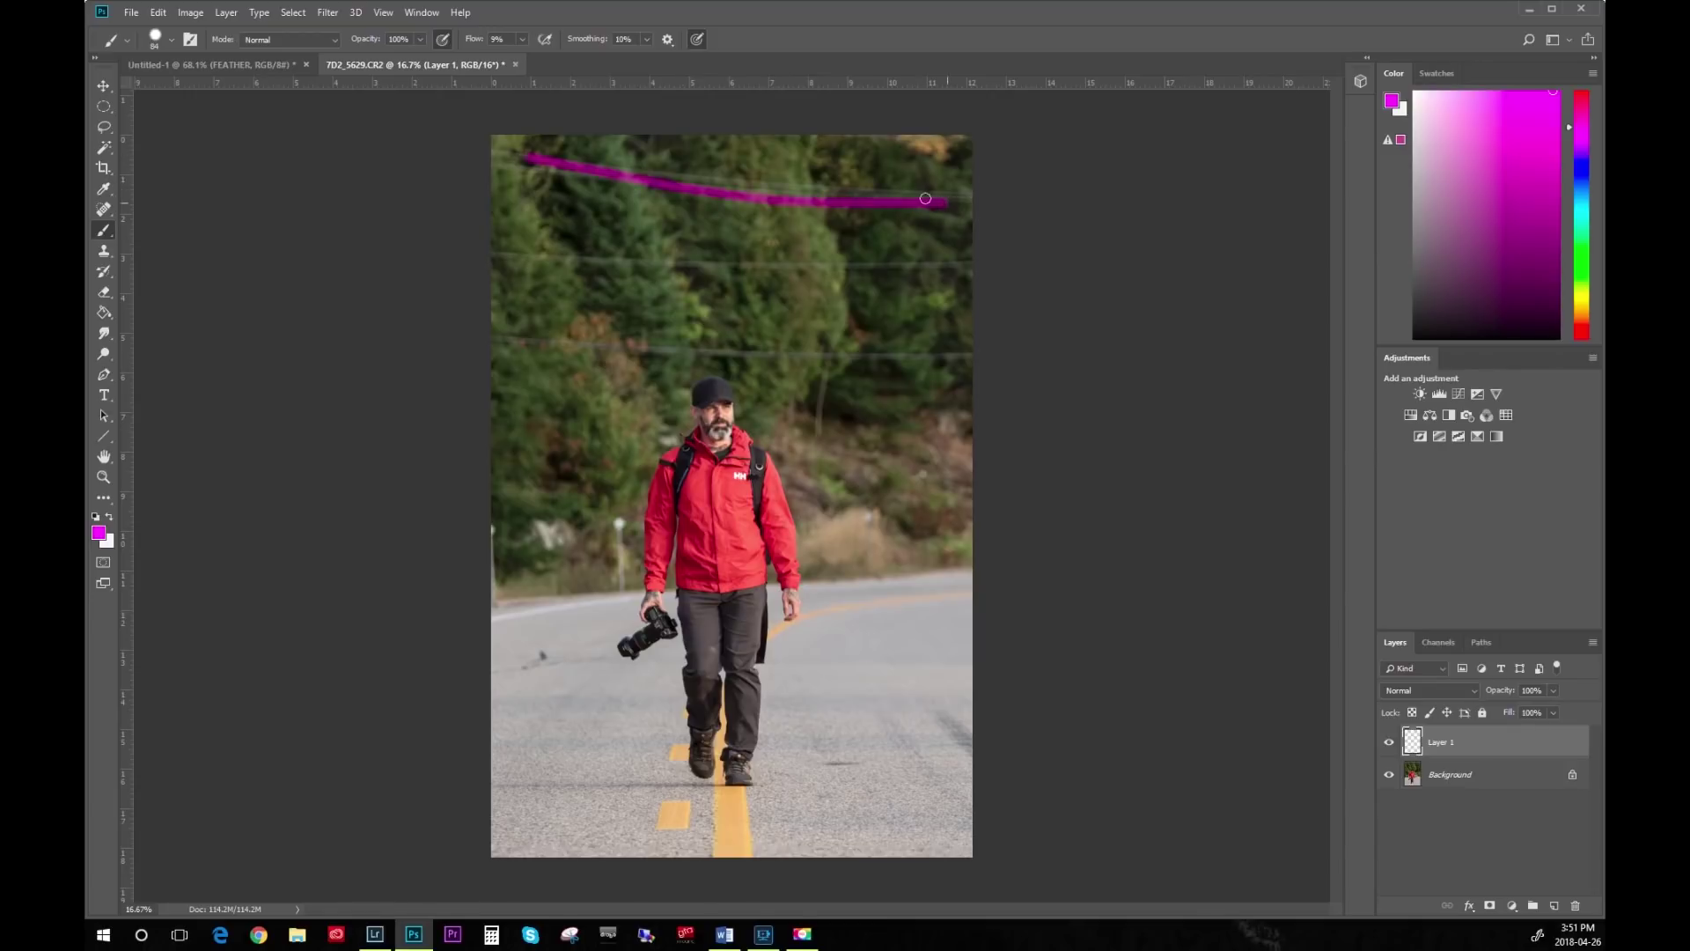
pyautogui.moveTo(499, 254); pyautogui.dragTo(918, 262)
pyautogui.moveTo(539, 335); pyautogui.dragTo(977, 356)
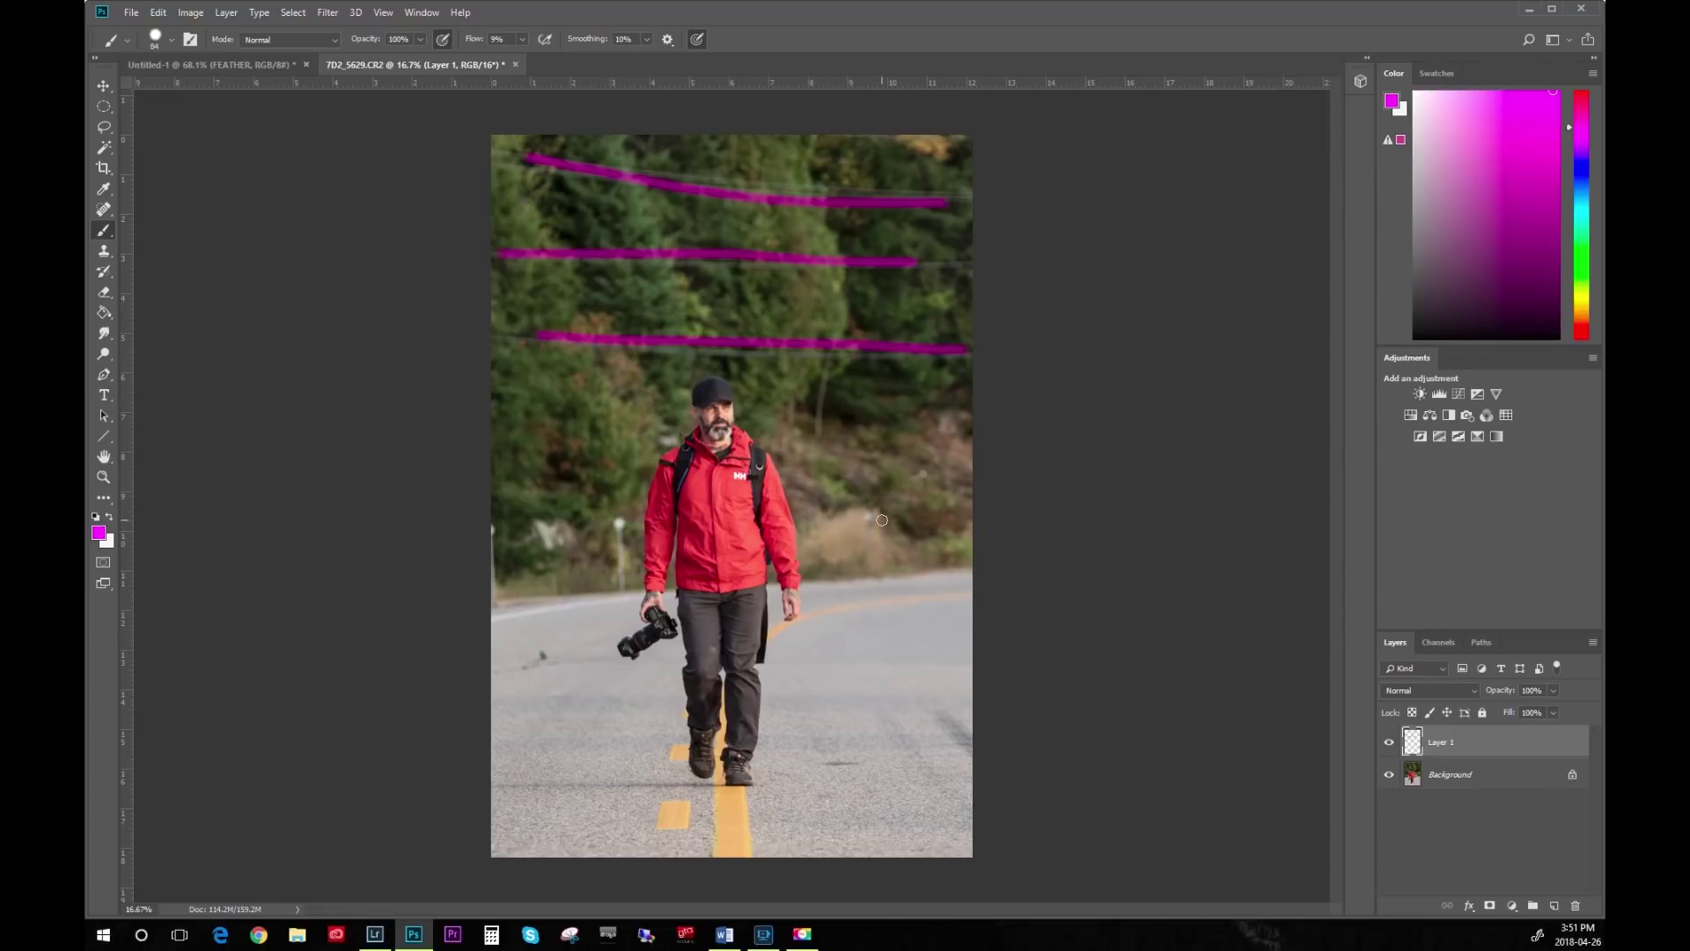
# Mark the distracting bush patches, the two thin trunks beside the man's head and the bright foliage in the photo's upper-right corner.
pyautogui.moveTo(881, 520)
pyautogui.mouseDown()
pyautogui.moveTo(856, 564)
pyautogui.moveTo(890, 569)
pyautogui.moveTo(882, 494)
pyautogui.moveTo(929, 489)
pyautogui.mouseUp()
pyautogui.moveTo(830, 358); pyautogui.dragTo(827, 439)
pyautogui.moveTo(798, 385); pyautogui.dragTo(795, 424)
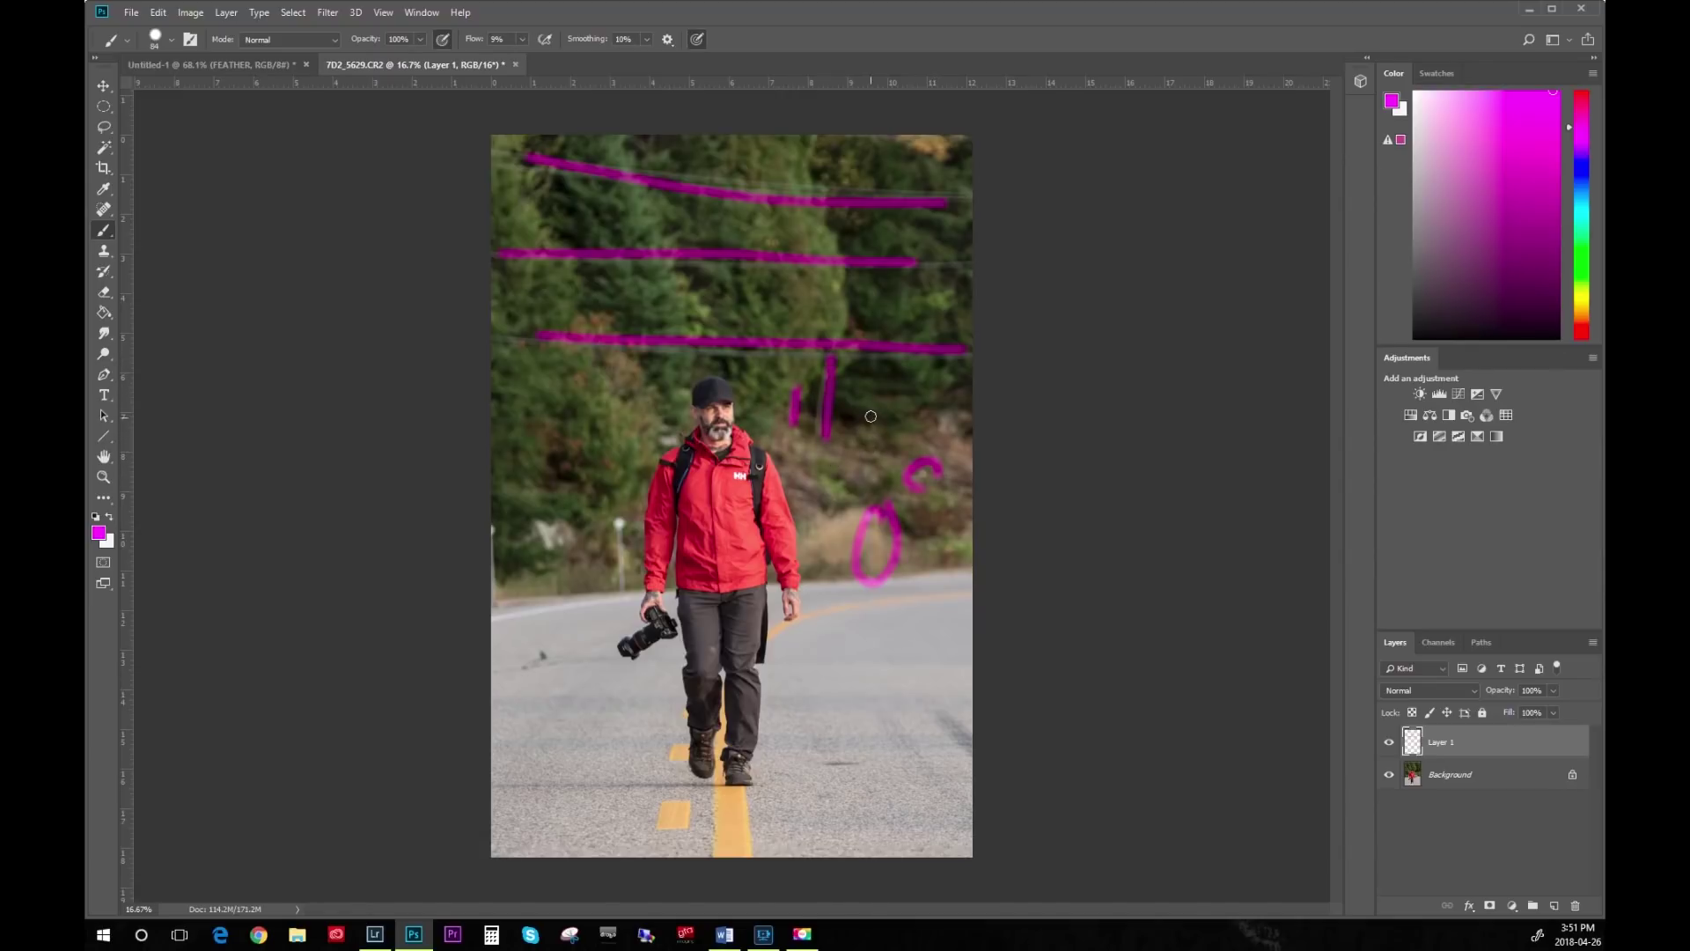
pyautogui.moveTo(869, 132)
pyautogui.mouseDown()
pyautogui.moveTo(907, 153)
pyautogui.moveTo(968, 152)
pyautogui.moveTo(967, 132)
pyautogui.mouseUp()
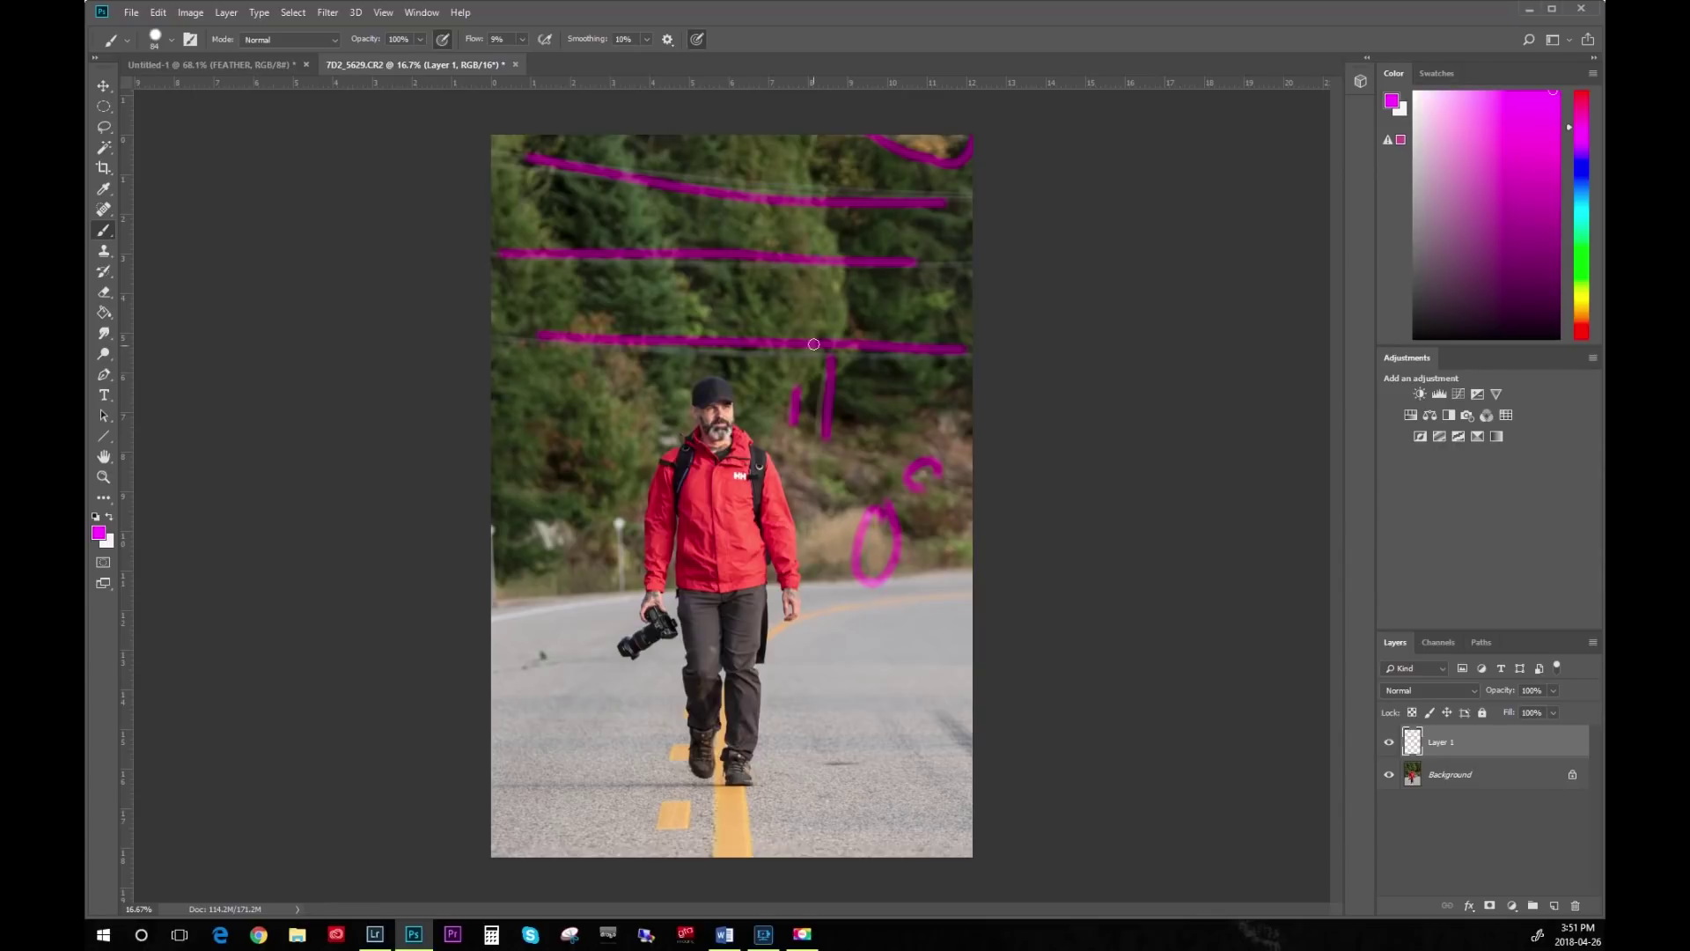
# Circle the roadside posts and bright spots left of the man, and the dark marks on both sides of the road.
pyautogui.moveTo(623, 519)
pyautogui.mouseDown()
pyautogui.moveTo(606, 579)
pyautogui.moveTo(625, 589)
pyautogui.moveTo(620, 508)
pyautogui.moveTo(533, 516)
pyautogui.moveTo(537, 566)
pyautogui.moveTo(596, 523)
pyautogui.moveTo(518, 535)
pyautogui.moveTo(490, 511)
pyautogui.moveTo(484, 604)
pyautogui.moveTo(514, 535)
pyautogui.mouseUp()
pyautogui.moveTo(666, 423)
pyautogui.mouseDown()
pyautogui.moveTo(655, 451)
pyautogui.moveTo(672, 426)
pyautogui.mouseUp()
pyautogui.moveTo(572, 672)
pyautogui.mouseDown()
pyautogui.moveTo(607, 648)
pyautogui.moveTo(546, 646)
pyautogui.moveTo(478, 673)
pyautogui.moveTo(602, 666)
pyautogui.mouseUp()
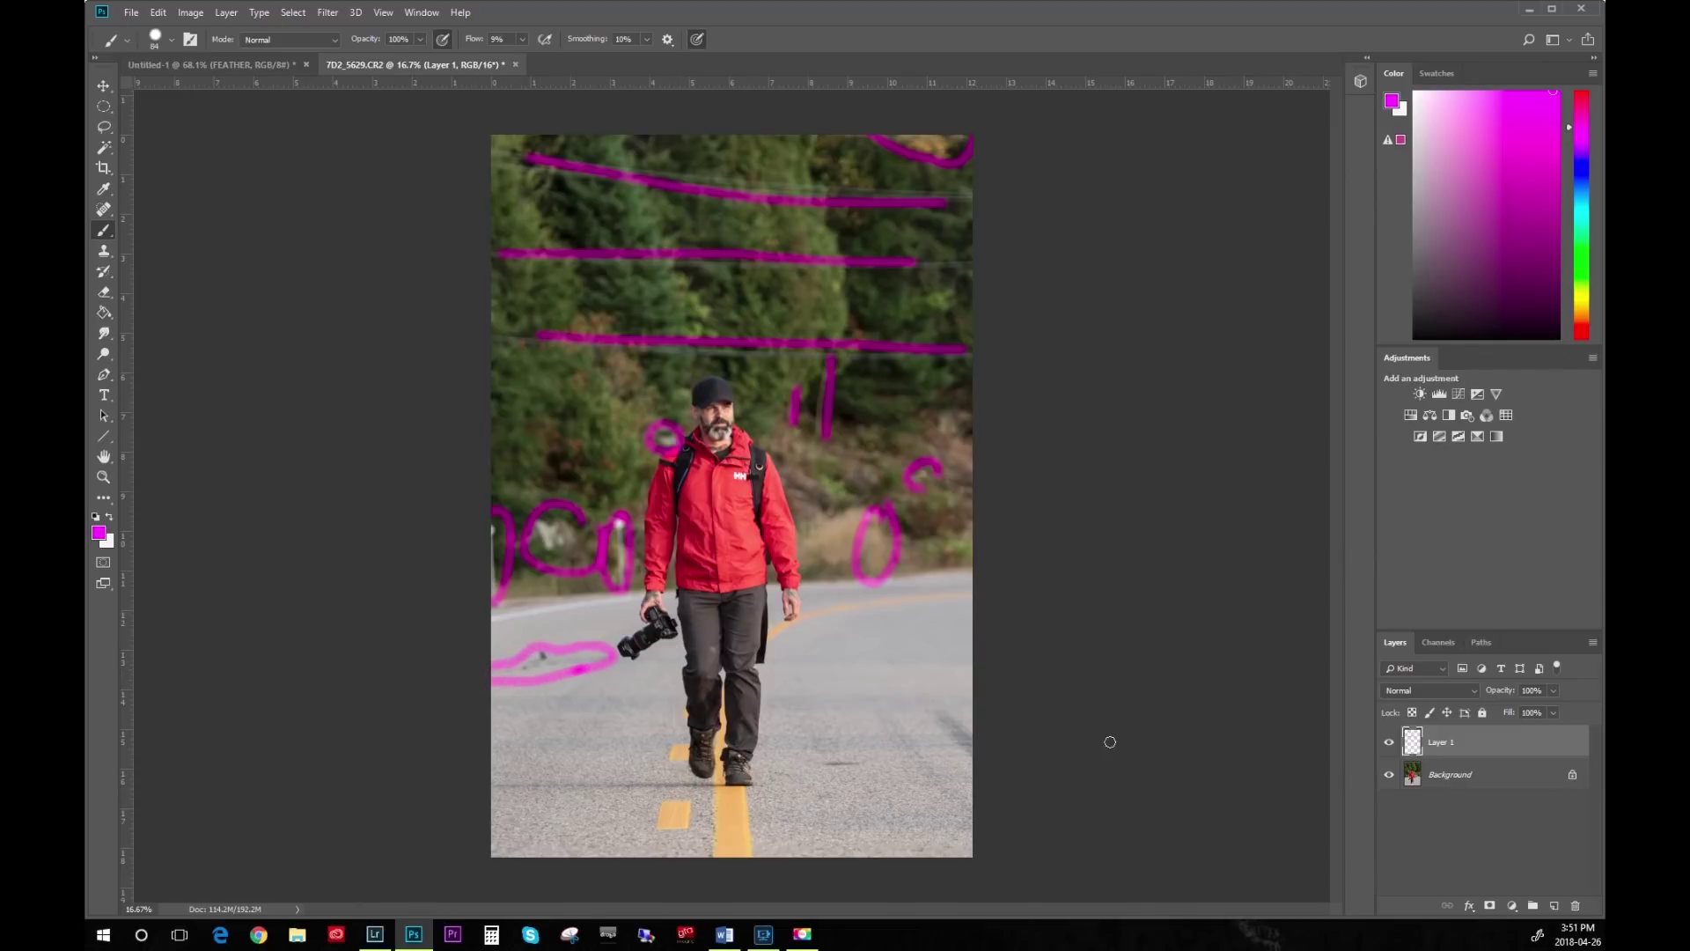
pyautogui.moveTo(863, 770)
pyautogui.mouseDown()
pyautogui.moveTo(810, 753)
pyautogui.moveTo(826, 780)
pyautogui.moveTo(867, 776)
pyautogui.mouseUp()
pyautogui.moveTo(934, 728)
pyautogui.mouseDown()
pyautogui.moveTo(988, 766)
pyautogui.moveTo(878, 712)
pyautogui.moveTo(875, 738)
pyautogui.moveTo(972, 830)
pyautogui.mouseUp()
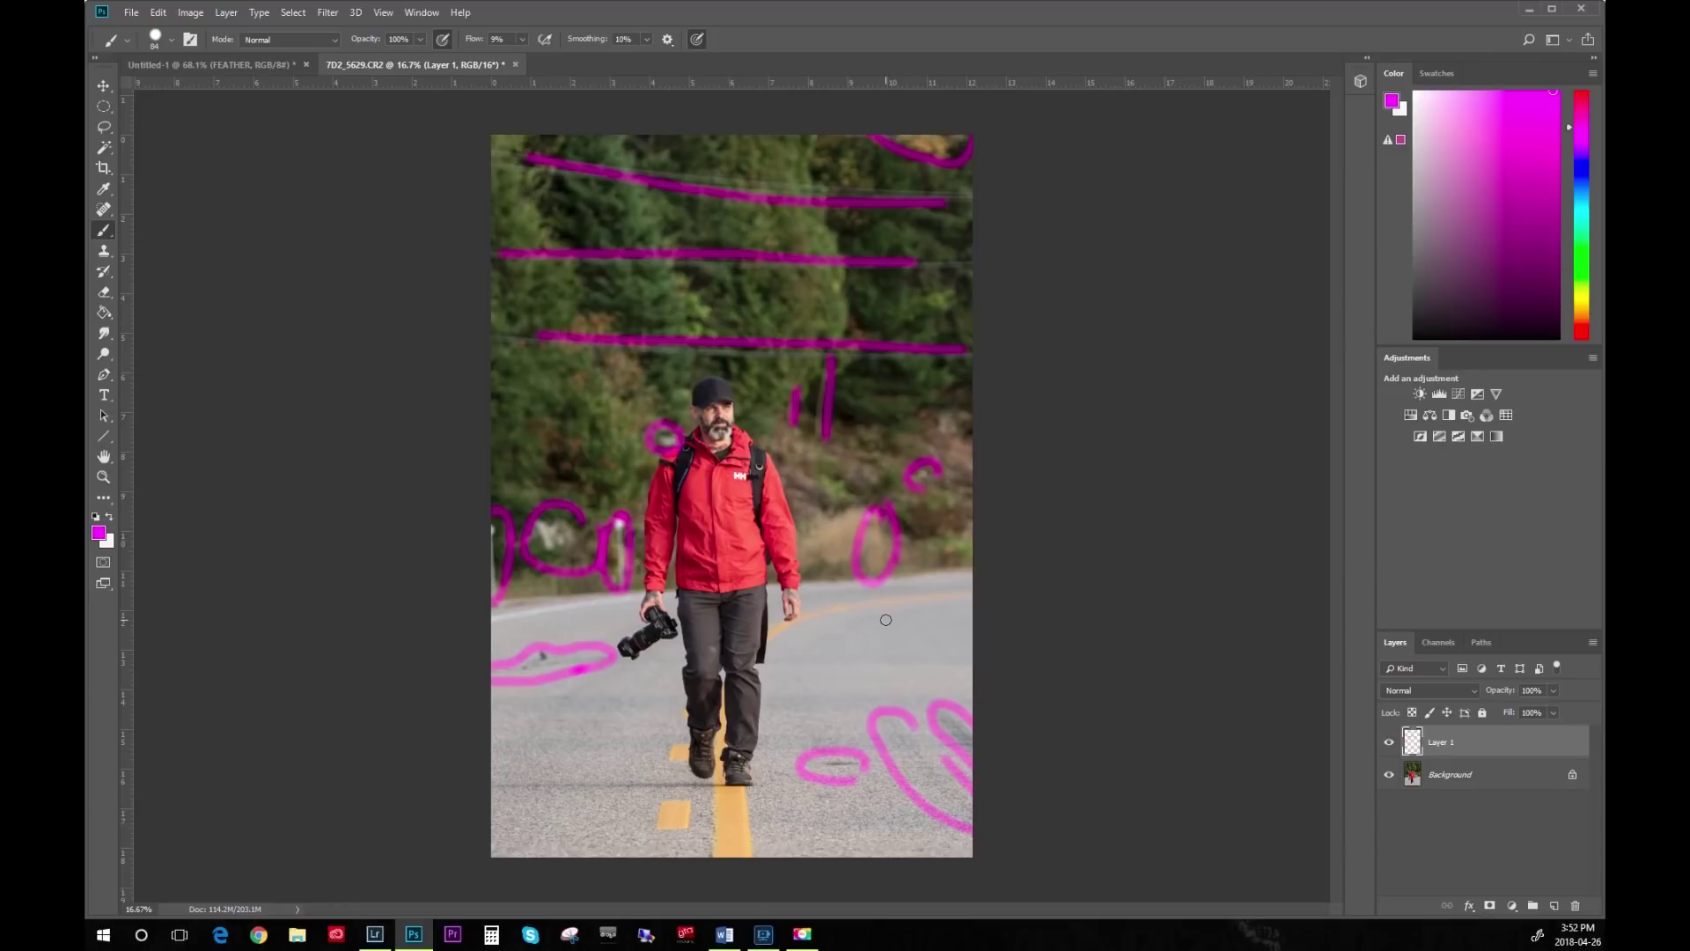
# Compare the photo with the markup layer hidden and shown, and circle the spot on the man's trouser leg.
pyautogui.click(1389, 744)
pyautogui.click(1388, 744)
pyautogui.click(1389, 744)
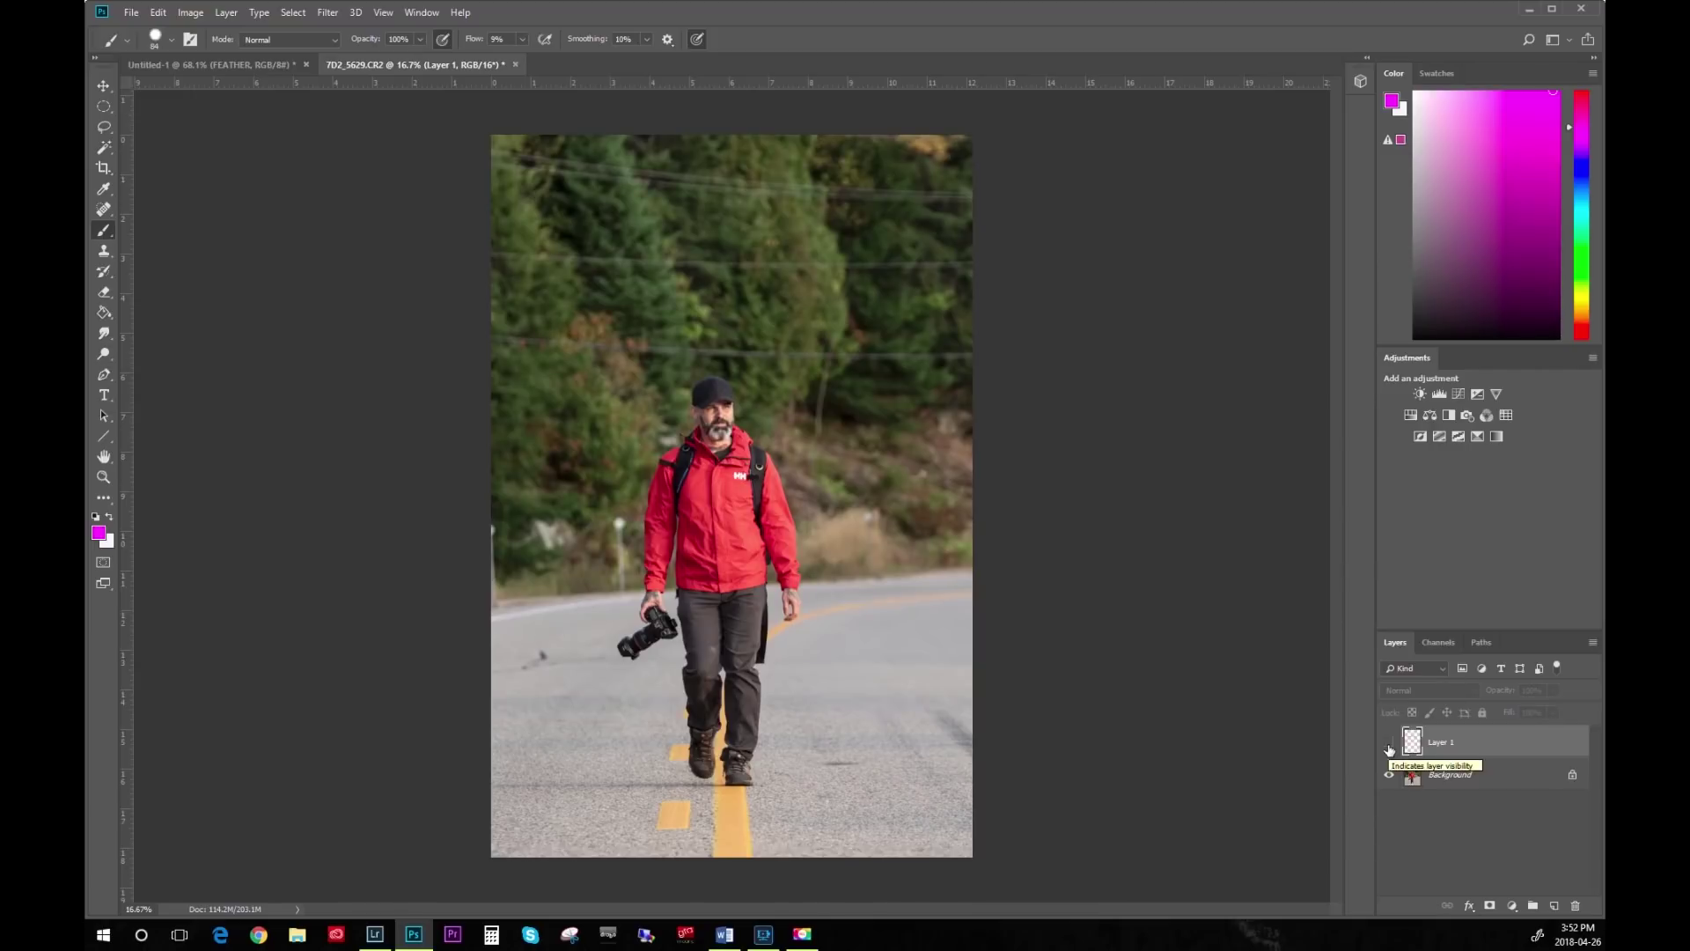
pyautogui.click(1389, 744)
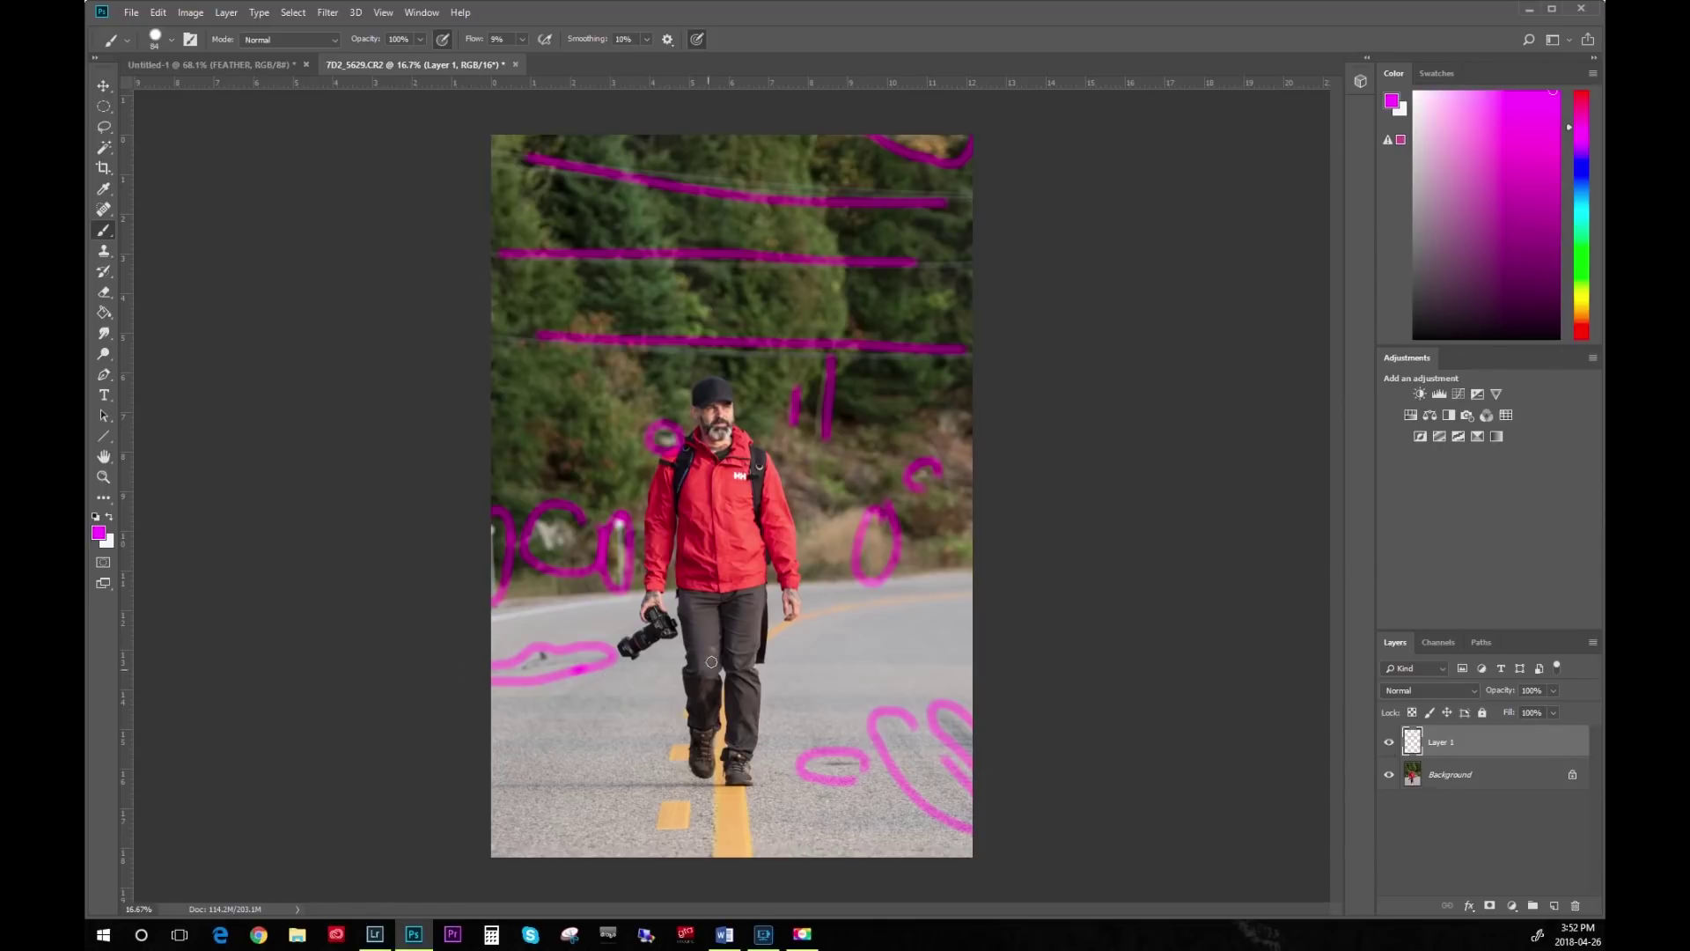
pyautogui.moveTo(713, 643)
pyautogui.mouseDown()
pyautogui.moveTo(709, 656)
pyautogui.moveTo(719, 642)
pyautogui.mouseUp()
# Duplicate the Background layer and delete that copy.
pyautogui.click(1490, 778)
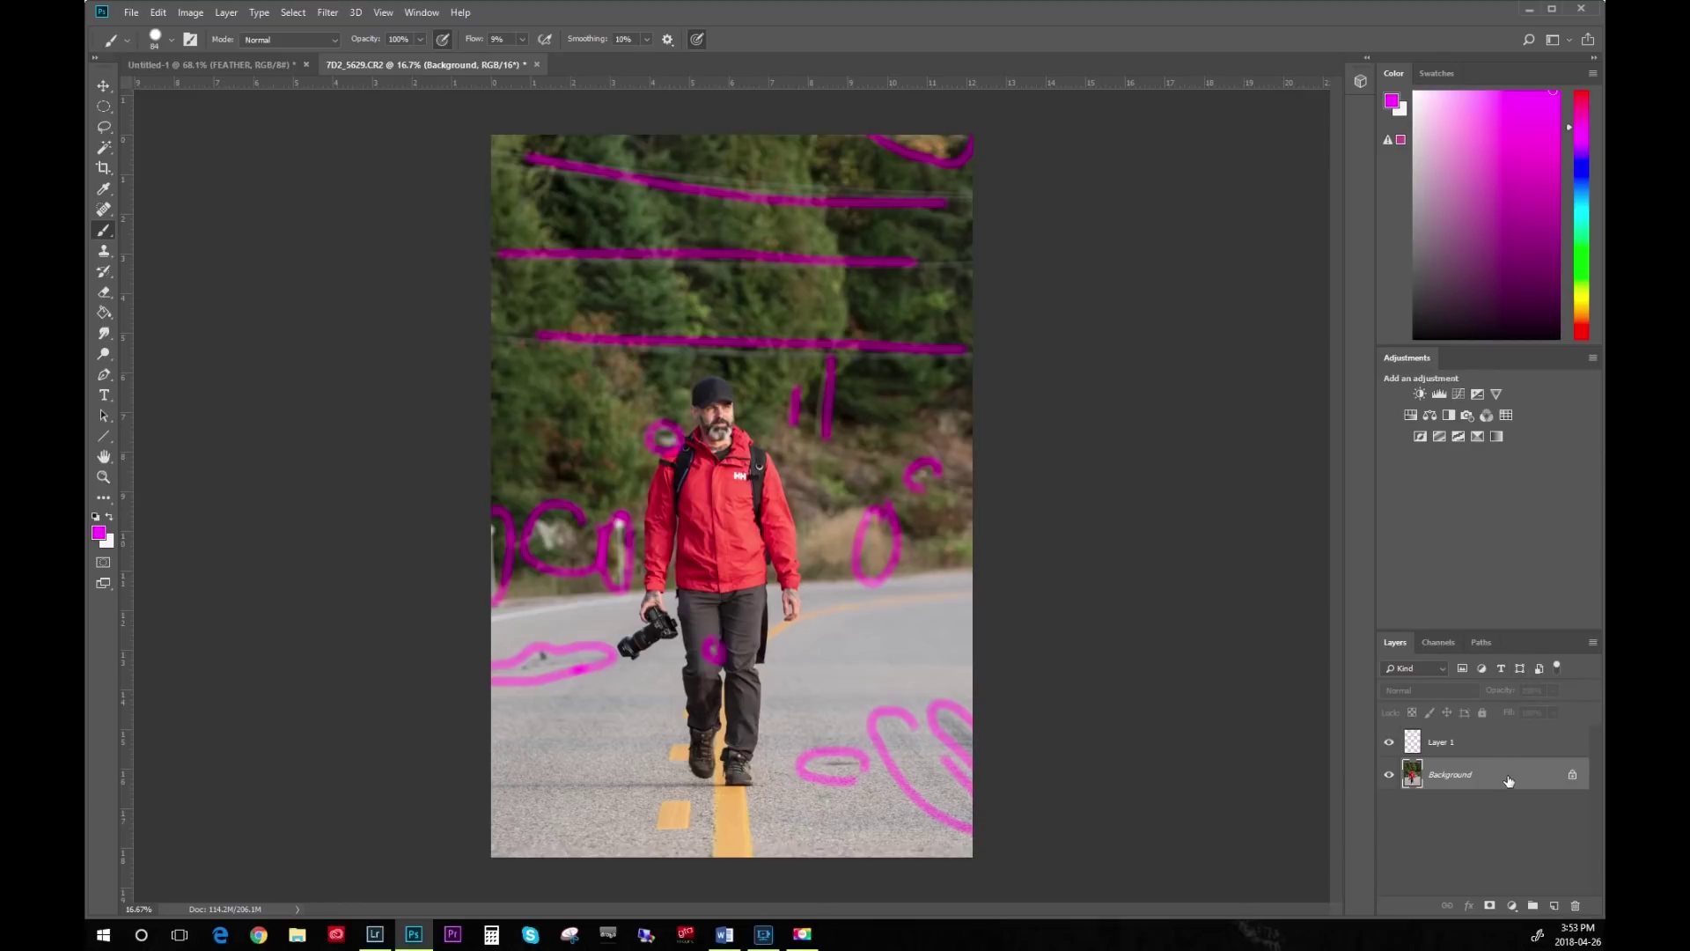
pyautogui.moveTo(1508, 777); pyautogui.dragTo(1552, 903)
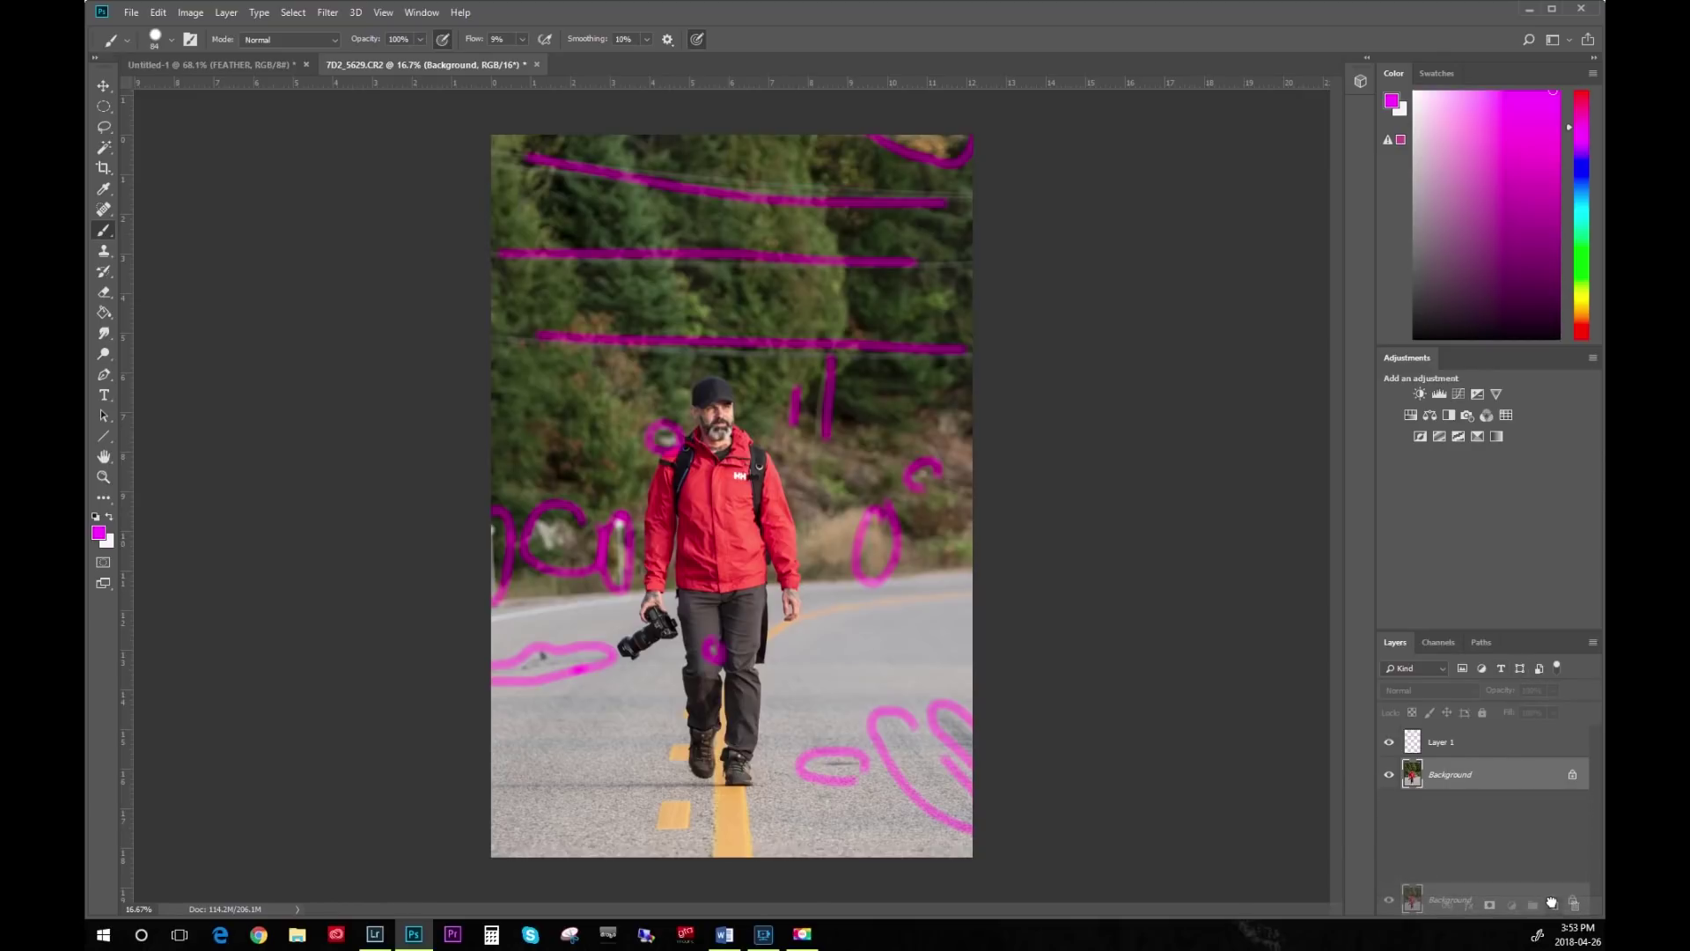
pyautogui.moveTo(1554, 905); pyautogui.dragTo(1555, 908)
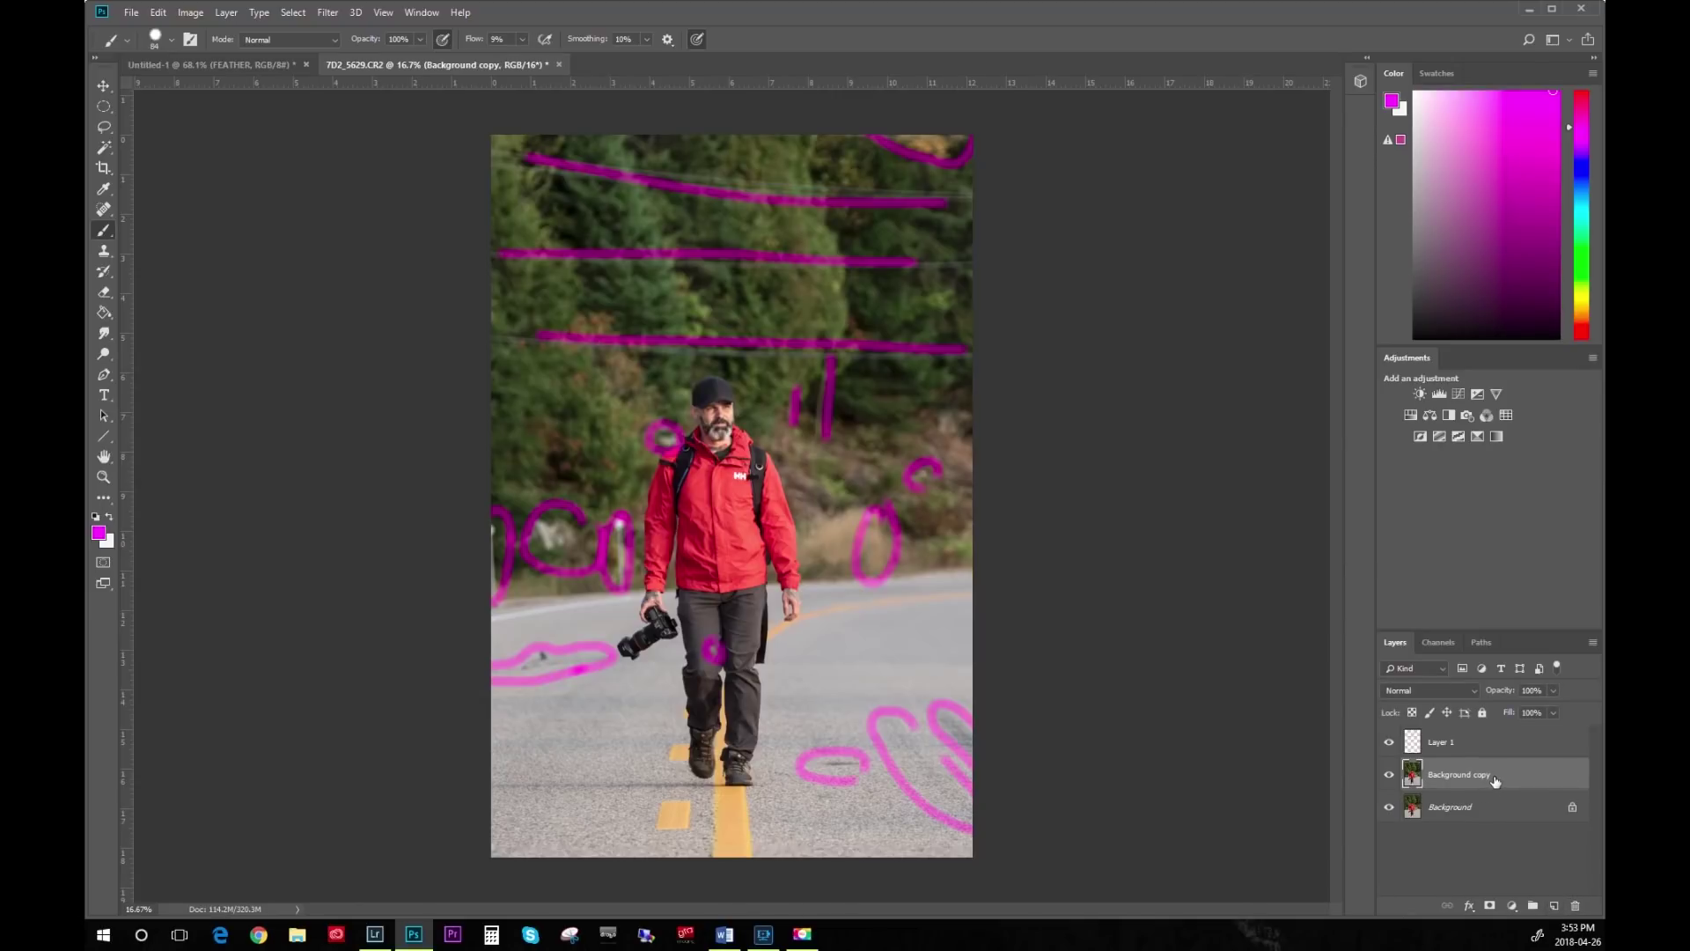
pyautogui.moveTo(1510, 781); pyautogui.dragTo(1575, 905)
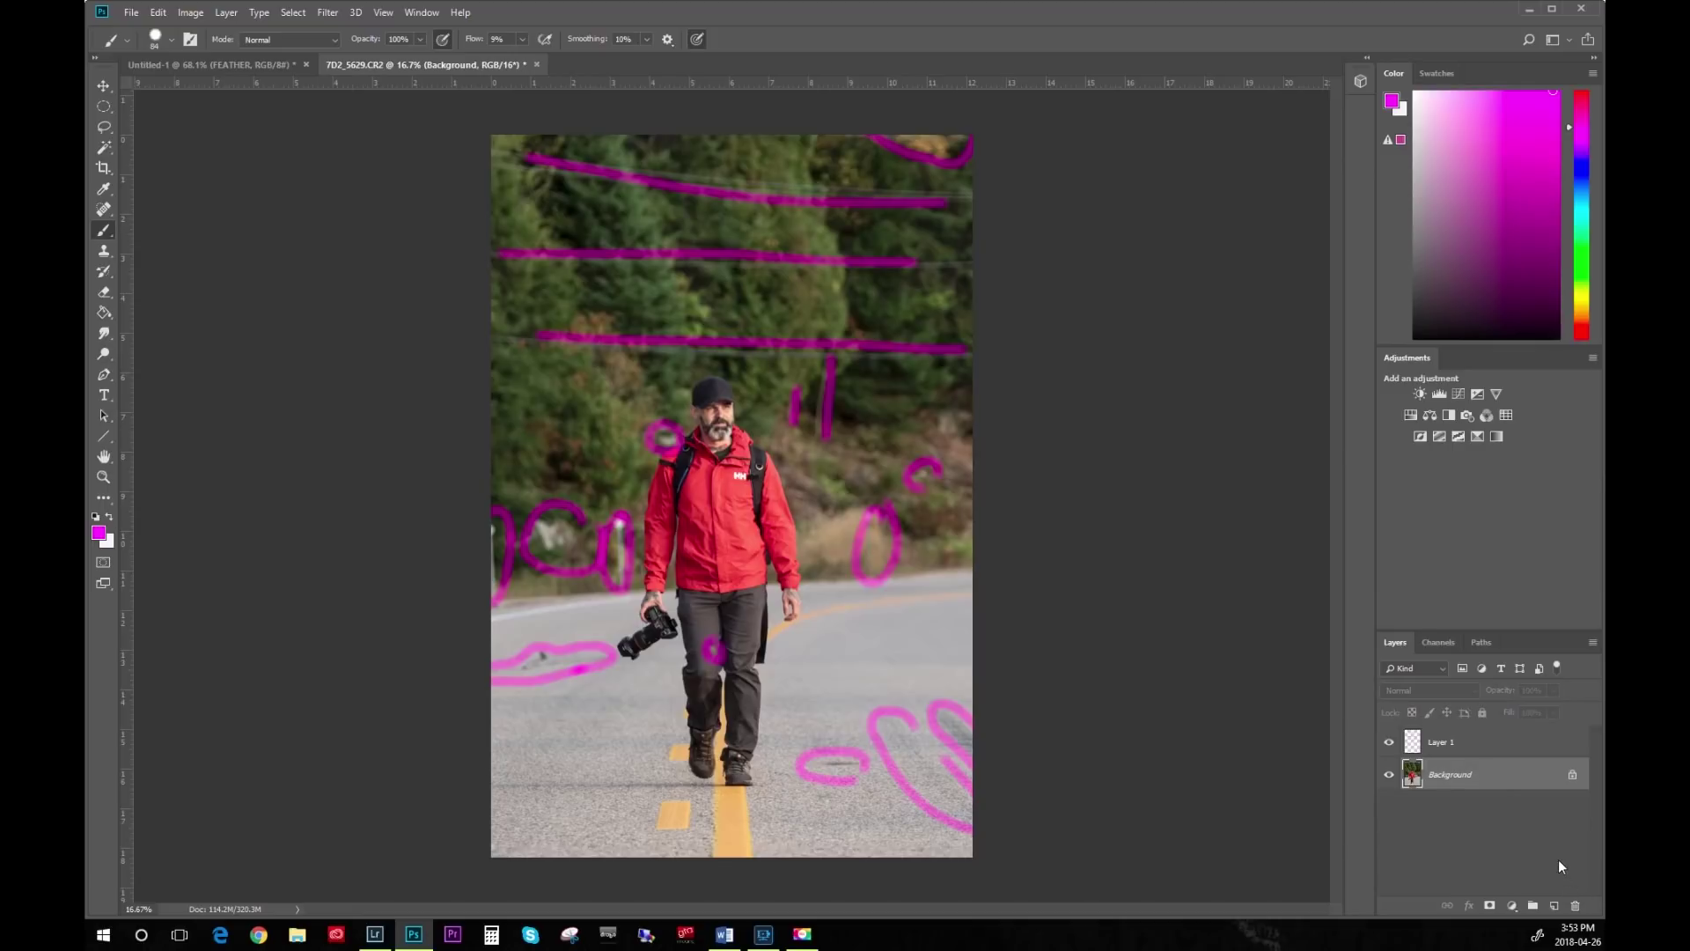
# Duplicate the Background layer and hide the magenta markup layer, Layer 1.
pyautogui.hotkey('ctrl', 'j')
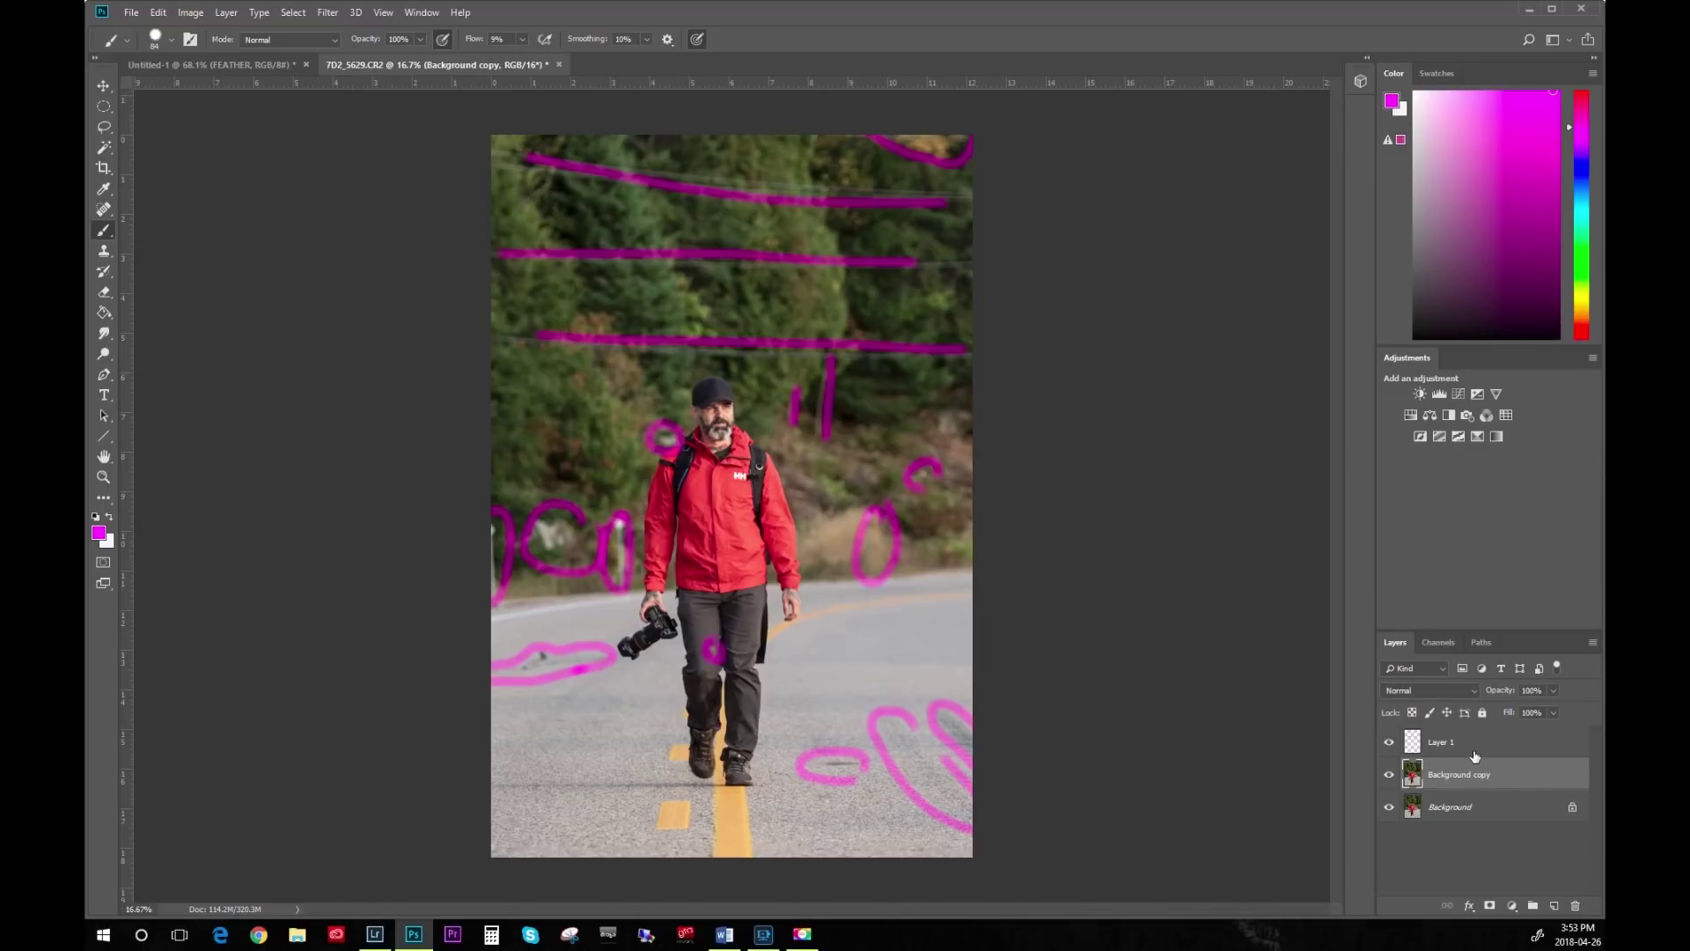
pyautogui.click(1389, 742)
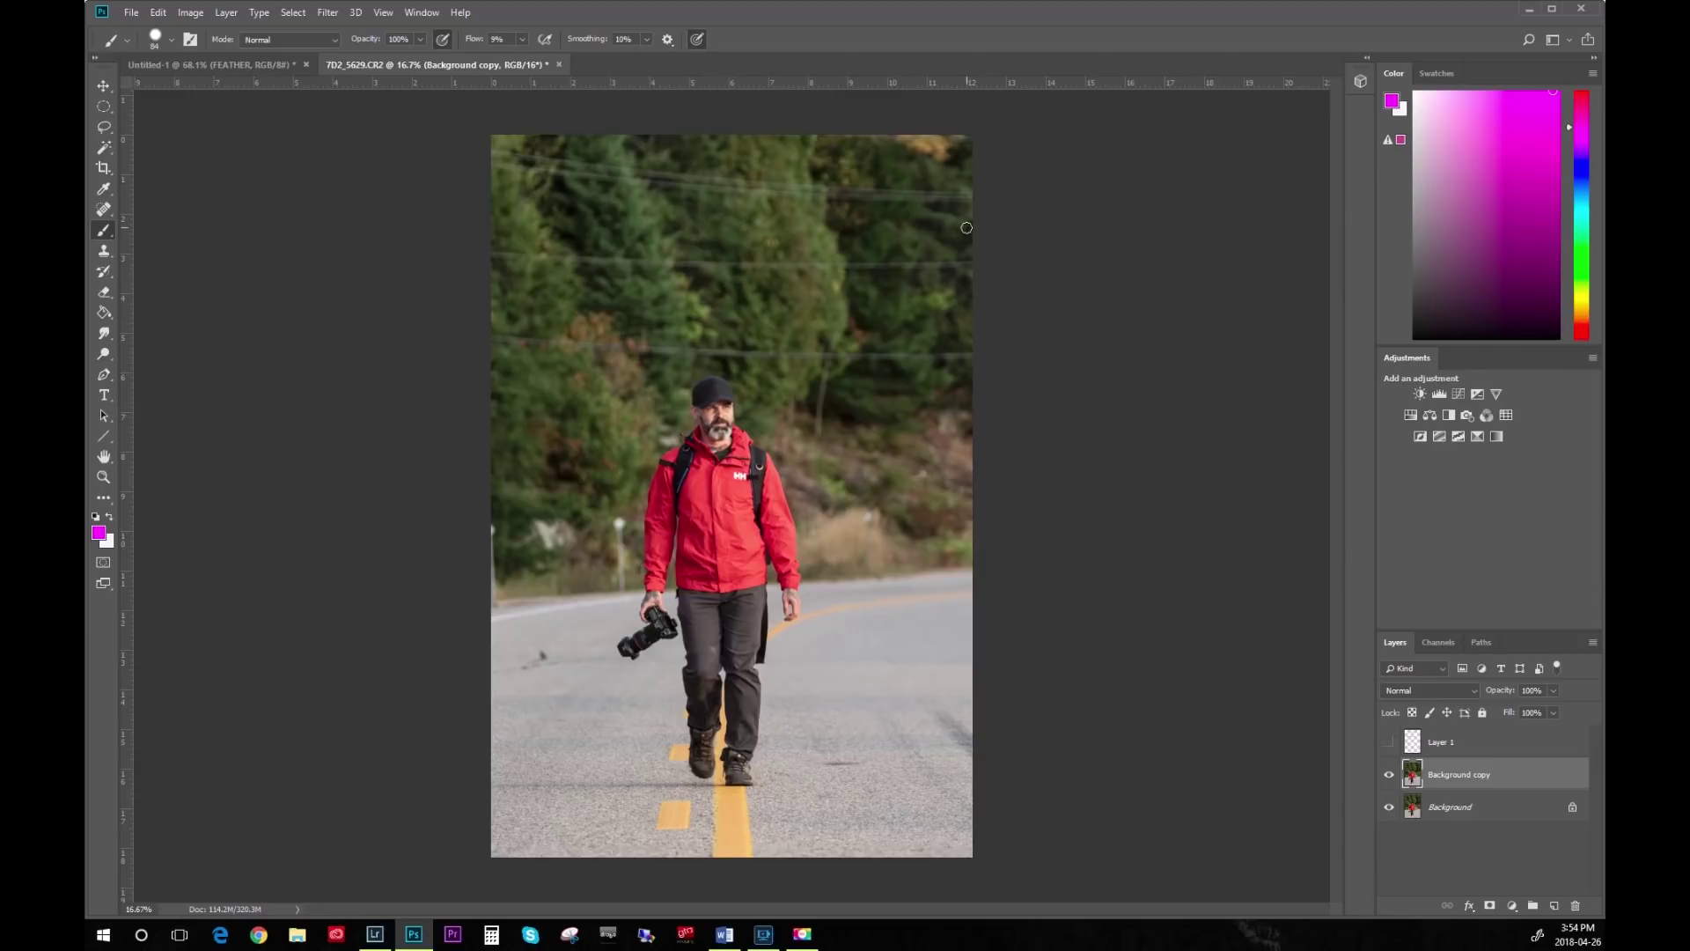
# Lasso a narrow freehand selection around the upper power lines near the photo's upper-right edge.
pyautogui.click(106, 130)
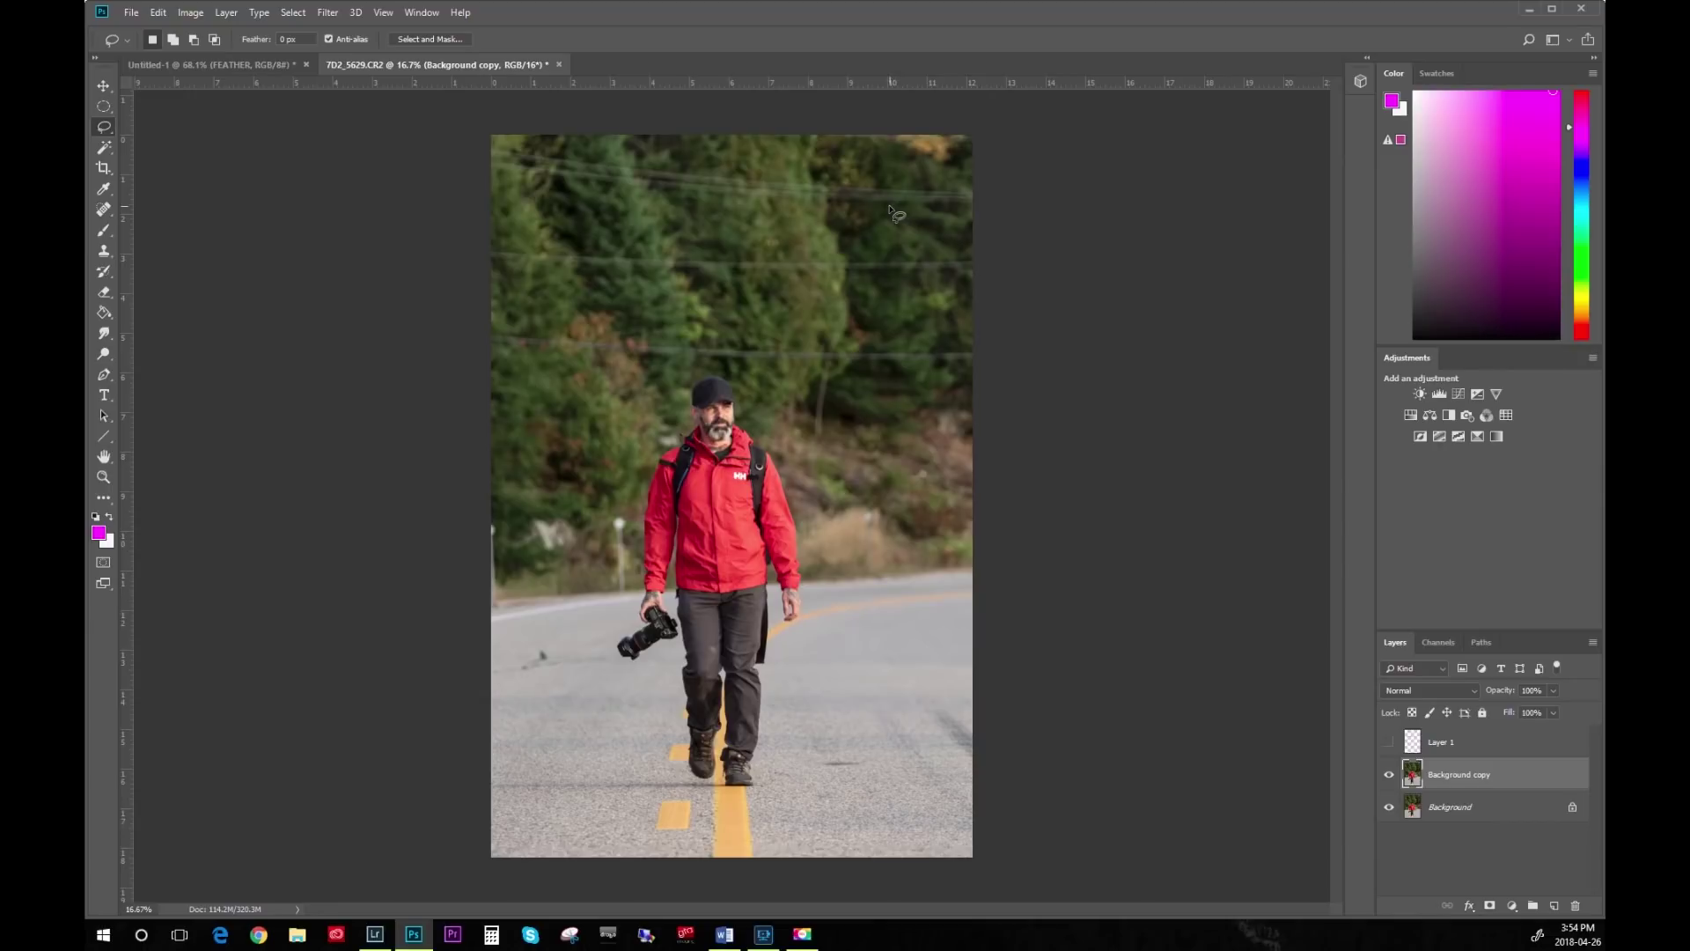
pyautogui.moveTo(889, 208)
pyautogui.mouseDown()
pyautogui.moveTo(977, 196)
pyautogui.moveTo(867, 186)
pyautogui.moveTo(852, 203)
pyautogui.moveTo(889, 208)
pyautogui.mouseUp()
pyautogui.rightClick(900, 197)
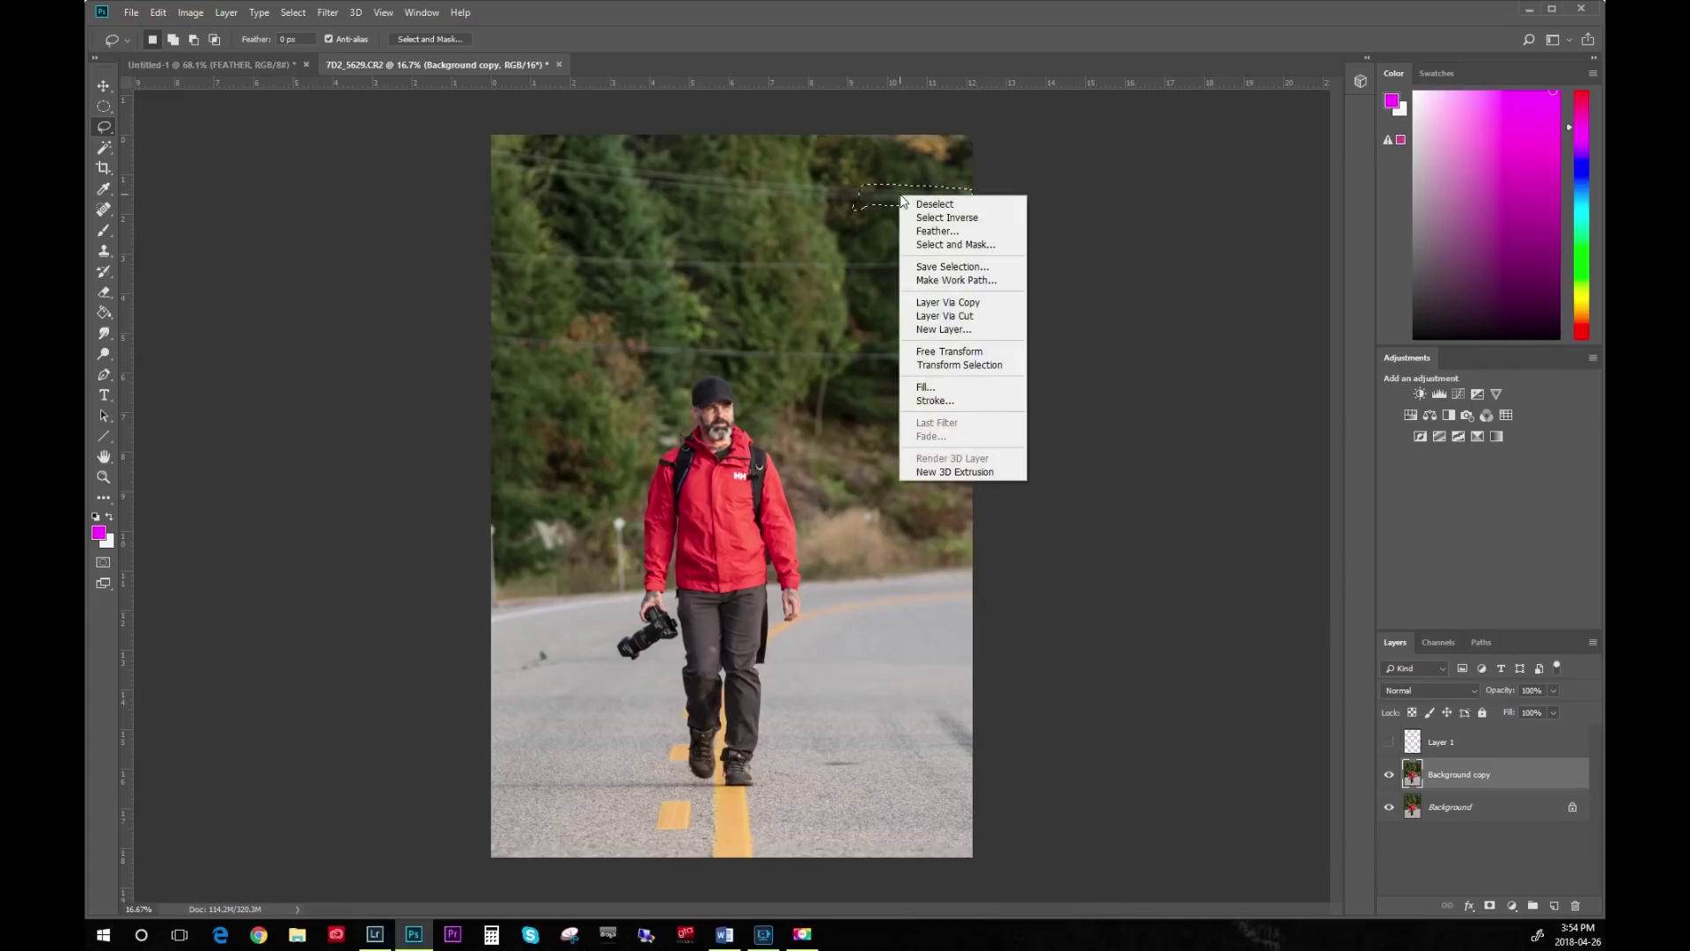
pyautogui.click(958, 239)
pyautogui.moveTo(1265, 103); pyautogui.dragTo(1194, 138)
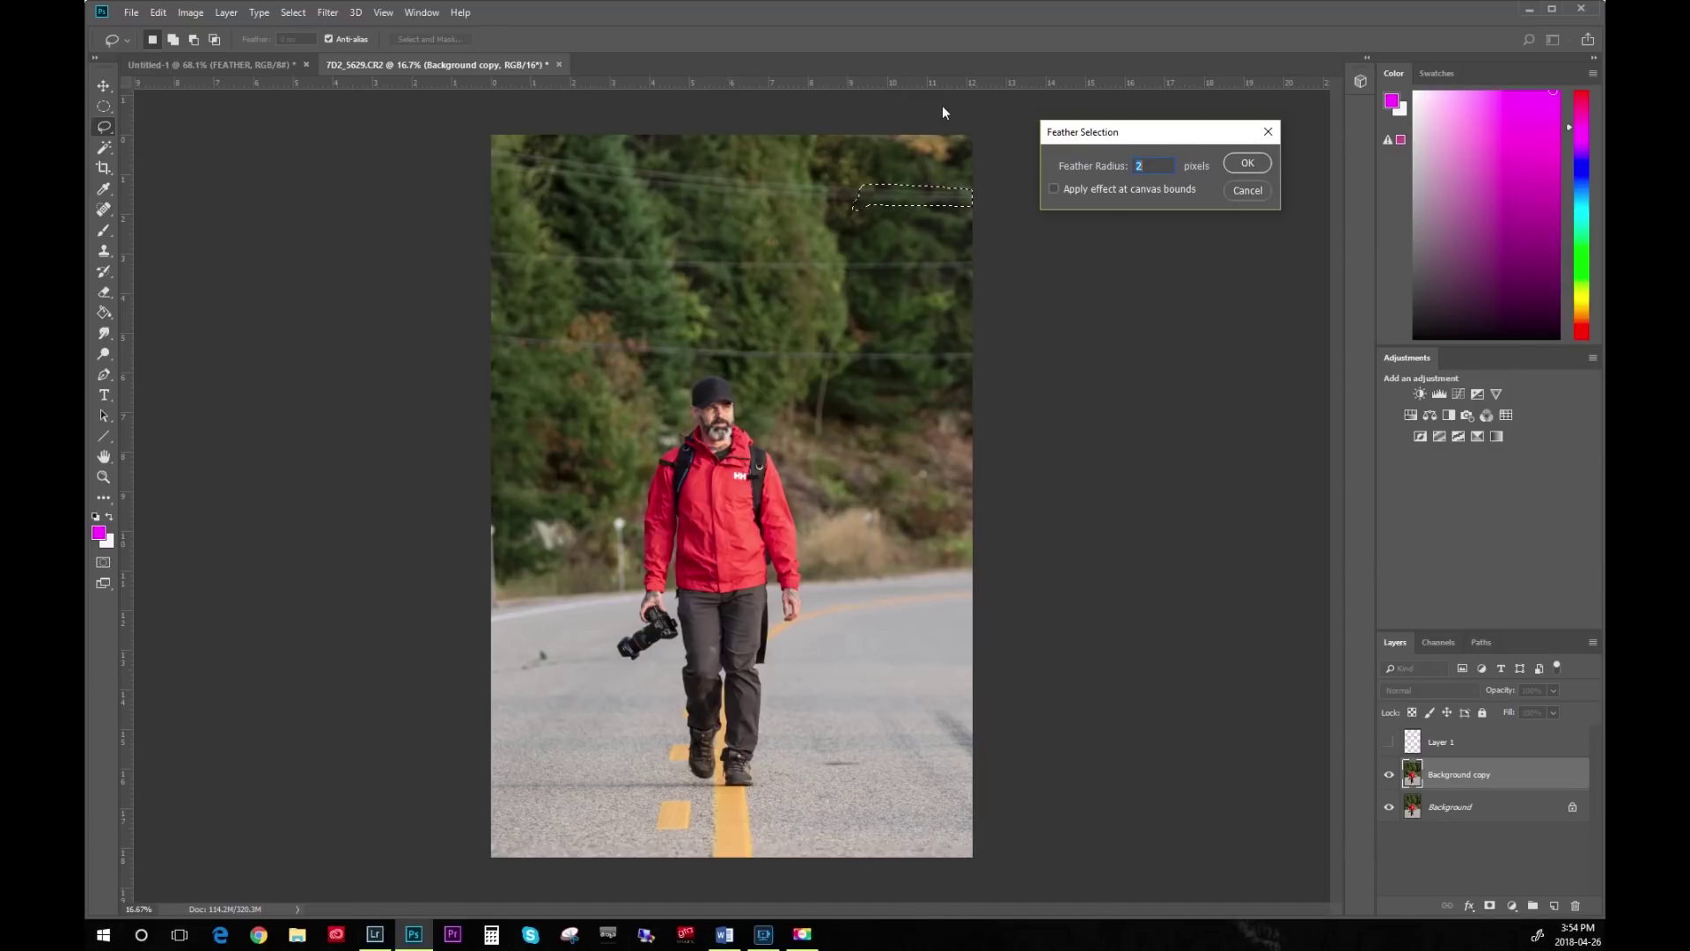
pyautogui.click(1238, 192)
# In the blank Untitled-1 document, make a large circular selection and fill it with magenta on the NO FEATHER layer.
pyautogui.click(249, 68)
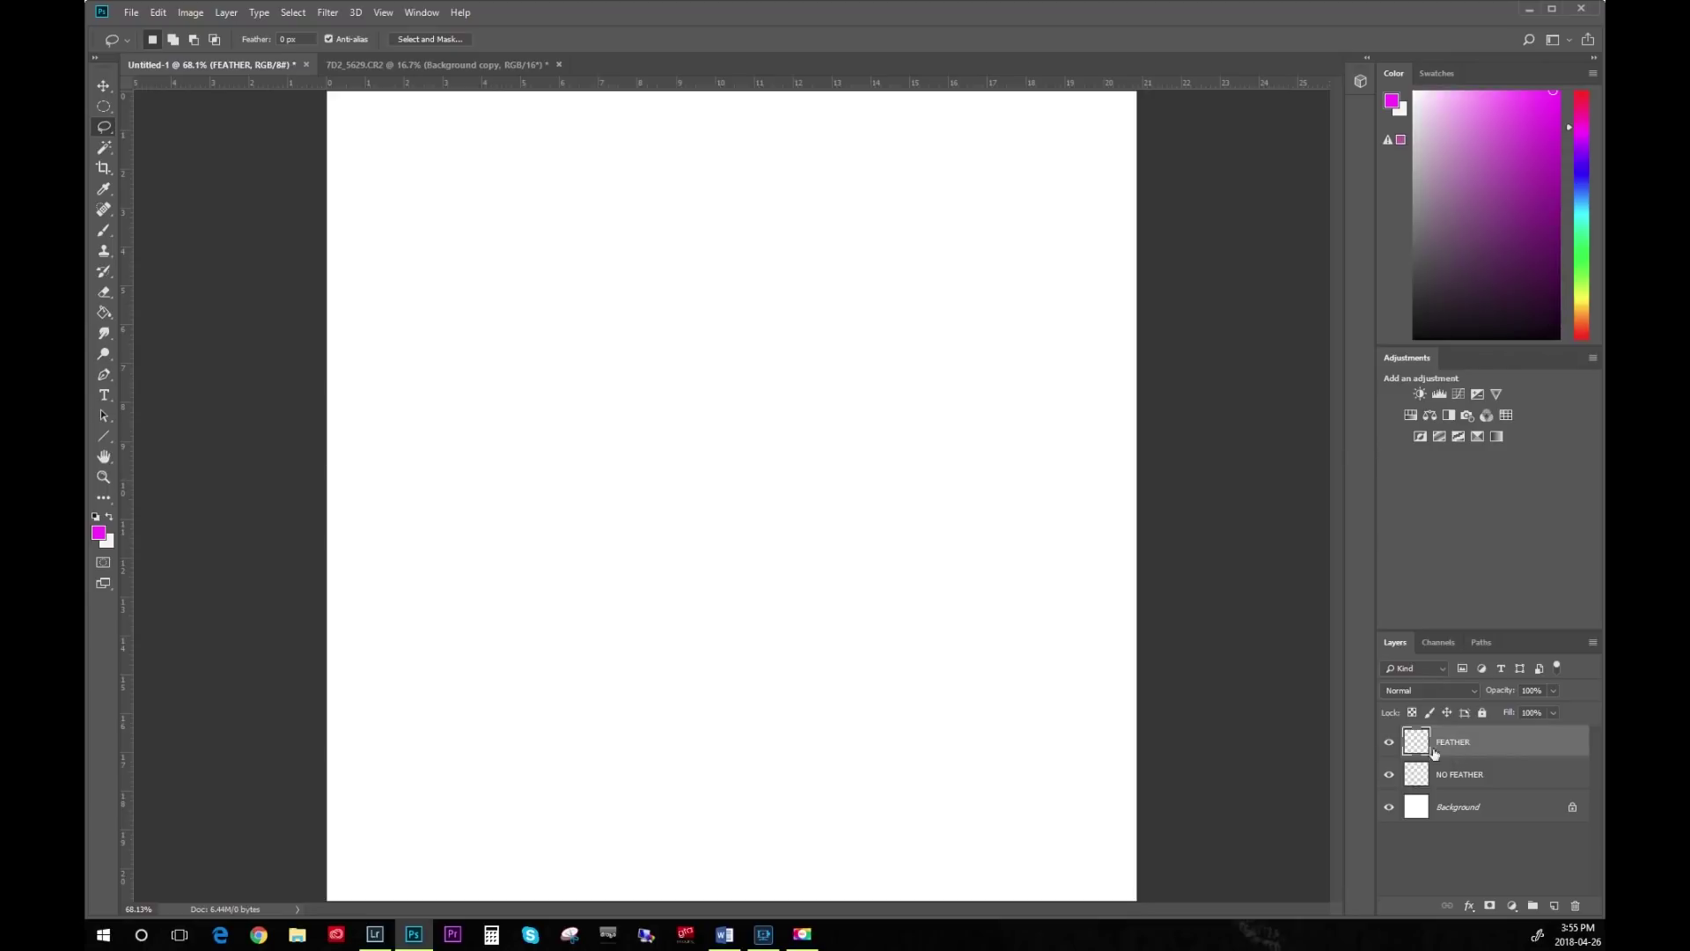
pyautogui.click(1478, 778)
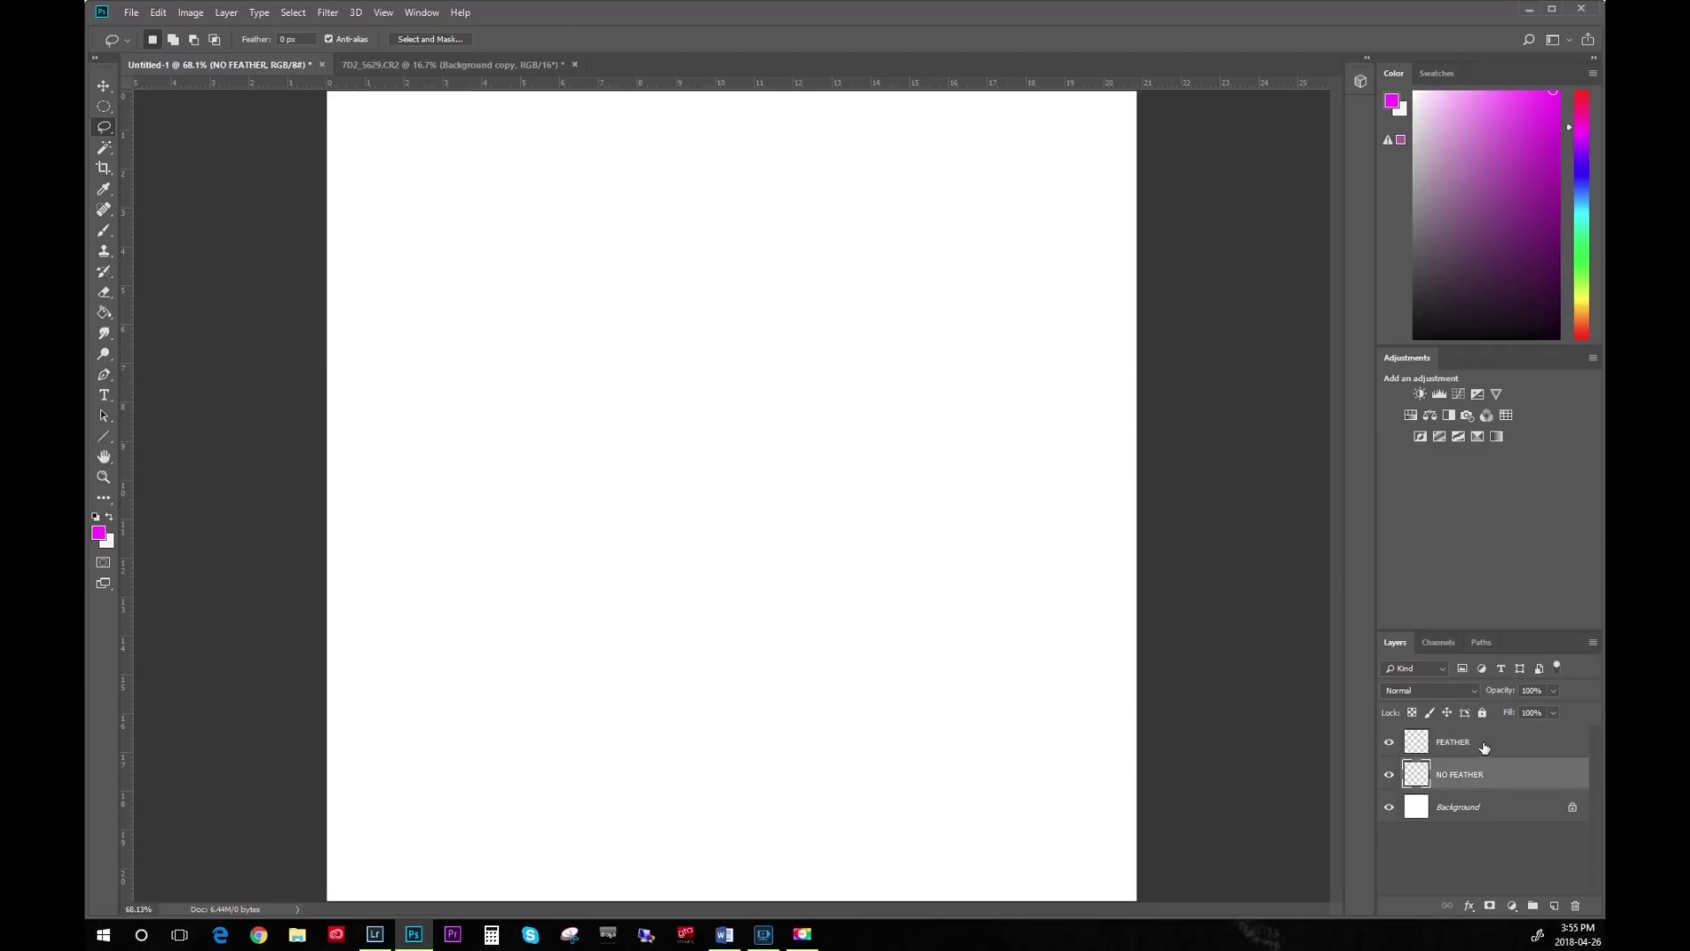
pyautogui.click(1486, 748)
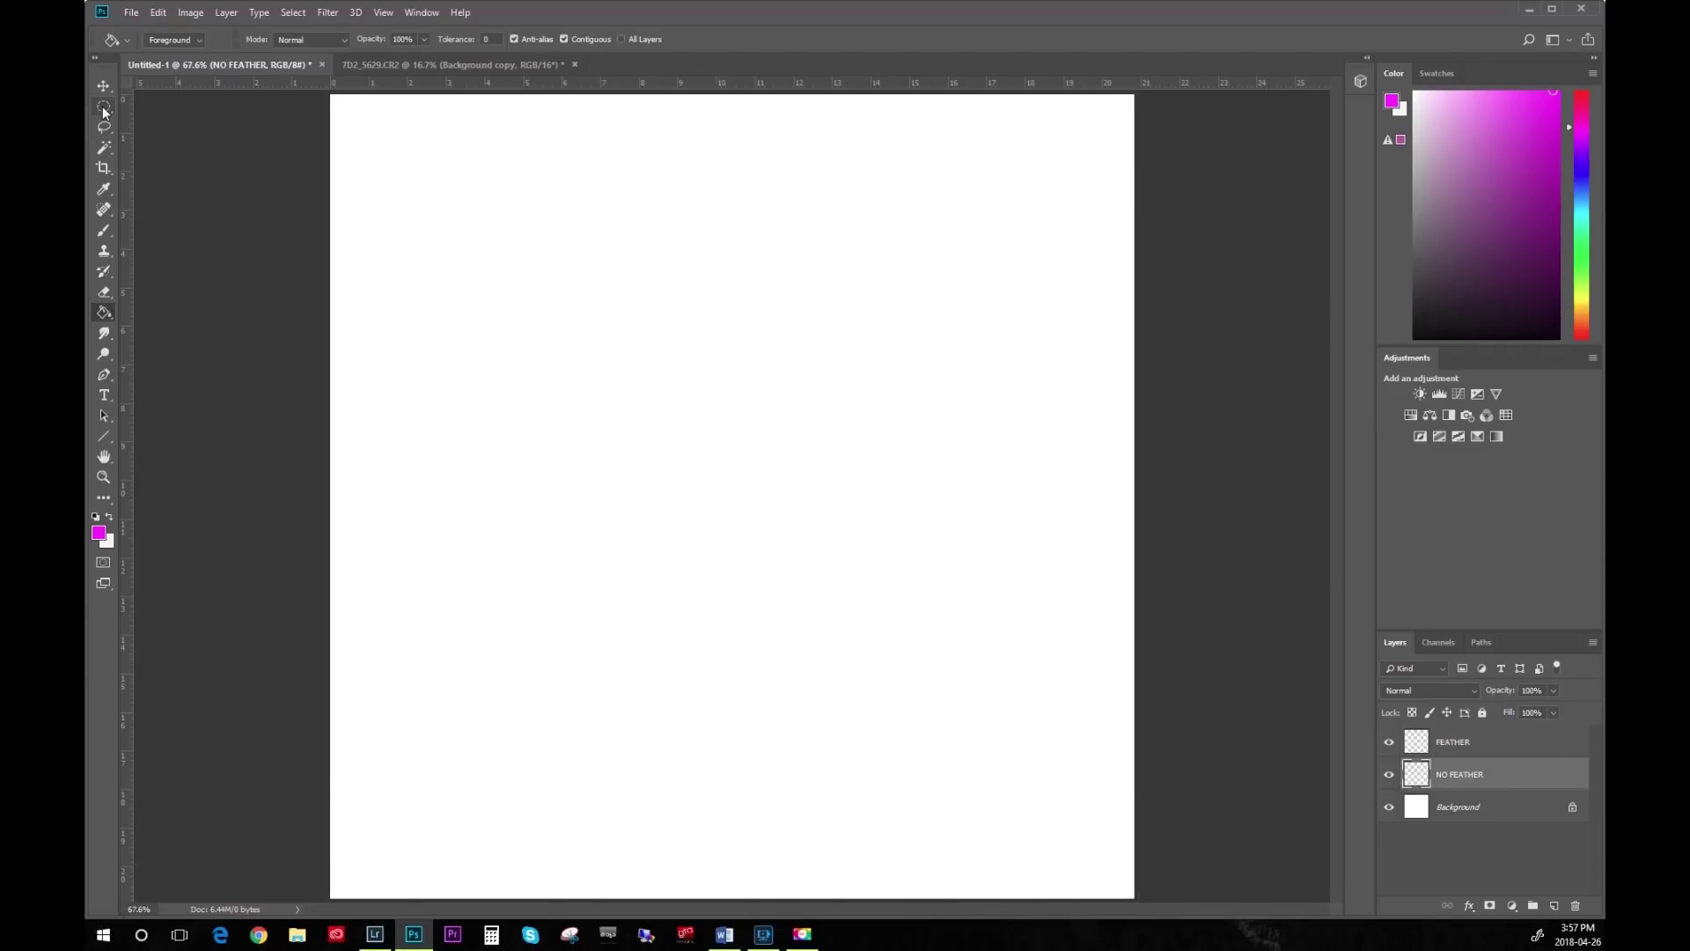
pyautogui.click(103, 106)
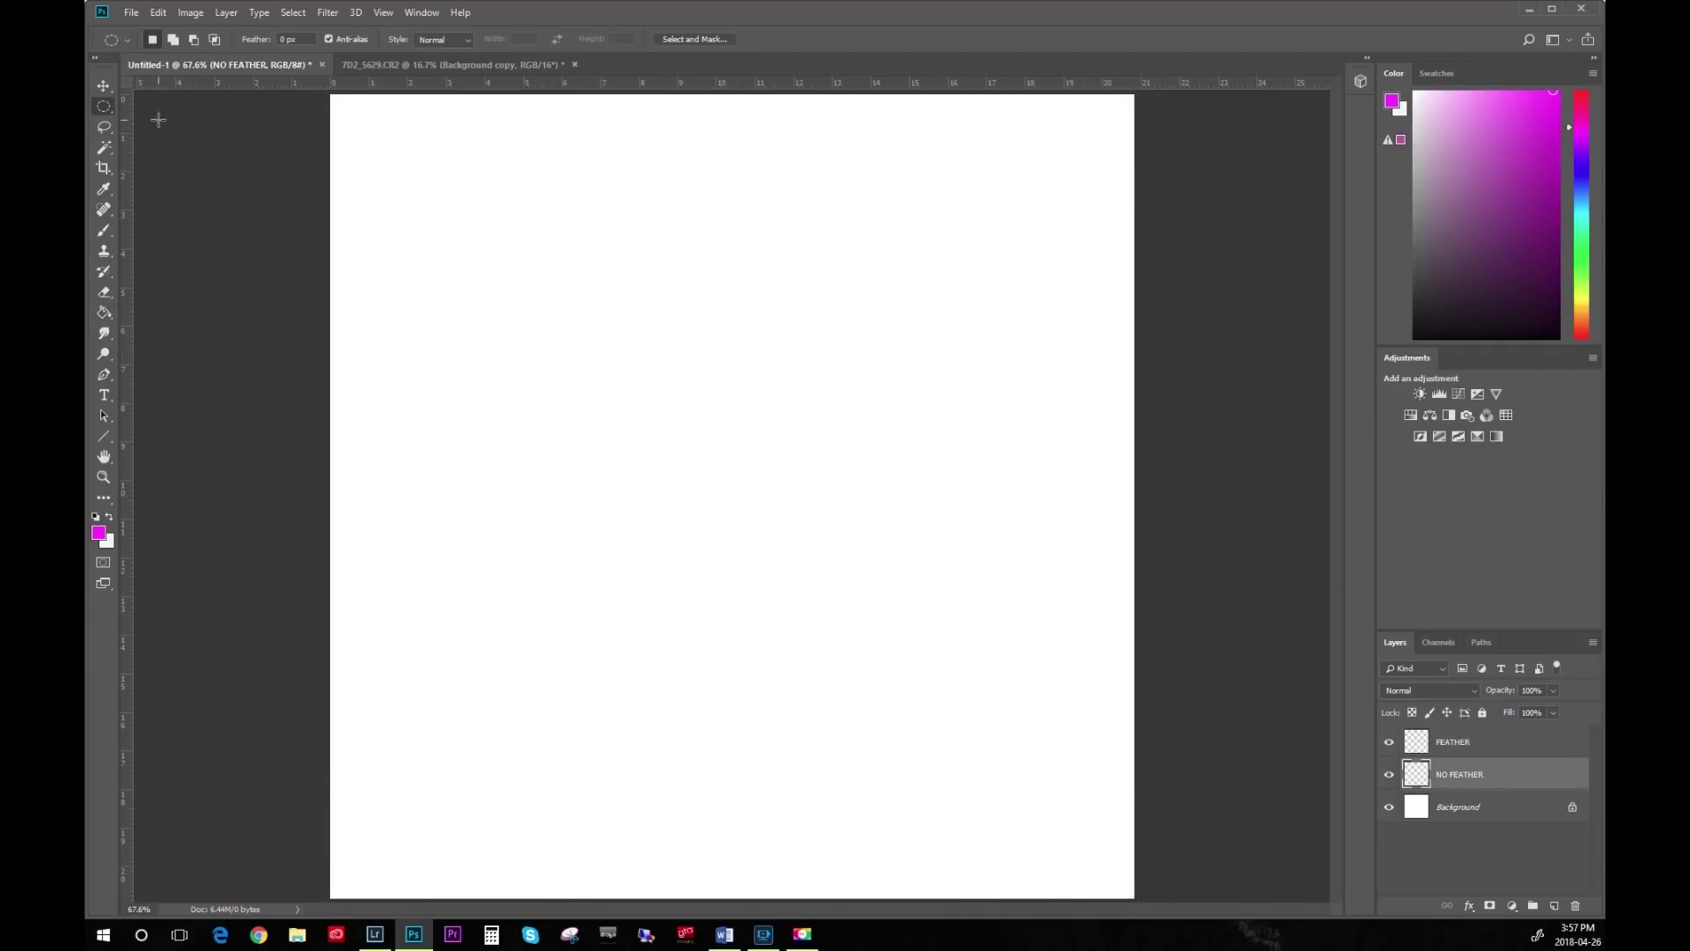
pyautogui.moveTo(604, 333); pyautogui.dragTo(962, 687)
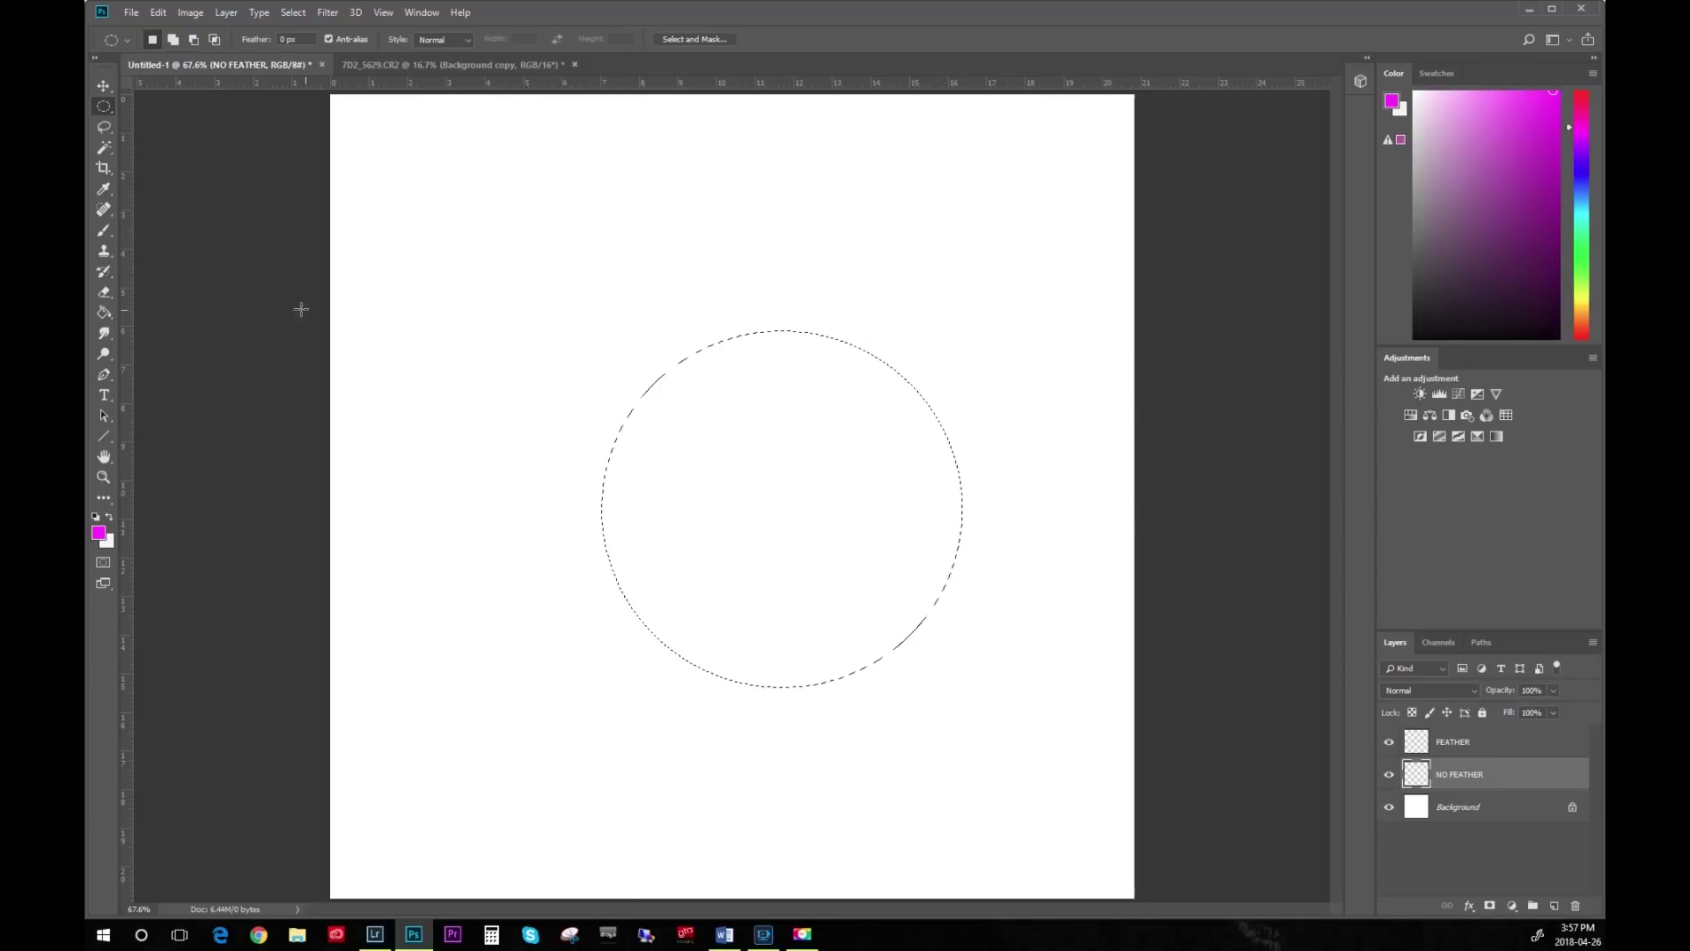
pyautogui.click(104, 312)
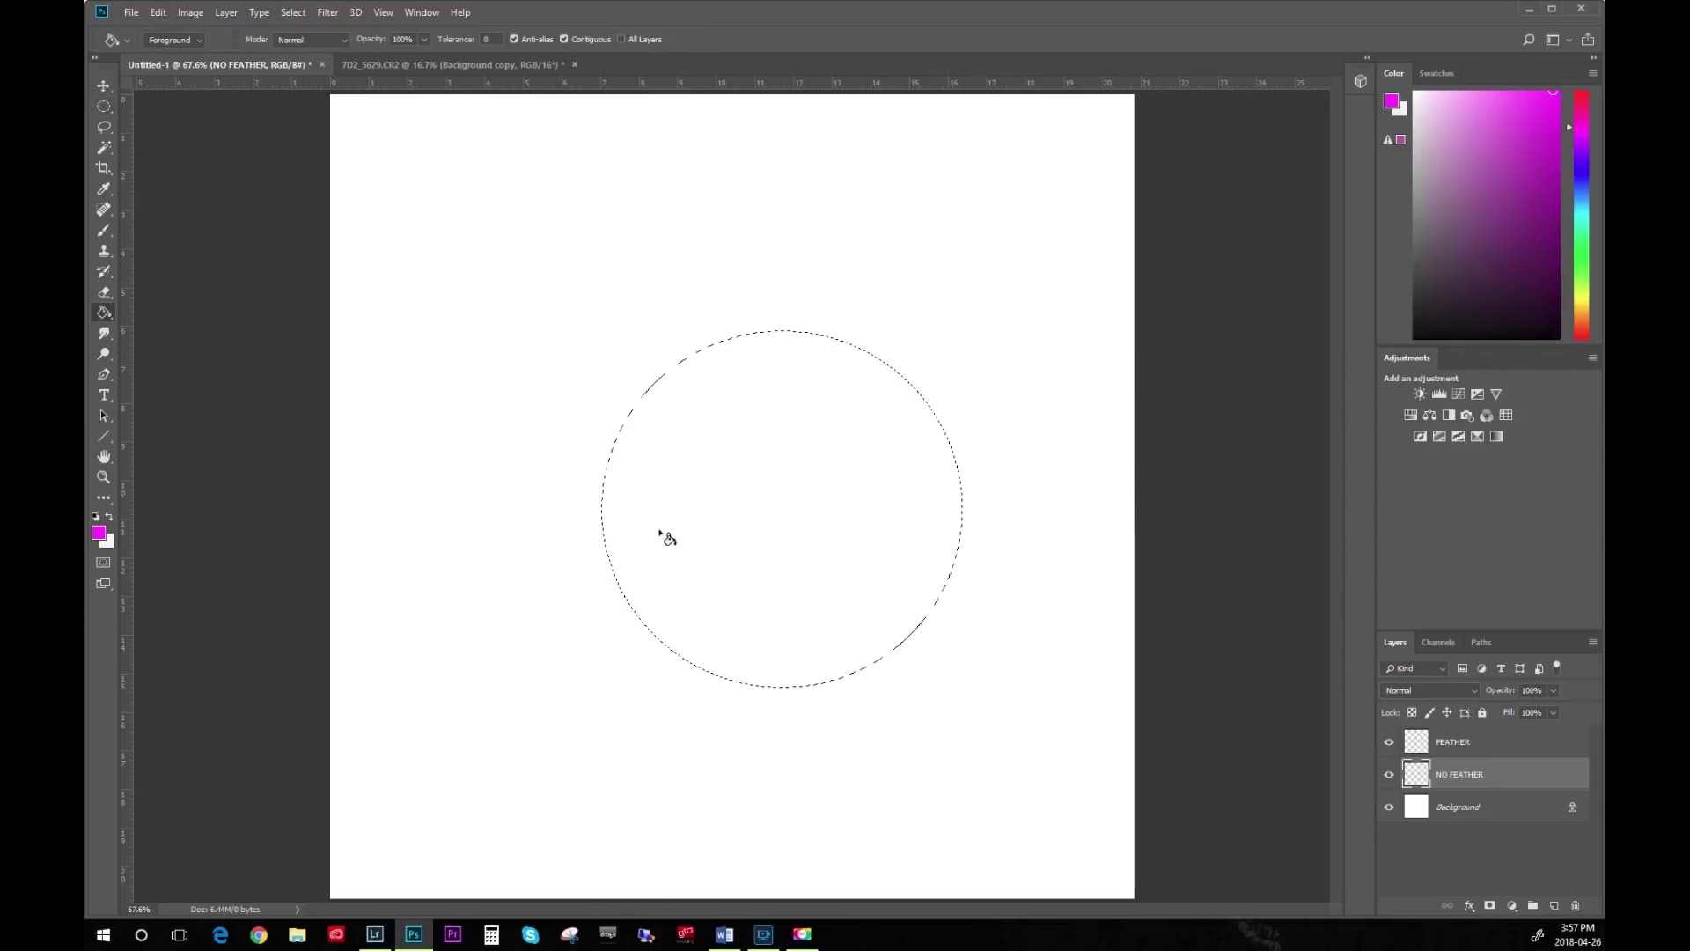
pyautogui.click(748, 504)
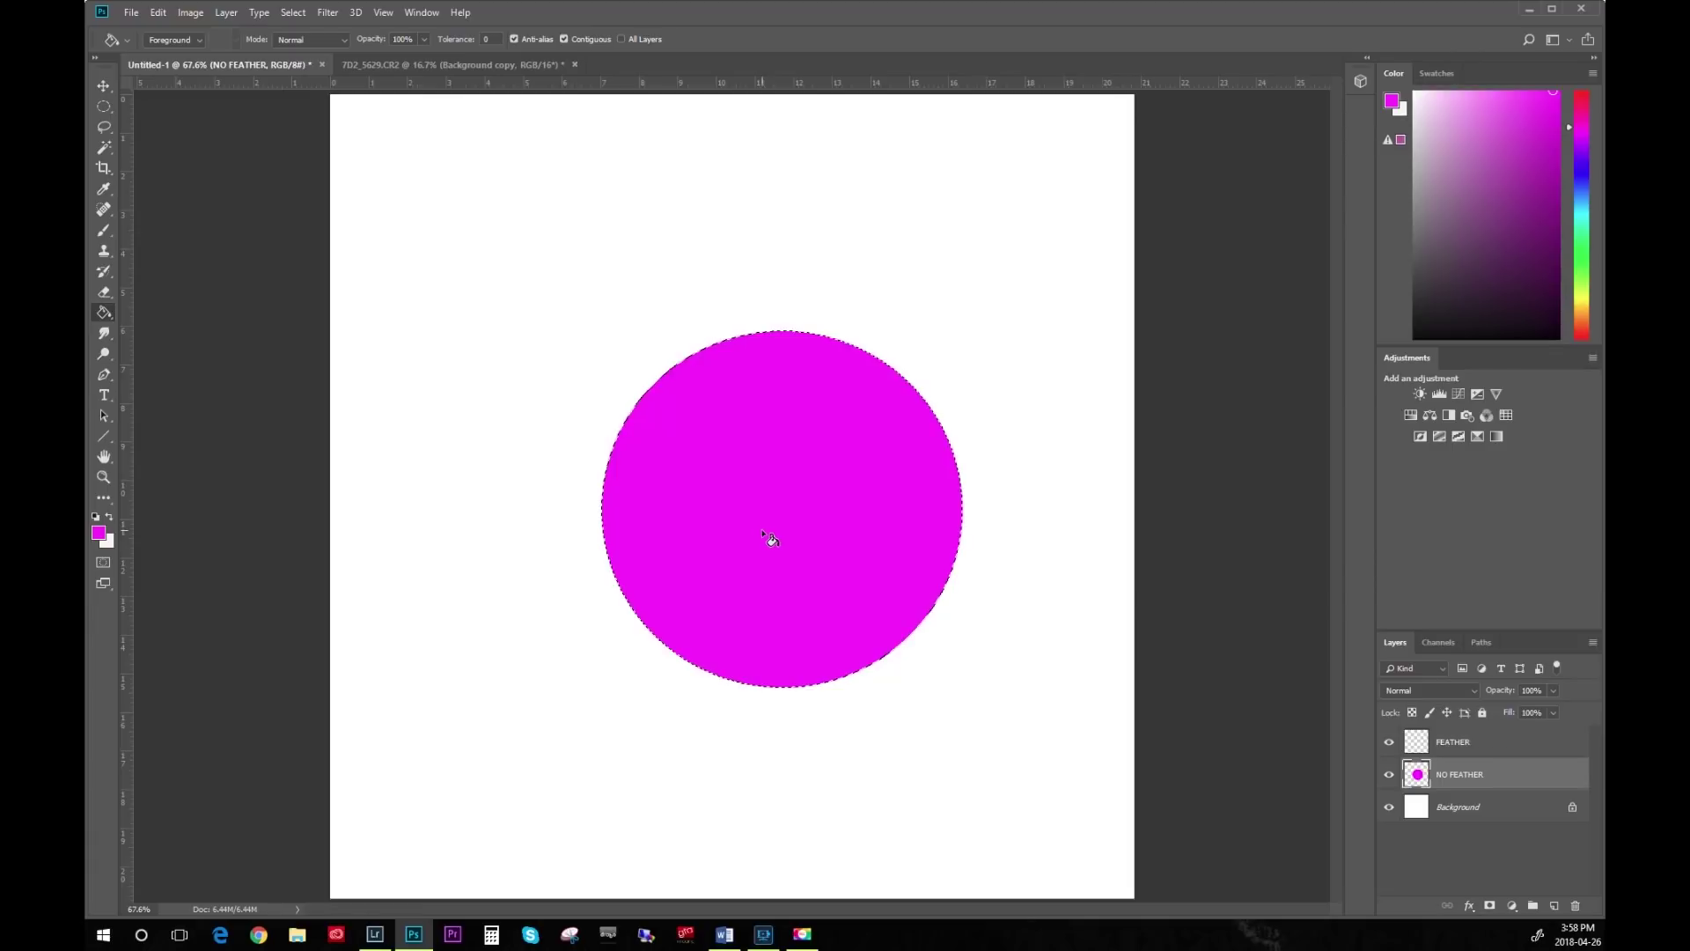
# On the FEATHER layer, feather the circular selection by 2 pixels, fill it with magenta and deselect it.
pyautogui.click(1483, 750)
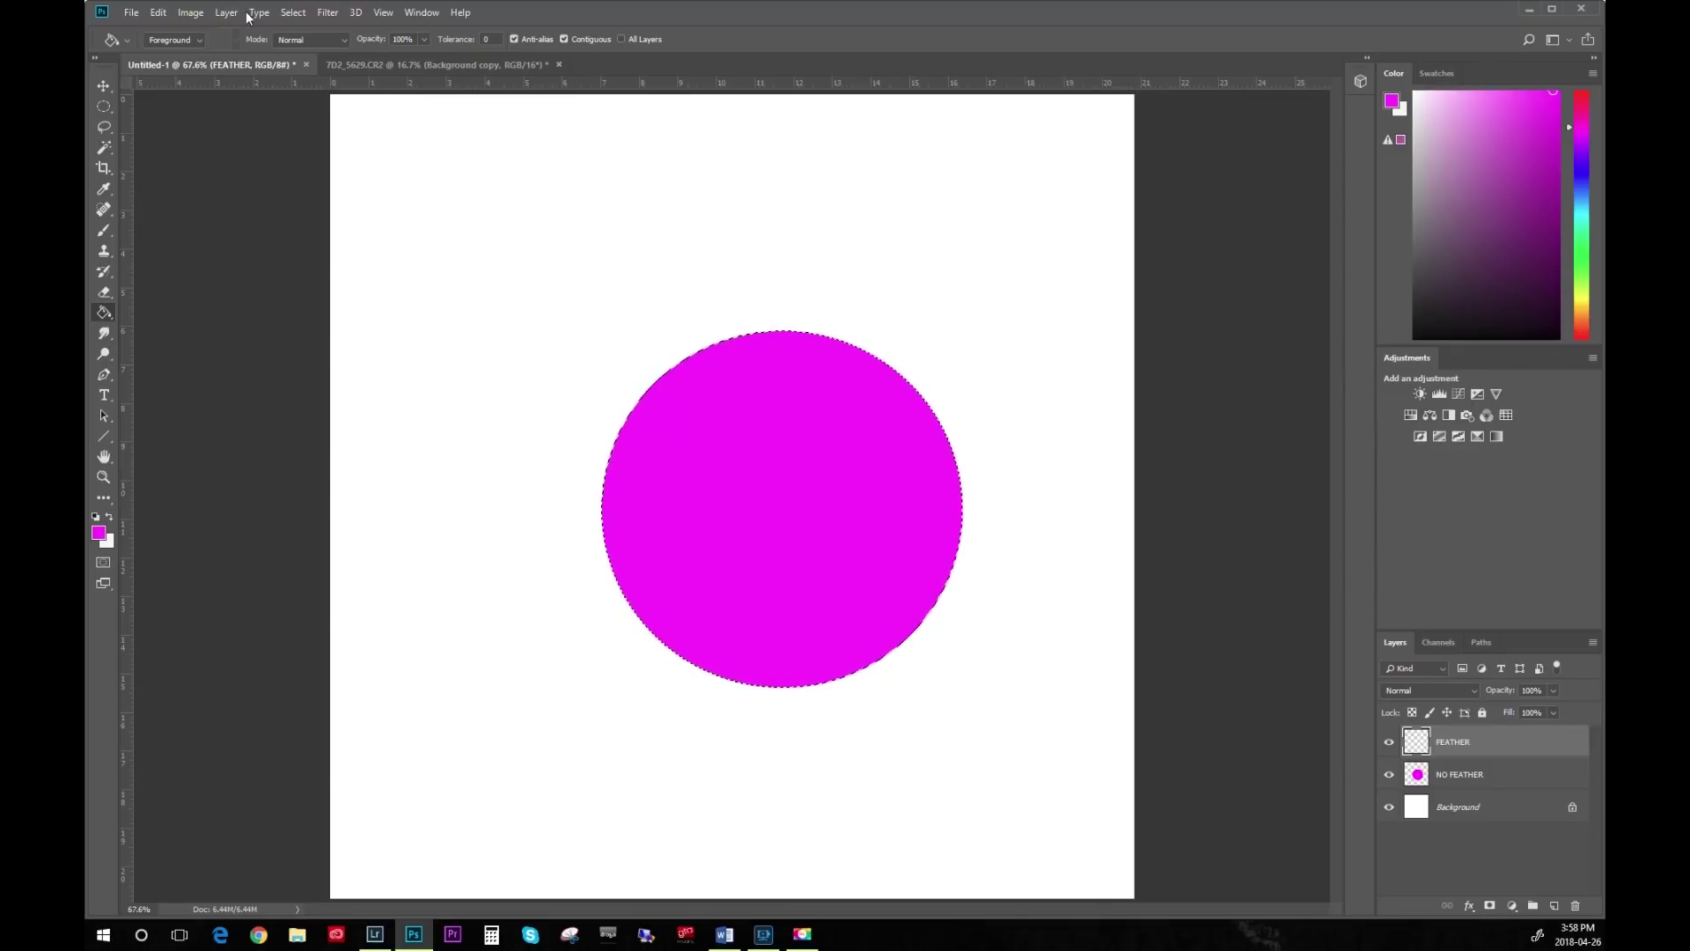
pyautogui.click(291, 14)
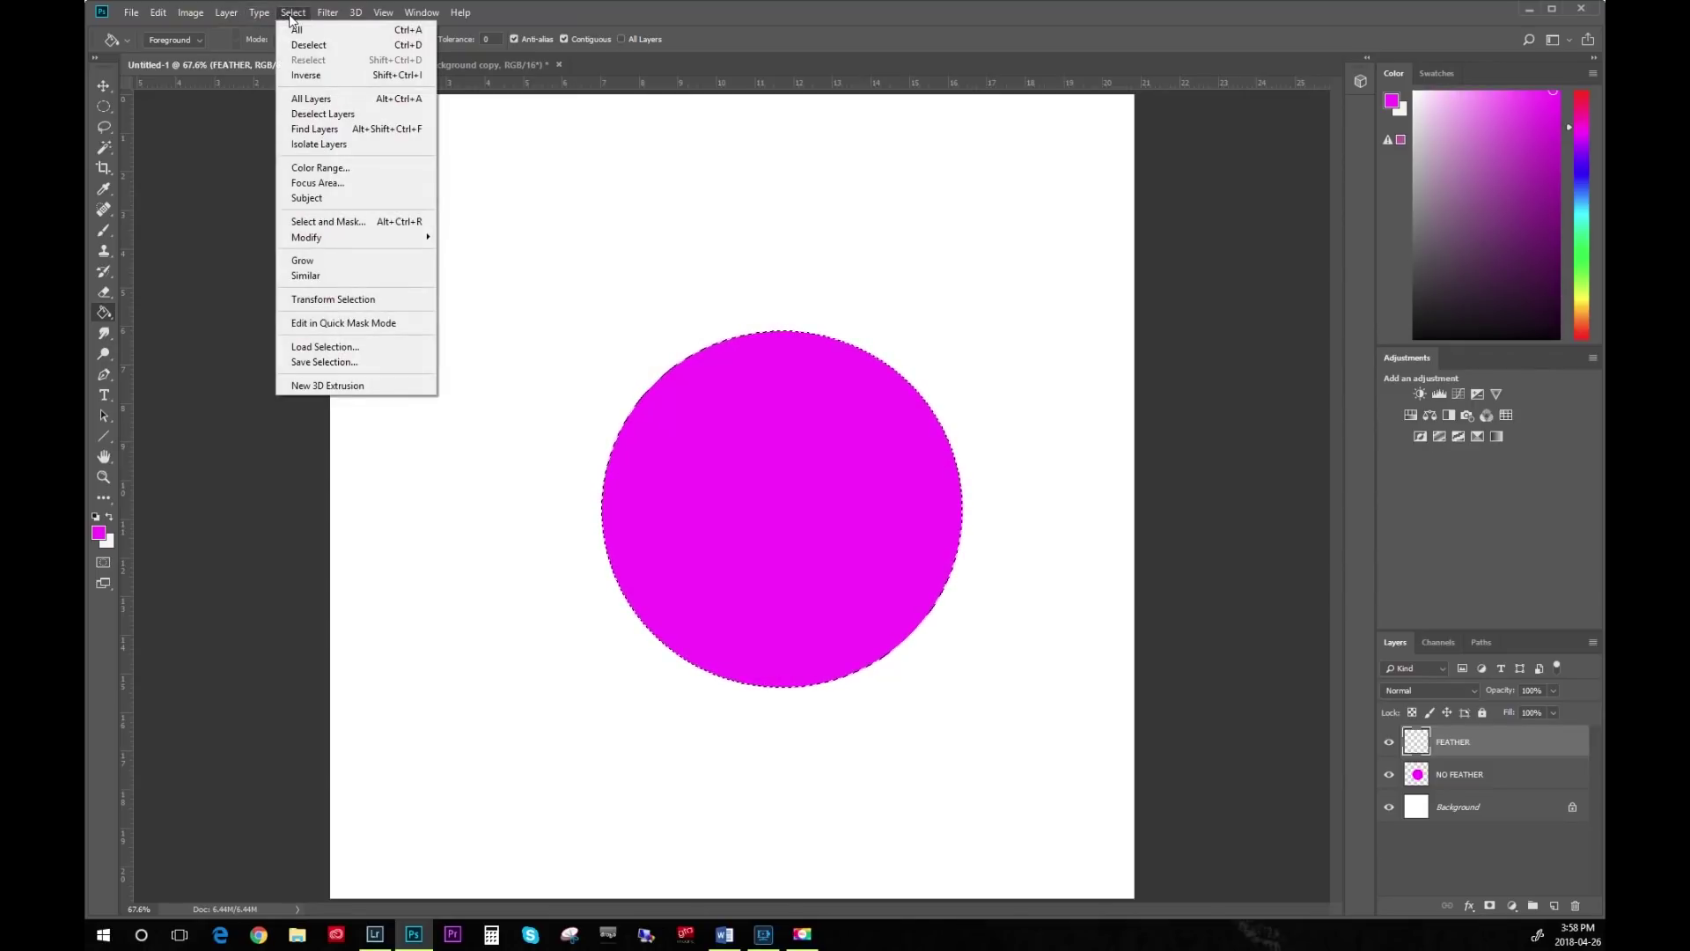
pyautogui.moveTo(304, 238)
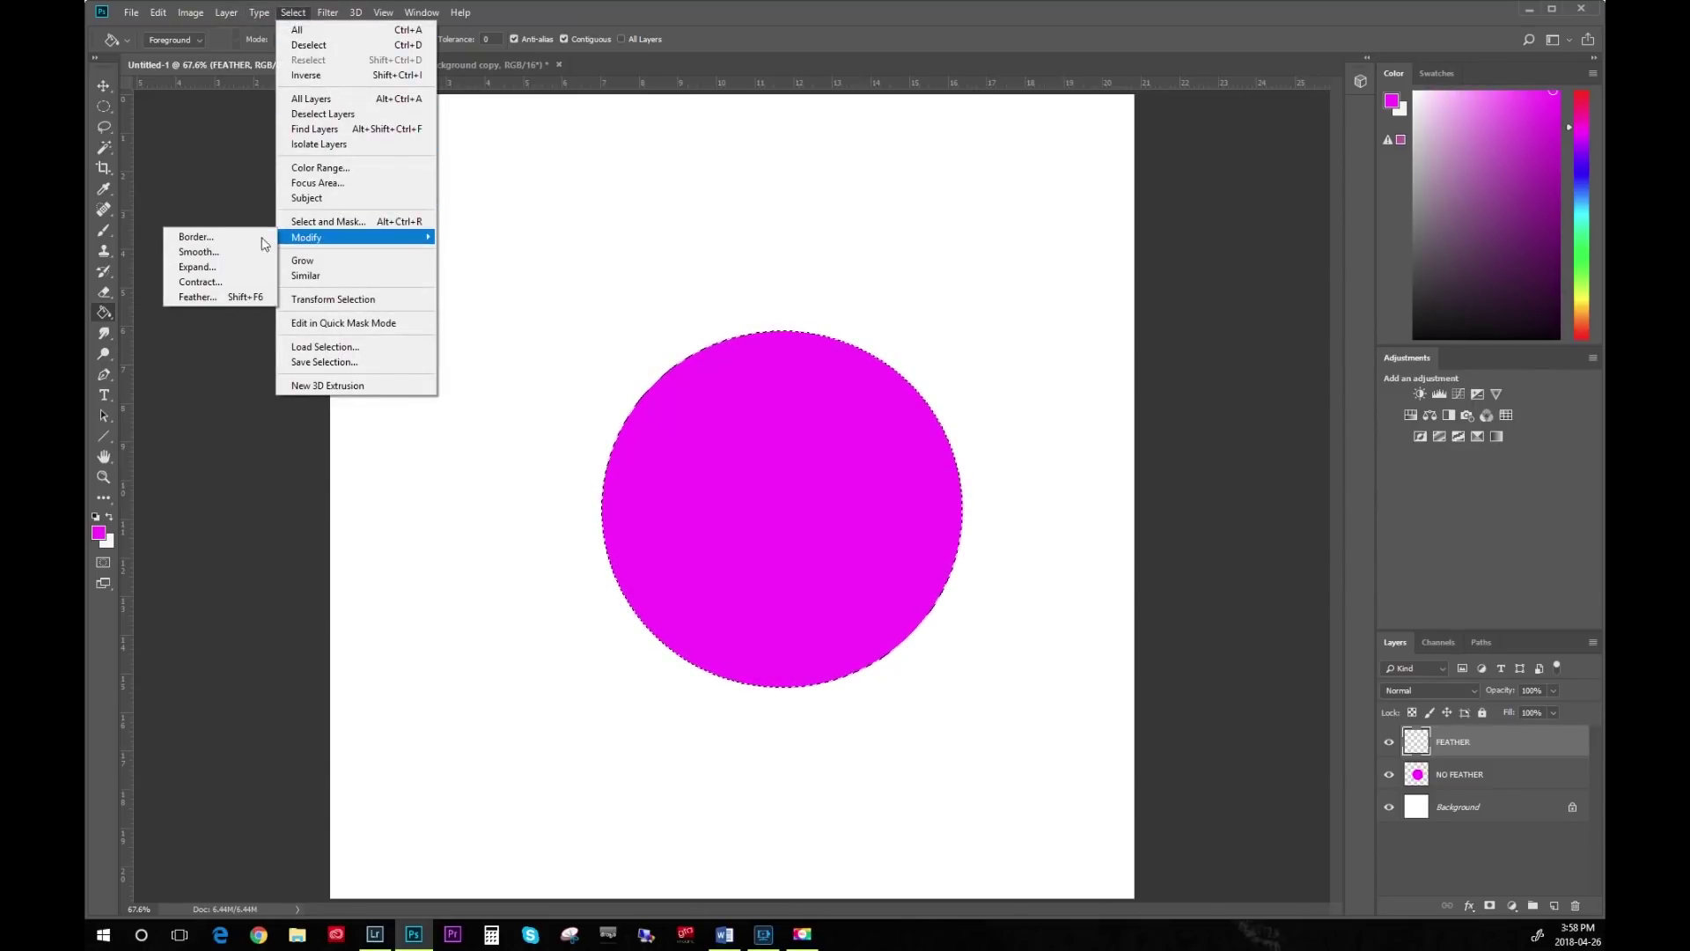
pyautogui.click(209, 297)
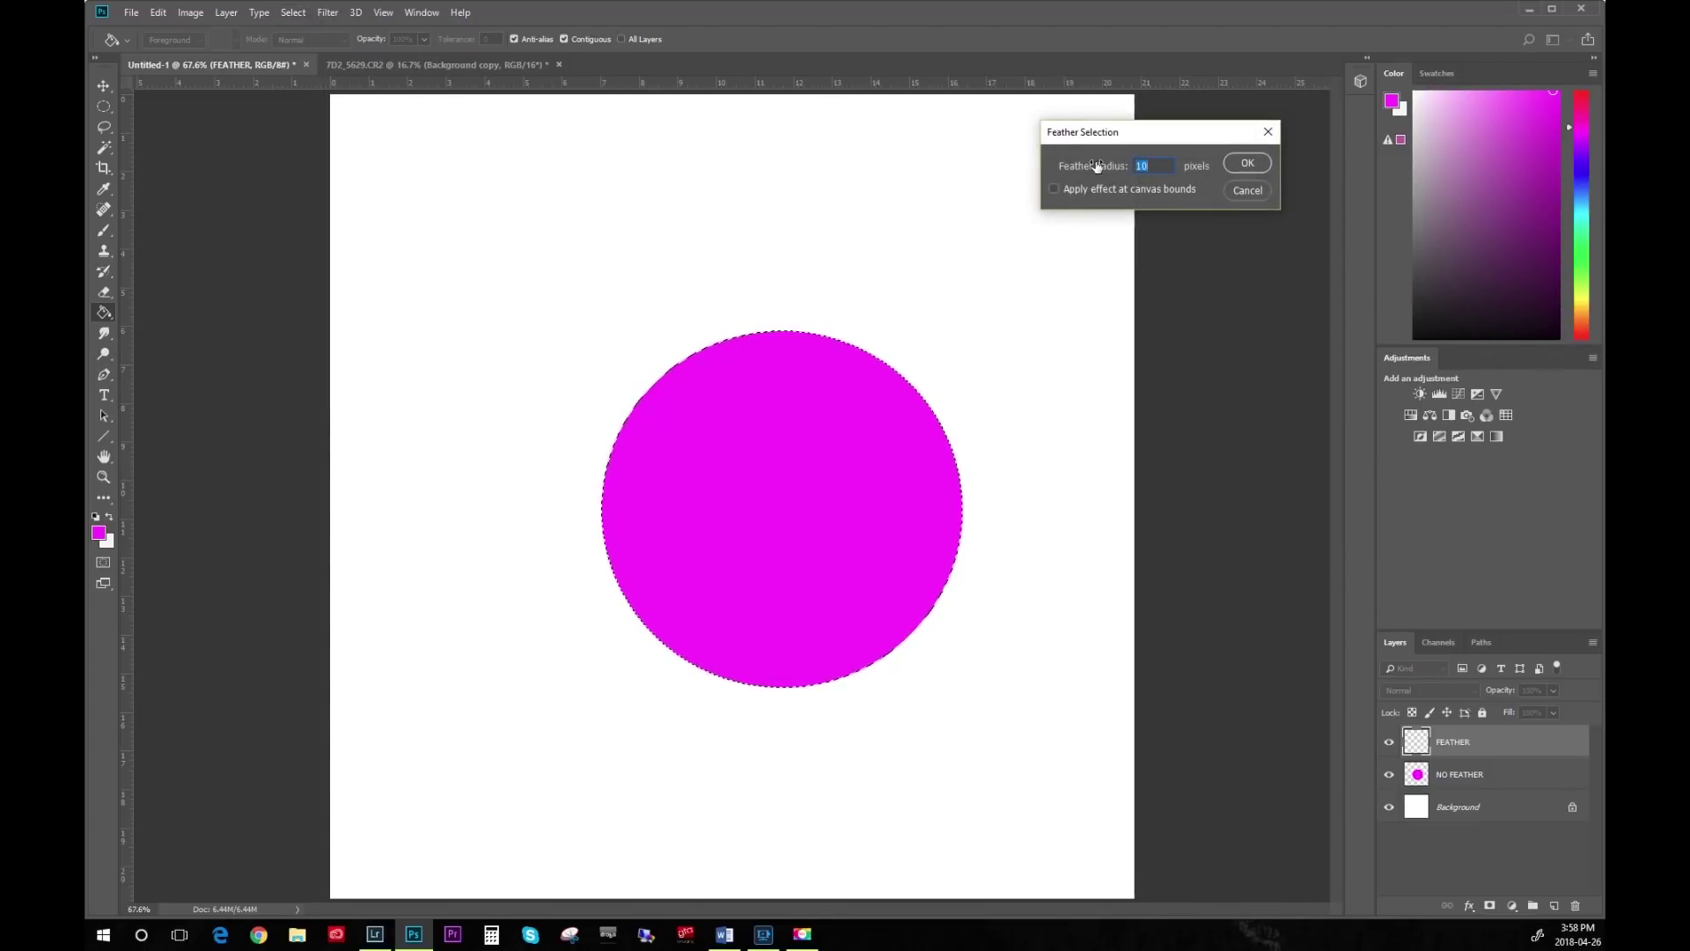
pyautogui.write('2')
pyautogui.click(1246, 165)
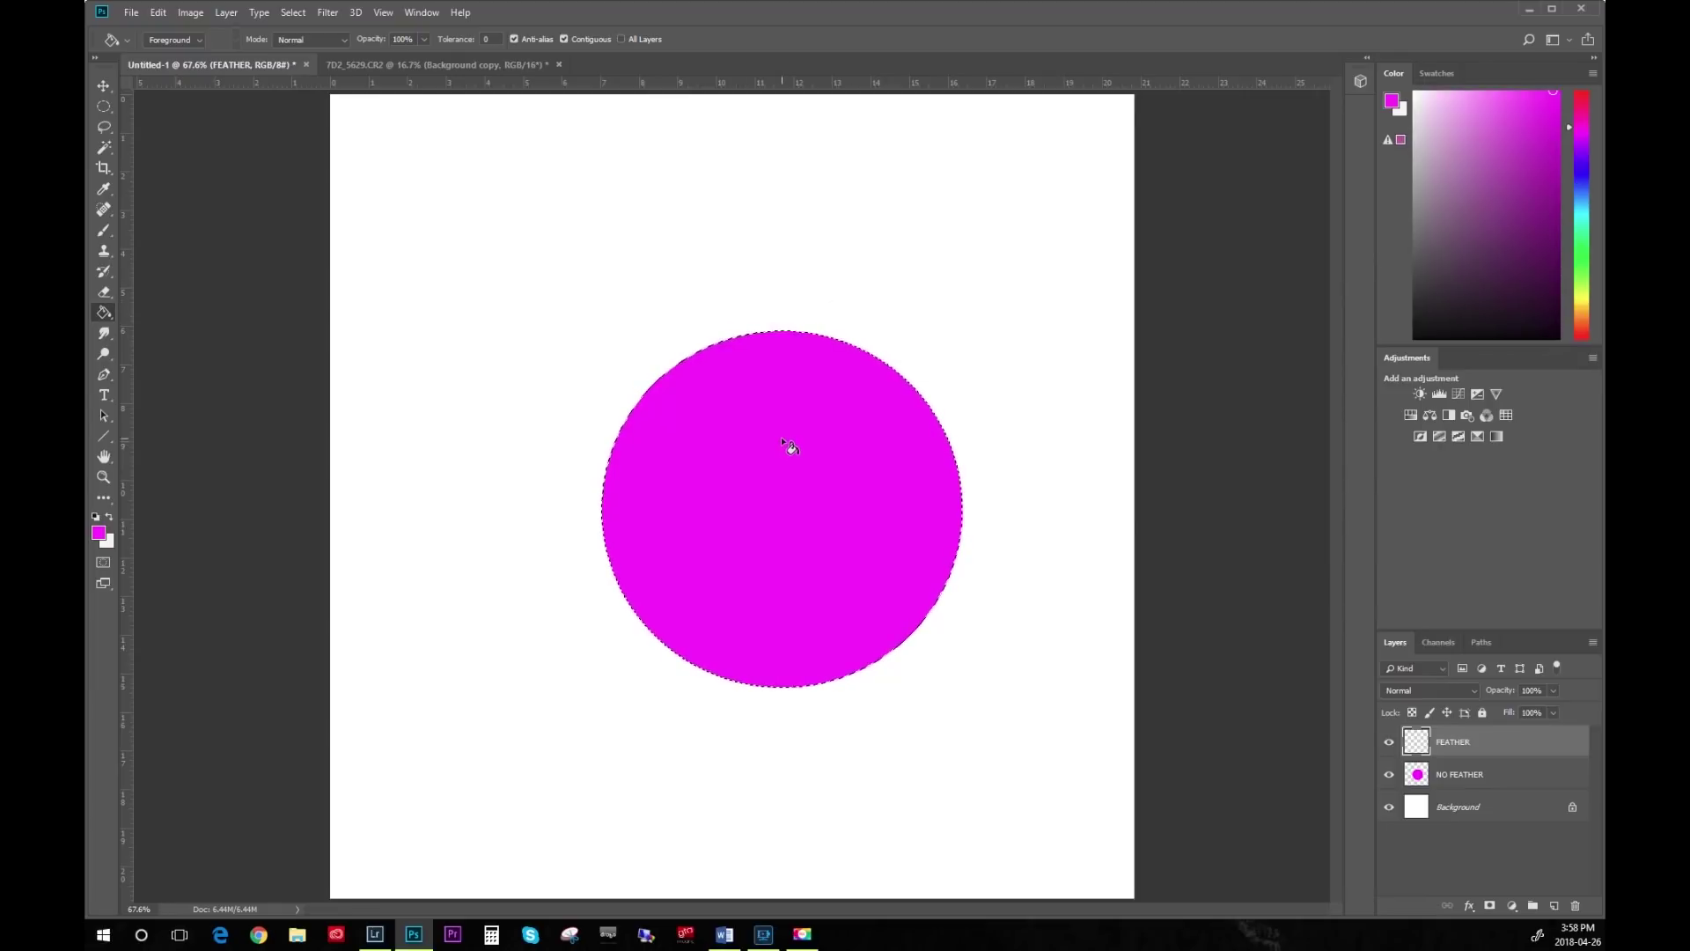
pyautogui.click(771, 463)
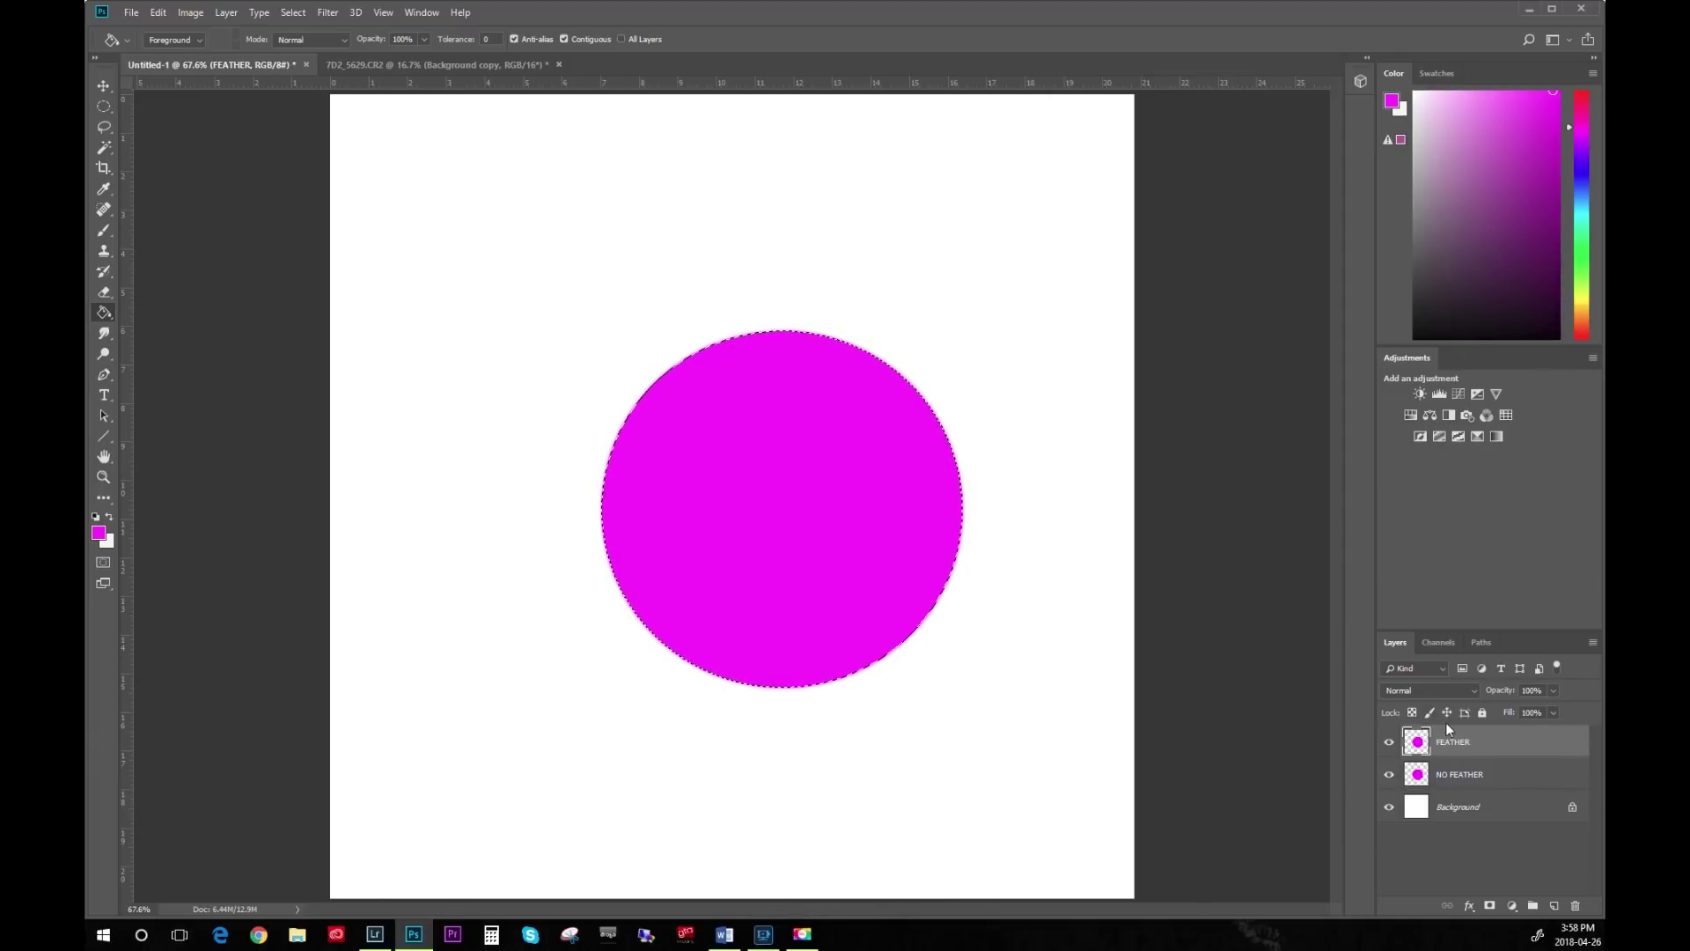
pyautogui.hotkey('ctrl', 'd')
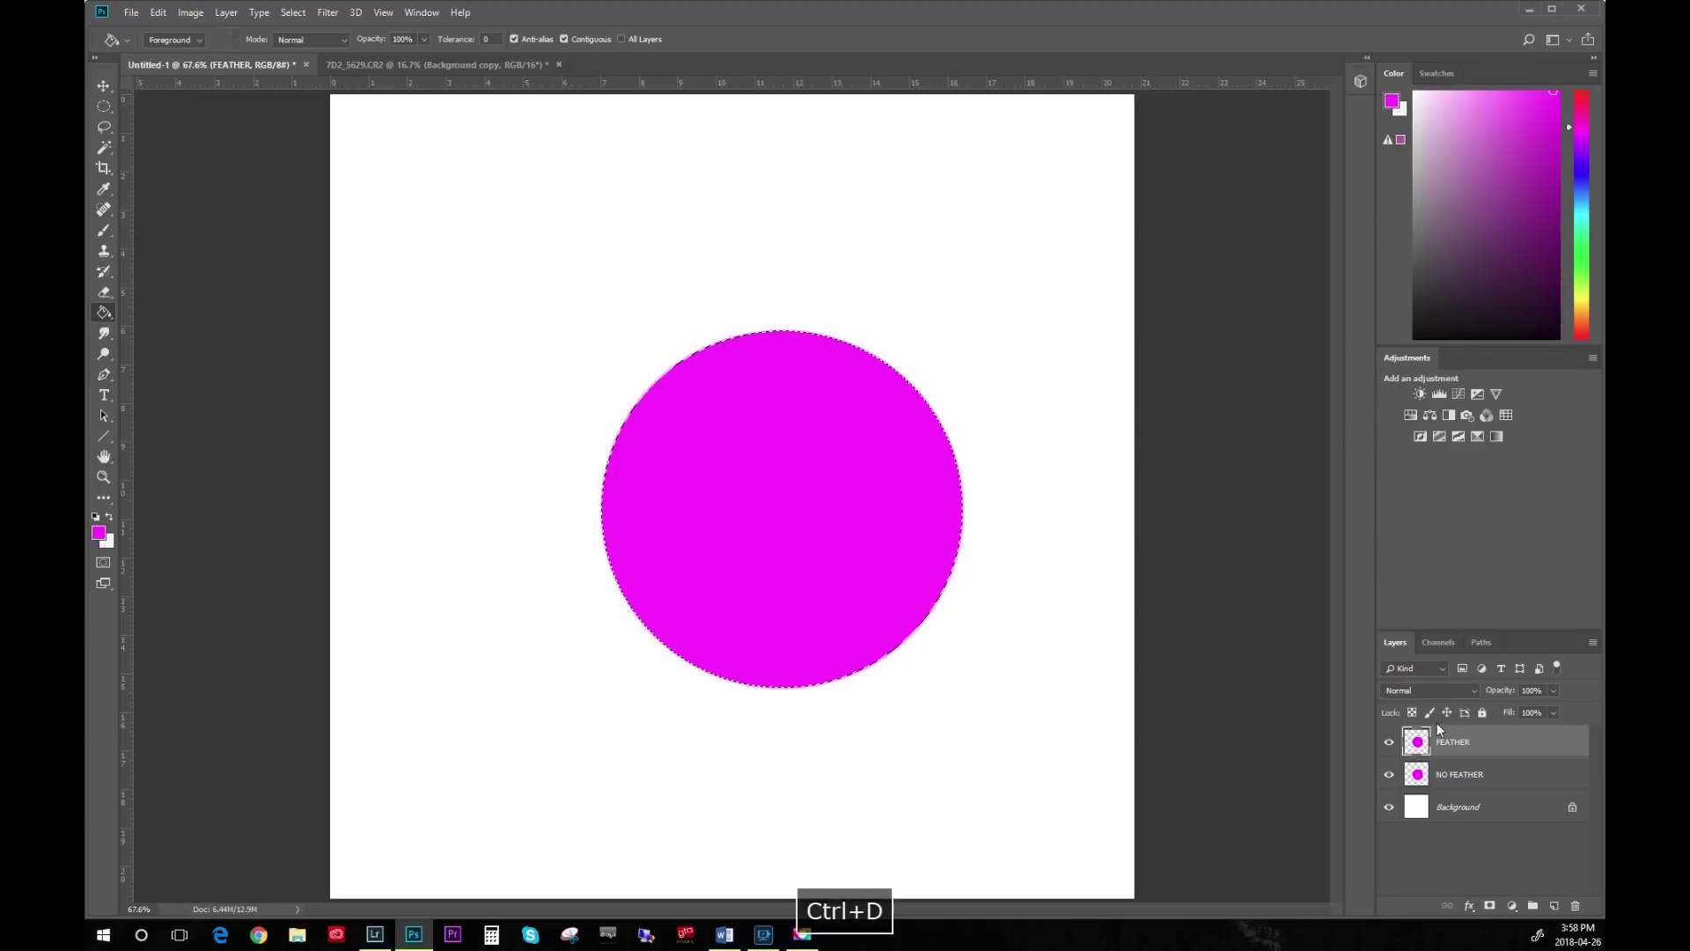
# Examine the circle's edge up close, comparing it with the NO FEATHER layer shown and hidden.
pyautogui.press('z')
pyautogui.moveTo(680, 389); pyautogui.dragTo(783, 470)
pyautogui.press('g')
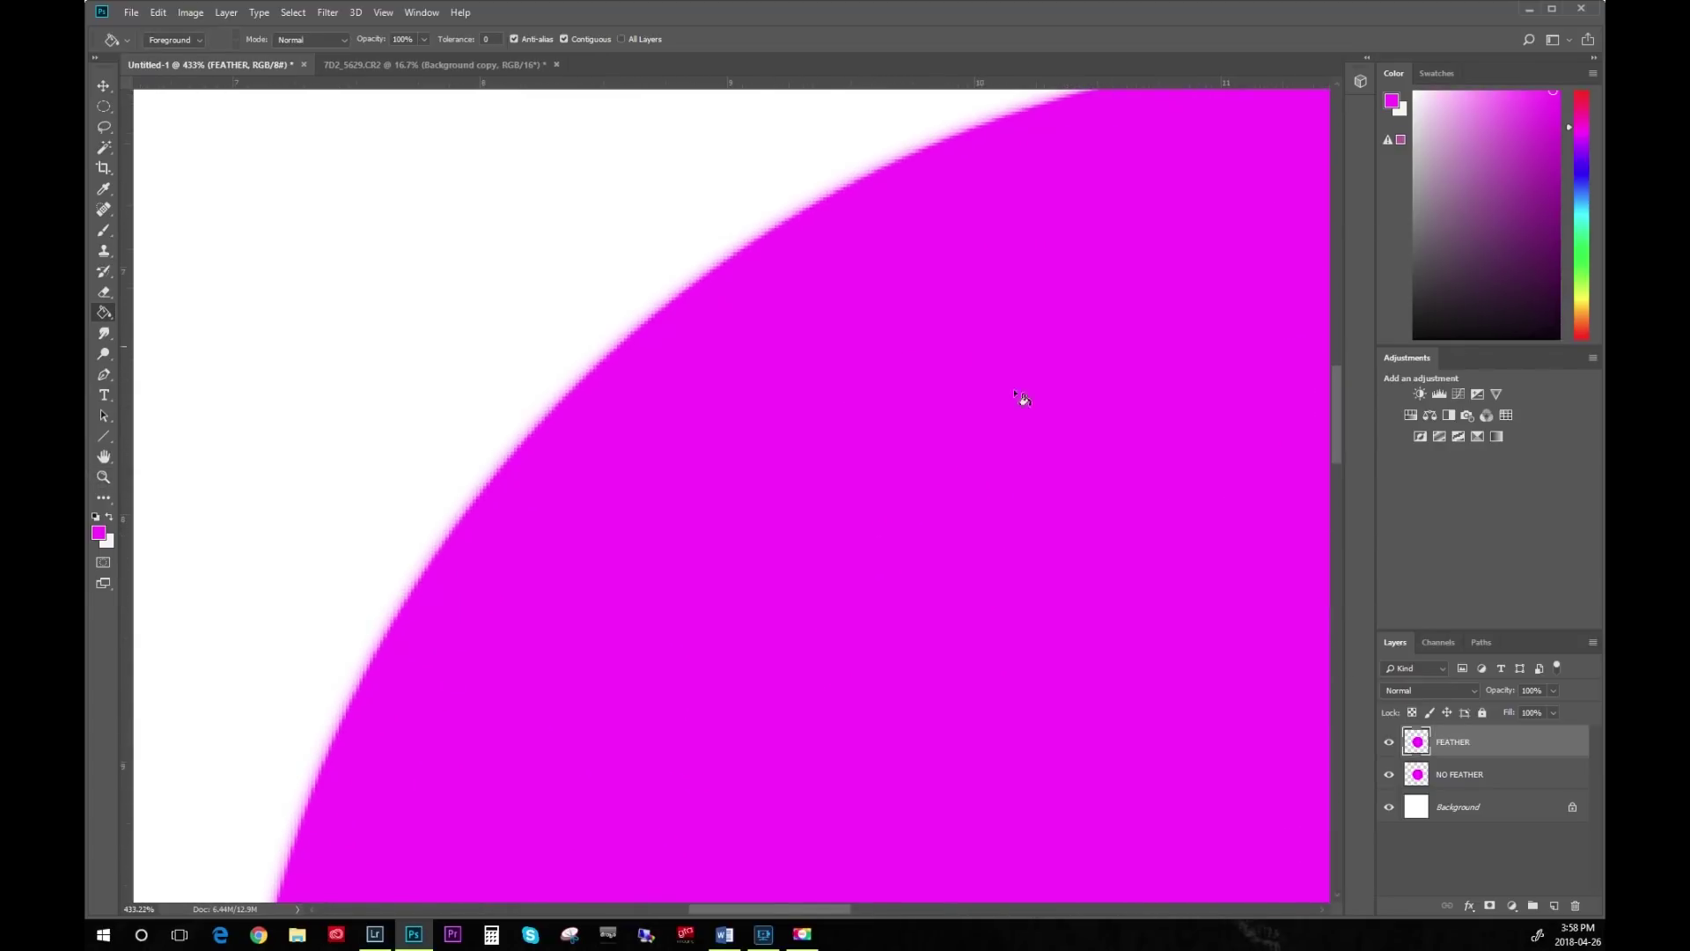
pyautogui.click(1390, 778)
pyautogui.click(1389, 778)
pyautogui.click(1390, 778)
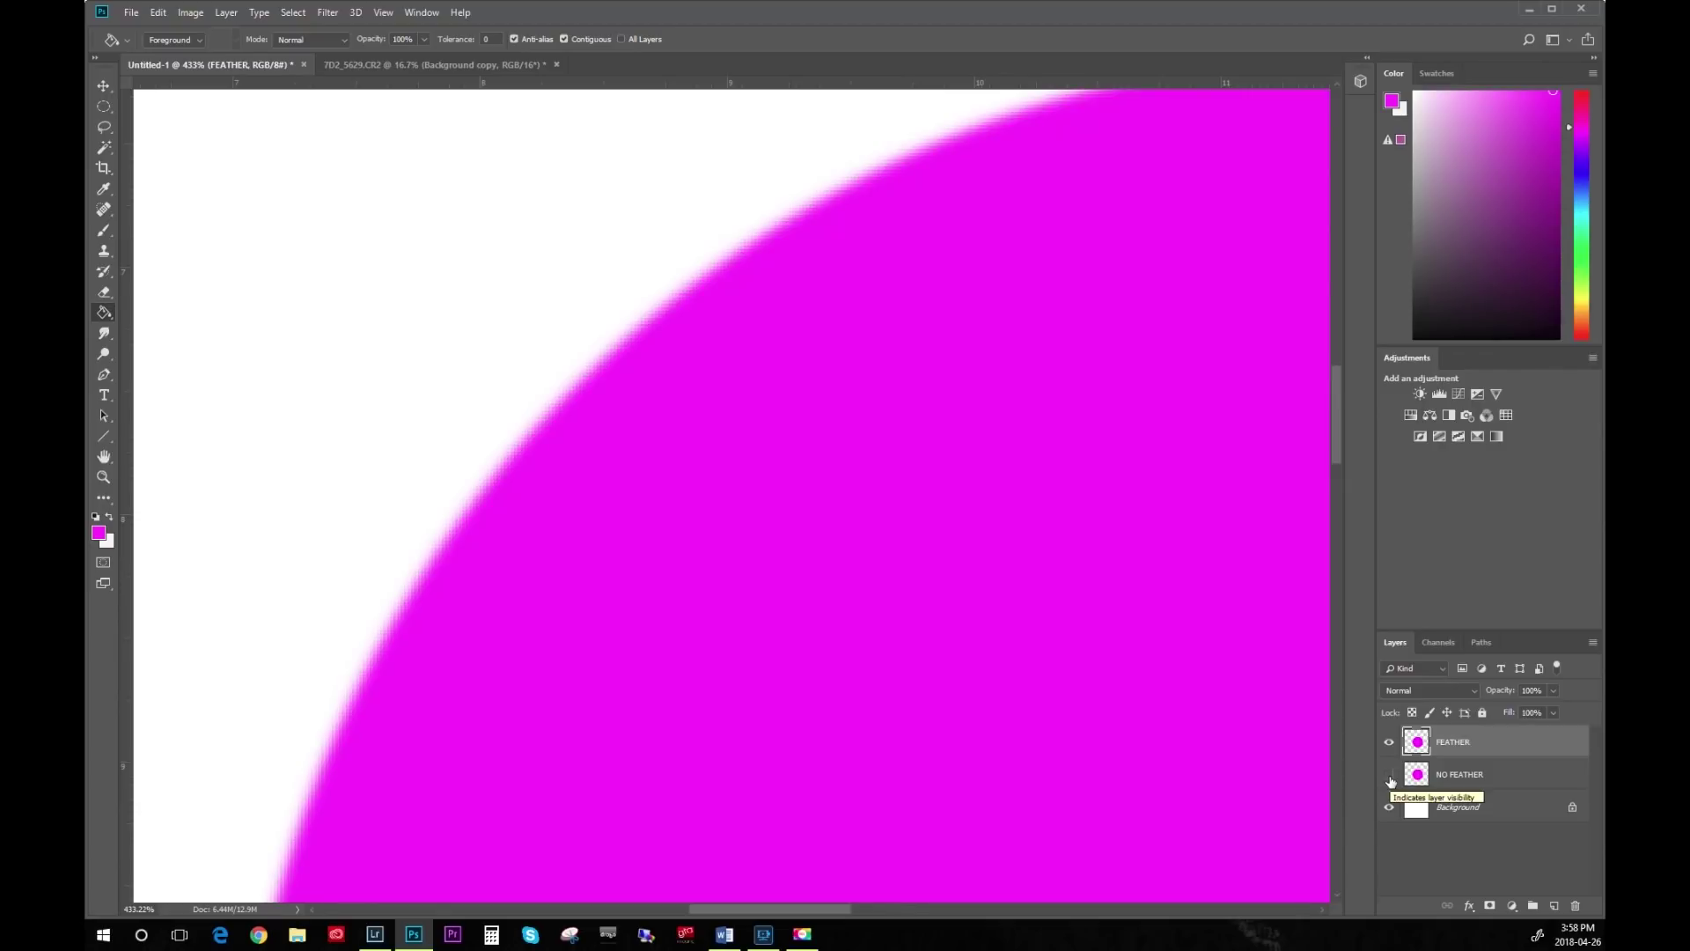
pyautogui.click(1390, 778)
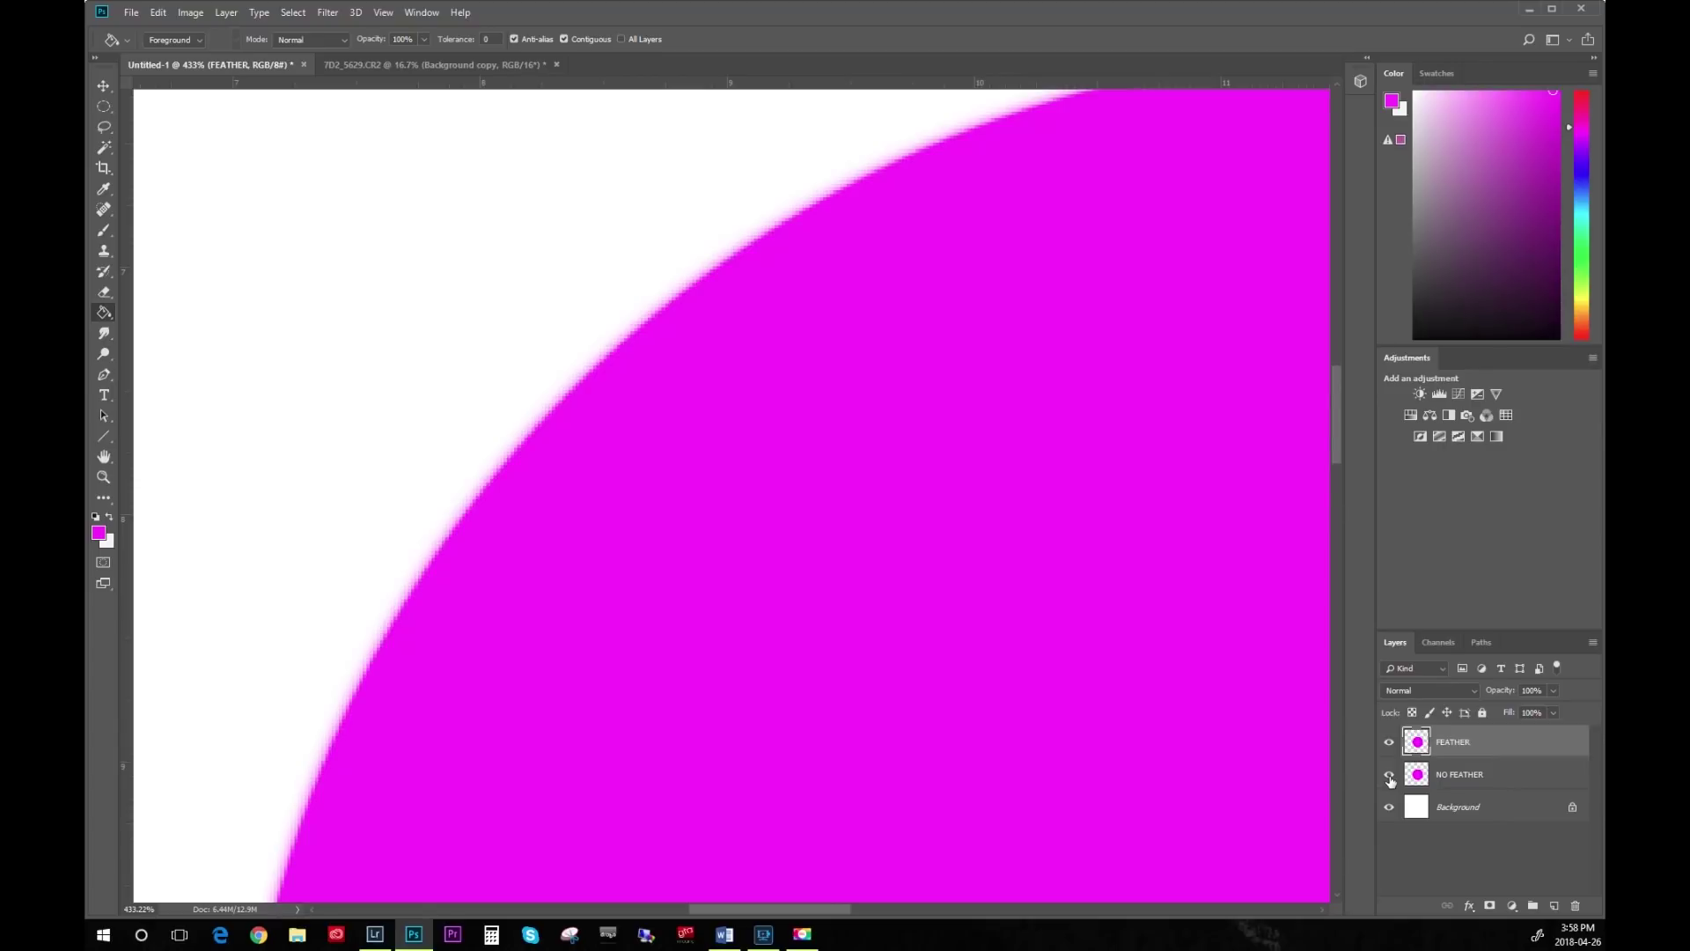
pyautogui.click(1390, 778)
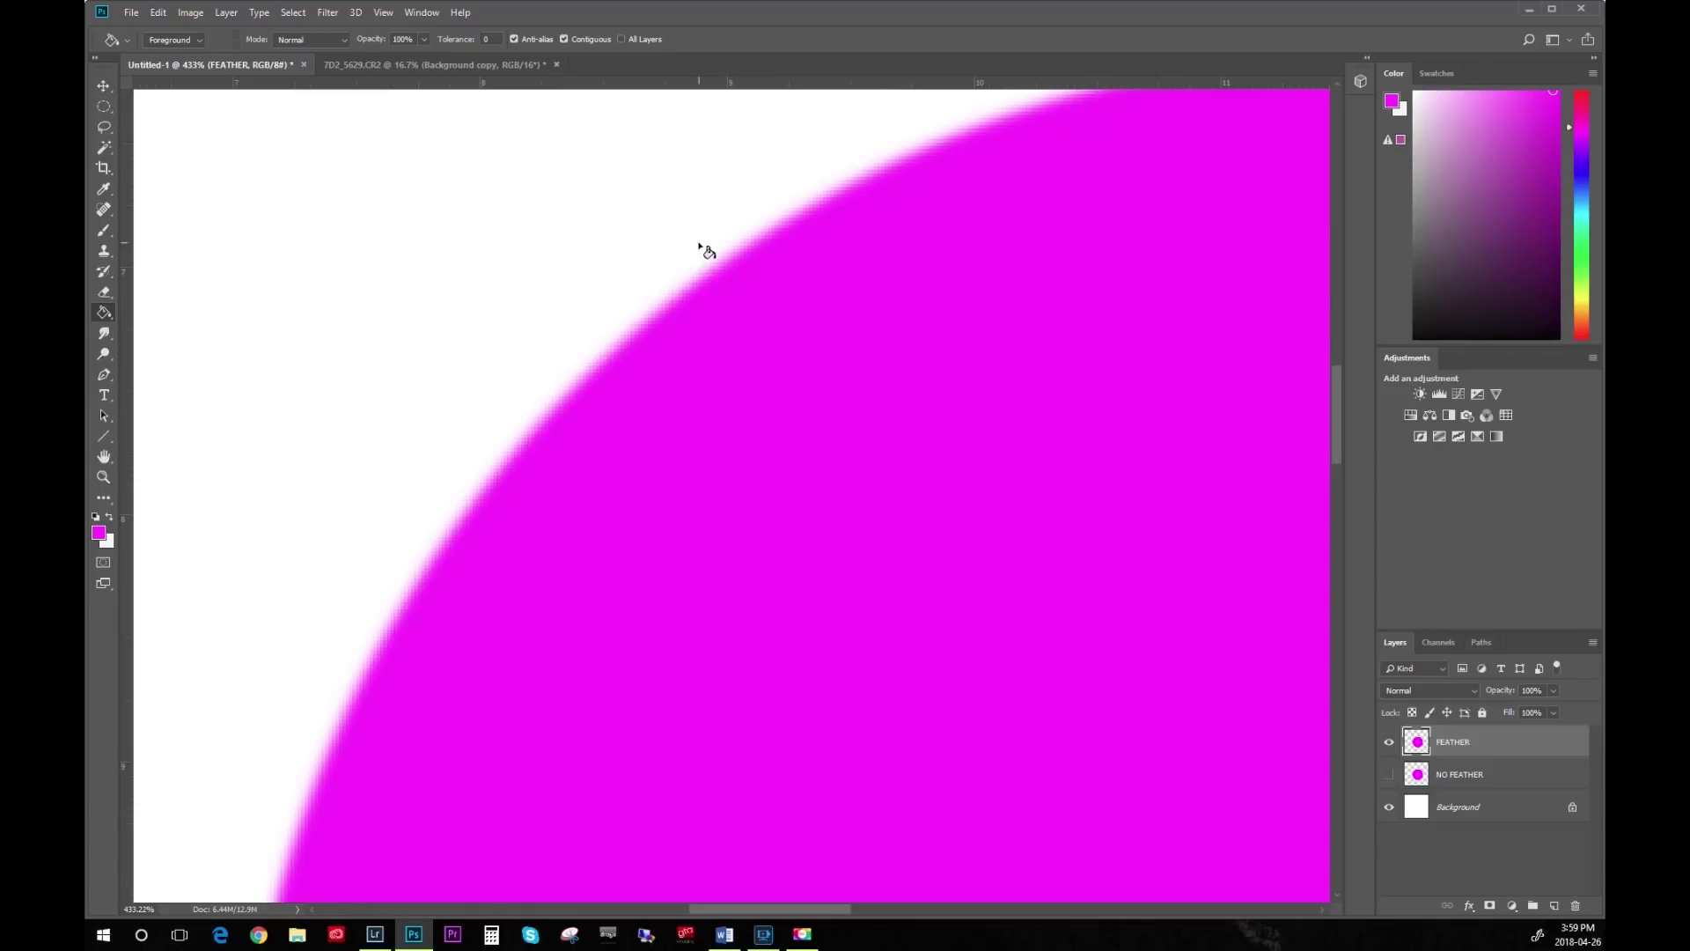
# Return to the 7D2_5629.CR2 photo and feather the lasso selection around the power lines.
pyautogui.click(440, 65)
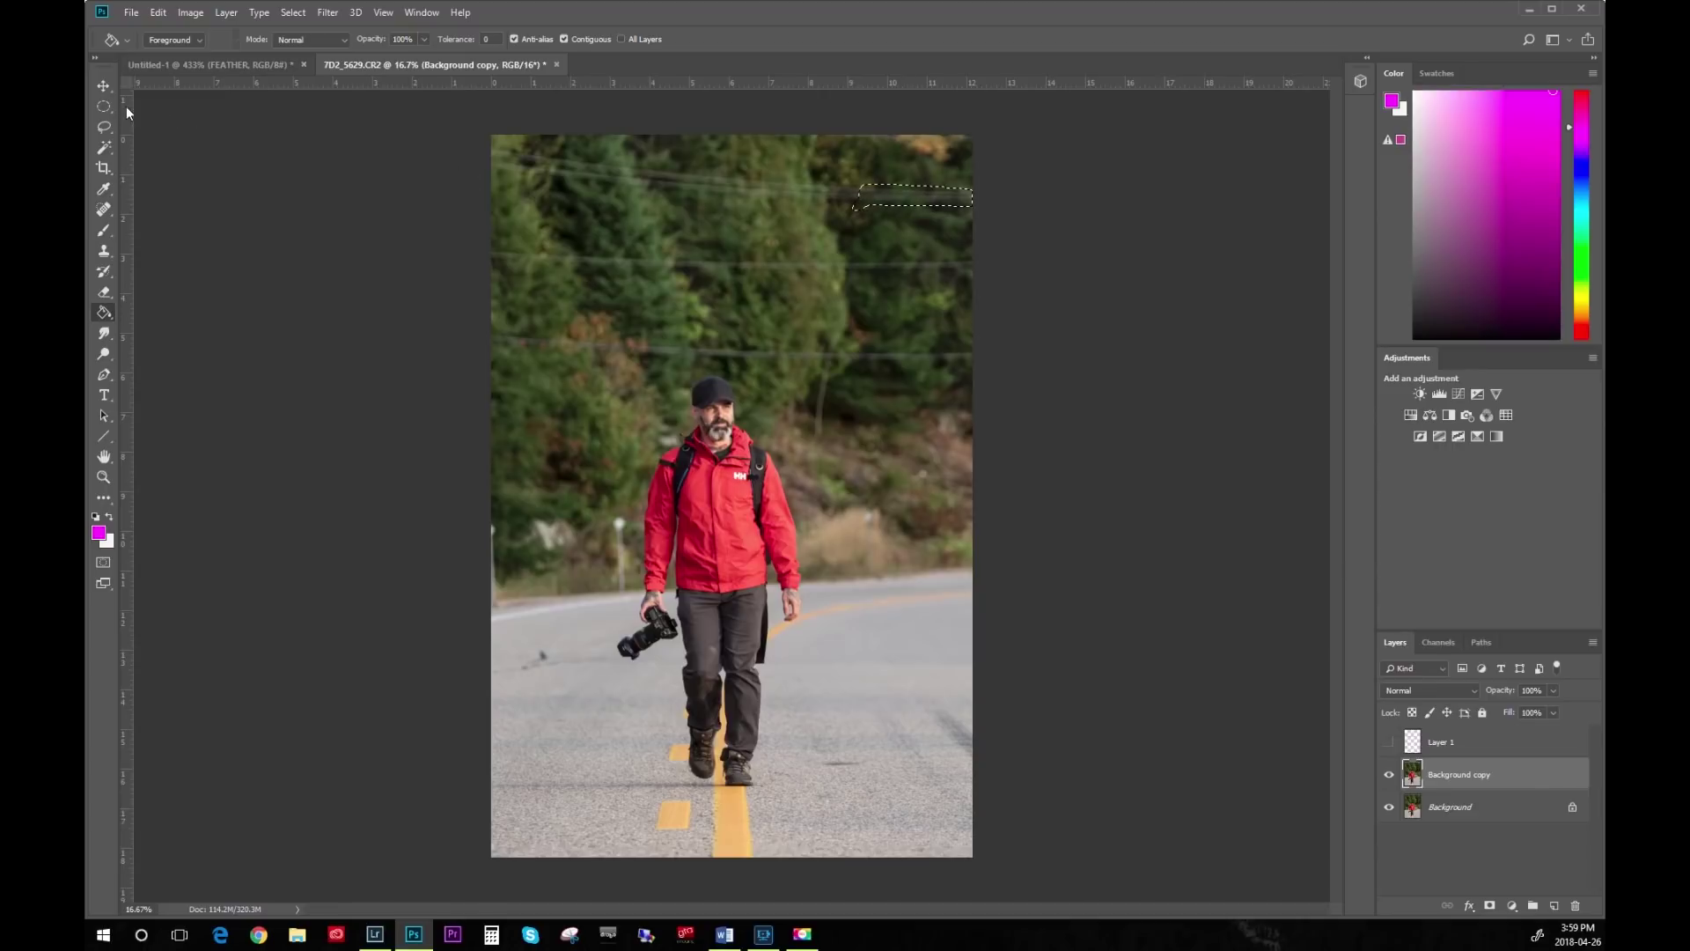
pyautogui.click(104, 126)
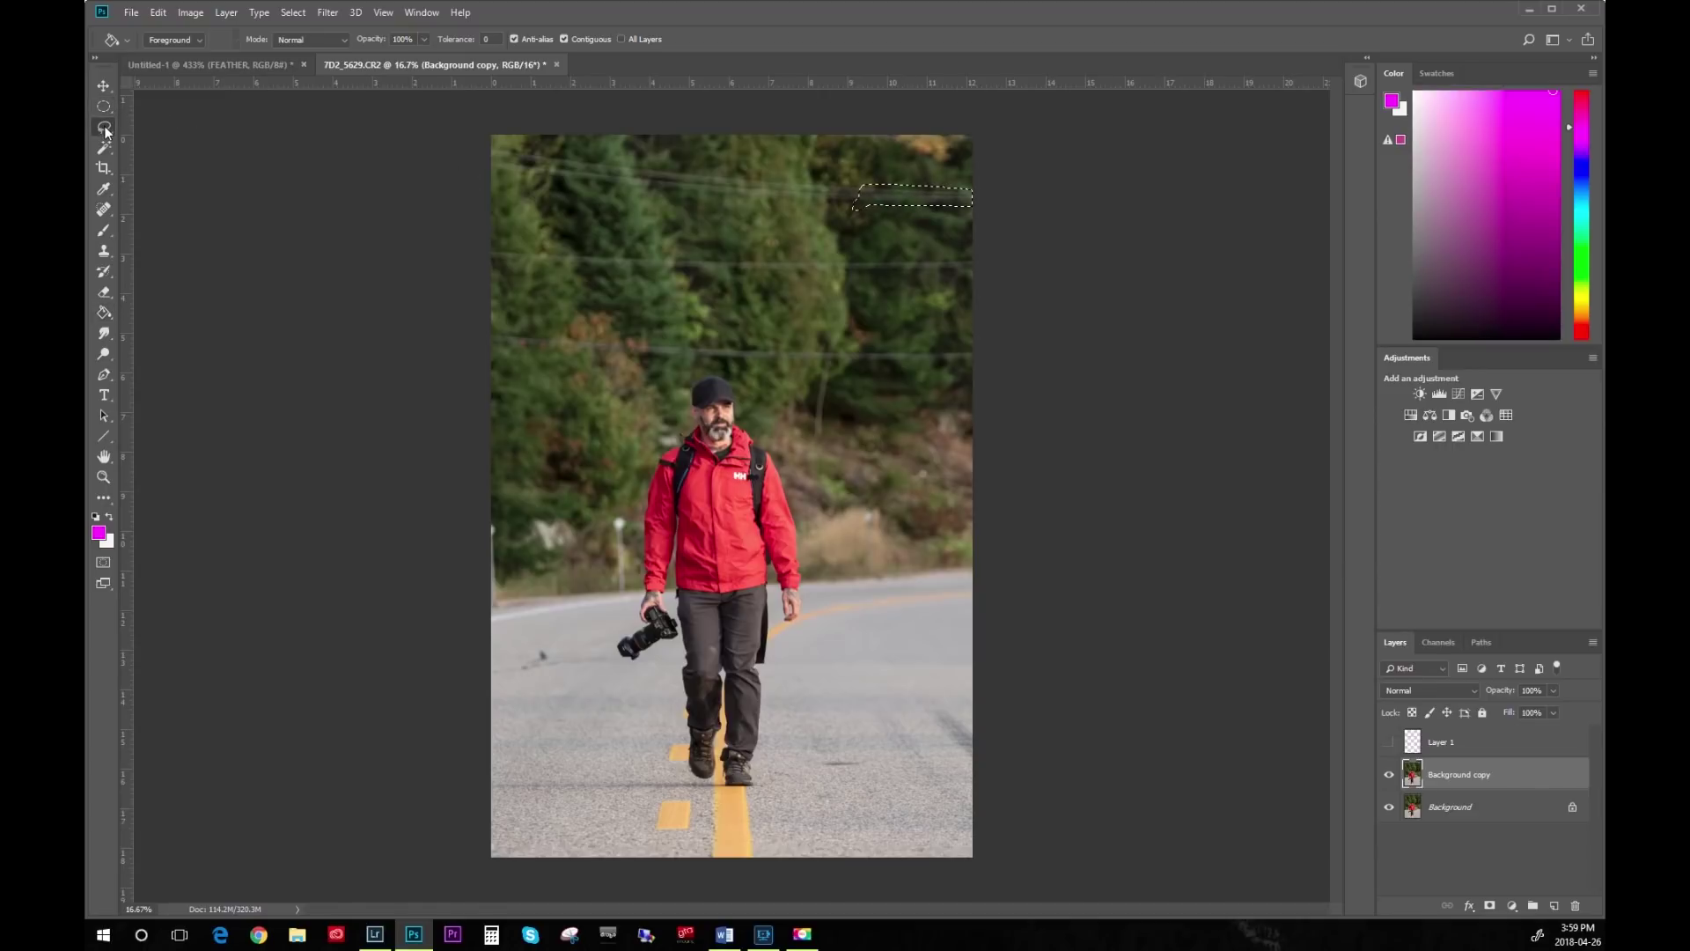
pyautogui.rightClick(915, 202)
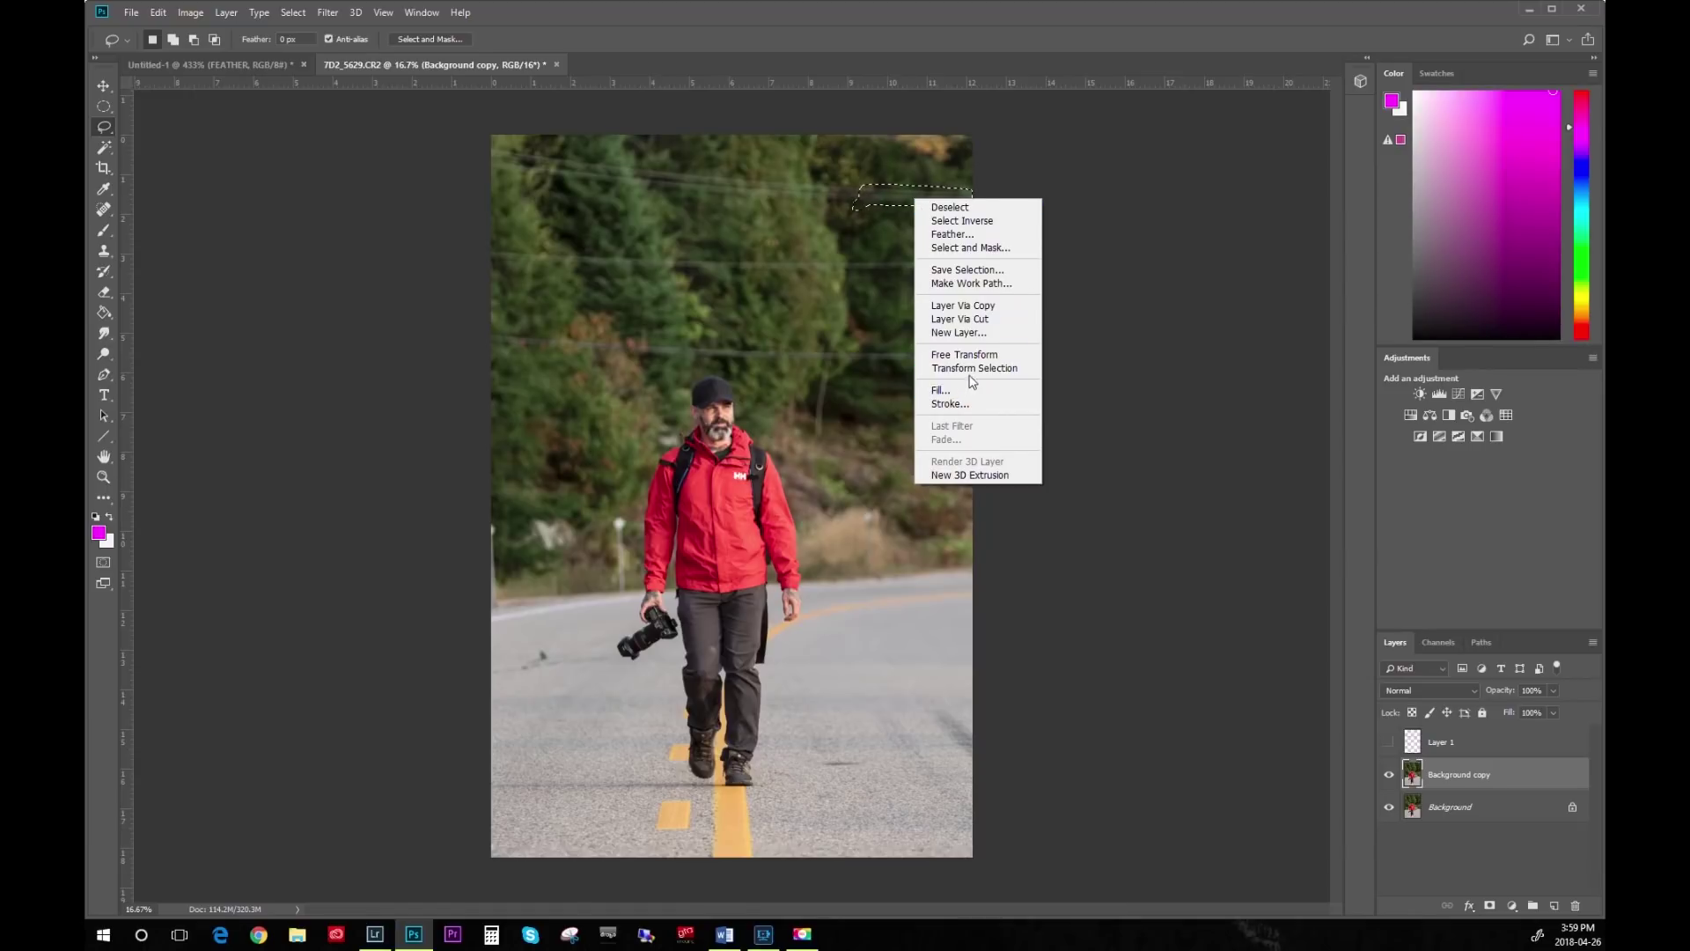
pyautogui.click(951, 234)
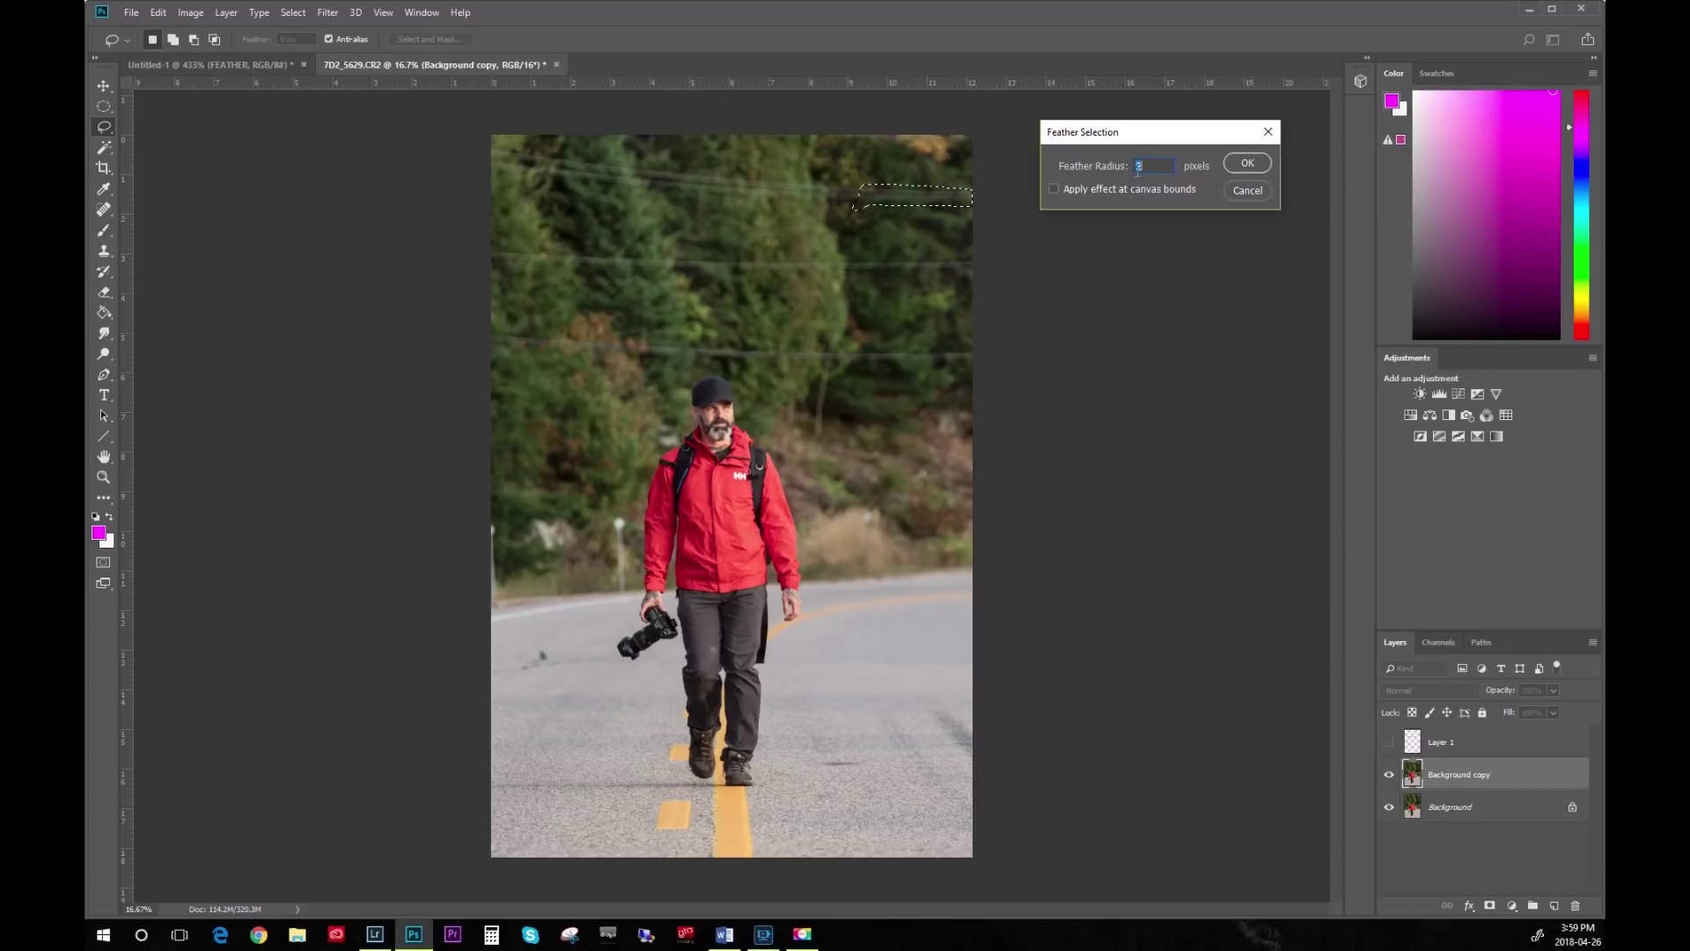
pyautogui.click(1248, 164)
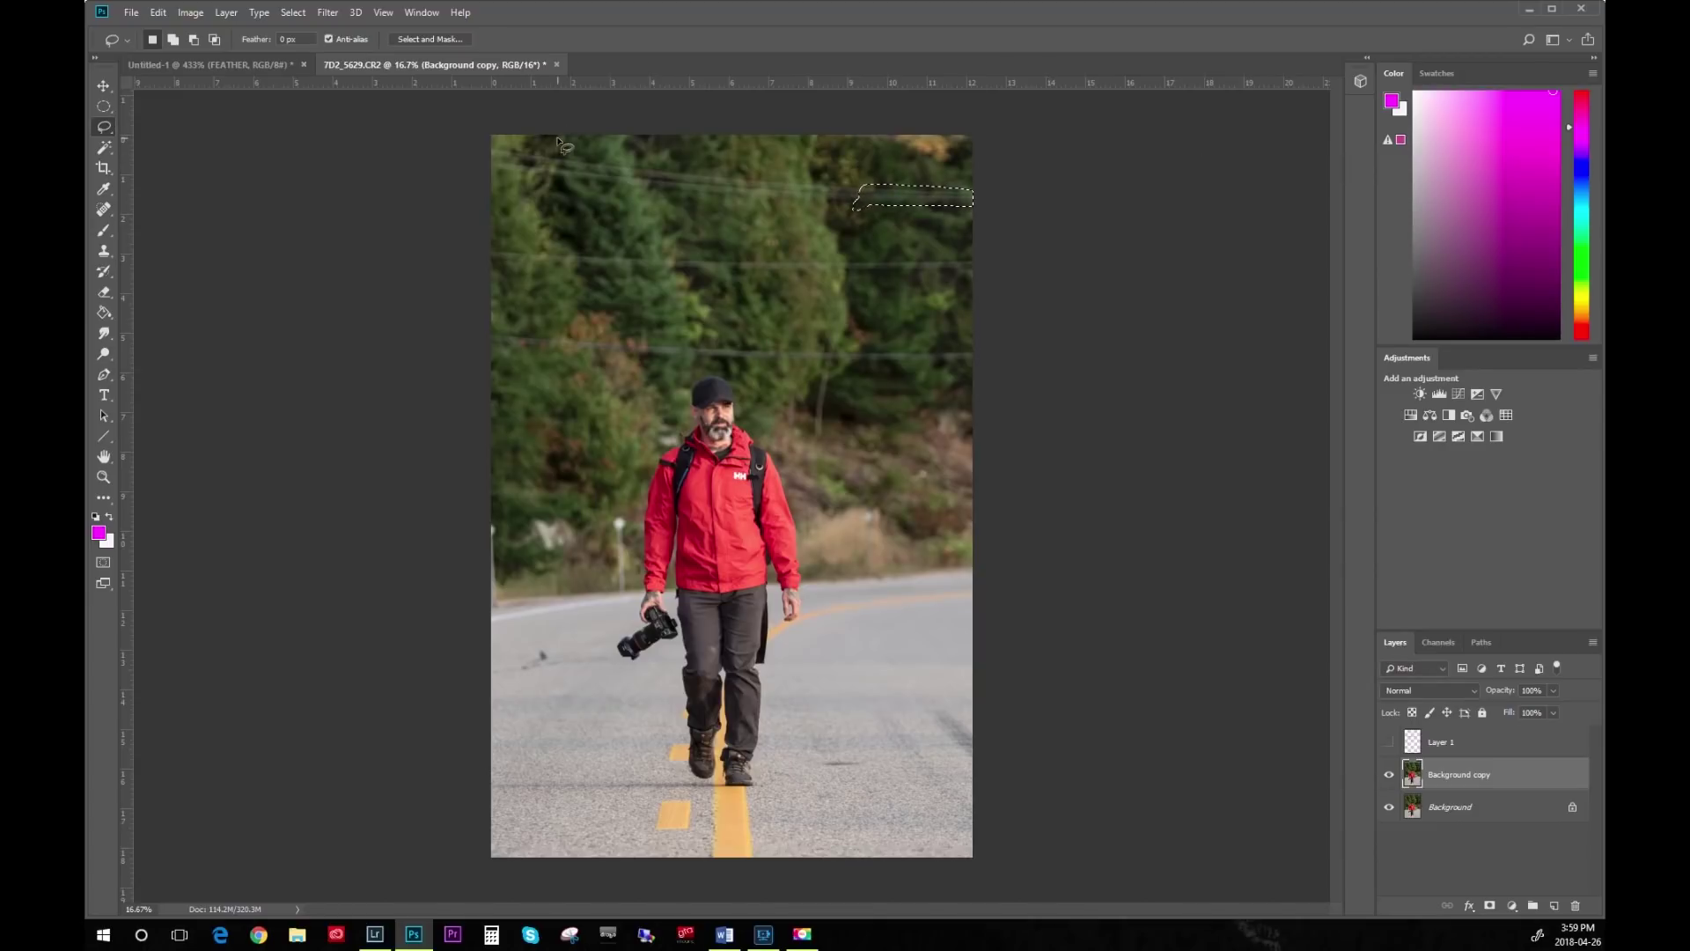
# Fill the feathered power-line selection with Content-Aware contents, keeping Color Adaptation on, and deselect it.
pyautogui.click(160, 14)
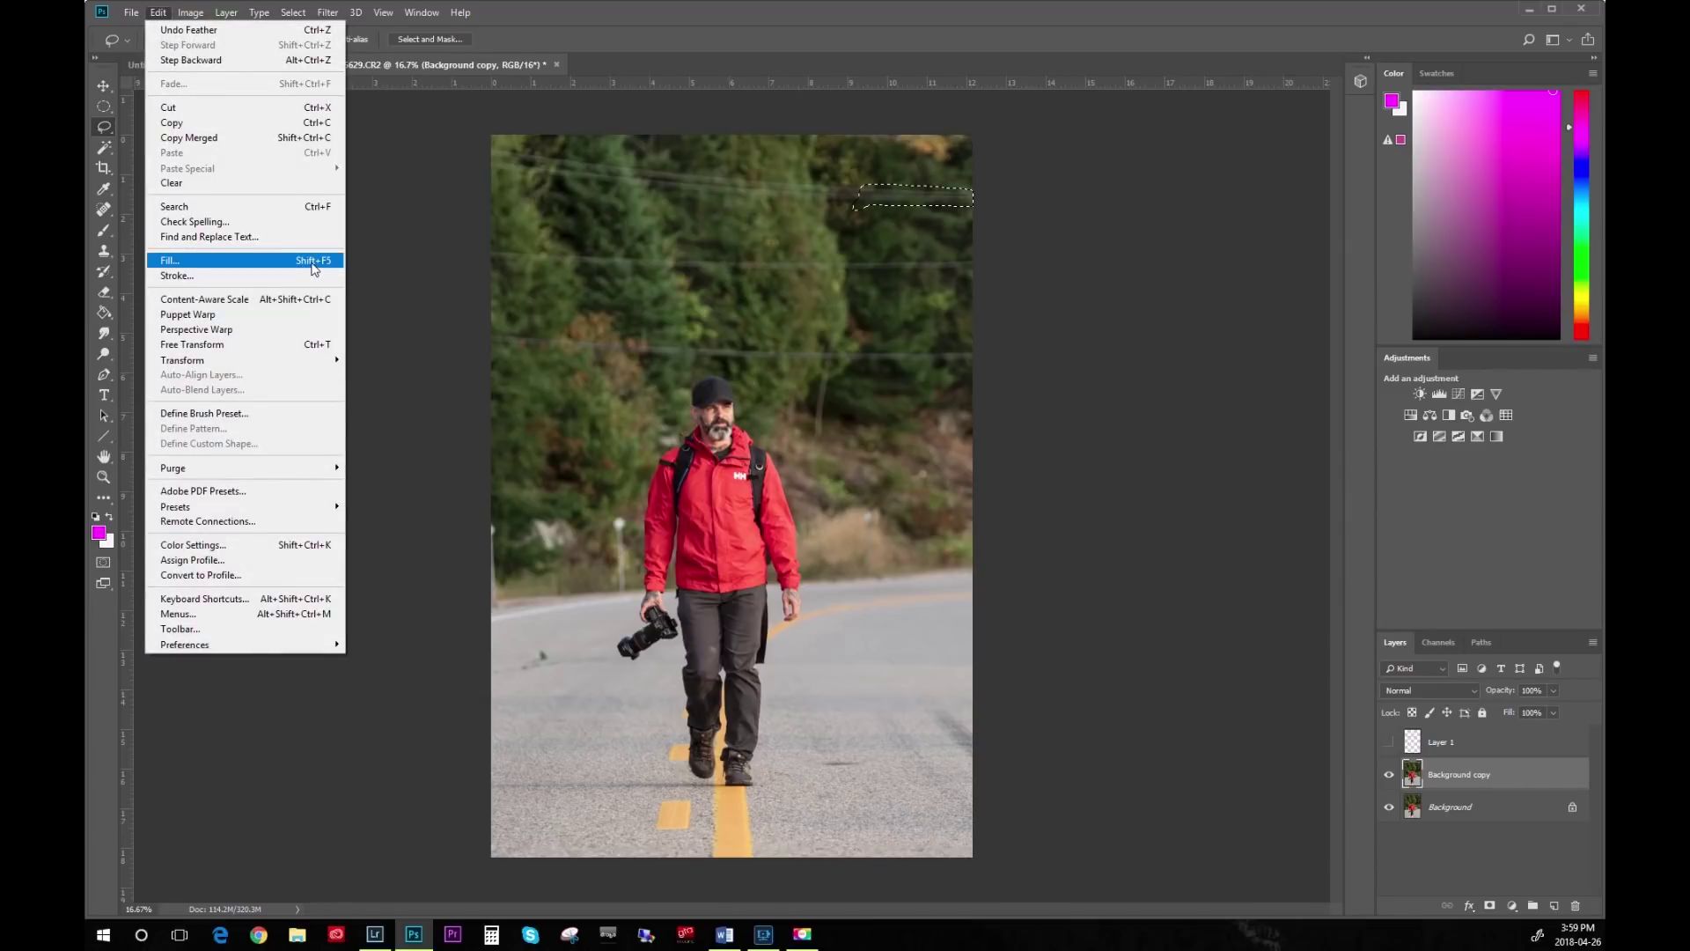
pyautogui.click(262, 267)
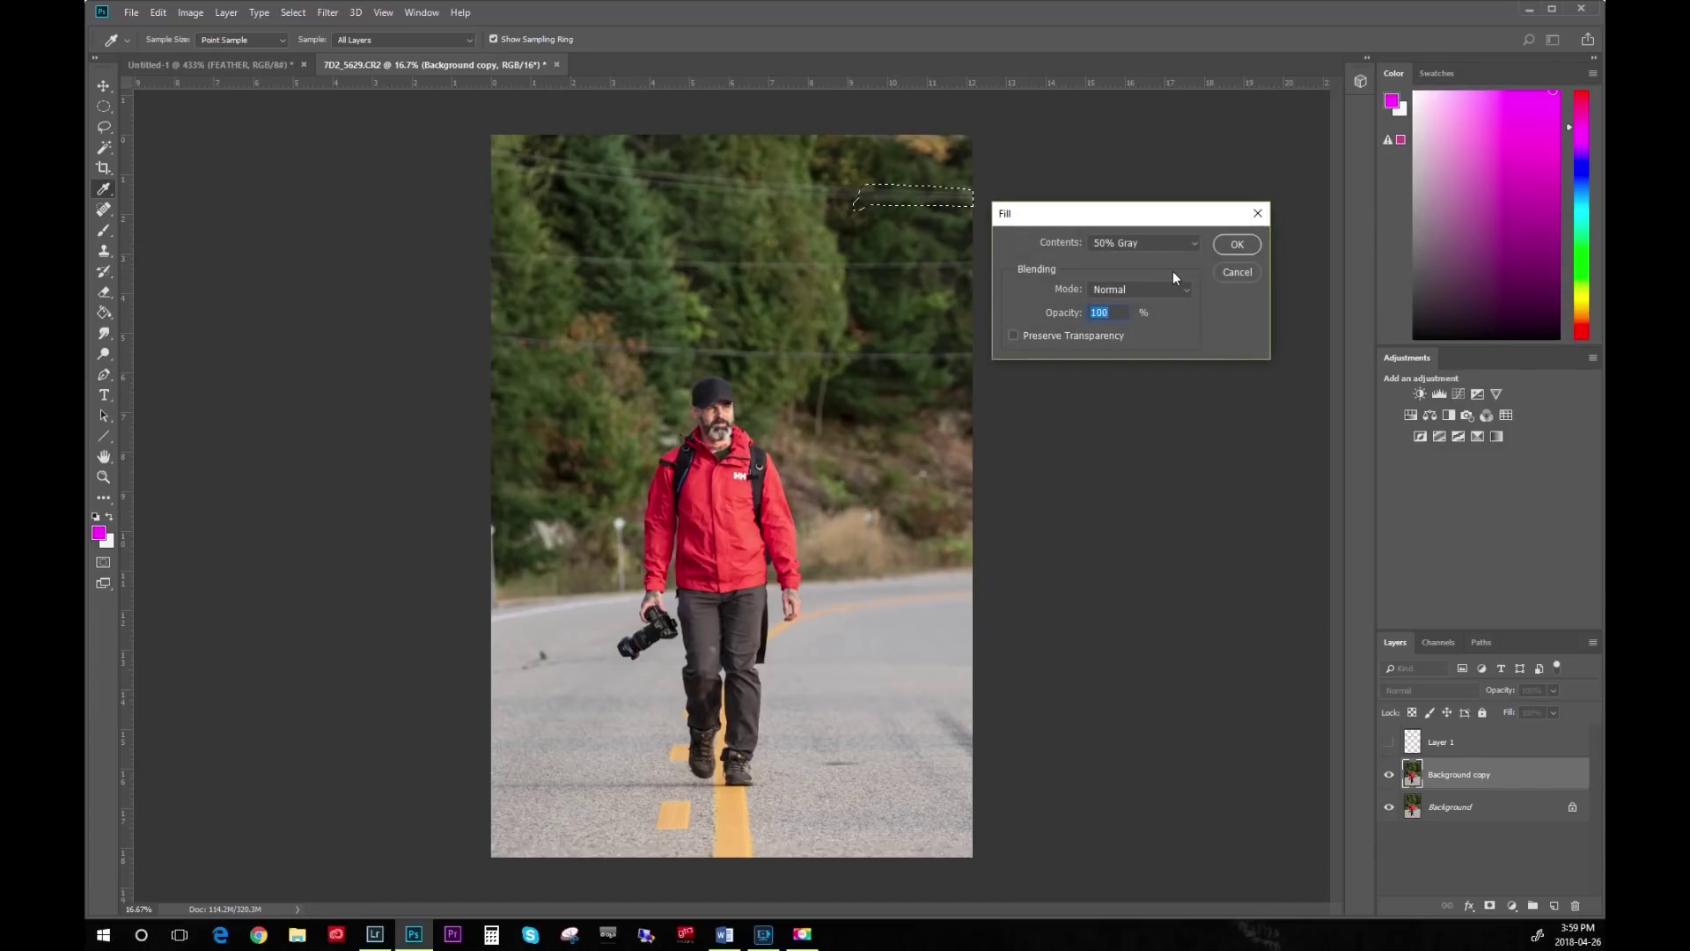
pyautogui.click(1134, 247)
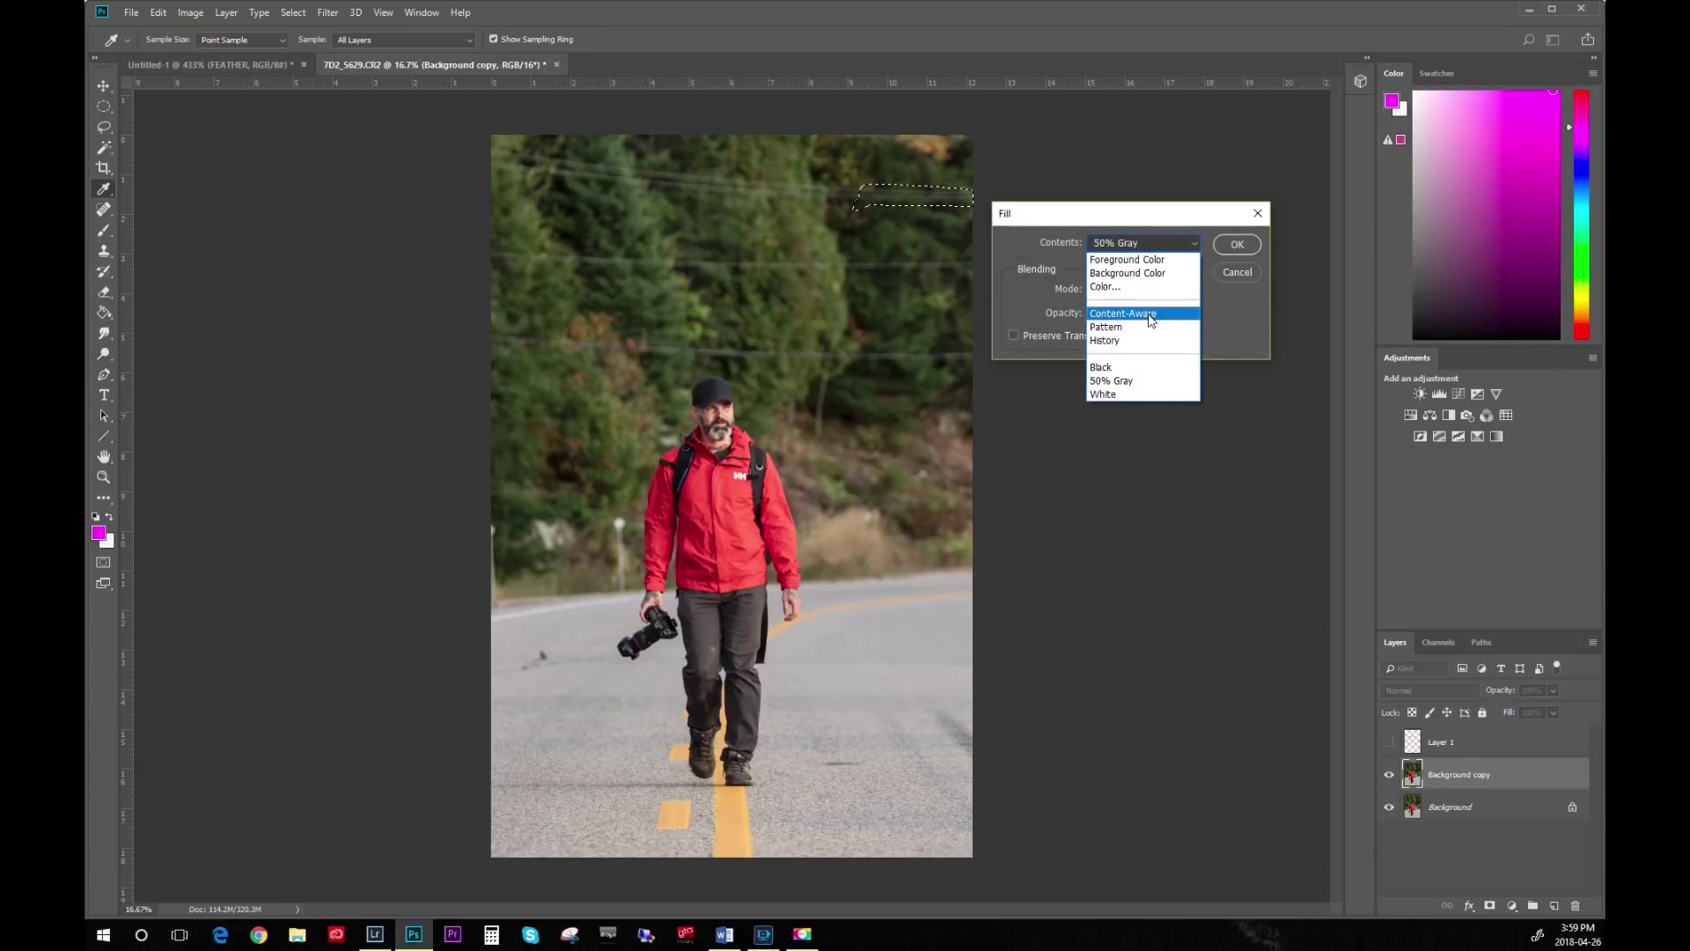
pyautogui.click(1147, 315)
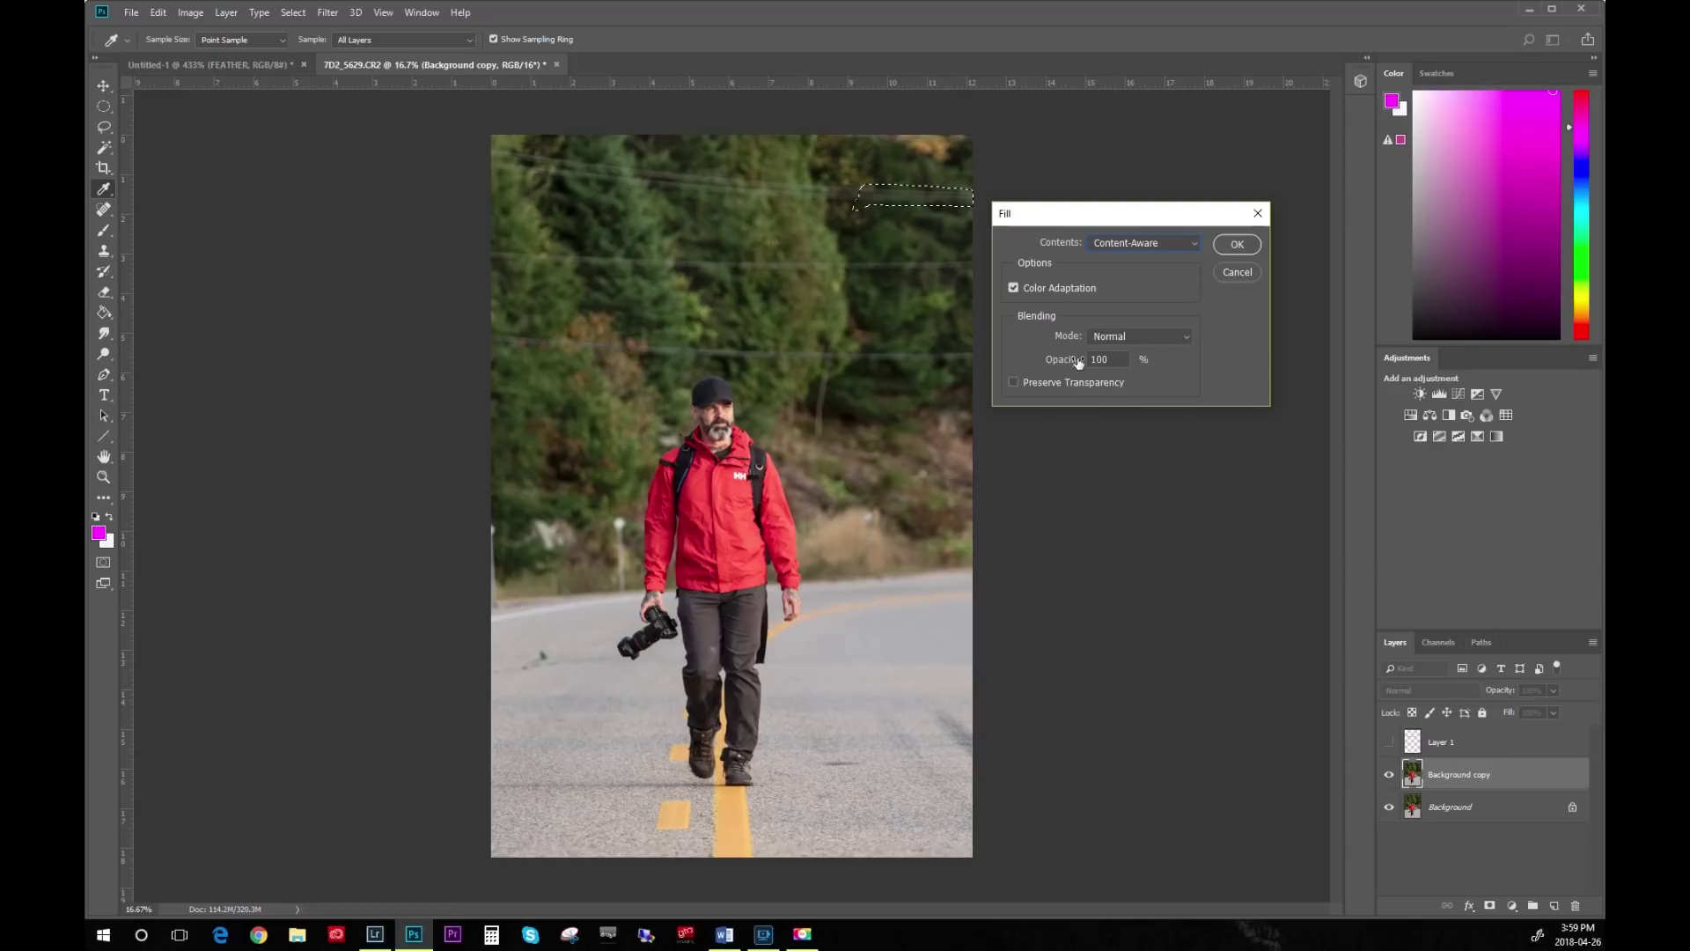
pyautogui.click(1237, 246)
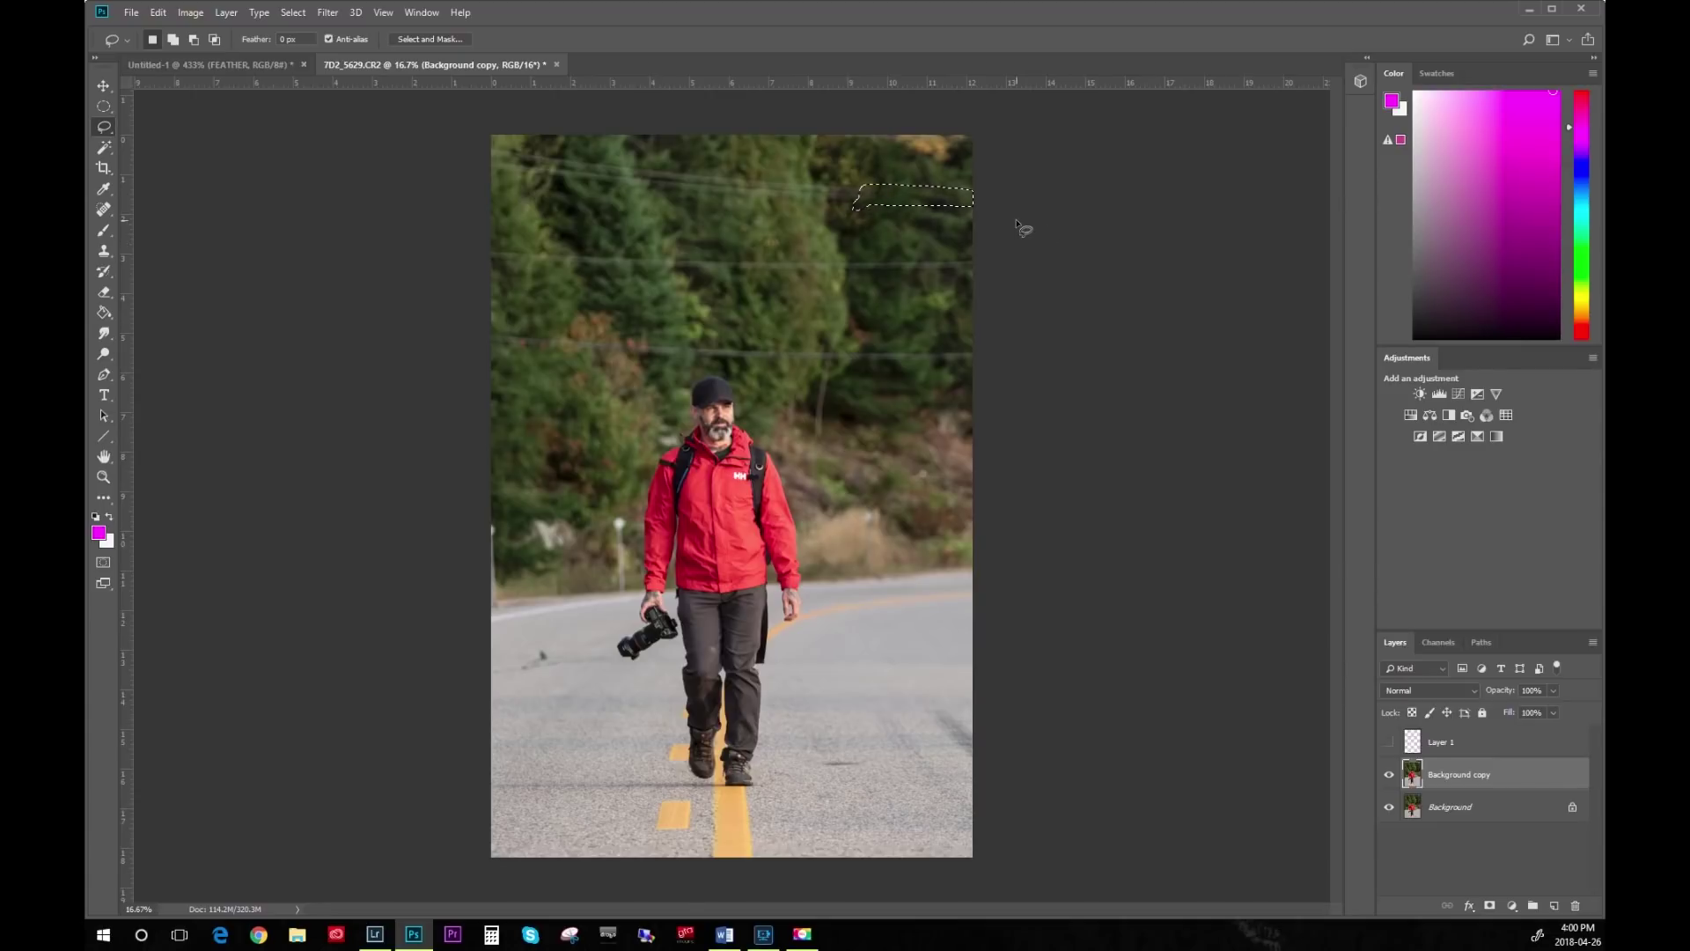
pyautogui.hotkey('ctrl', 'd')
# Lasso the leftover power-line end where the lighter tree meets the dark trees.
pyautogui.press('z')
pyautogui.moveTo(936, 200)
pyautogui.mouseDown()
pyautogui.moveTo(1012, 295)
pyautogui.moveTo(1162, 226)
pyautogui.moveTo(800, 309)
pyautogui.mouseUp()
pyautogui.press('space')
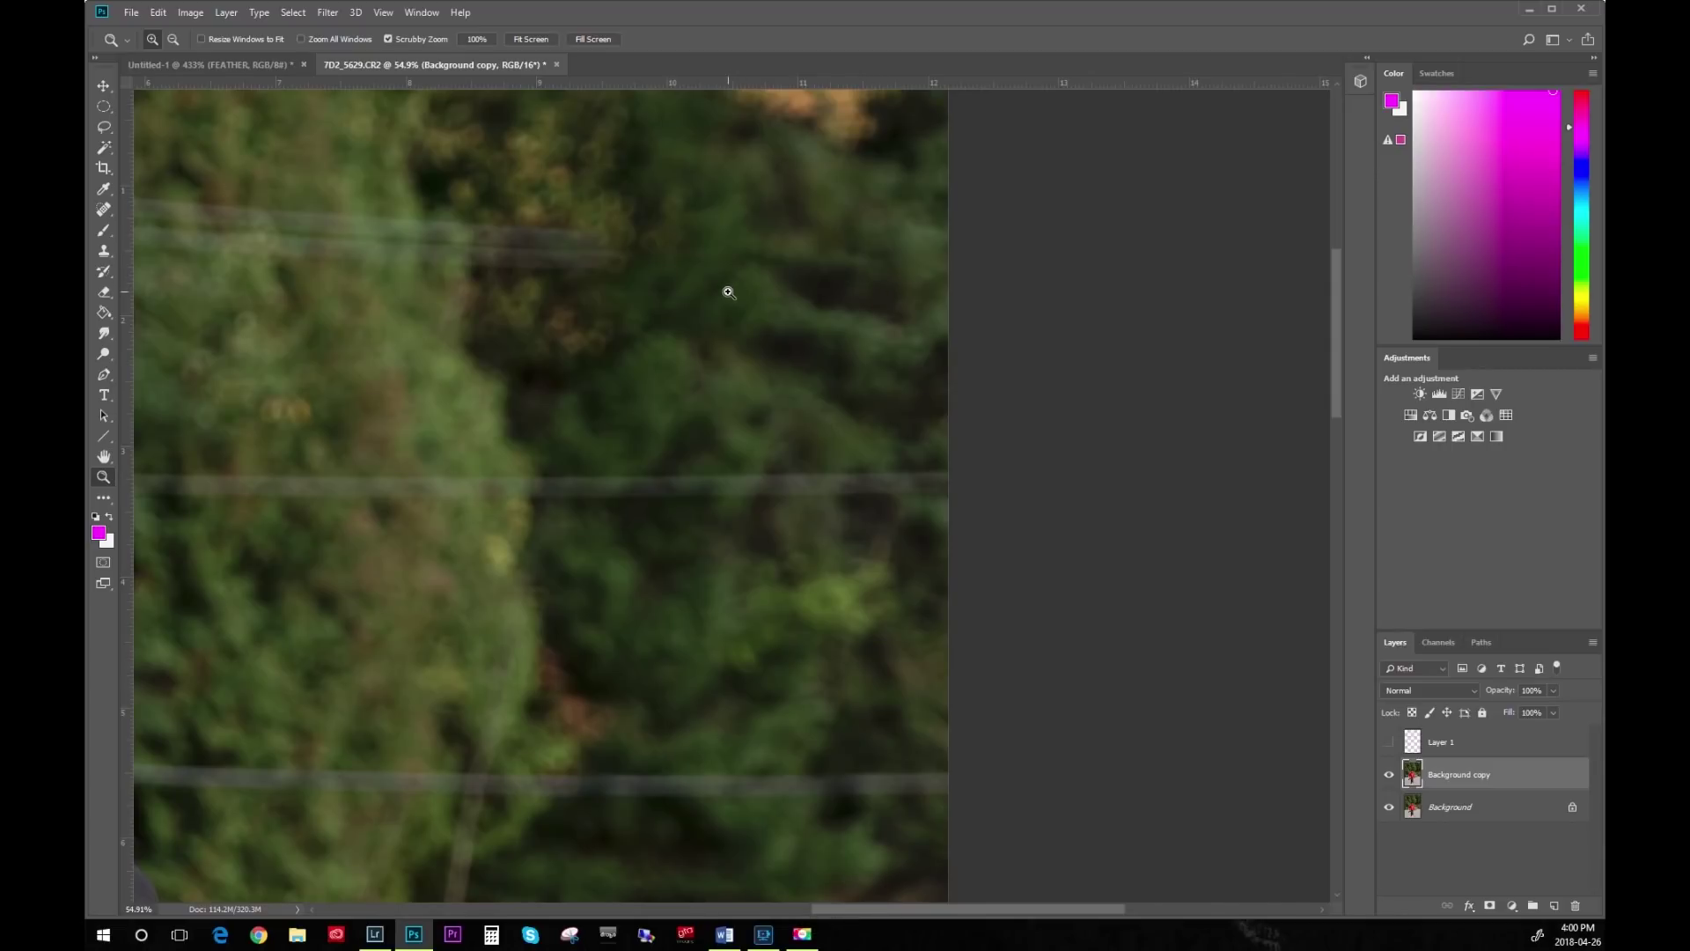
pyautogui.moveTo(683, 332); pyautogui.dragTo(741, 316)
pyautogui.press('space')
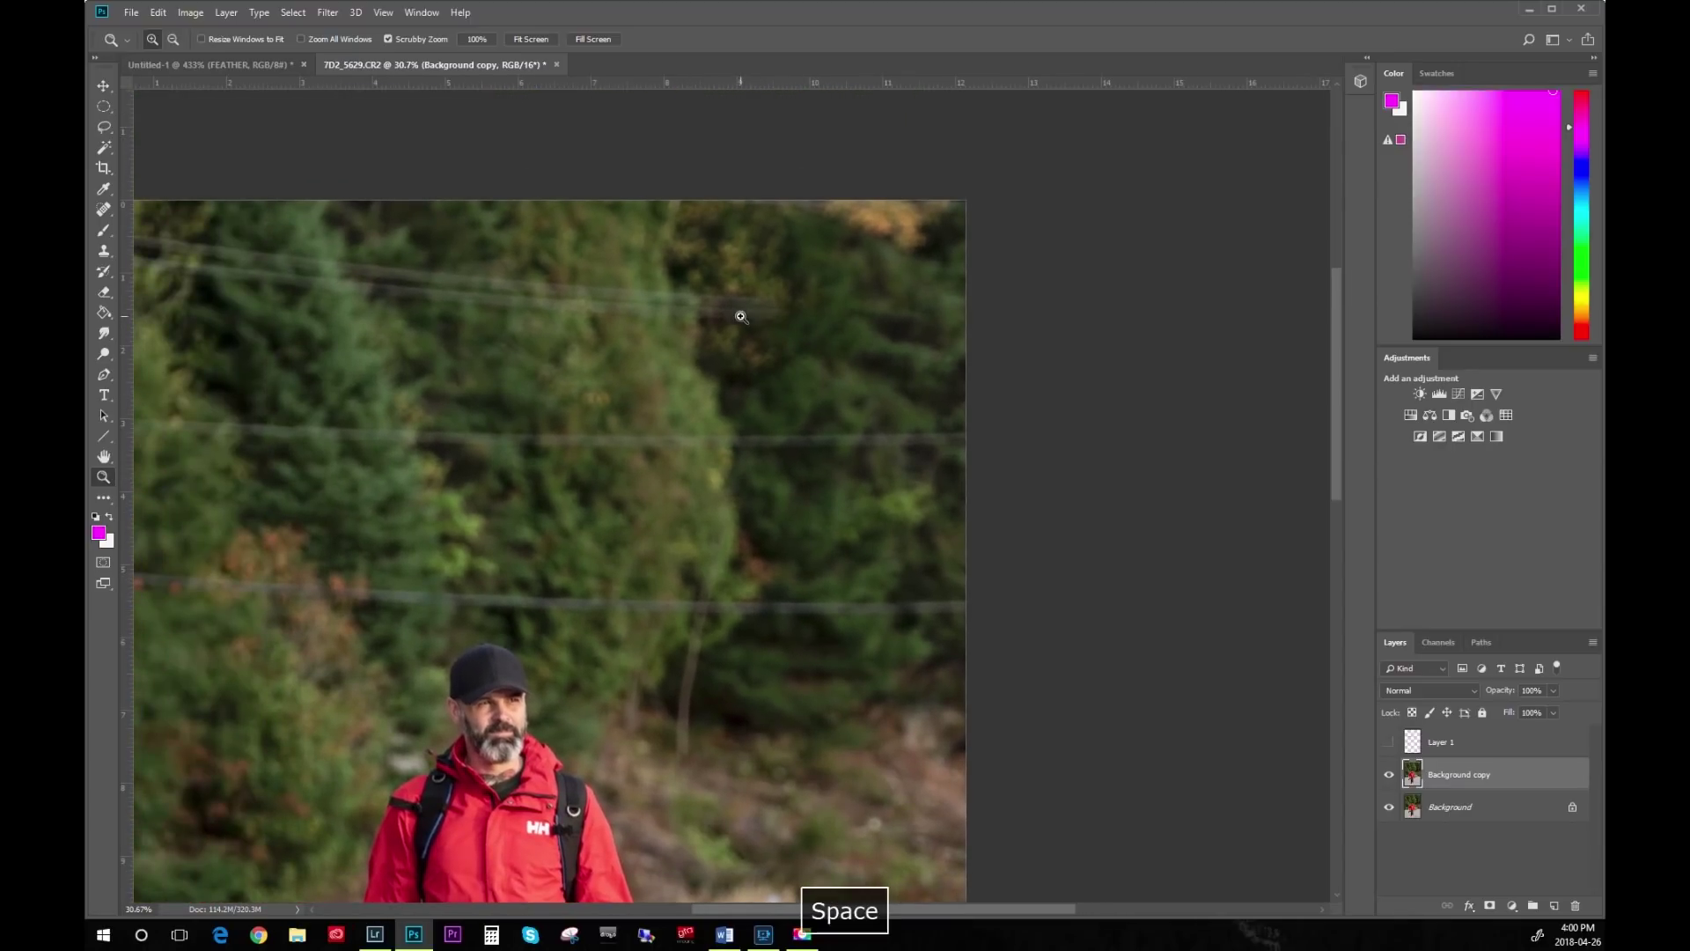
pyautogui.press('l')
pyautogui.moveTo(690, 322)
pyautogui.mouseDown()
pyautogui.moveTo(782, 331)
pyautogui.moveTo(791, 298)
pyautogui.moveTo(685, 282)
pyautogui.moveTo(704, 328)
pyautogui.mouseUp()
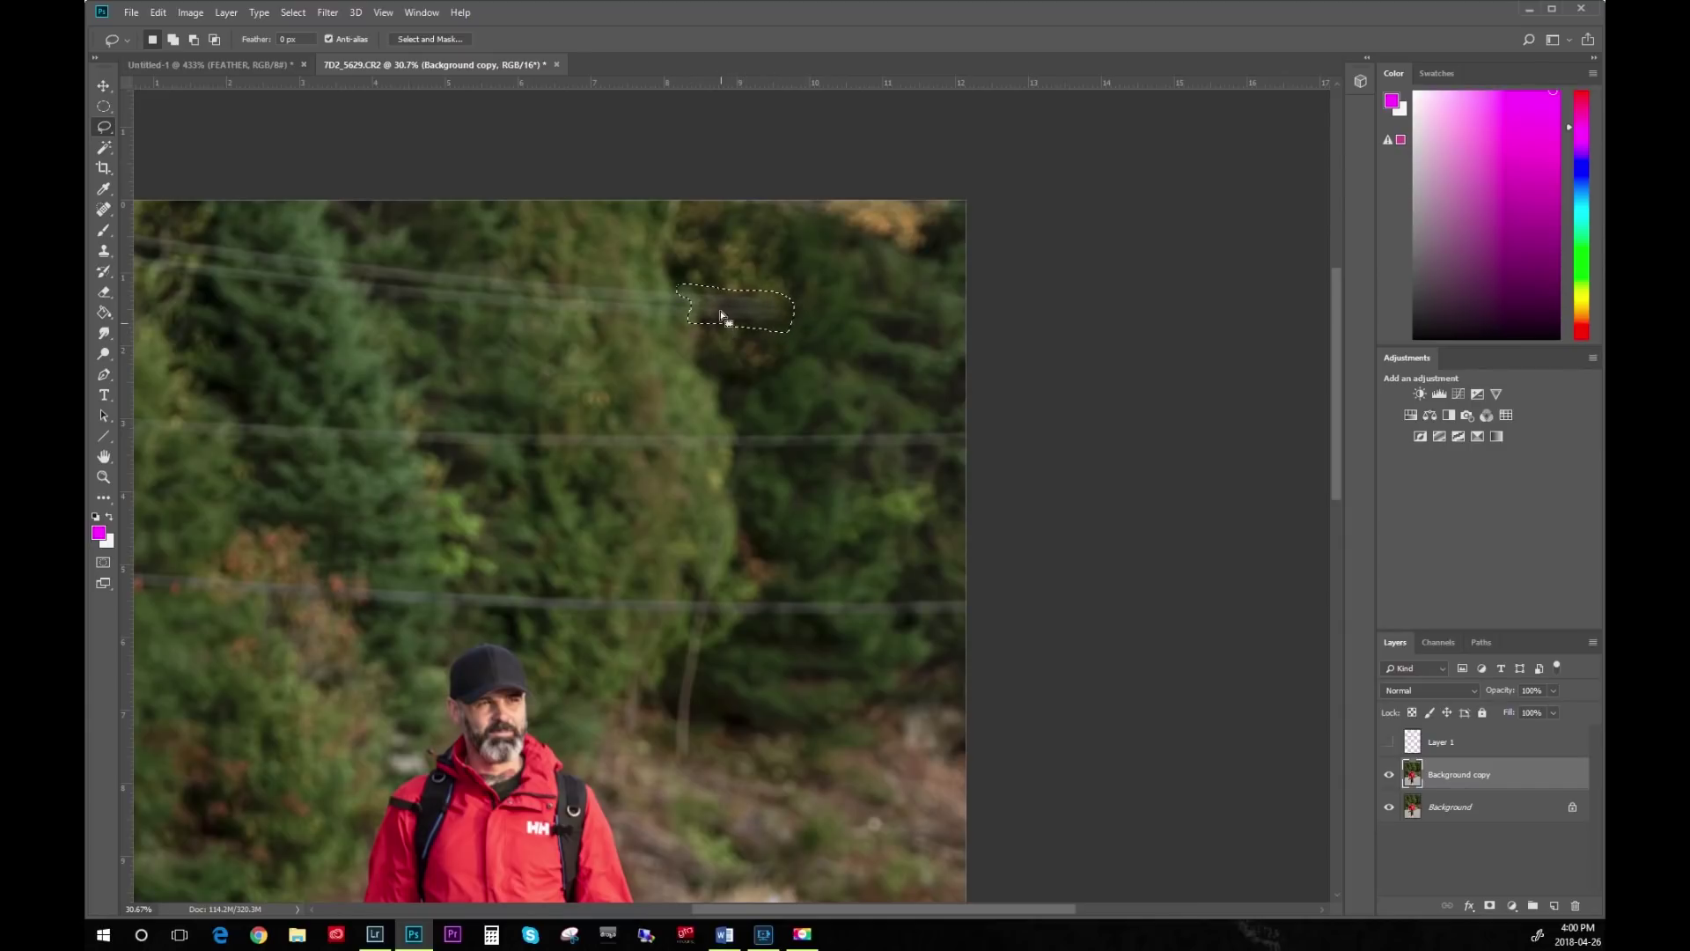
# Feather the selection around the leftover power-line end by 2 pixels.
pyautogui.click(190, 12)
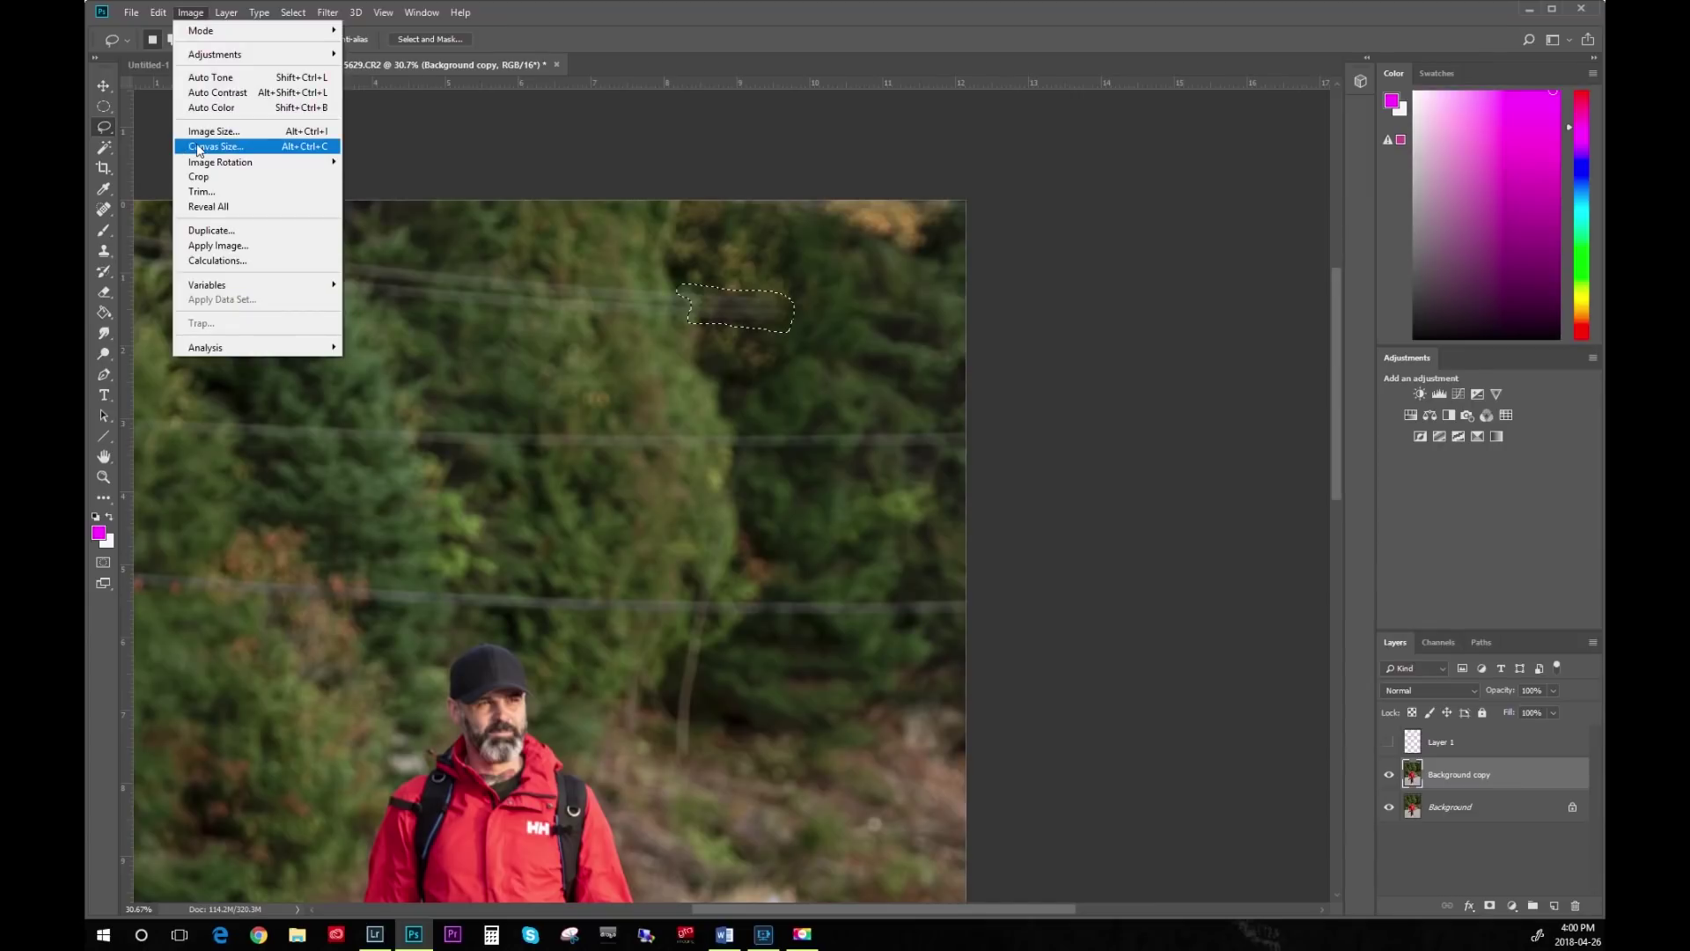
pyautogui.moveTo(161, 18)
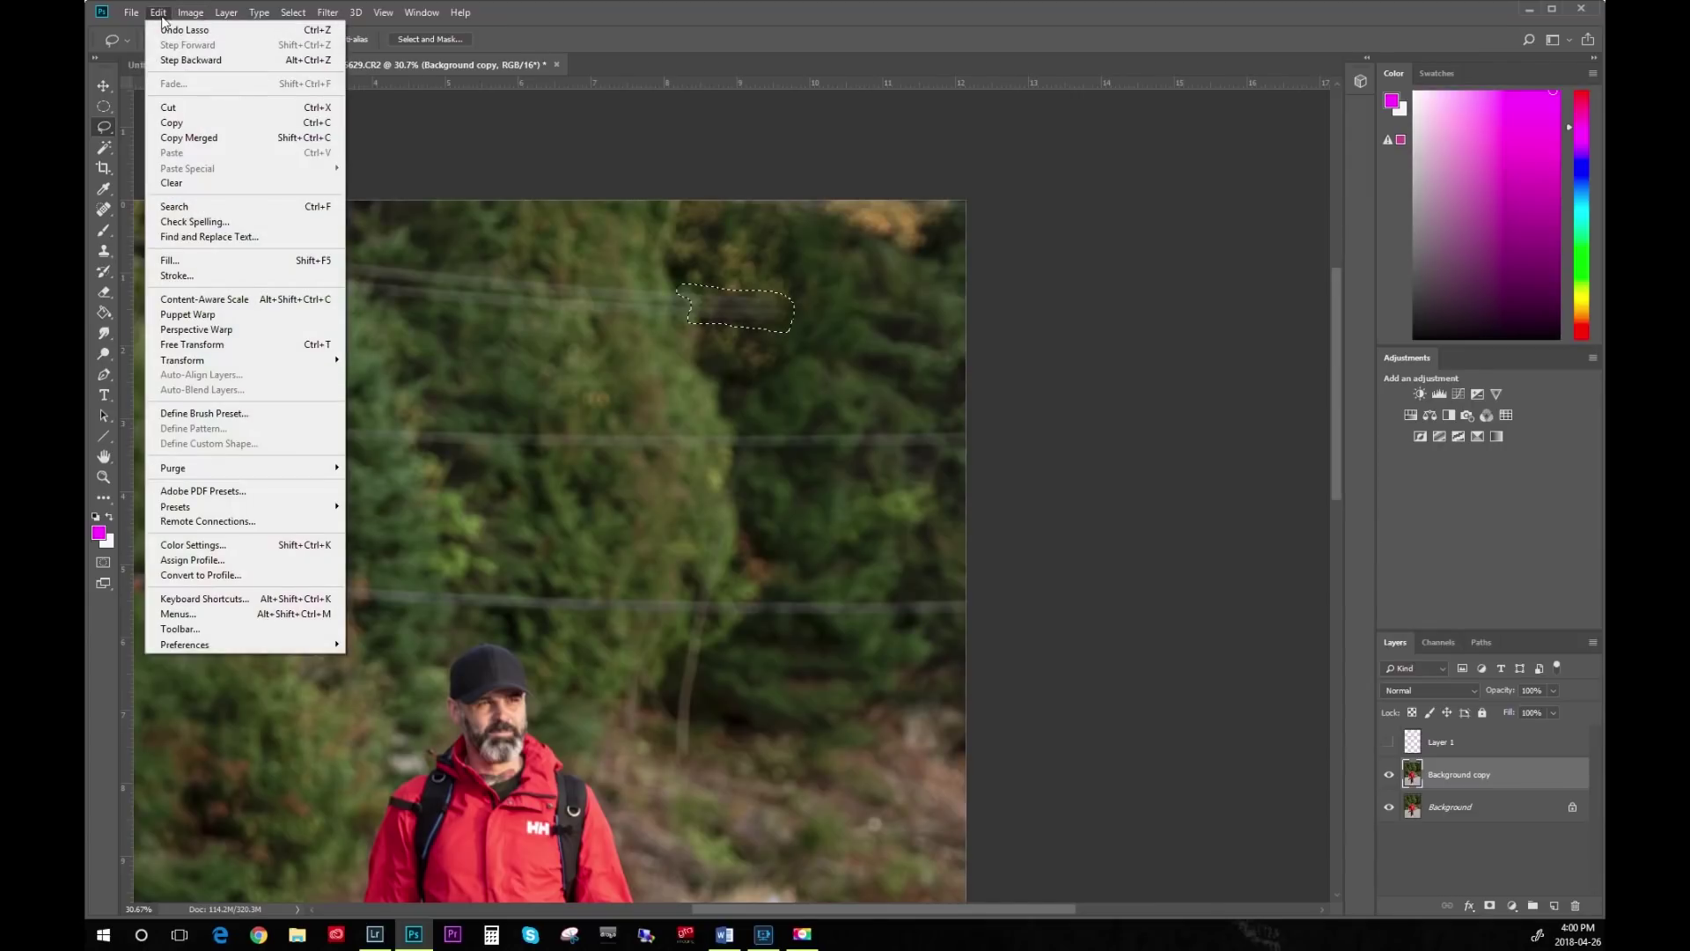
pyautogui.click(592, 14)
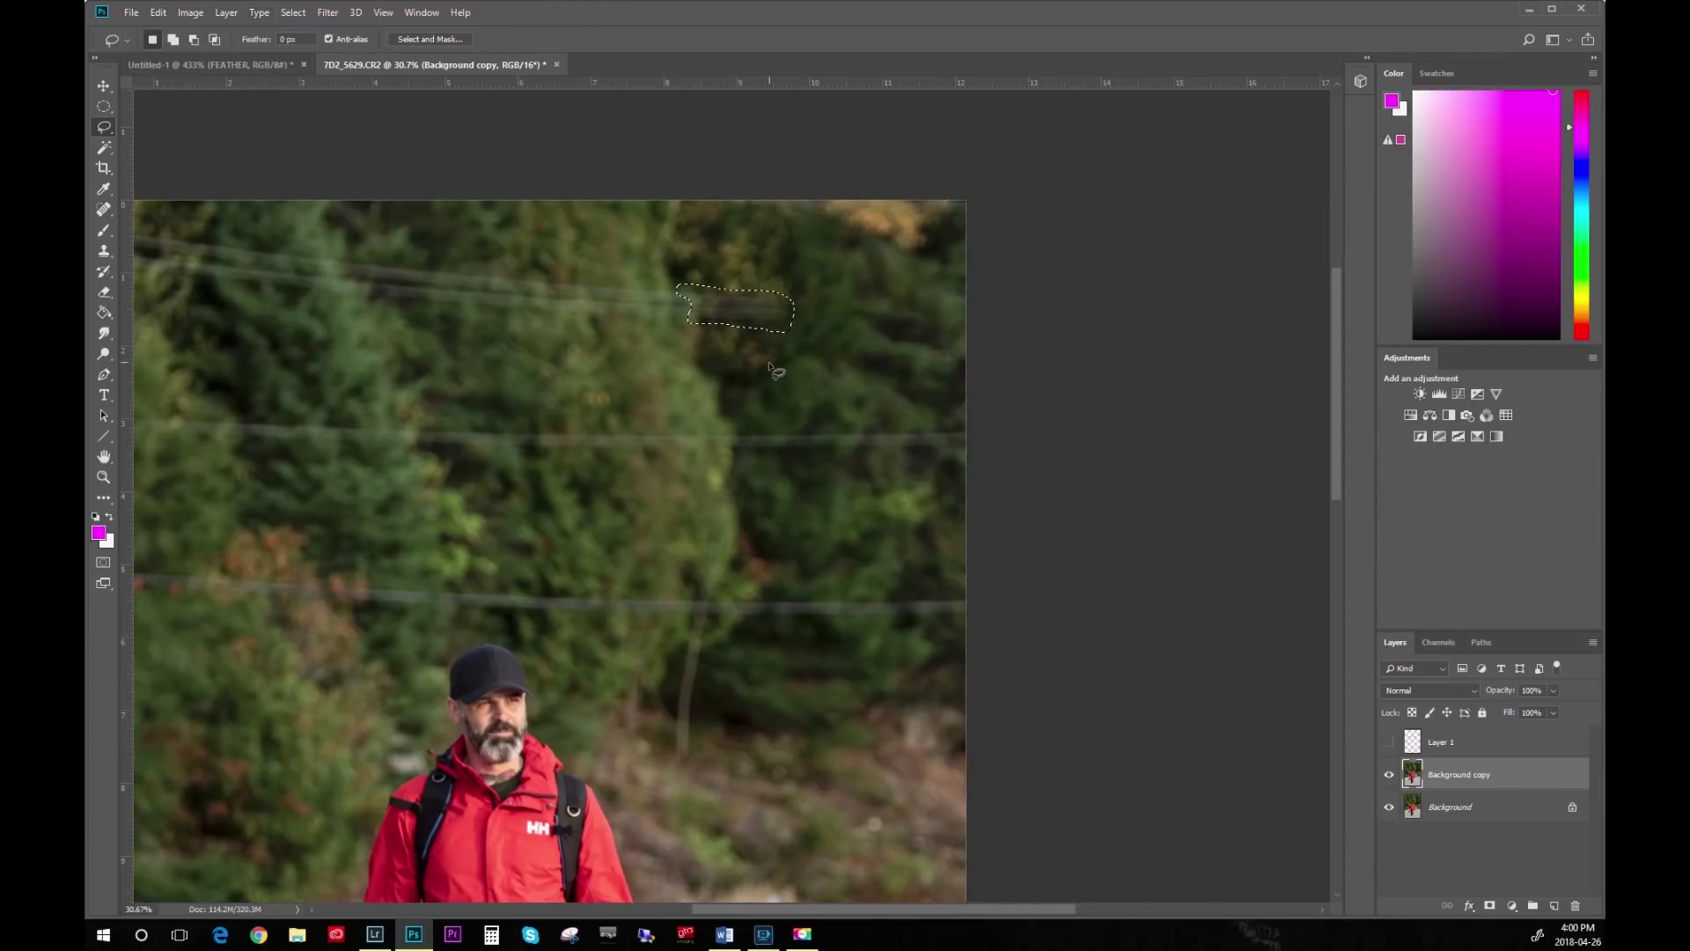
pyautogui.rightClick(740, 320)
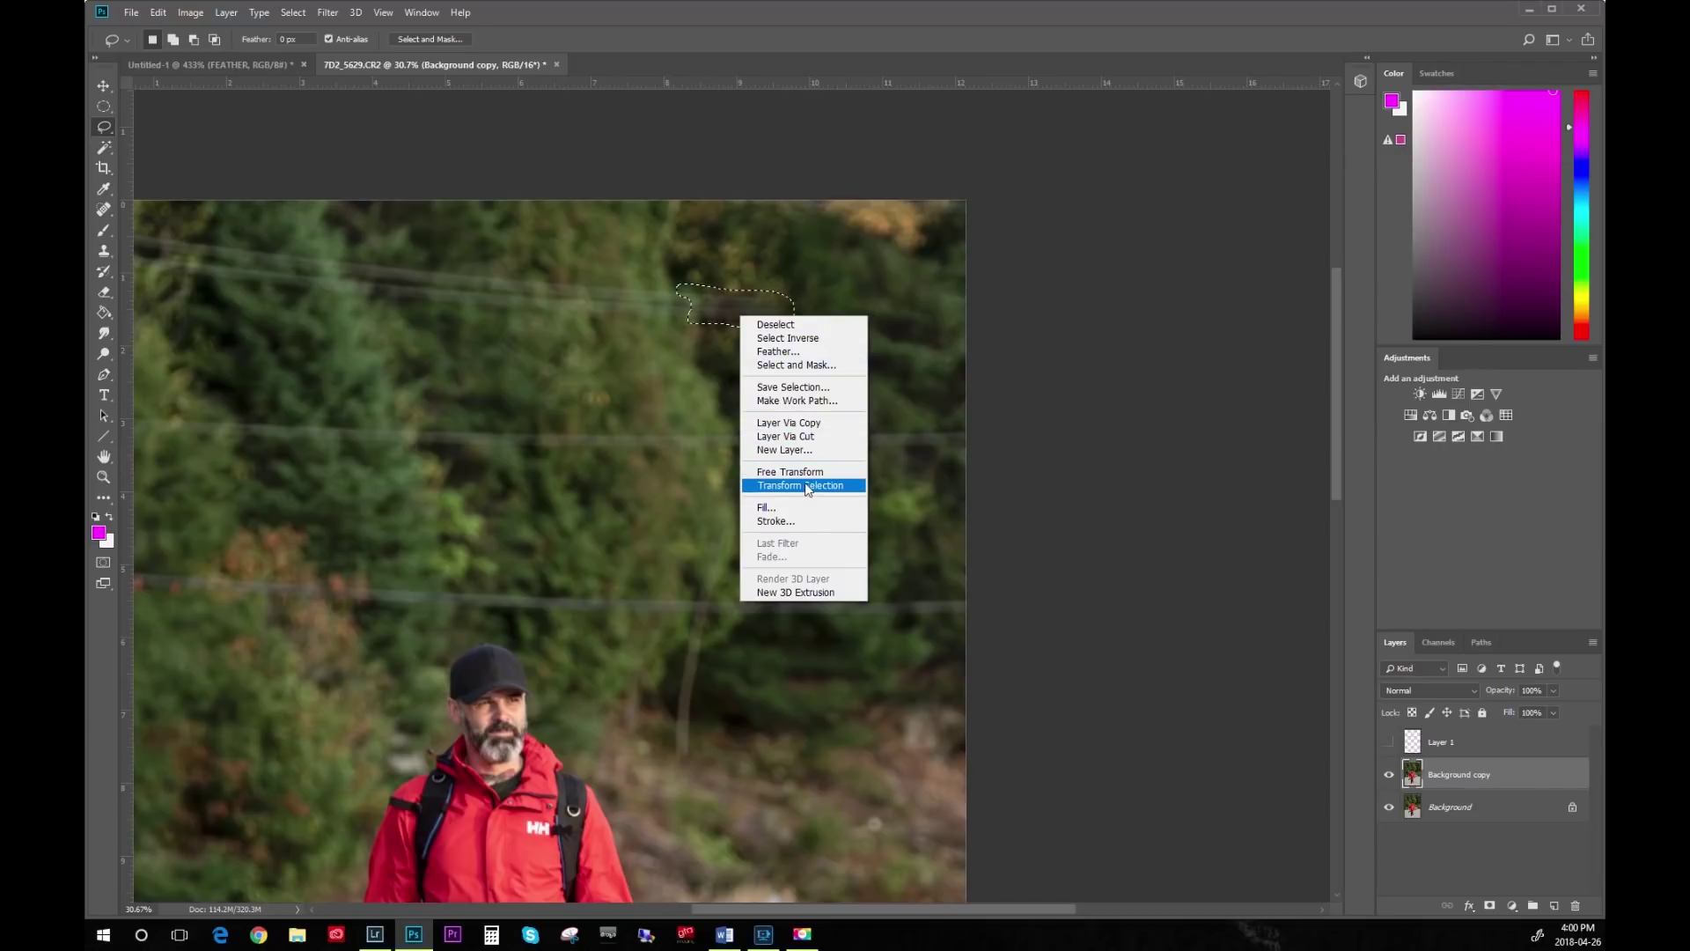
pyautogui.click(794, 352)
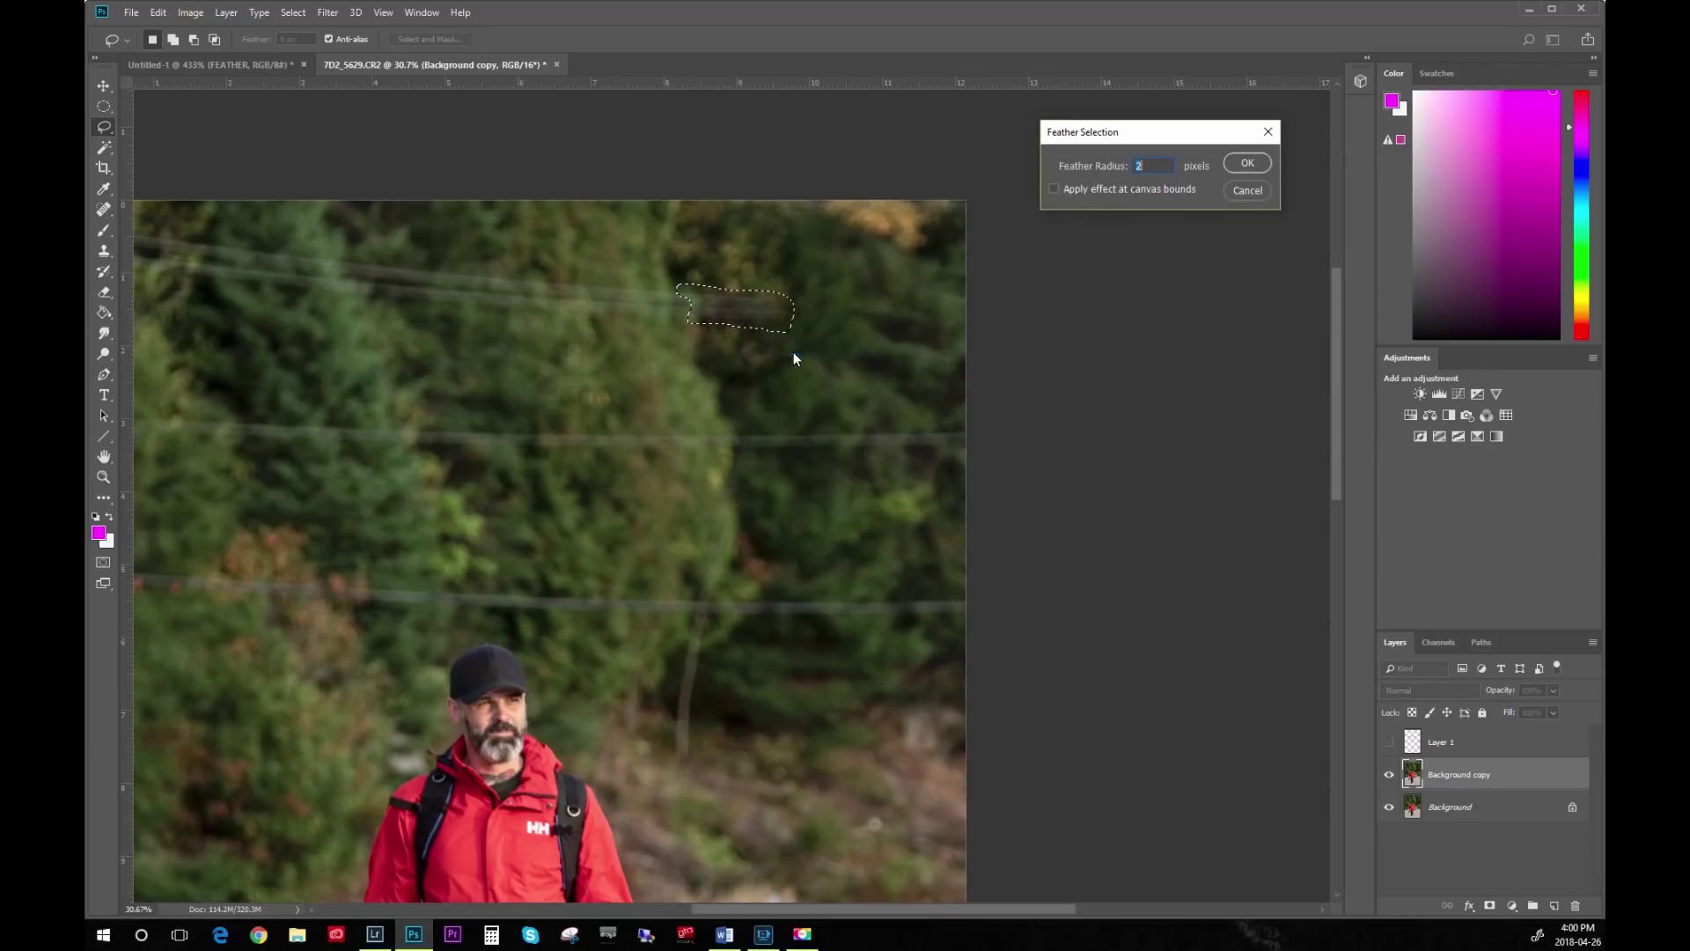
pyautogui.click(1249, 167)
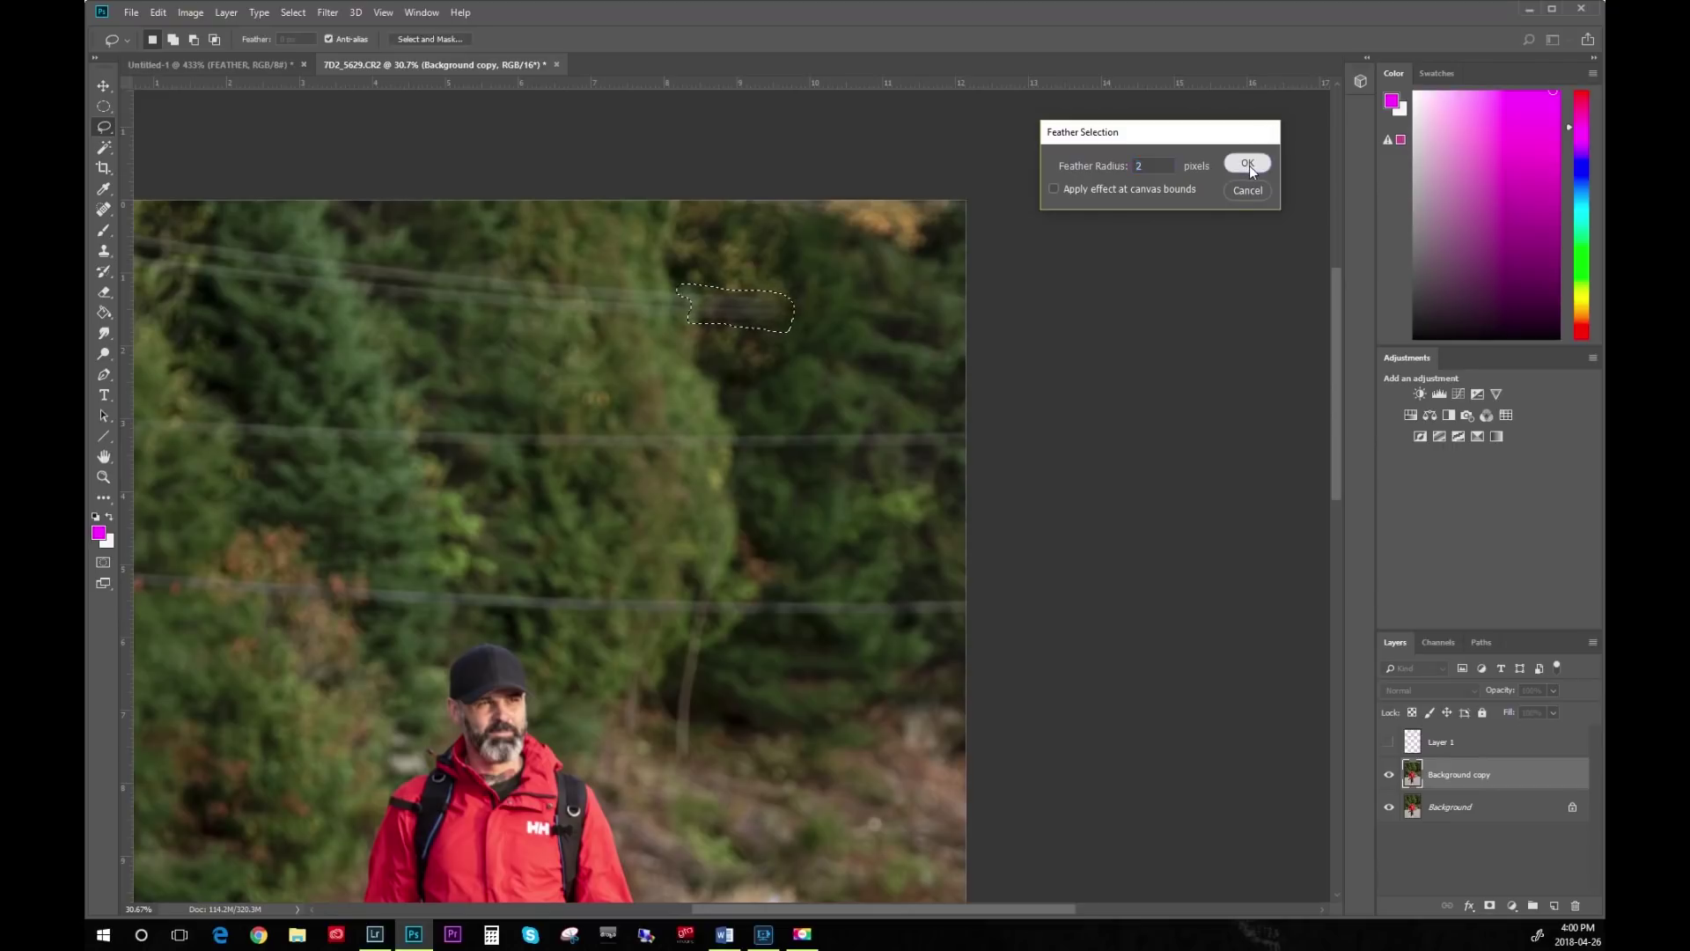
# Fill the feathered power-line end with Content-Aware contents and deselect it.
pyautogui.click(159, 12)
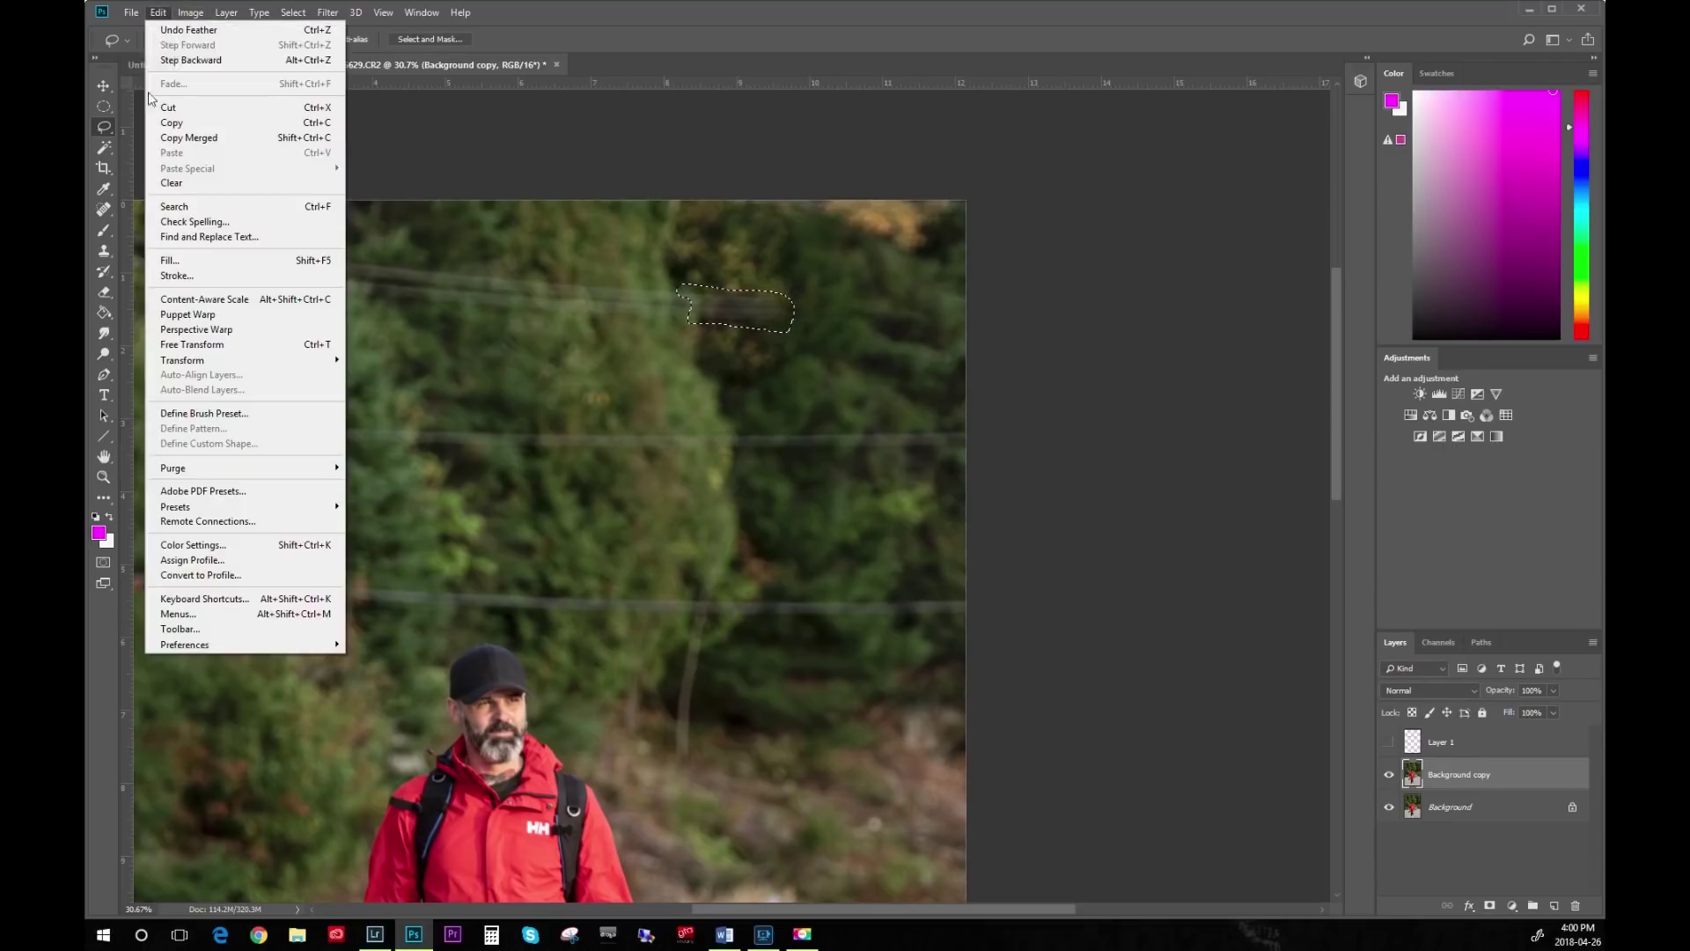
pyautogui.click(197, 266)
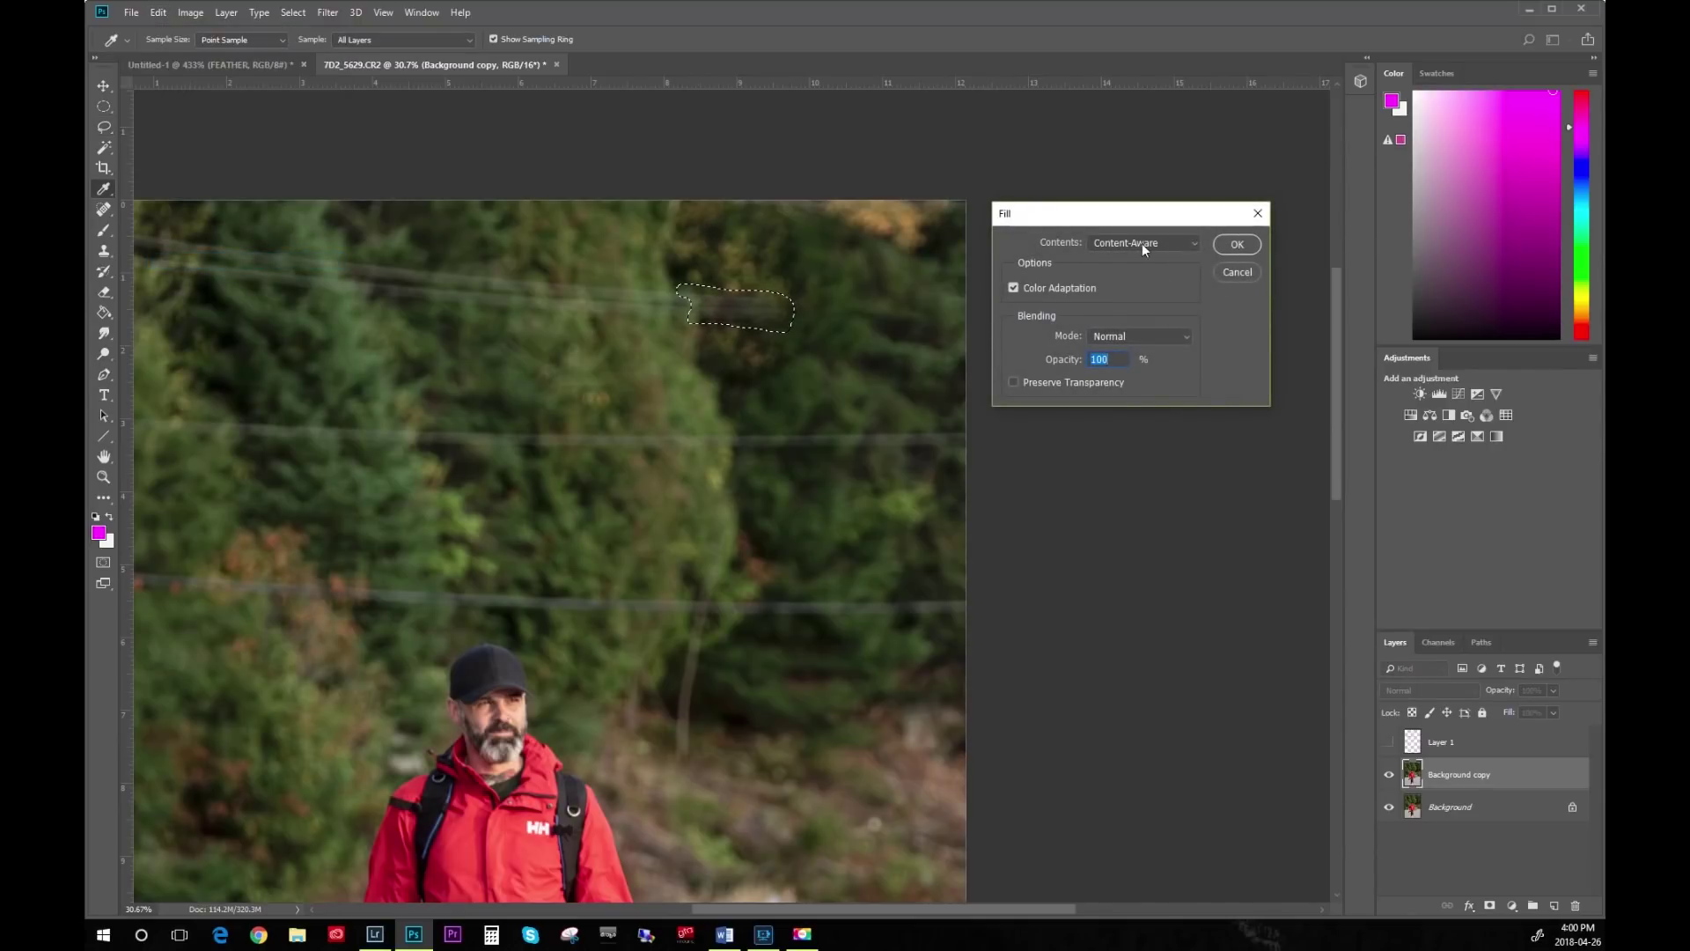
pyautogui.click(1236, 244)
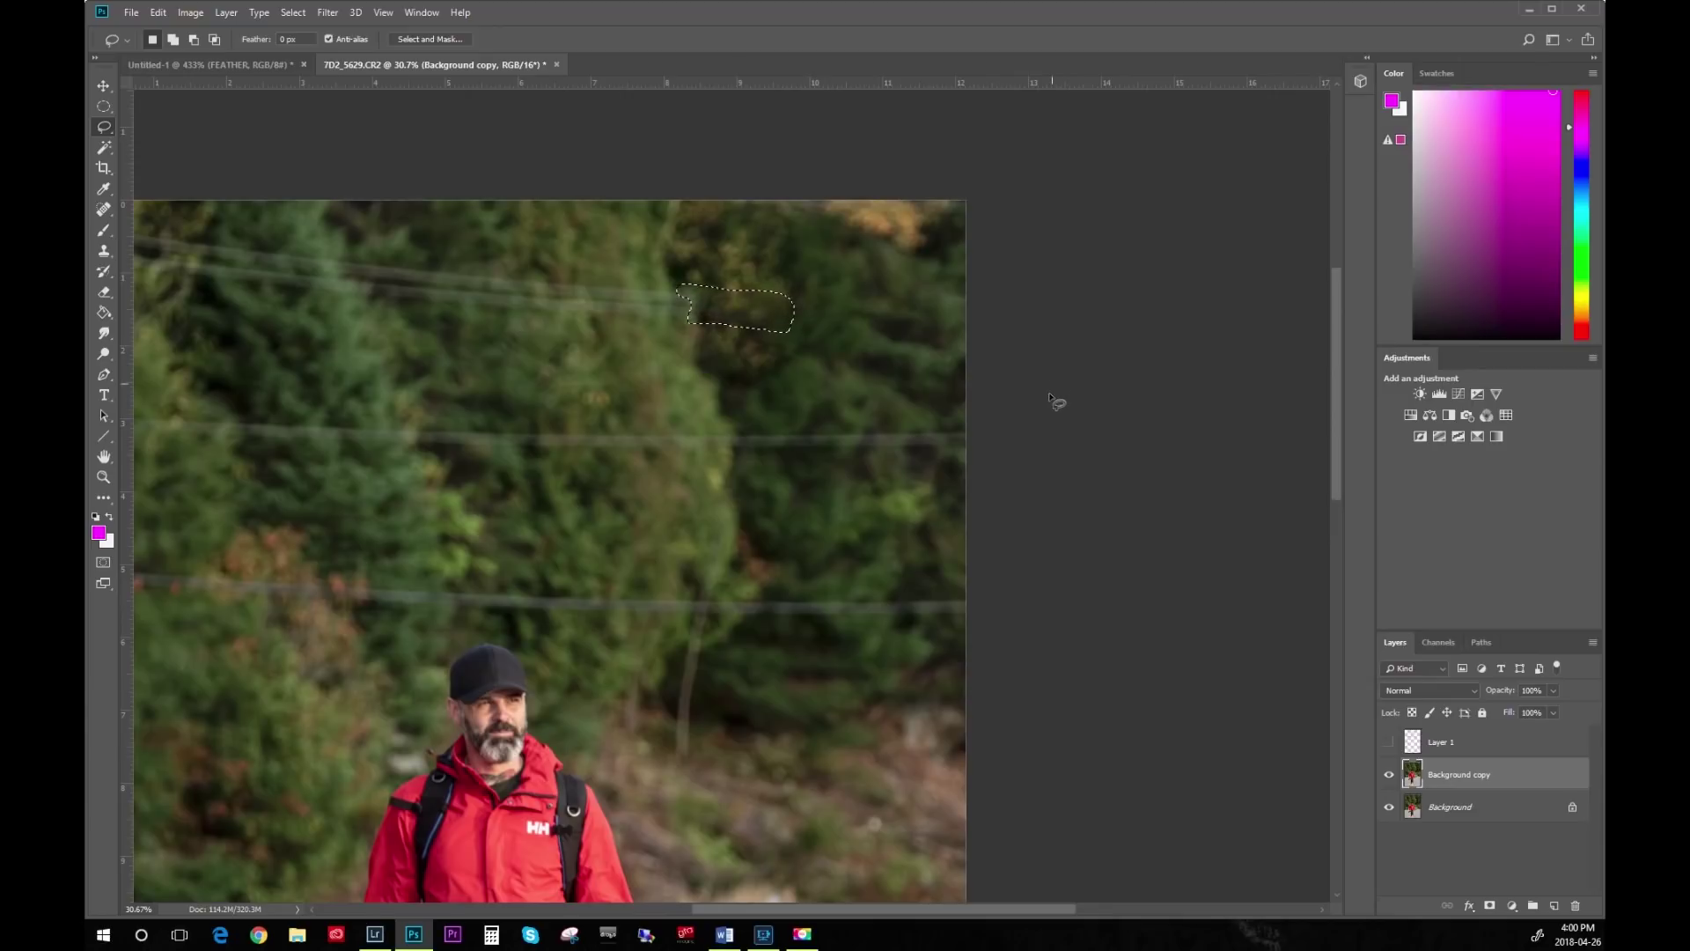
pyautogui.hotkey('ctrl', 'd')
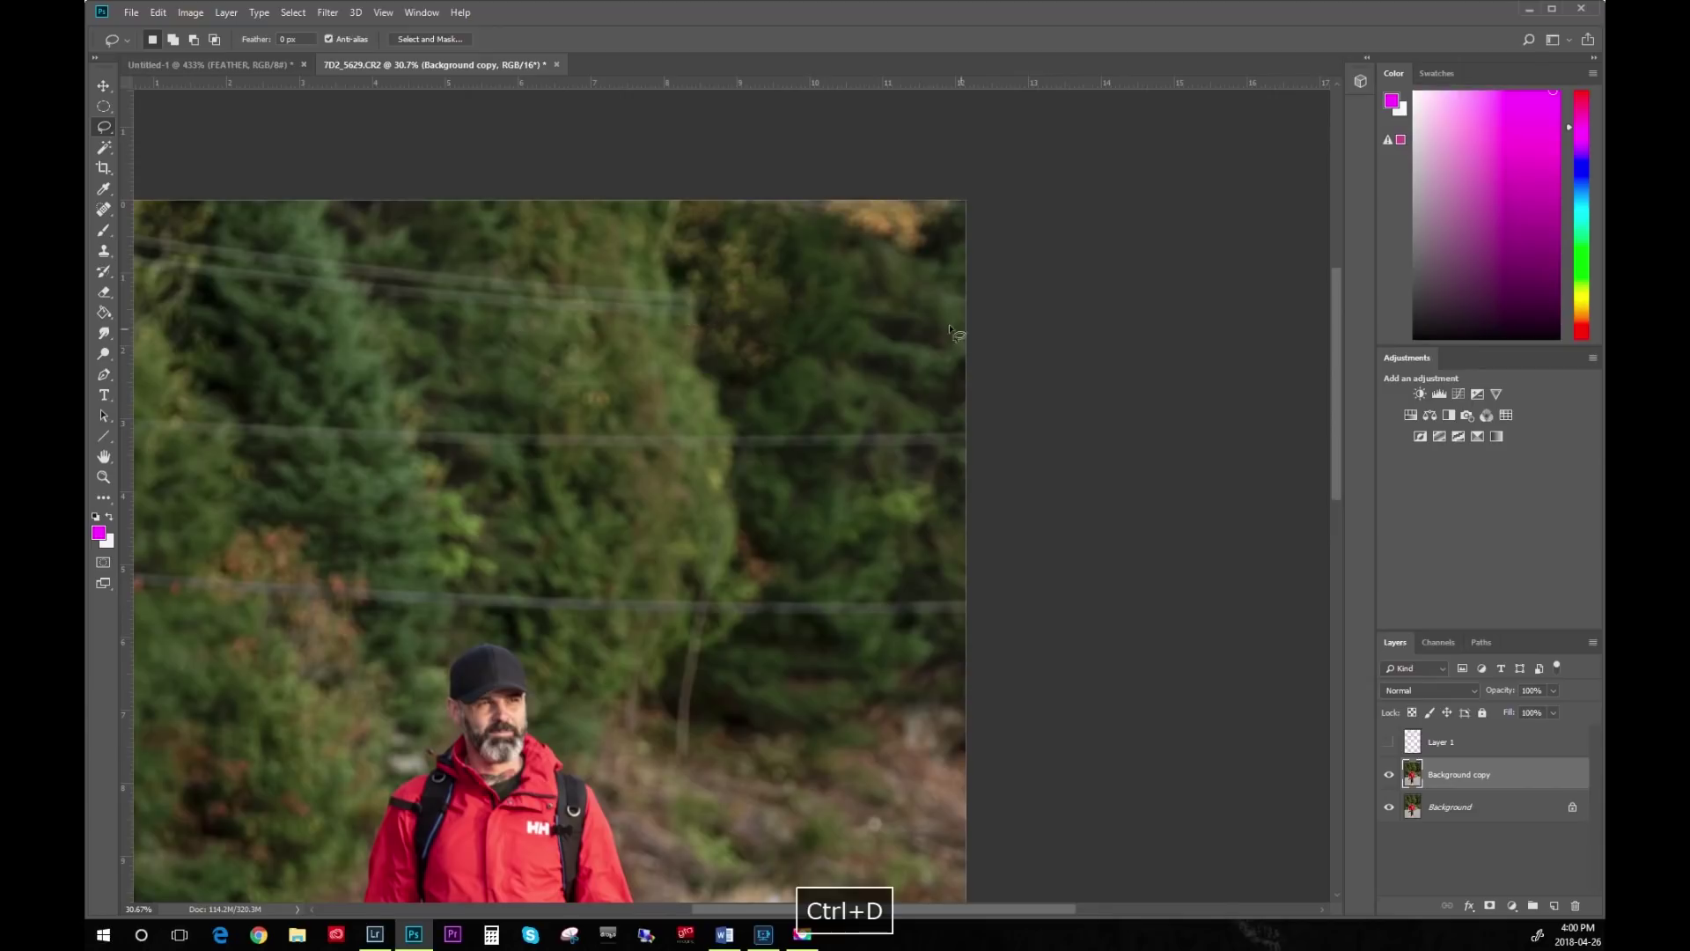
# Remove the rest of the two uppermost power lines by lassoing short sections and content-aware filling each one.
pyautogui.press('space')
pyautogui.moveTo(687, 339); pyautogui.dragTo(832, 378)
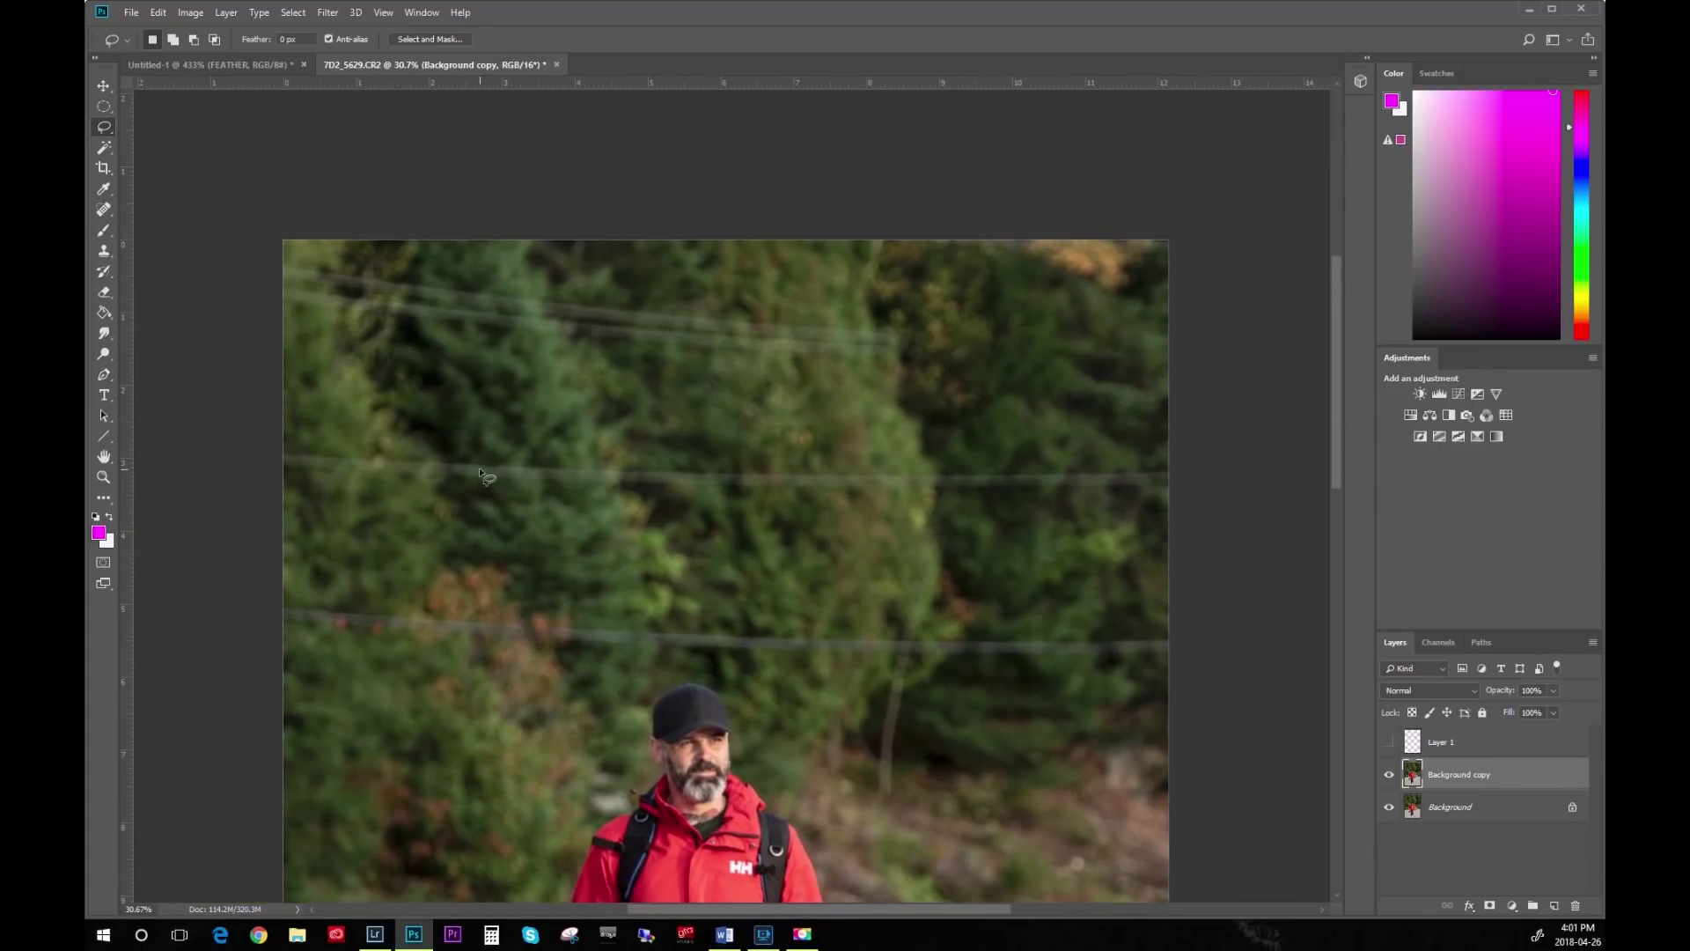
pyautogui.moveTo(833, 360)
pyautogui.mouseDown()
pyautogui.moveTo(892, 360)
pyautogui.moveTo(905, 335)
pyautogui.moveTo(659, 320)
pyautogui.moveTo(669, 347)
pyautogui.moveTo(704, 354)
pyautogui.mouseUp()
pyautogui.press('F2')
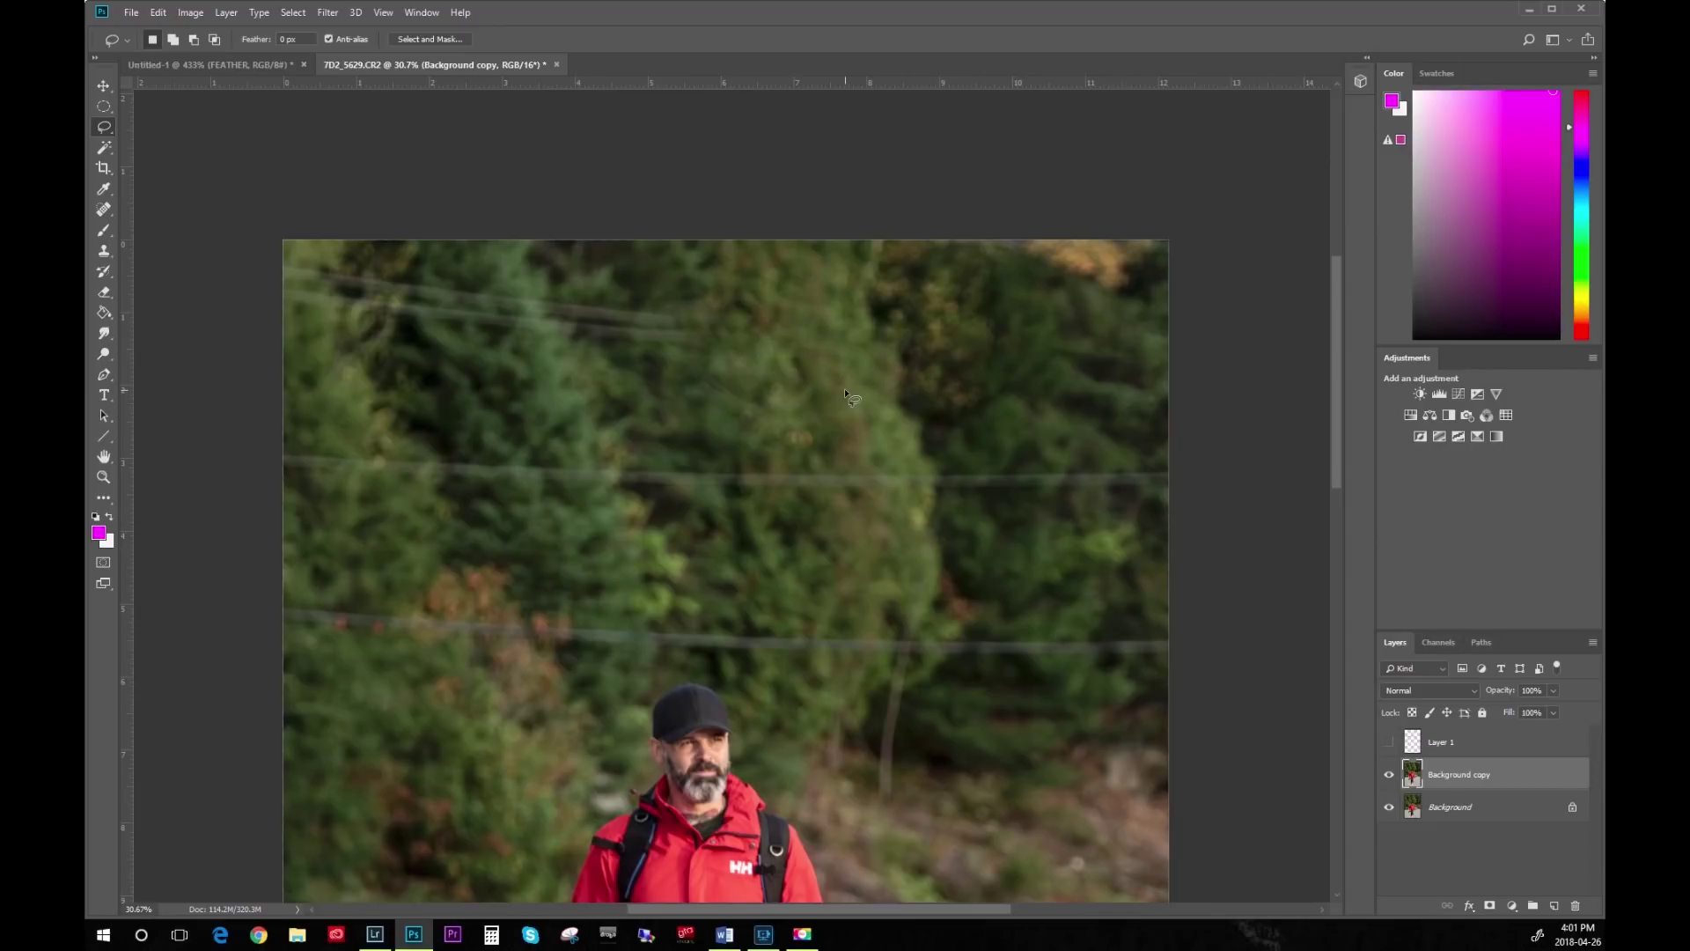
pyautogui.moveTo(604, 347)
pyautogui.mouseDown()
pyautogui.moveTo(712, 348)
pyautogui.moveTo(654, 296)
pyautogui.moveTo(542, 295)
pyautogui.moveTo(554, 345)
pyautogui.mouseUp()
pyautogui.press('F2')
pyautogui.moveTo(558, 333)
pyautogui.mouseDown()
pyautogui.moveTo(276, 262)
pyautogui.moveTo(560, 338)
pyautogui.mouseUp()
pyautogui.press('F2')
# Remove the middle power line across the trees section by section with lasso selections and Content-Aware Fill.
pyautogui.moveTo(282, 451)
pyautogui.mouseDown()
pyautogui.moveTo(423, 464)
pyautogui.moveTo(284, 476)
pyautogui.moveTo(376, 465)
pyautogui.mouseUp()
pyautogui.press('F2')
pyautogui.press('F2')
pyautogui.moveTo(496, 463)
pyautogui.mouseDown()
pyautogui.moveTo(606, 479)
pyautogui.moveTo(497, 477)
pyautogui.mouseUp()
pyautogui.press('F2')
pyautogui.moveTo(614, 467)
pyautogui.mouseDown()
pyautogui.moveTo(661, 467)
pyautogui.moveTo(616, 480)
pyautogui.mouseUp()
pyautogui.press('F2')
pyautogui.moveTo(722, 469)
pyautogui.mouseDown()
pyautogui.moveTo(935, 486)
pyautogui.moveTo(723, 497)
pyautogui.mouseUp()
pyautogui.press('F2')
pyautogui.moveTo(932, 473)
pyautogui.mouseDown()
pyautogui.moveTo(963, 498)
pyautogui.moveTo(938, 494)
pyautogui.moveTo(997, 269)
pyautogui.mouseUp()
pyautogui.press('F2')
# Remove the lowest power line above the man's cap with lasso selections and Content-Aware Fill.
pyautogui.press('space')
pyautogui.moveTo(914, 386)
pyautogui.mouseDown()
pyautogui.moveTo(1165, 393)
pyautogui.moveTo(919, 408)
pyautogui.moveTo(378, 376)
pyautogui.moveTo(339, 401)
pyautogui.mouseUp()
pyautogui.press('F2')
pyautogui.press('F2')
pyautogui.press('F2')
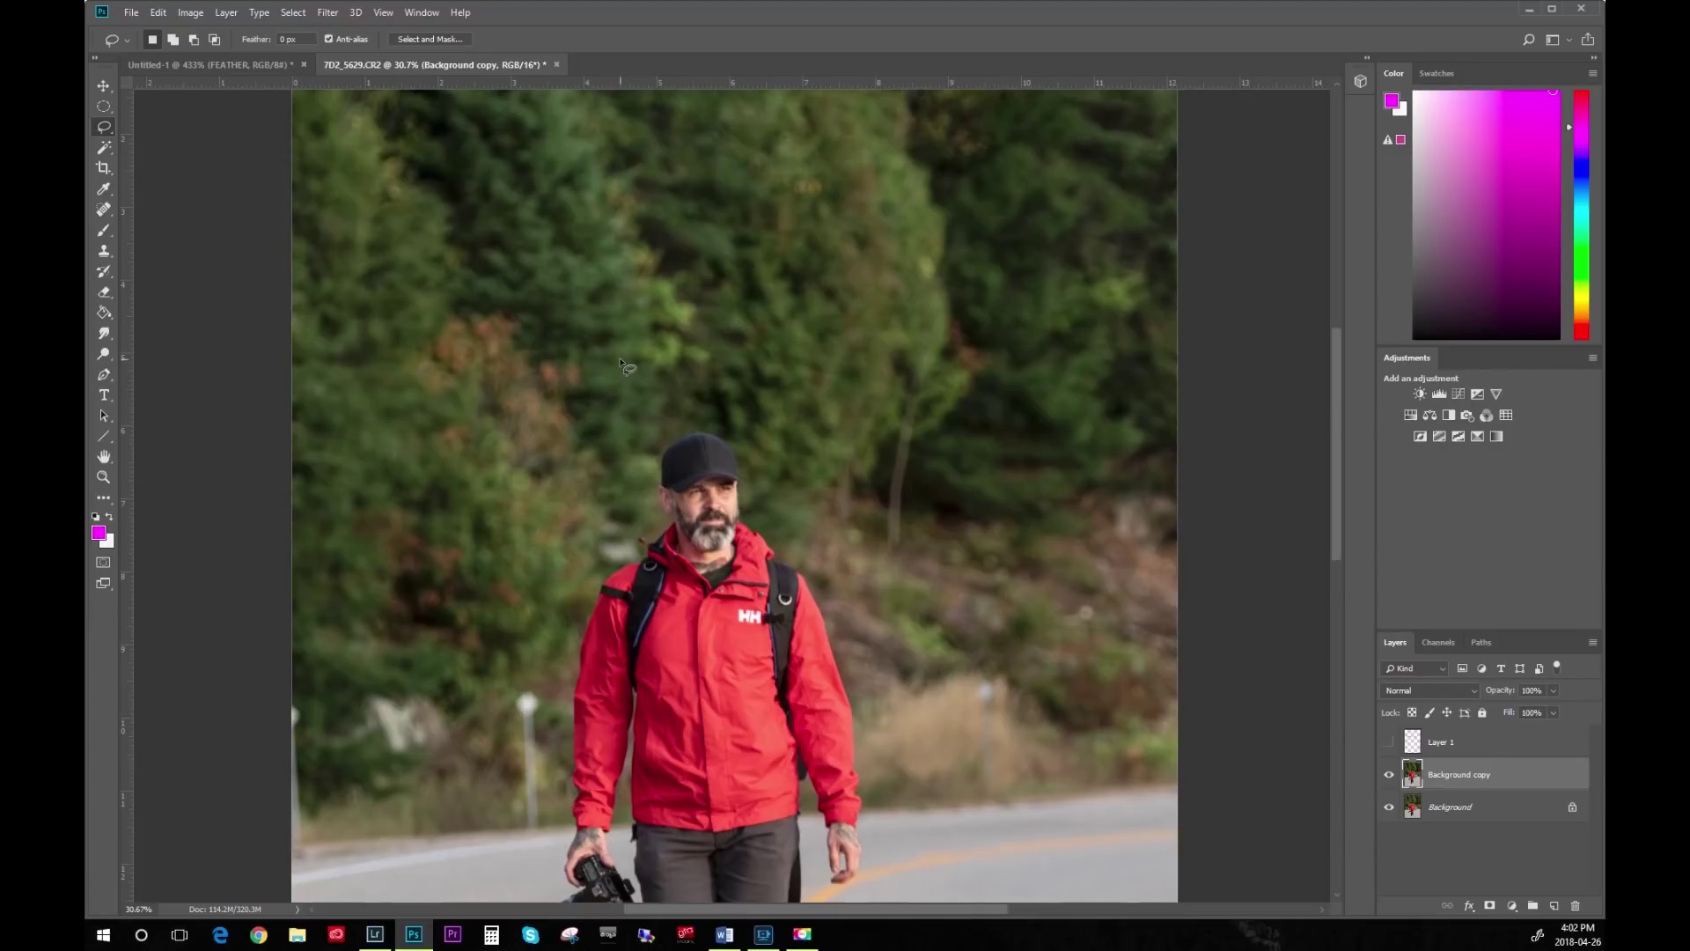
# Compare the whole retouched photo with the original by hiding and showing the Background copy layer.
pyautogui.hotkey('ctrl', '0')
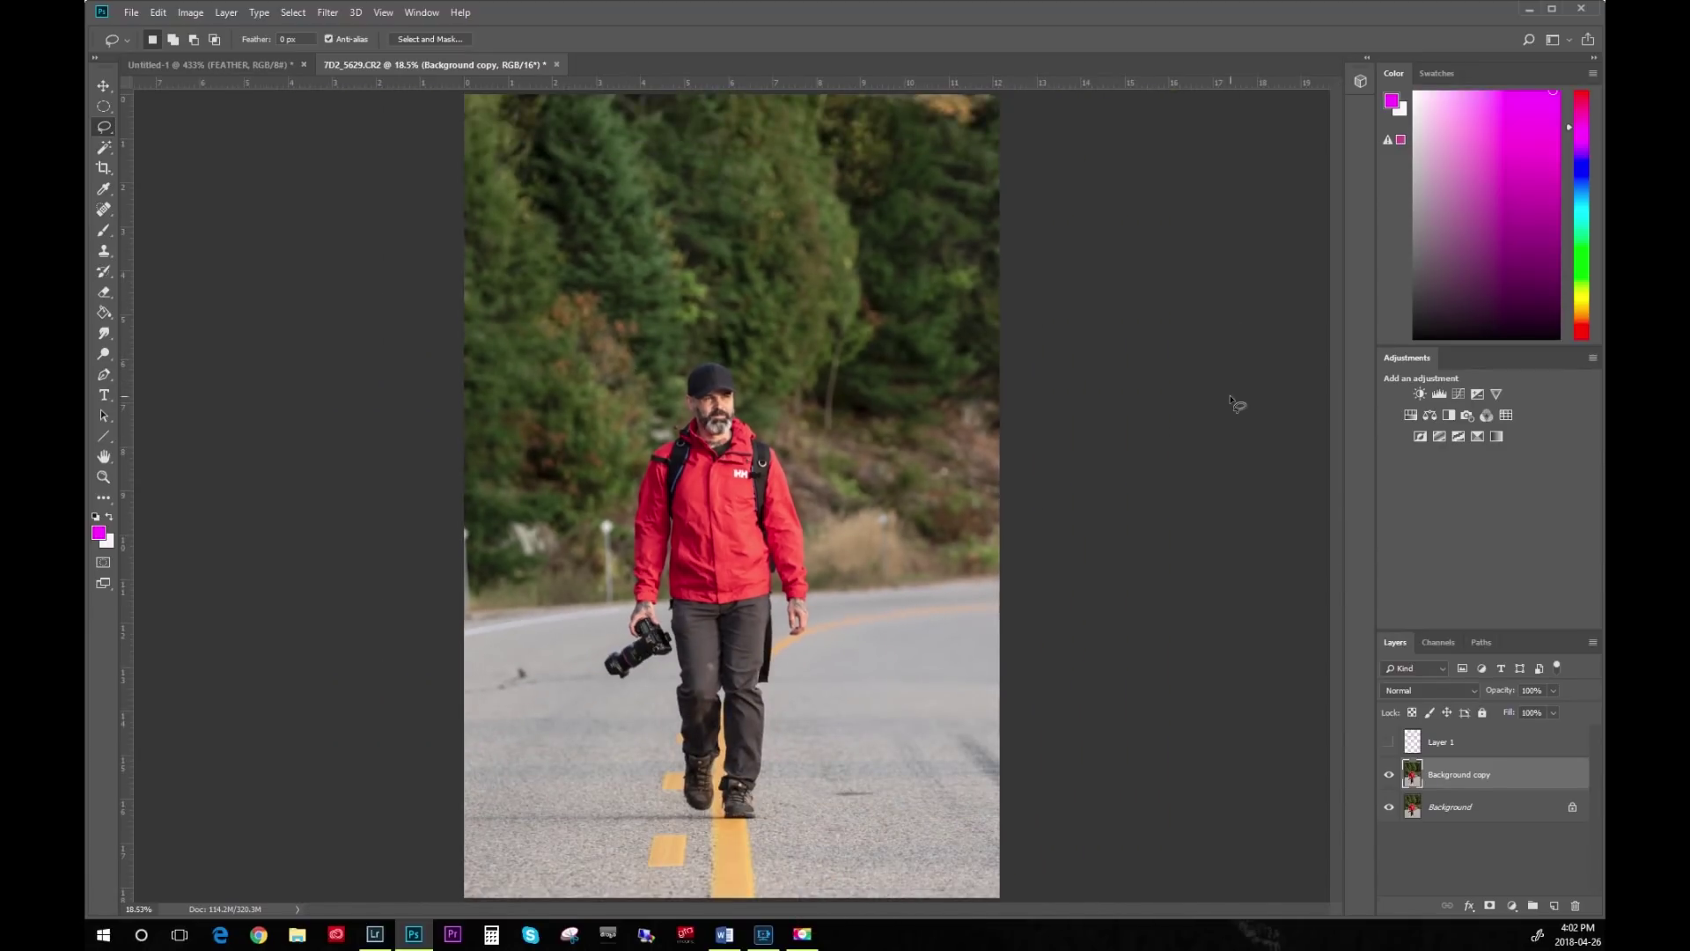
pyautogui.click(1389, 776)
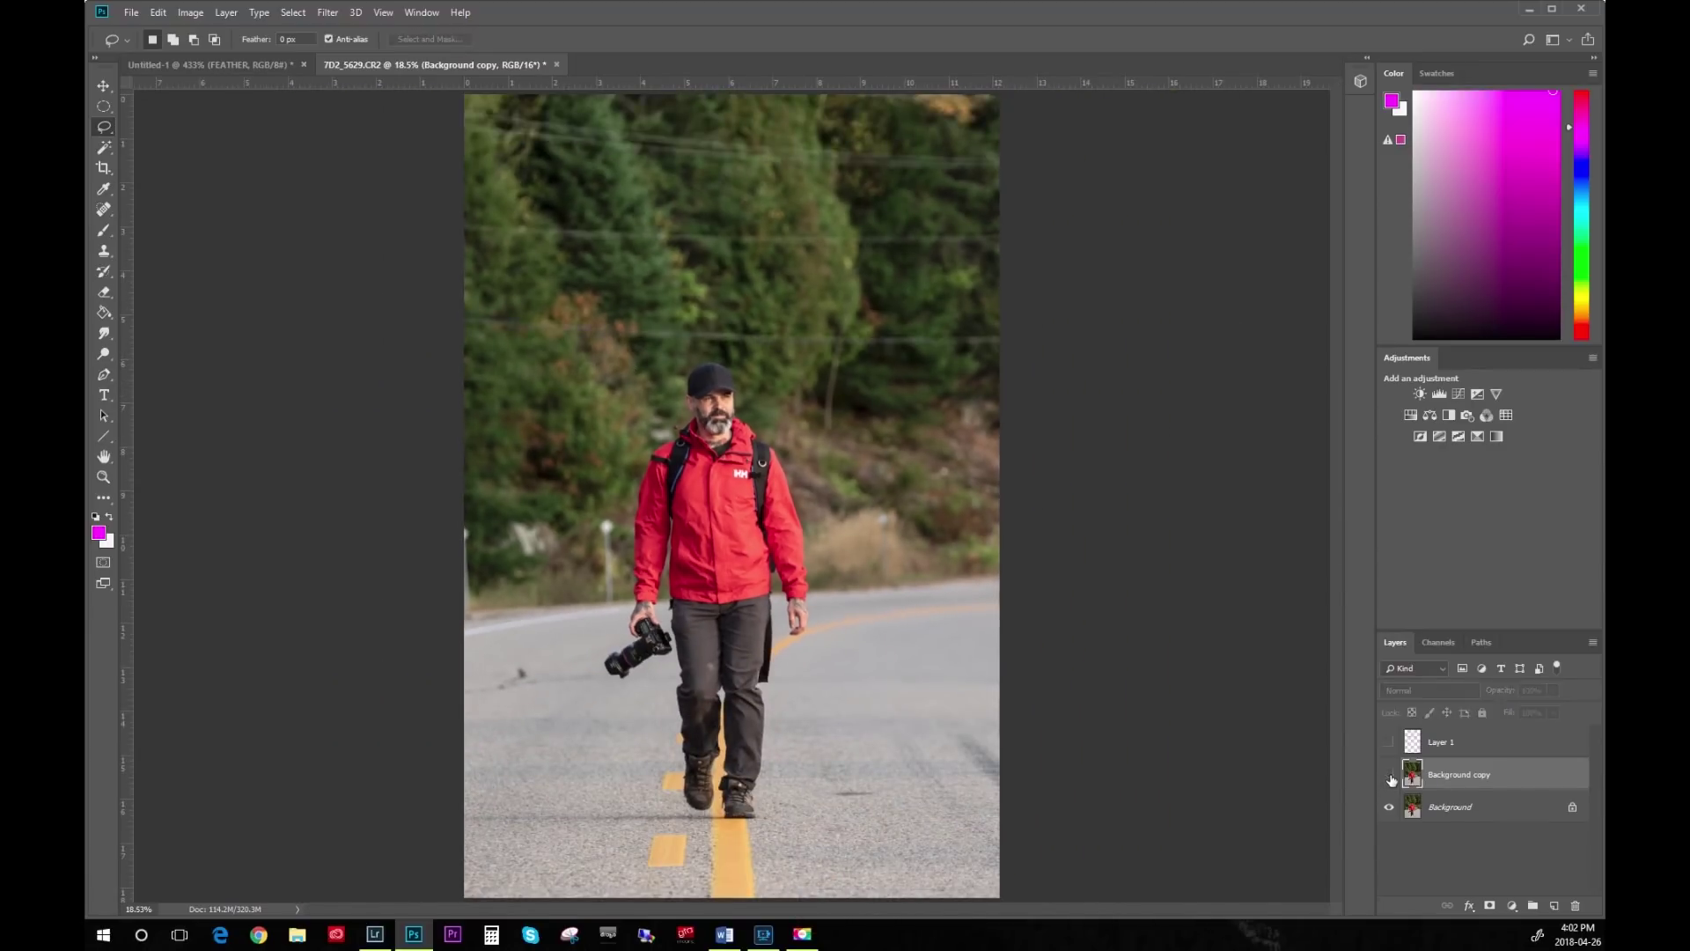
pyautogui.click(1389, 775)
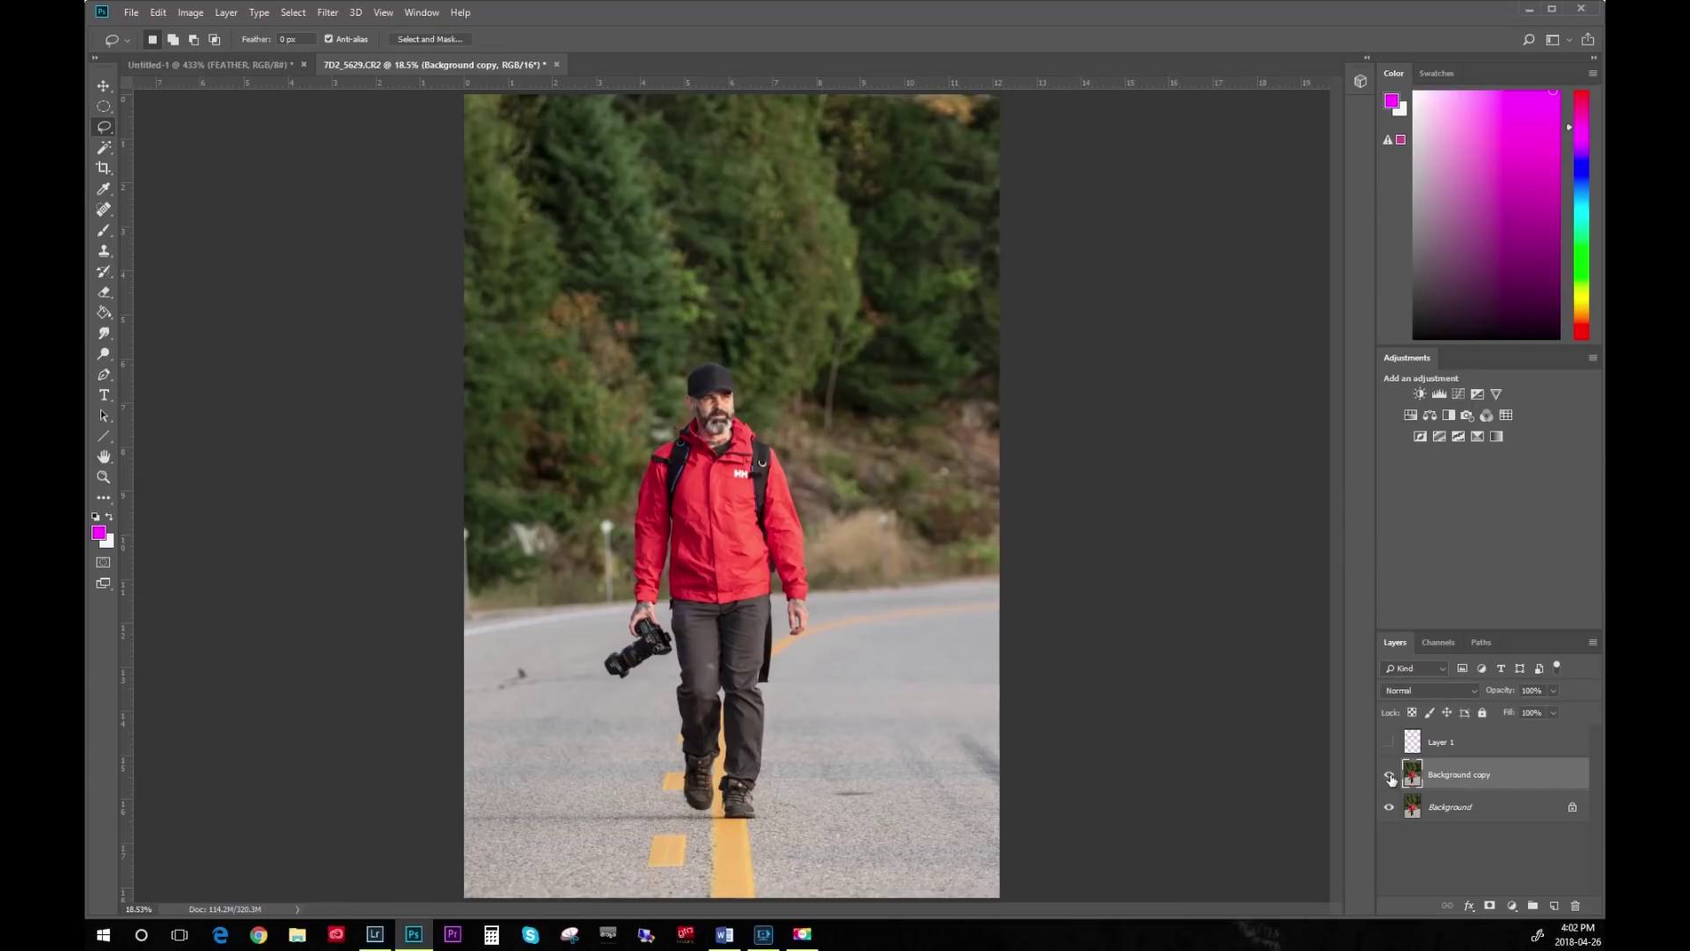
pyautogui.click(1389, 775)
pyautogui.click(1389, 775)
pyautogui.click(1389, 776)
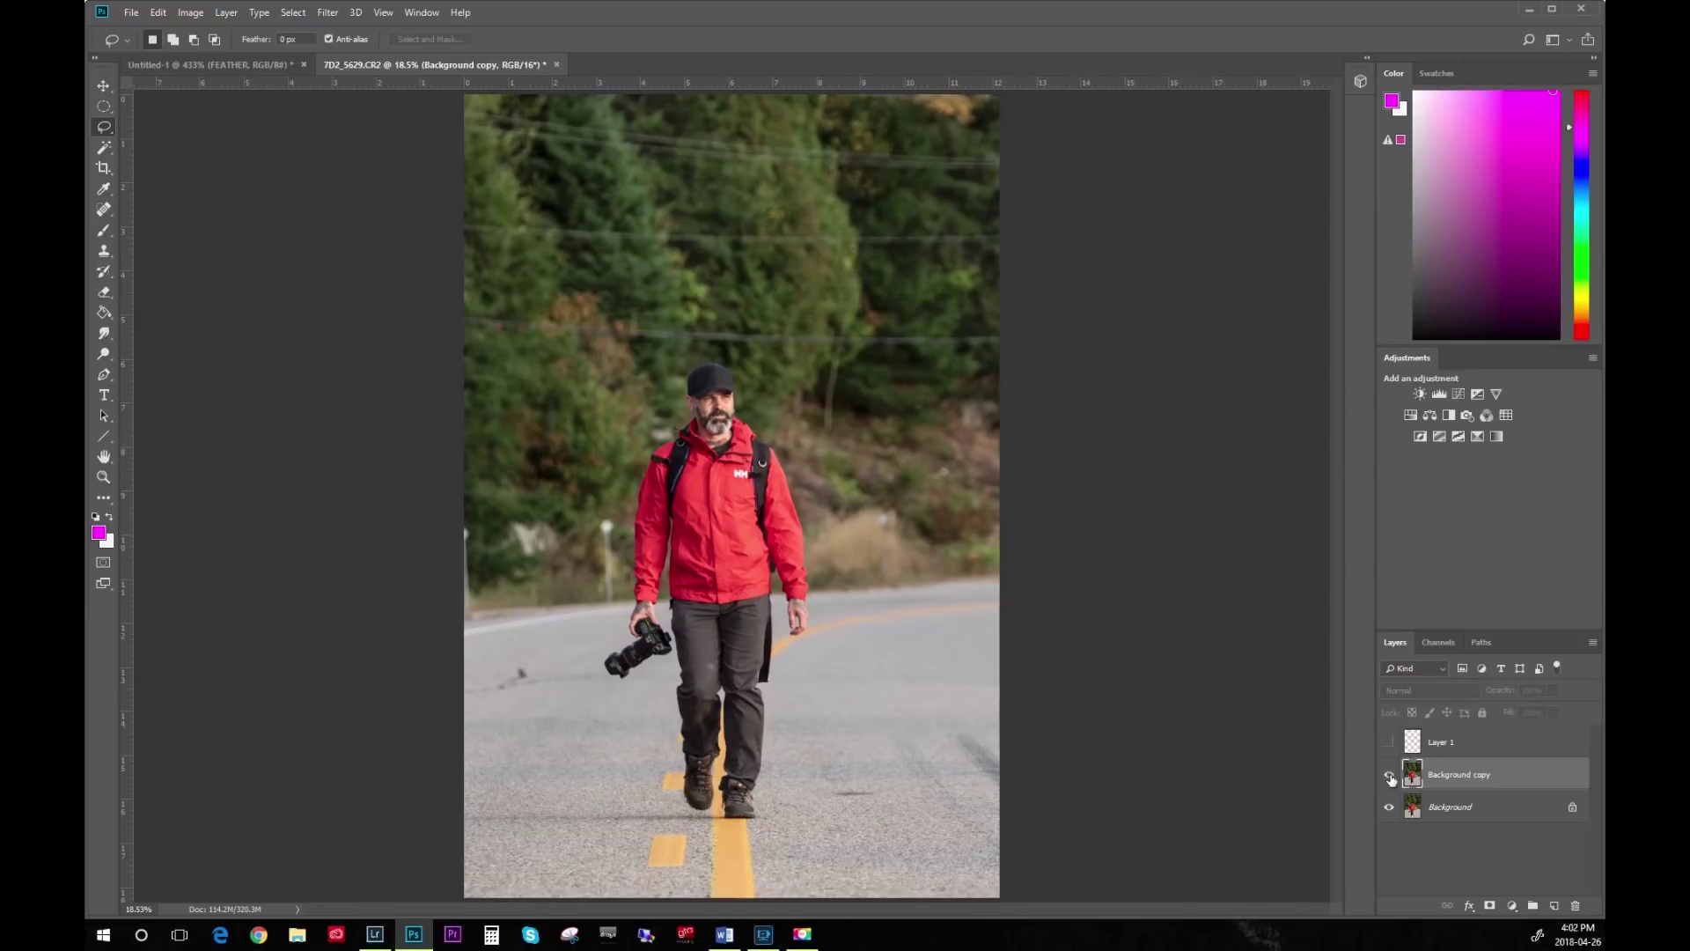
pyautogui.click(1389, 775)
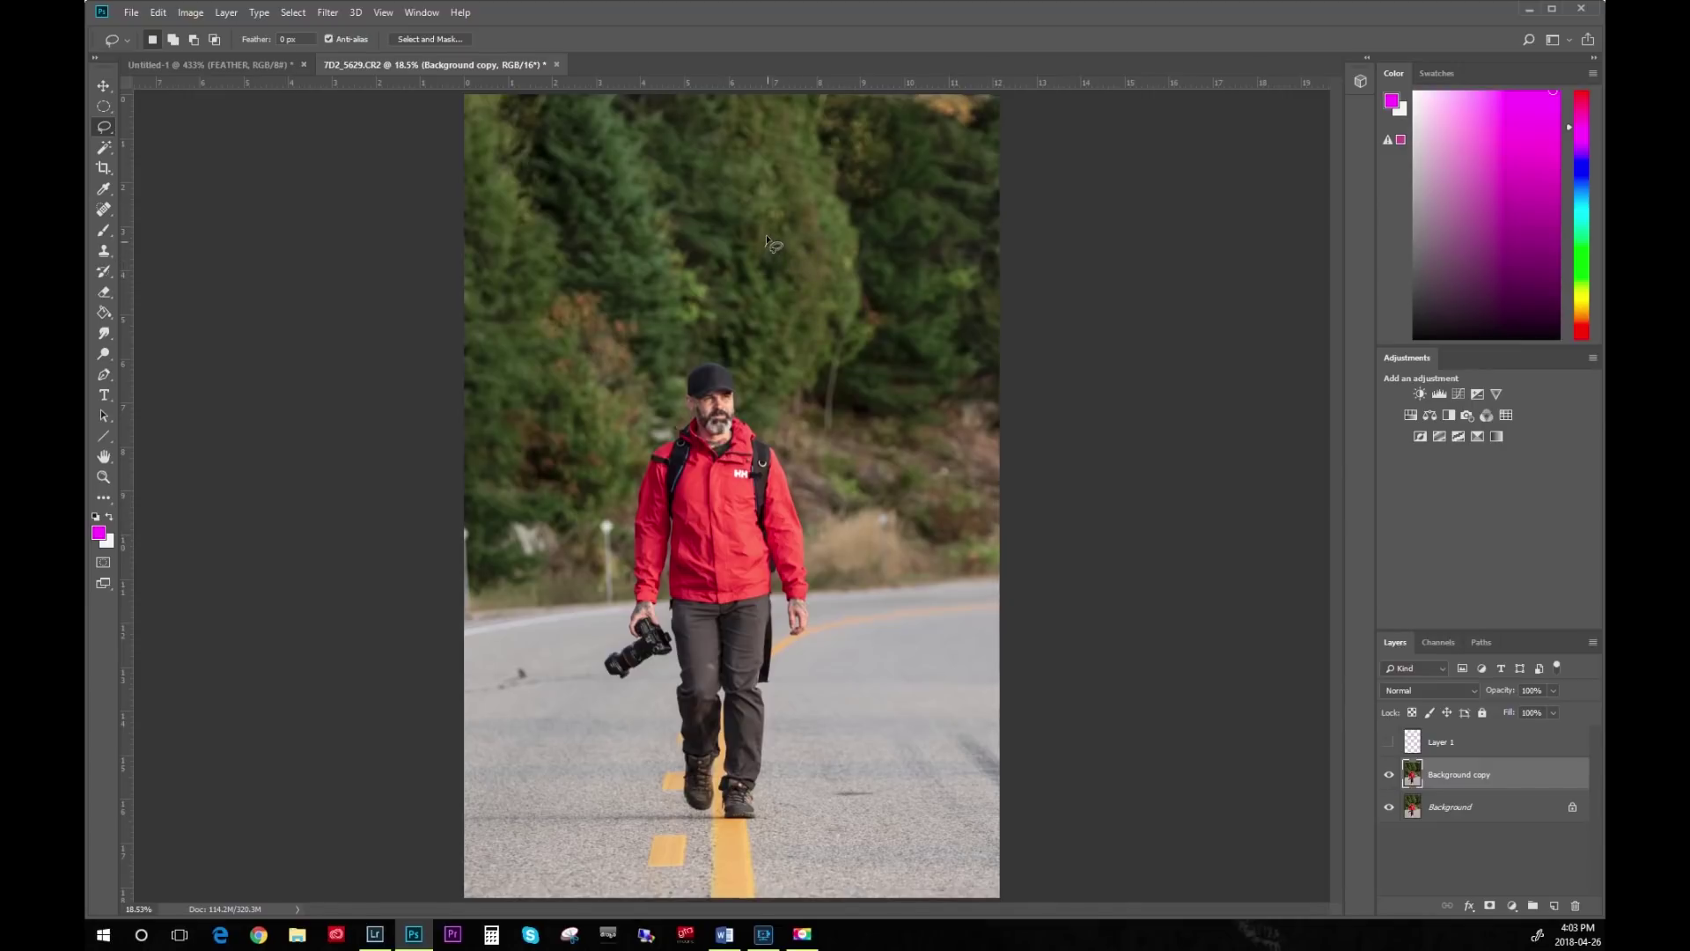
pyautogui.press('F2')
pyautogui.click(1388, 776)
pyautogui.click(1389, 776)
# Remove the orange leaves along the photo's upper edge and the bright patch in the dark trees with content-aware fills.
pyautogui.moveTo(890, 93)
pyautogui.mouseDown()
pyautogui.moveTo(959, 130)
pyautogui.moveTo(992, 99)
pyautogui.mouseUp()
pyautogui.press('F2')
pyautogui.moveTo(951, 293)
pyautogui.mouseDown()
pyautogui.moveTo(982, 283)
pyautogui.moveTo(975, 264)
pyautogui.moveTo(944, 280)
pyautogui.moveTo(965, 297)
pyautogui.mouseUp()
pyautogui.press('F2')
pyautogui.click(947, 292)
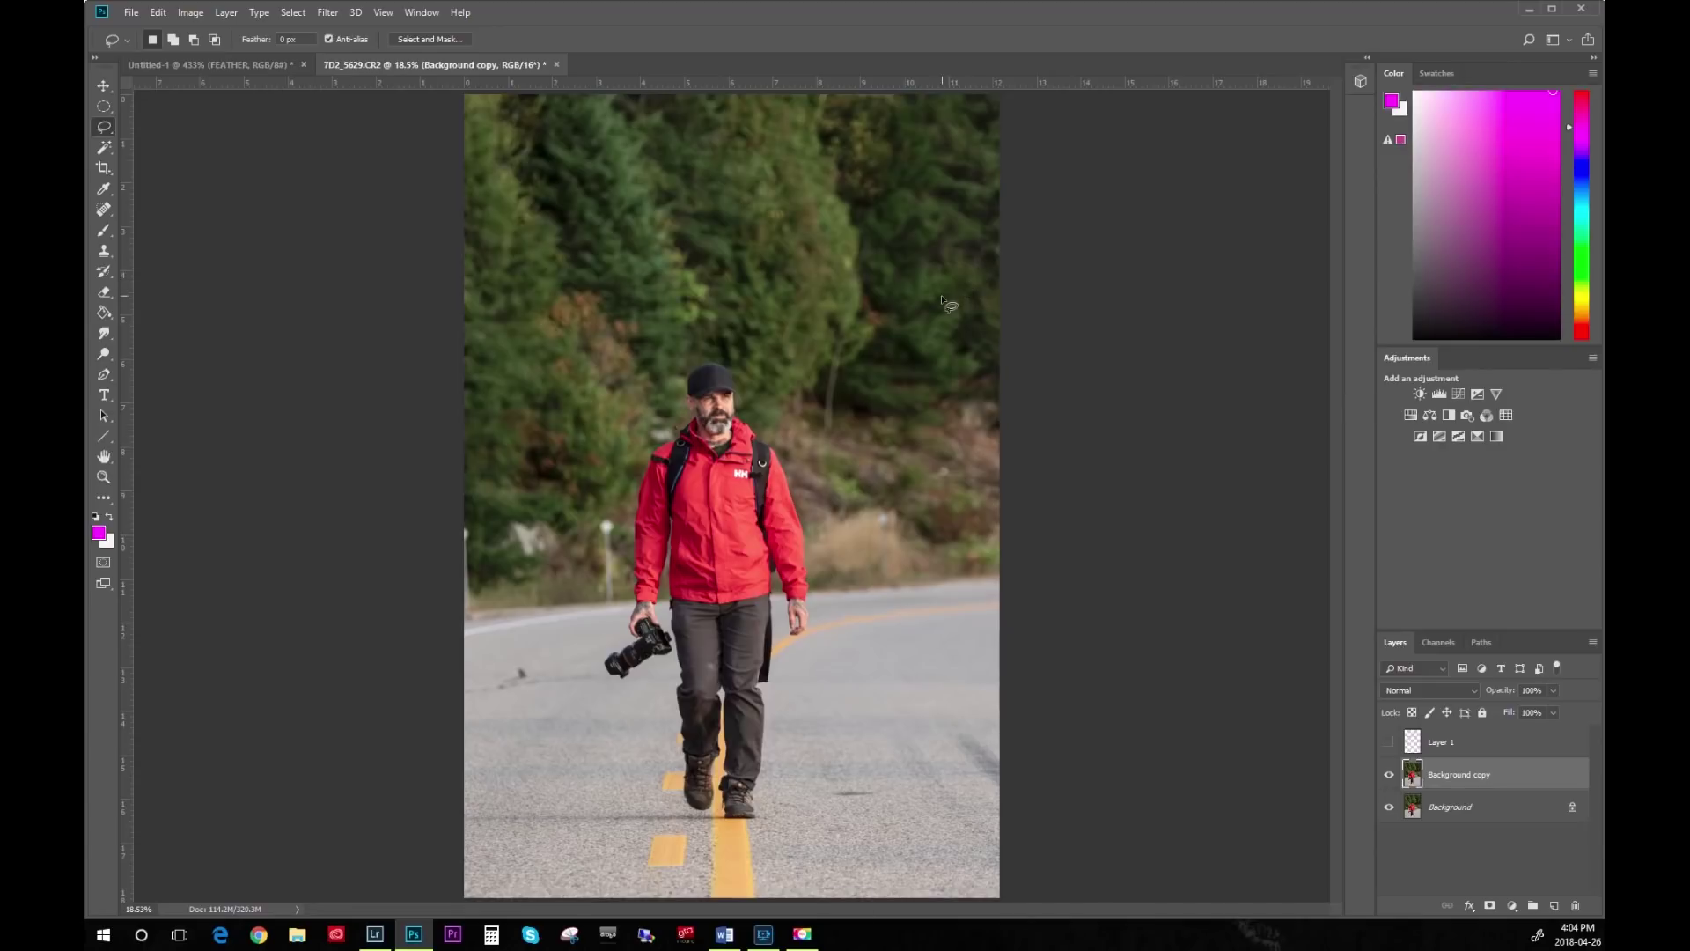
# Remove the thin bare tree trunk at the forest edge behind the man with lassoed content-aware fills.
pyautogui.moveTo(837, 370)
pyautogui.mouseDown()
pyautogui.moveTo(843, 338)
pyautogui.moveTo(837, 432)
pyautogui.mouseUp()
pyautogui.press('F2')
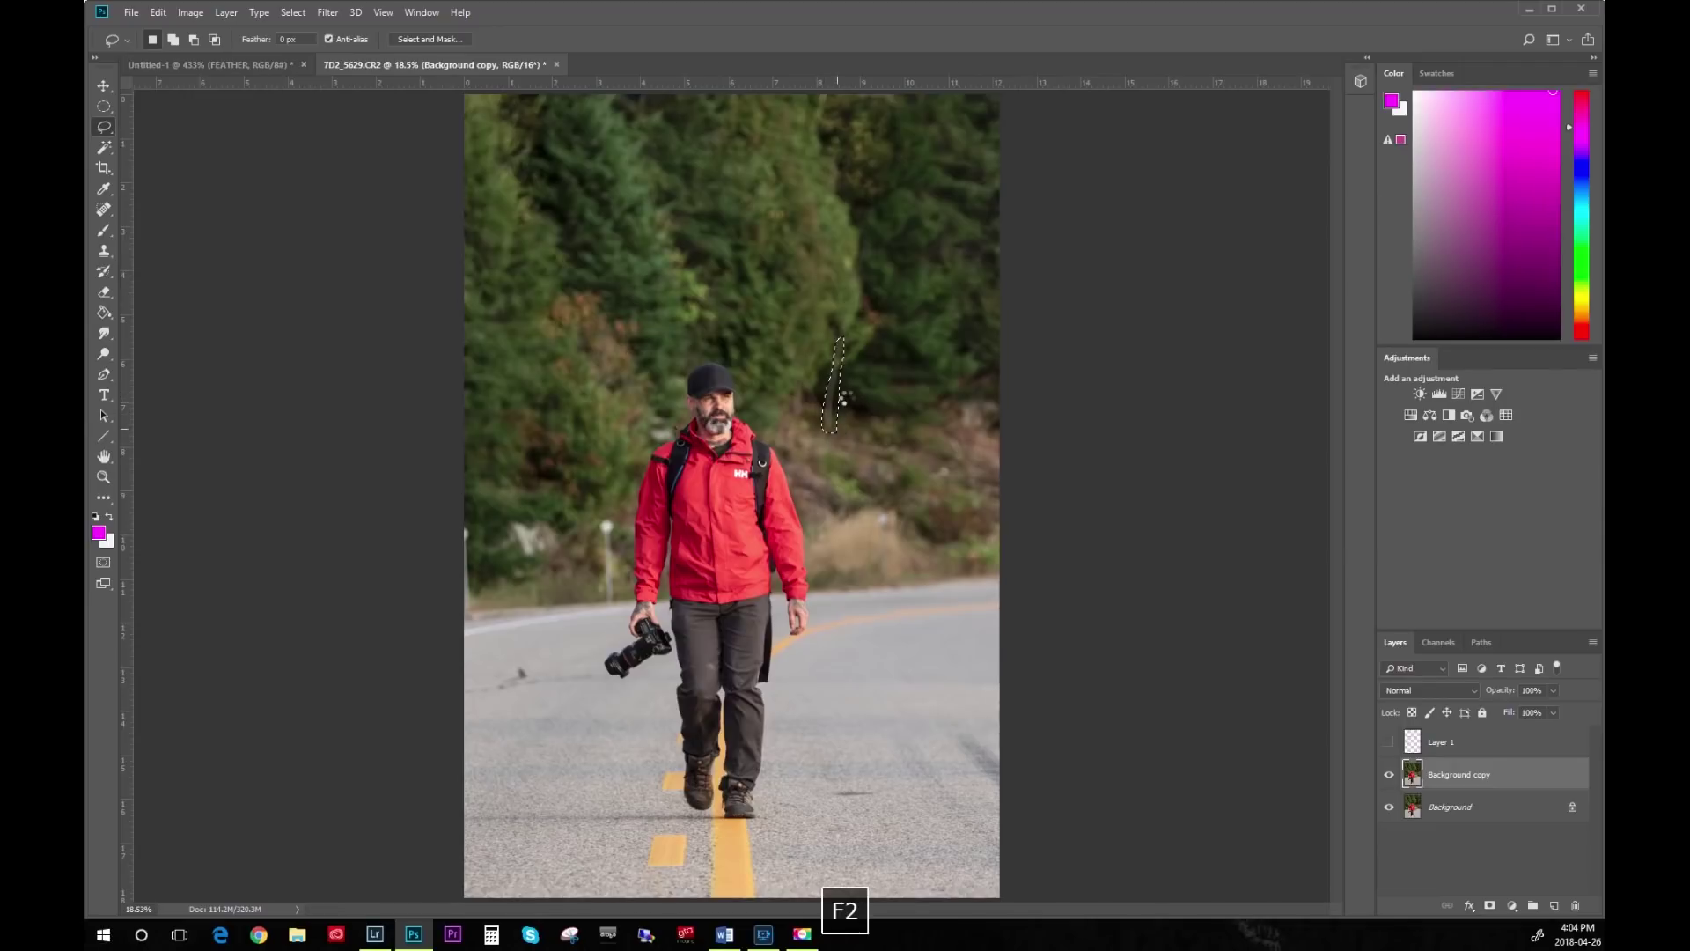
pyautogui.moveTo(839, 377)
pyautogui.mouseDown()
pyautogui.moveTo(838, 392)
pyautogui.moveTo(799, 384)
pyautogui.moveTo(810, 424)
pyautogui.mouseUp()
pyautogui.press('F2')
pyautogui.press('F2')
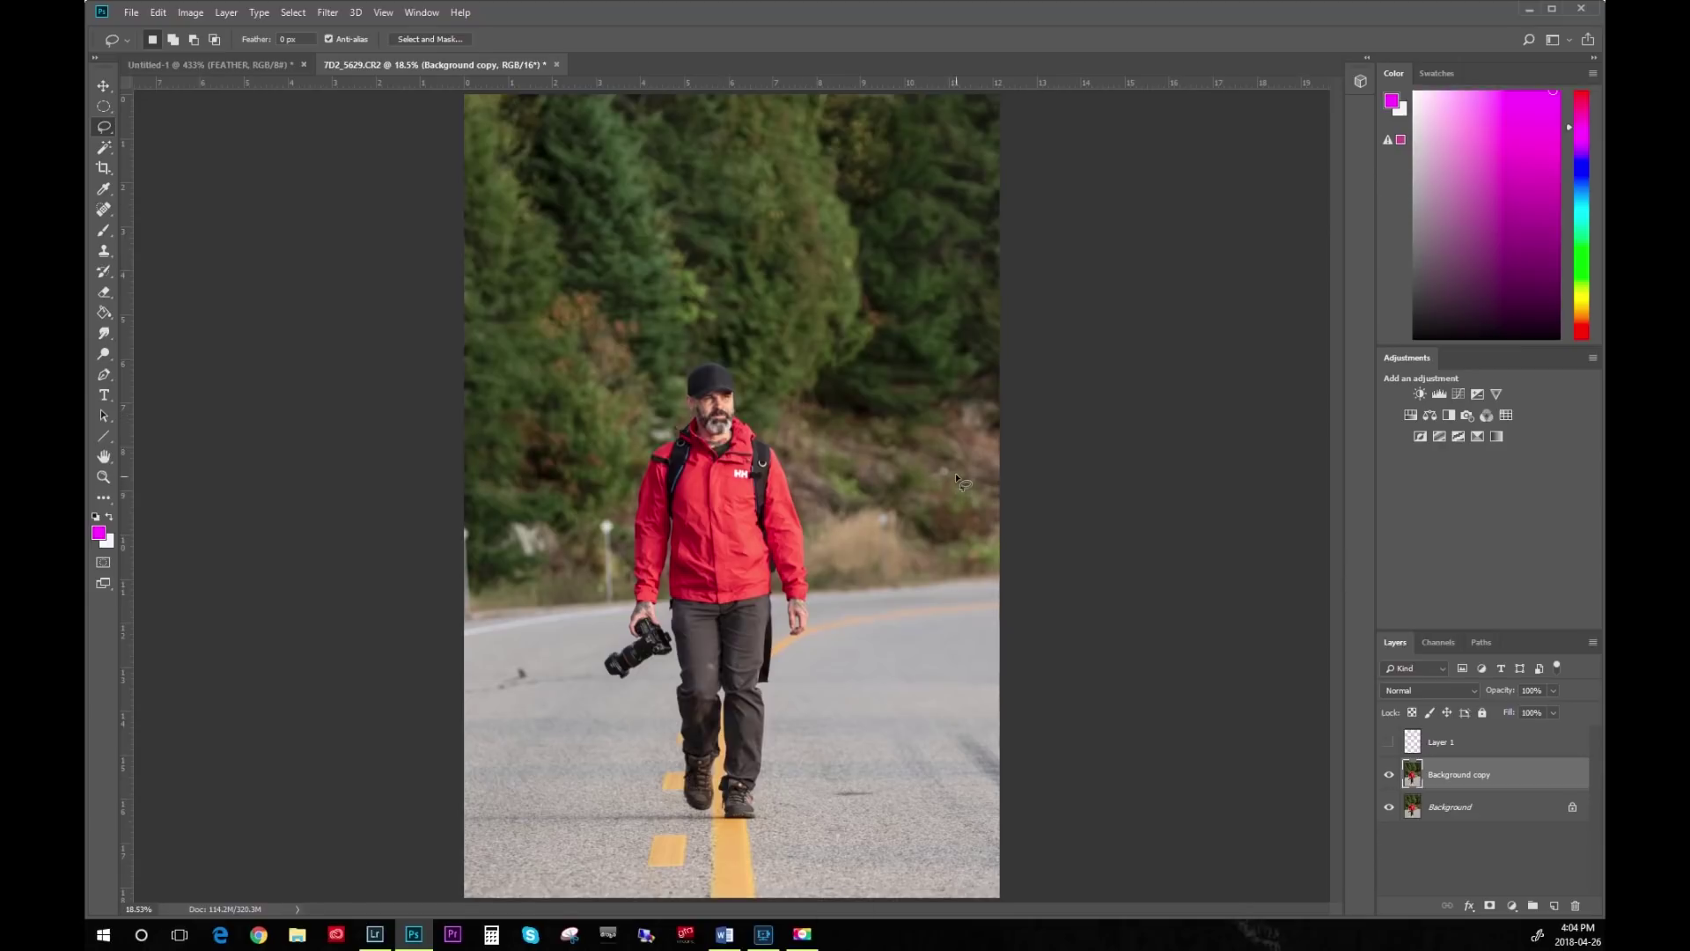
# Remove the pale spot on the rocky slope and the white marker by the dry grass with content-aware fills.
pyautogui.moveTo(938, 476)
pyautogui.mouseDown()
pyautogui.moveTo(893, 537)
pyautogui.moveTo(891, 512)
pyautogui.moveTo(876, 517)
pyautogui.moveTo(896, 563)
pyautogui.mouseUp()
pyautogui.press('F2')
pyautogui.press('F2')
# Remove the white roadside post beside the man's camera arm, including its leftover base, with content-aware fills.
pyautogui.moveTo(605, 547)
pyautogui.mouseDown()
pyautogui.moveTo(607, 521)
pyautogui.moveTo(618, 558)
pyautogui.mouseUp()
pyautogui.press('F2')
pyautogui.press('F2')
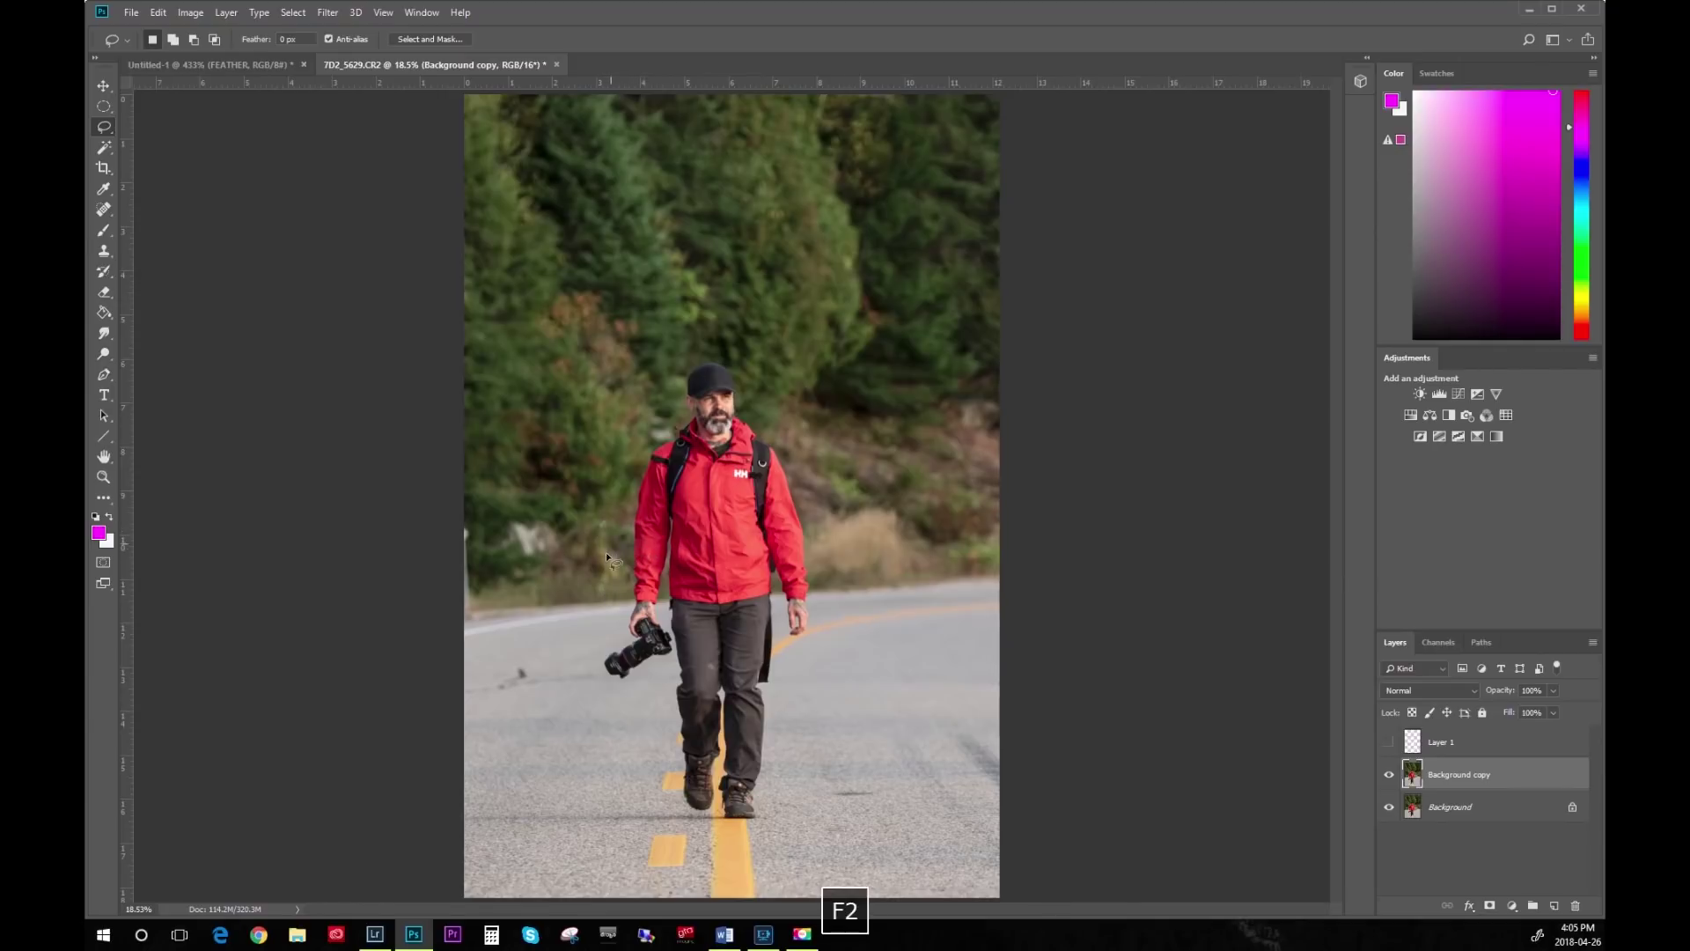
pyautogui.moveTo(608, 549); pyautogui.dragTo(609, 570)
pyautogui.press('F2')
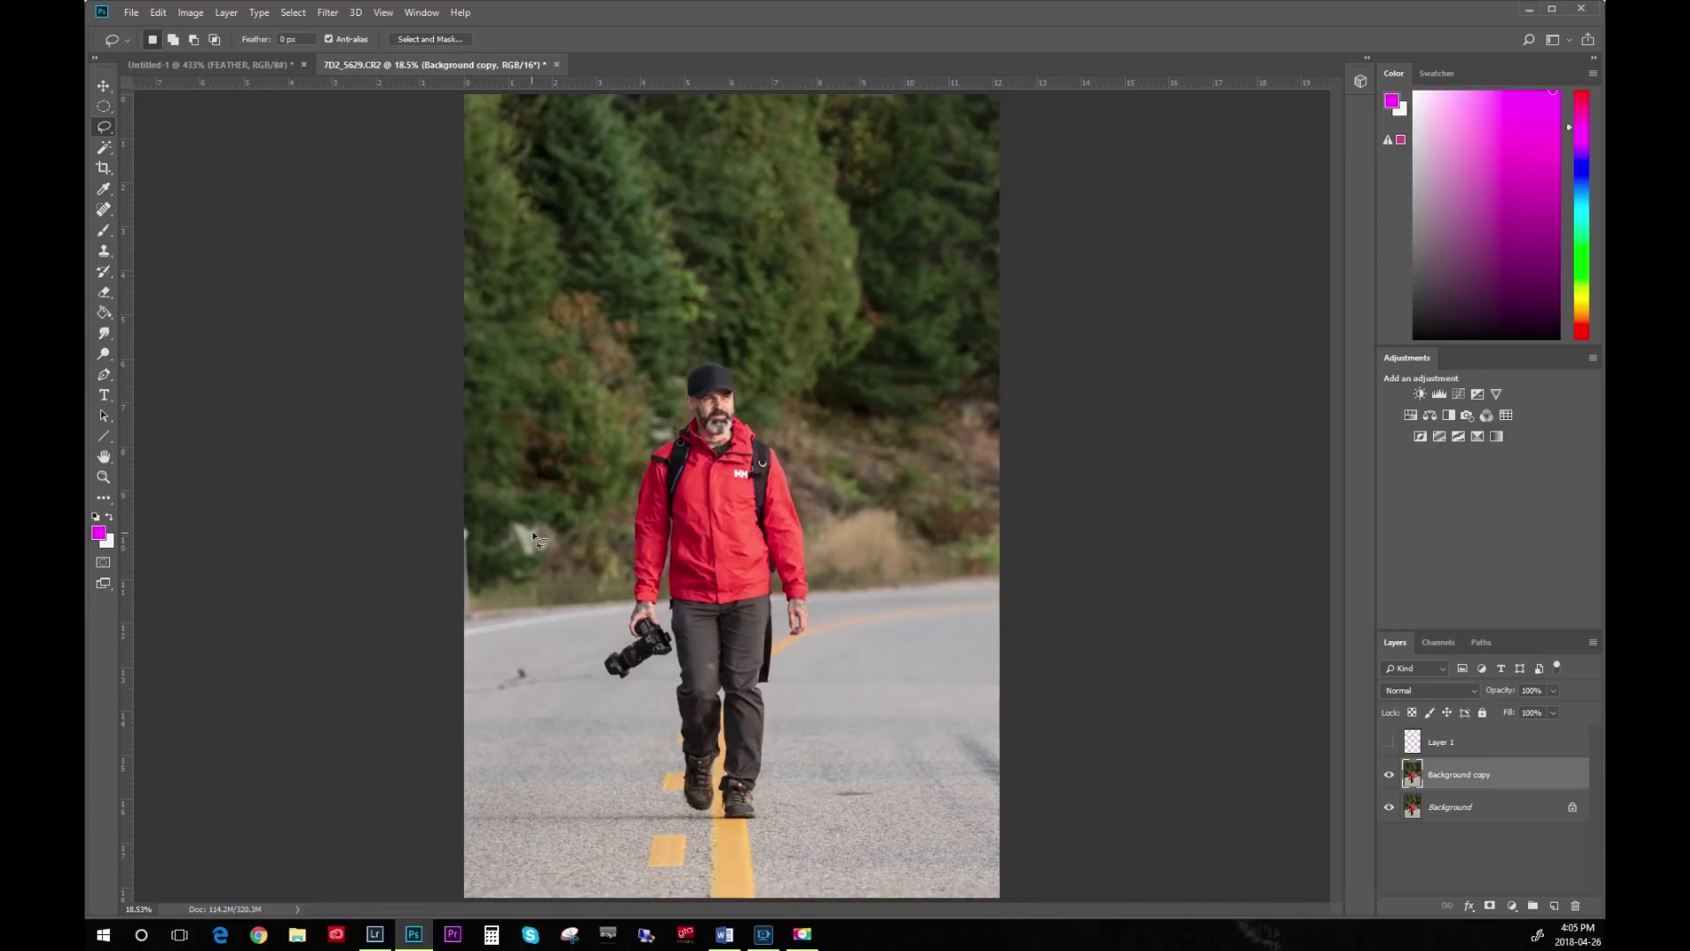
# Remove the light rock in the bushes and the white post at the photo's left edge with content-aware fills.
pyautogui.moveTo(532, 527)
pyautogui.mouseDown()
pyautogui.moveTo(503, 521)
pyautogui.moveTo(521, 562)
pyautogui.moveTo(564, 551)
pyautogui.moveTo(562, 532)
pyautogui.mouseUp()
pyautogui.press('F2')
pyautogui.moveTo(472, 564)
pyautogui.mouseDown()
pyautogui.moveTo(472, 592)
pyautogui.moveTo(468, 528)
pyautogui.moveTo(491, 583)
pyautogui.mouseUp()
pyautogui.press('F2')
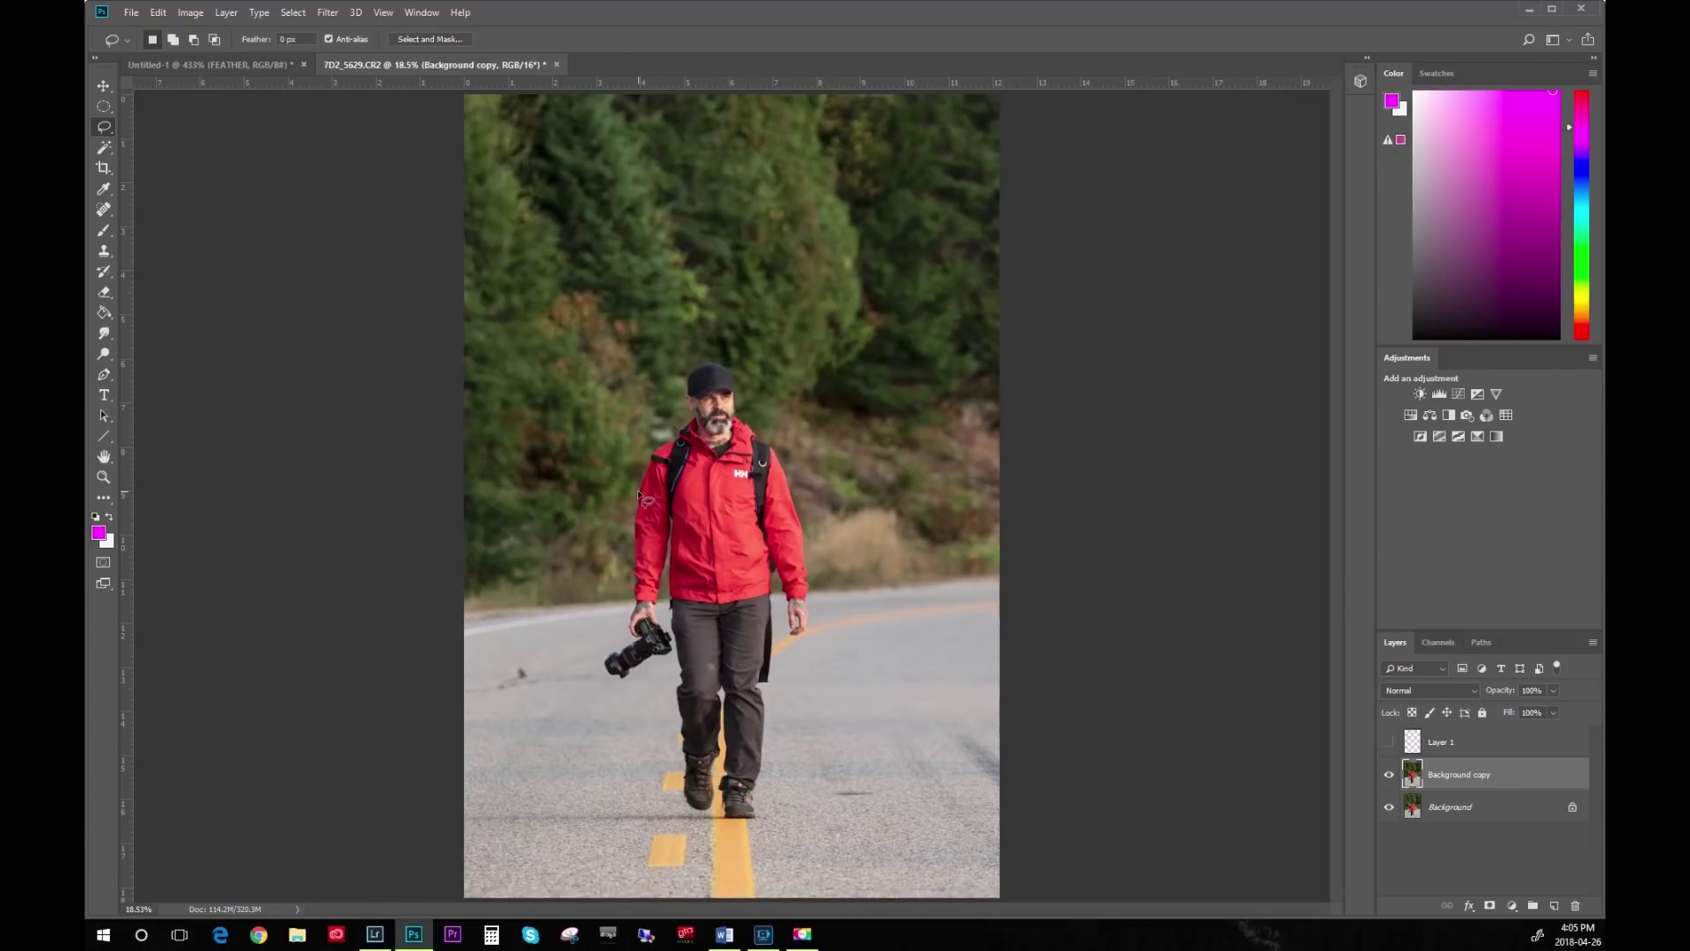
# Remove the pale blotches in the background beside the man's backpack strap with lassoed content-aware fills.
pyautogui.press('z')
pyautogui.moveTo(668, 451); pyautogui.dragTo(629, 436)
pyautogui.press('space')
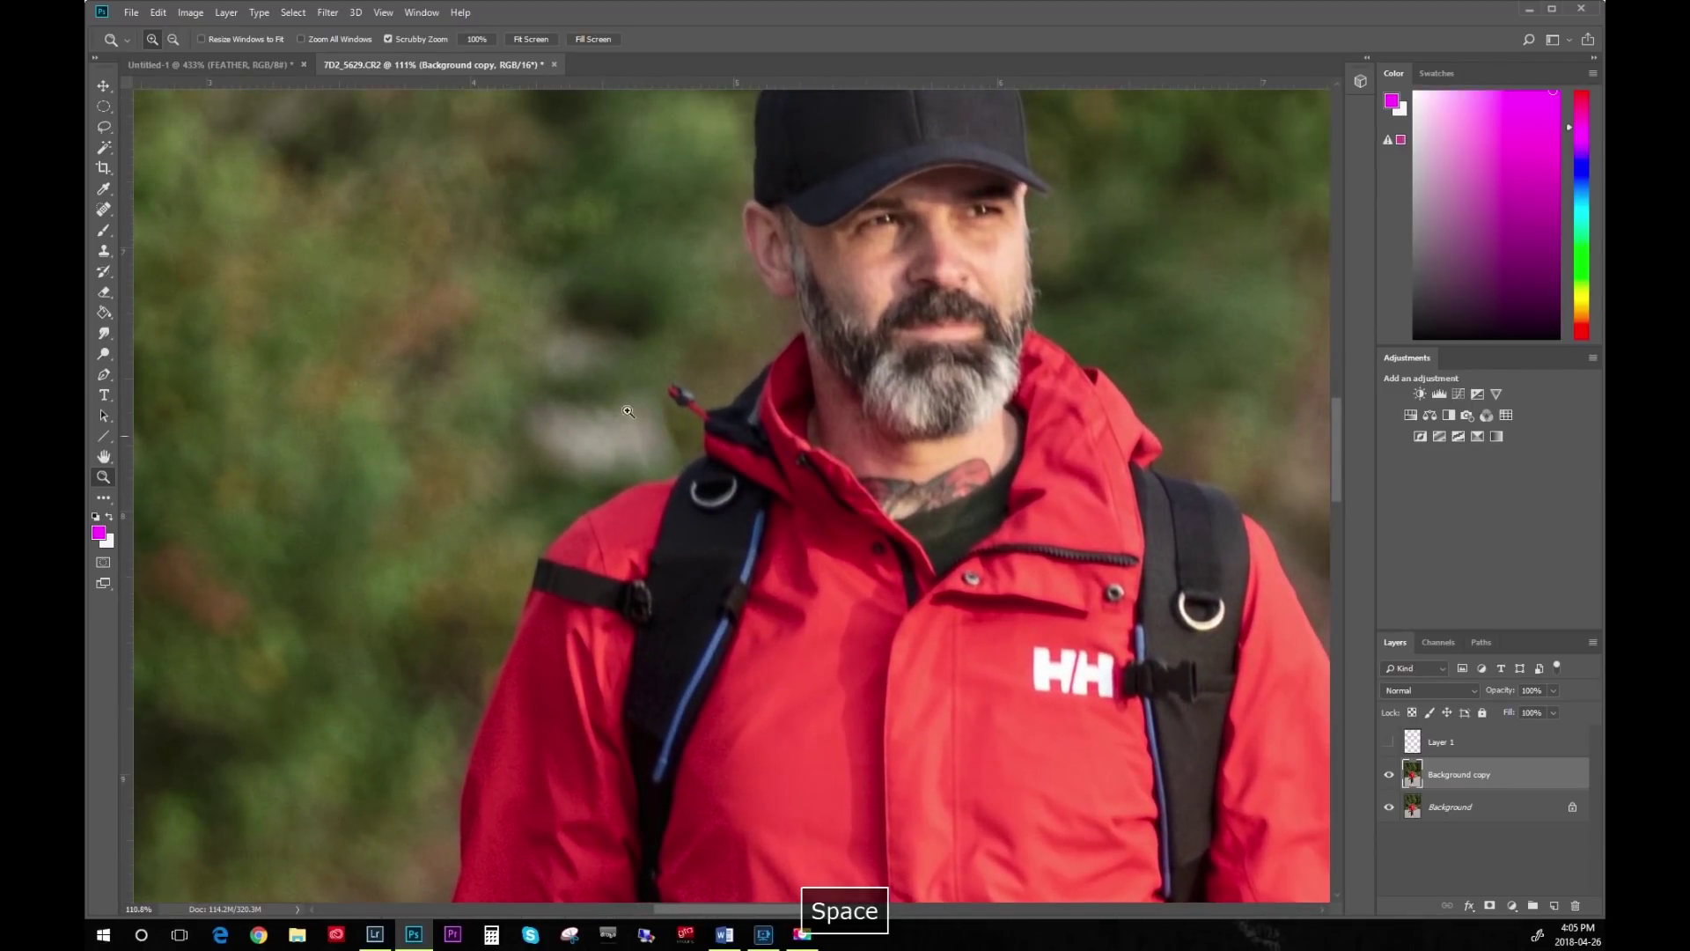
pyautogui.press('l')
pyautogui.moveTo(607, 377)
pyautogui.mouseDown()
pyautogui.moveTo(655, 340)
pyautogui.moveTo(651, 307)
pyautogui.moveTo(556, 289)
pyautogui.moveTo(530, 380)
pyautogui.moveTo(643, 389)
pyautogui.moveTo(674, 410)
pyautogui.moveTo(685, 469)
pyautogui.moveTo(587, 493)
pyautogui.moveTo(539, 480)
pyautogui.moveTo(504, 424)
pyautogui.moveTo(519, 384)
pyautogui.moveTo(564, 386)
pyautogui.mouseUp()
pyautogui.press('F2')
pyautogui.press('F2')
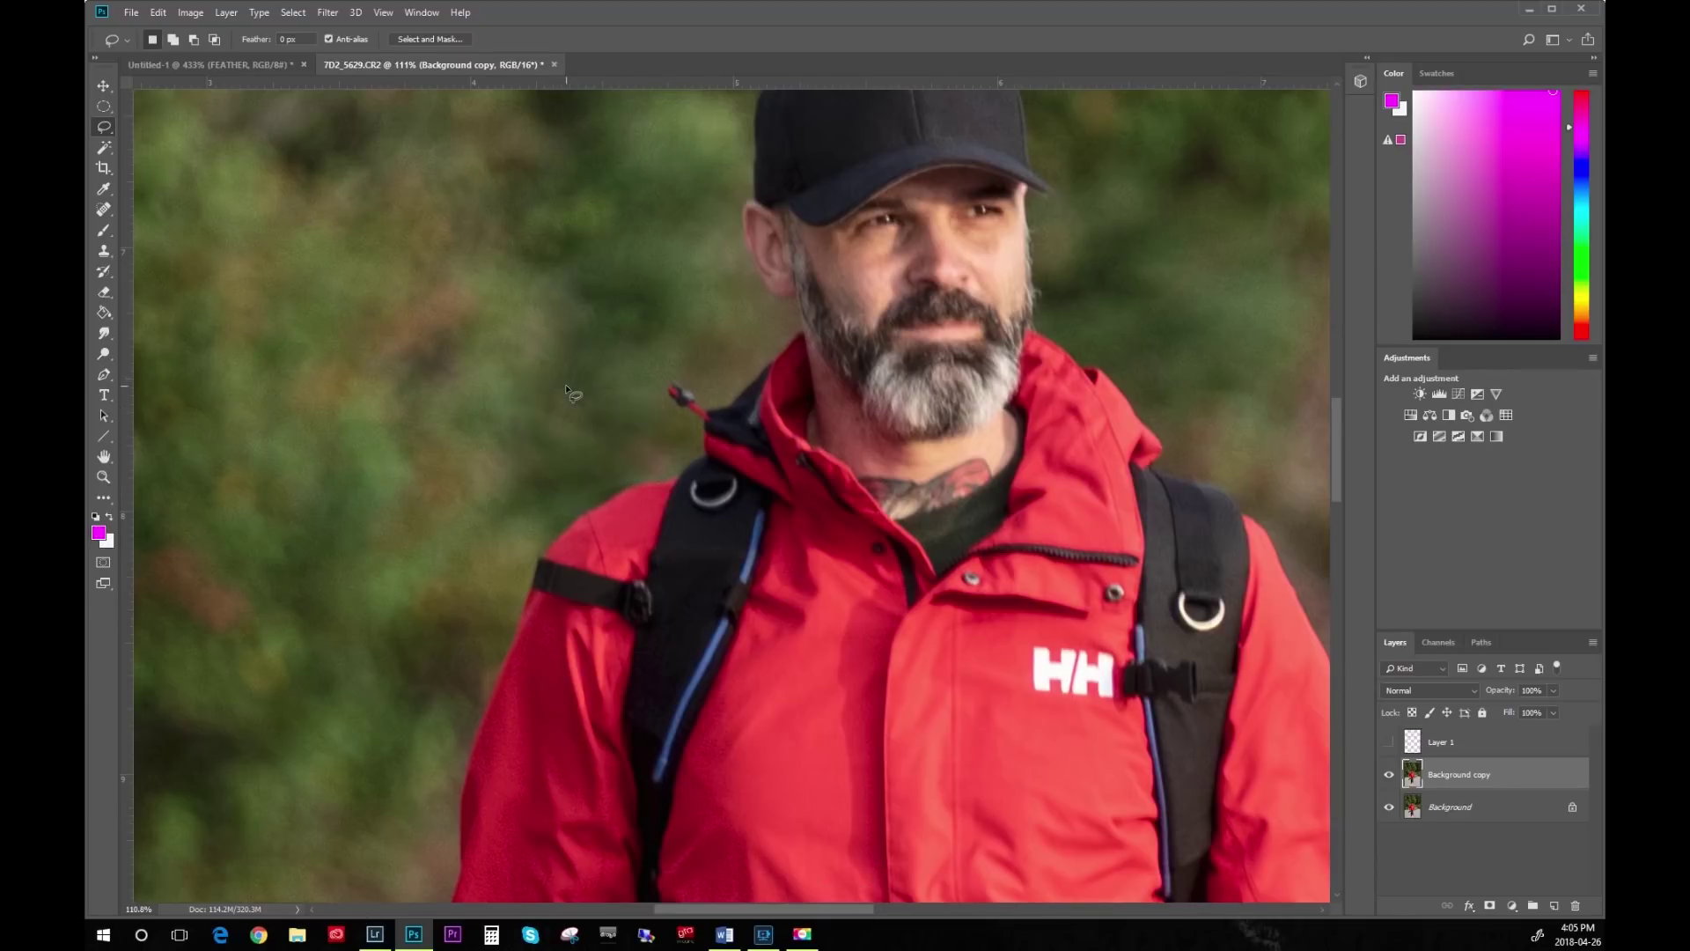
# Remove the pale spot and streak above the knee of the man's trouser leg on the camera side with a lassoed content-aware fill.
pyautogui.press('space')
pyautogui.scroll(-10, 741, 630)
pyautogui.moveTo(706, 635); pyautogui.dragTo(607, 88)
pyautogui.moveTo(674, 445); pyautogui.dragTo(656, 407)
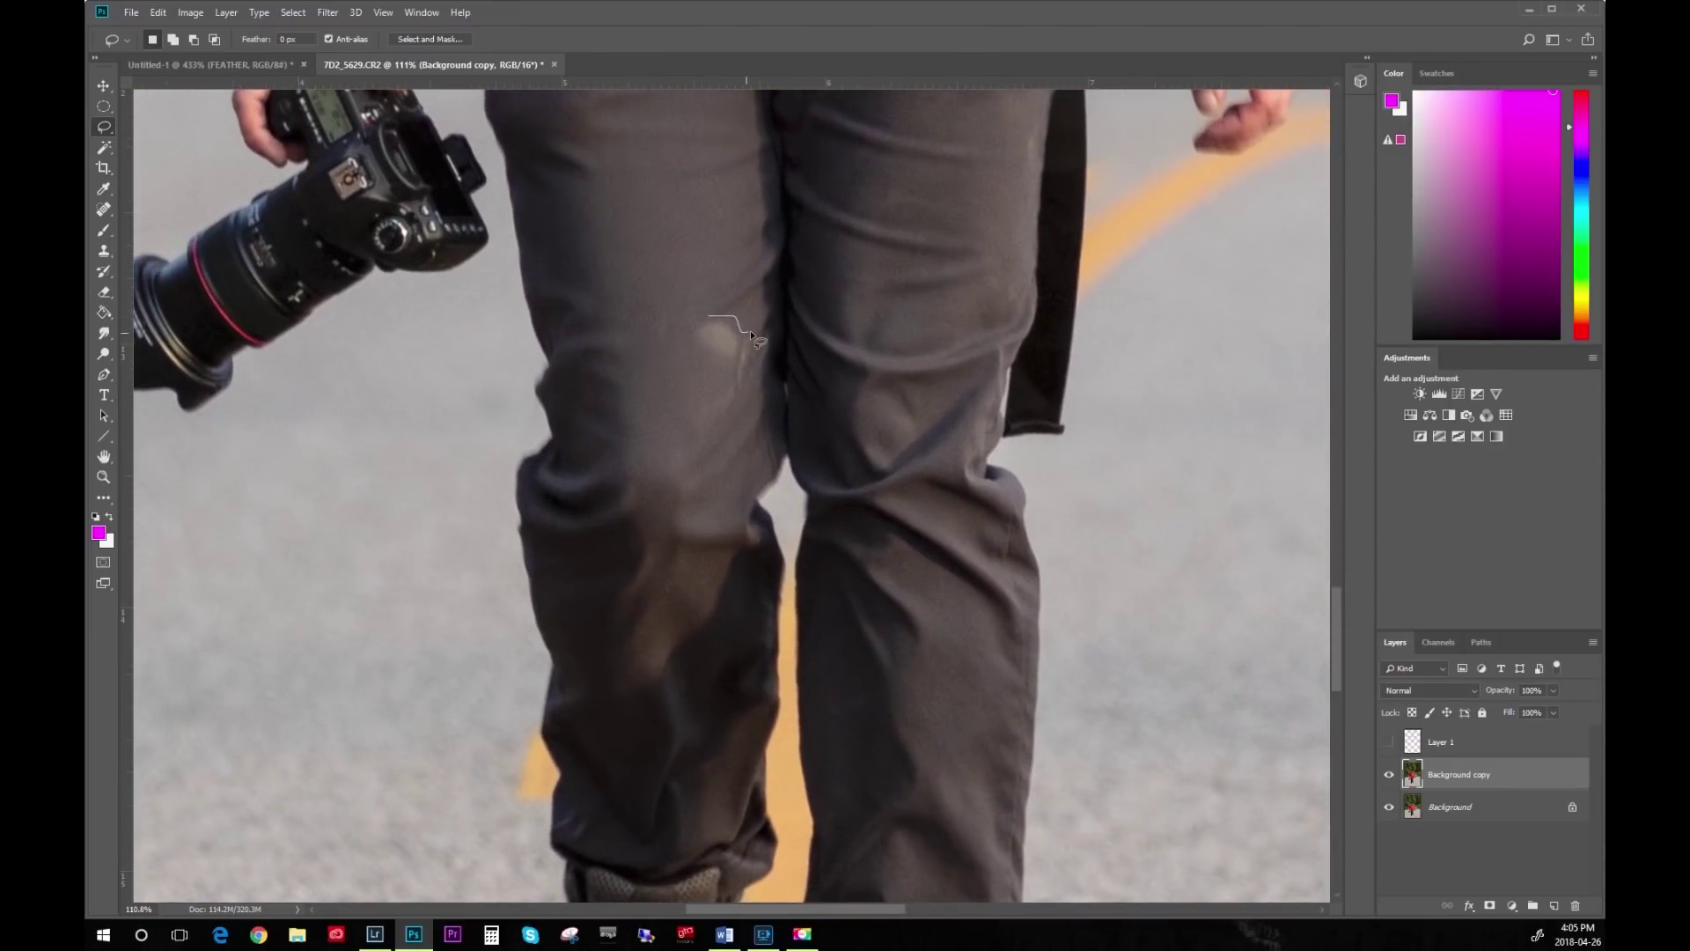
pyautogui.moveTo(748, 363)
pyautogui.mouseDown()
pyautogui.moveTo(717, 423)
pyautogui.moveTo(699, 418)
pyautogui.moveTo(725, 381)
pyautogui.moveTo(683, 337)
pyautogui.mouseUp()
pyautogui.press('F2')
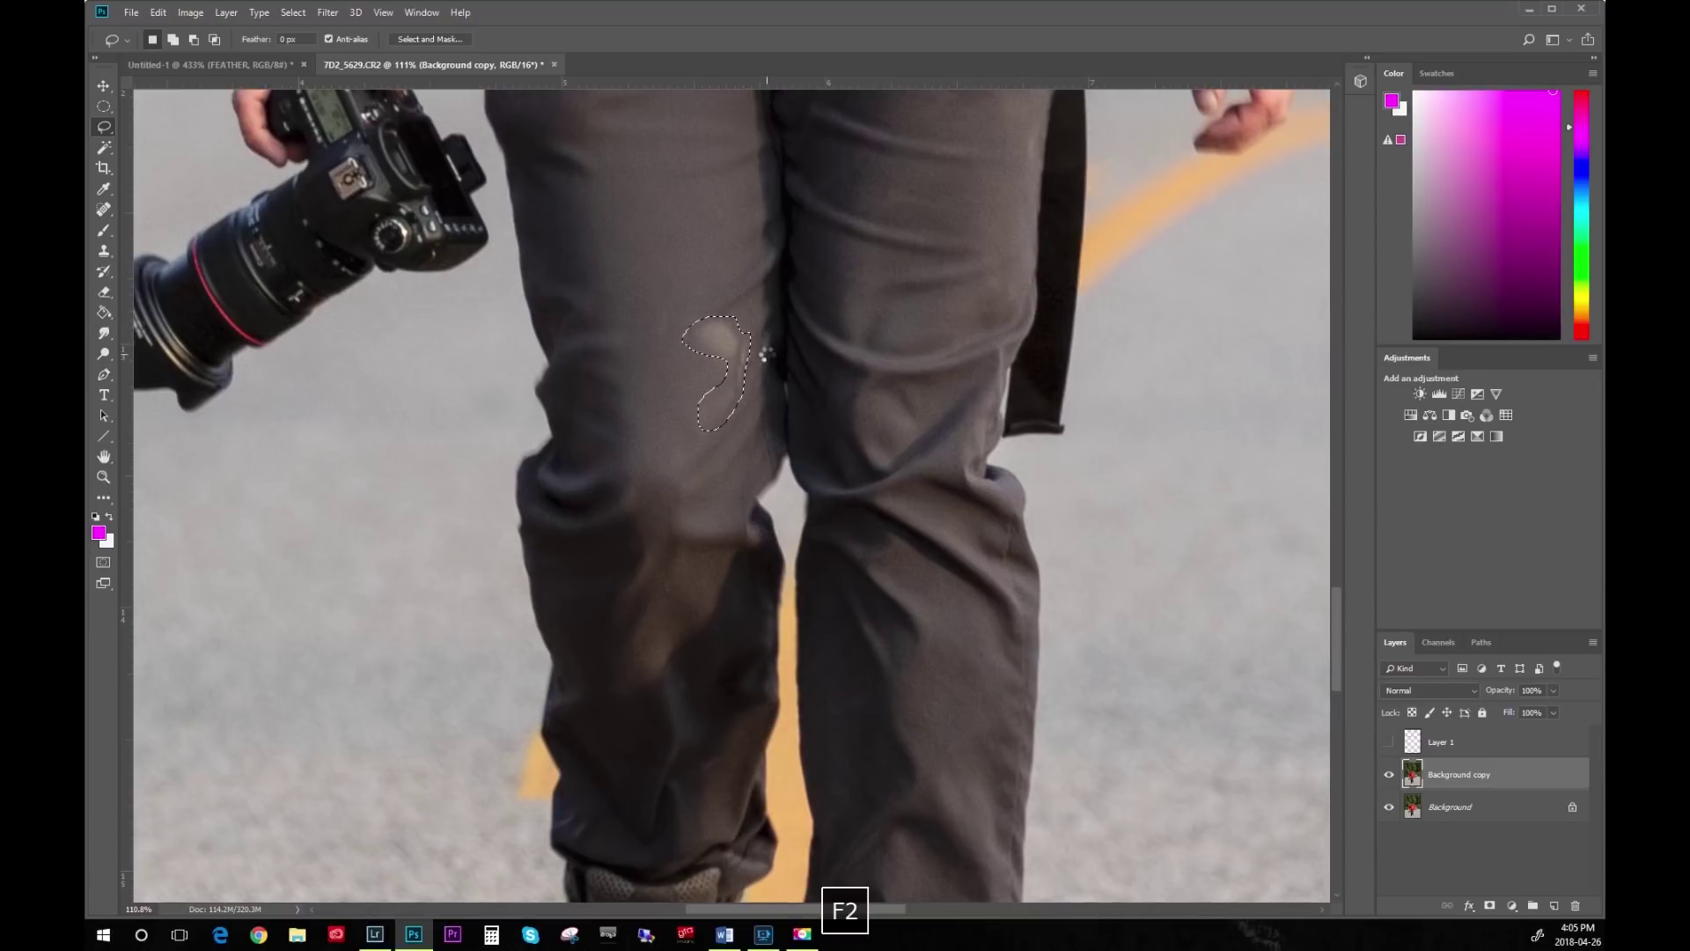
pyautogui.hotkey('ctrl', '0')
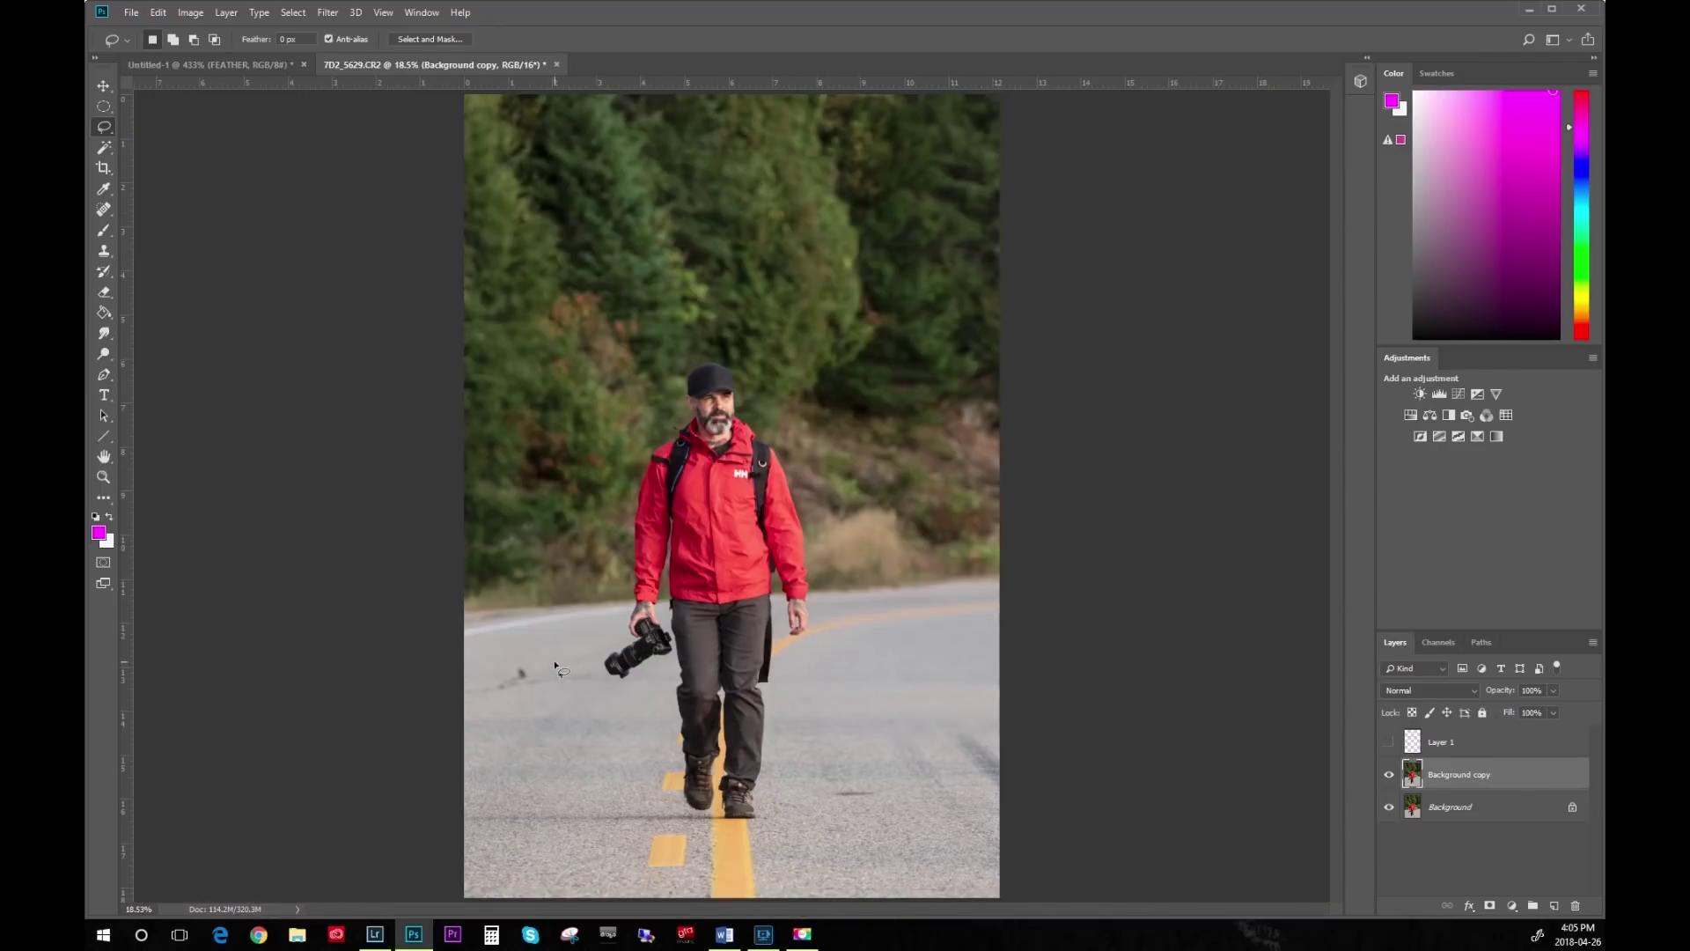
# Remove the dark crack on the road between the photo's left edge and the camera lens with a lassoed content-aware fill.
pyautogui.press('z')
pyautogui.moveTo(532, 682); pyautogui.dragTo(621, 685)
pyautogui.press('space')
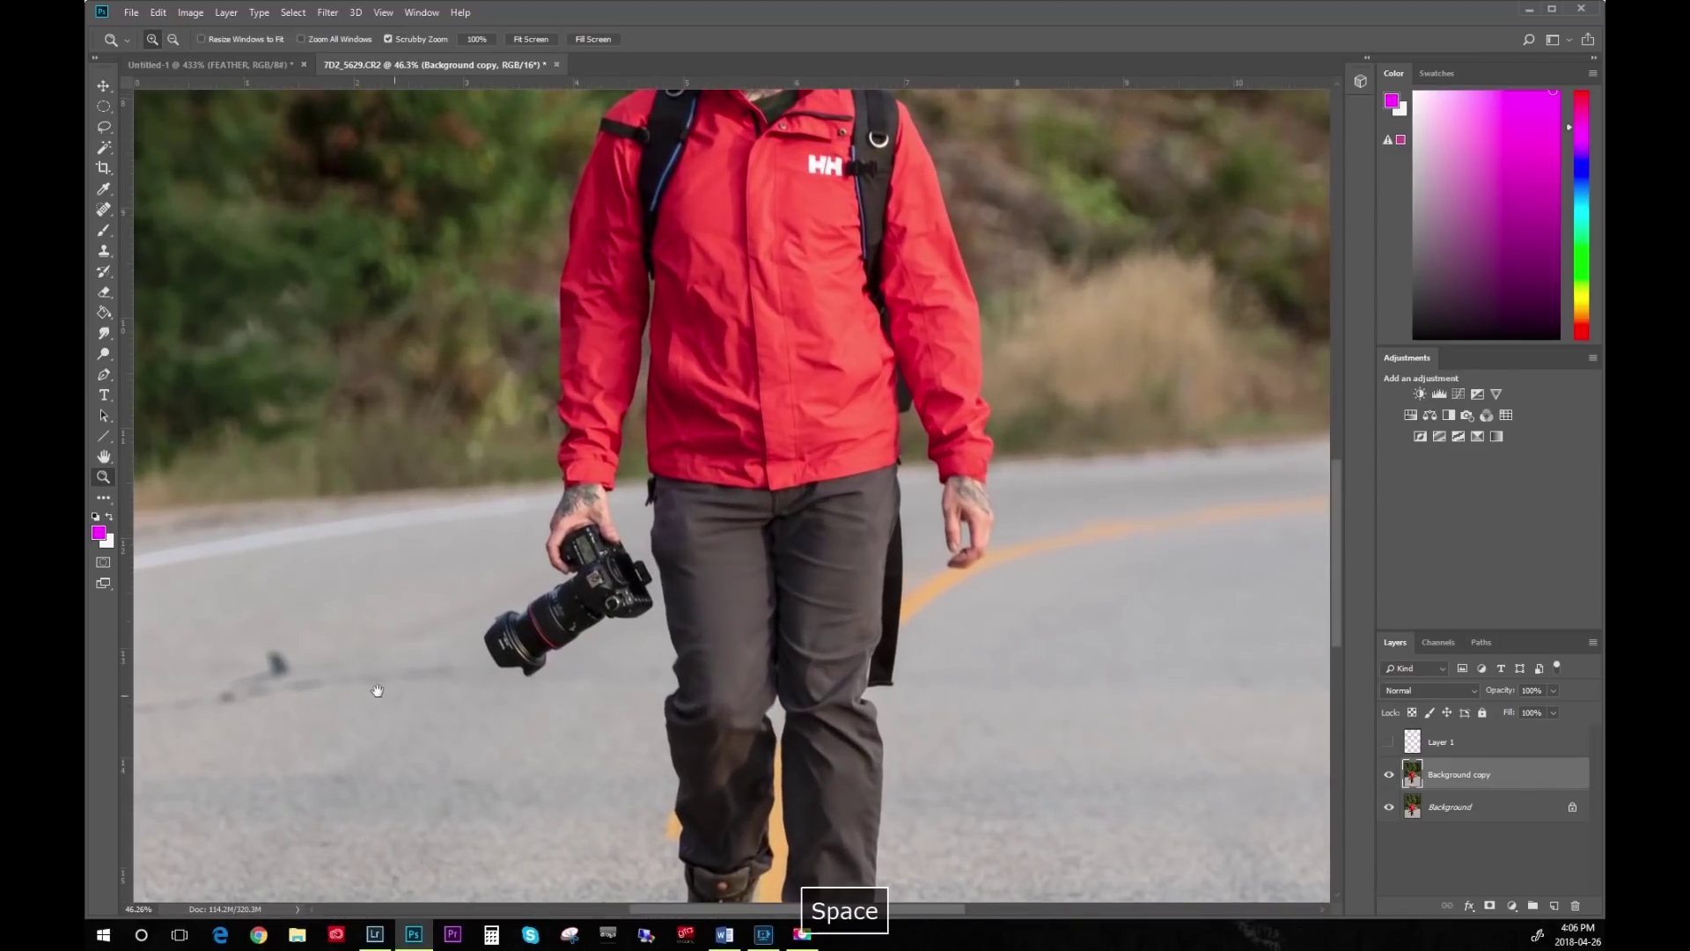
pyautogui.moveTo(374, 688); pyautogui.dragTo(622, 592)
pyautogui.press('l')
pyautogui.moveTo(375, 633)
pyautogui.mouseDown()
pyautogui.moveTo(685, 593)
pyautogui.moveTo(721, 570)
pyautogui.moveTo(567, 577)
pyautogui.moveTo(518, 554)
pyautogui.moveTo(469, 594)
pyautogui.moveTo(398, 633)
pyautogui.mouseUp()
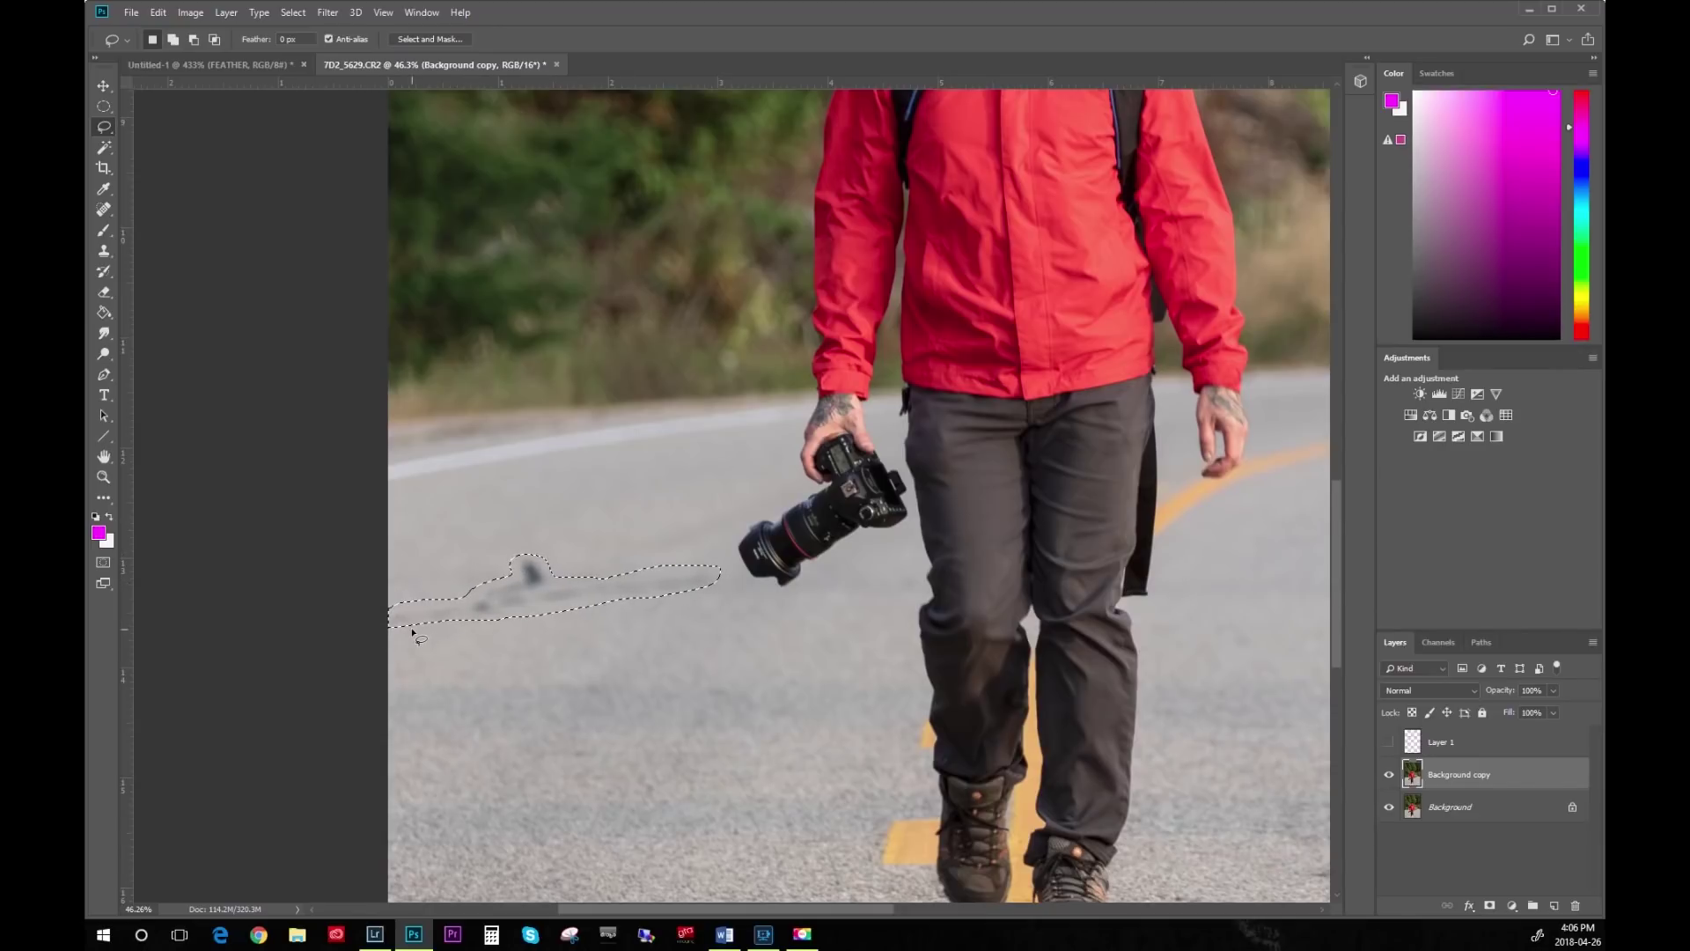
pyautogui.press('F2')
# Remove the small dark mark on the asphalt to the right of the man's boots with a lassoed content-aware fill.
pyautogui.press('space')
pyautogui.moveTo(1184, 679); pyautogui.dragTo(608, 411)
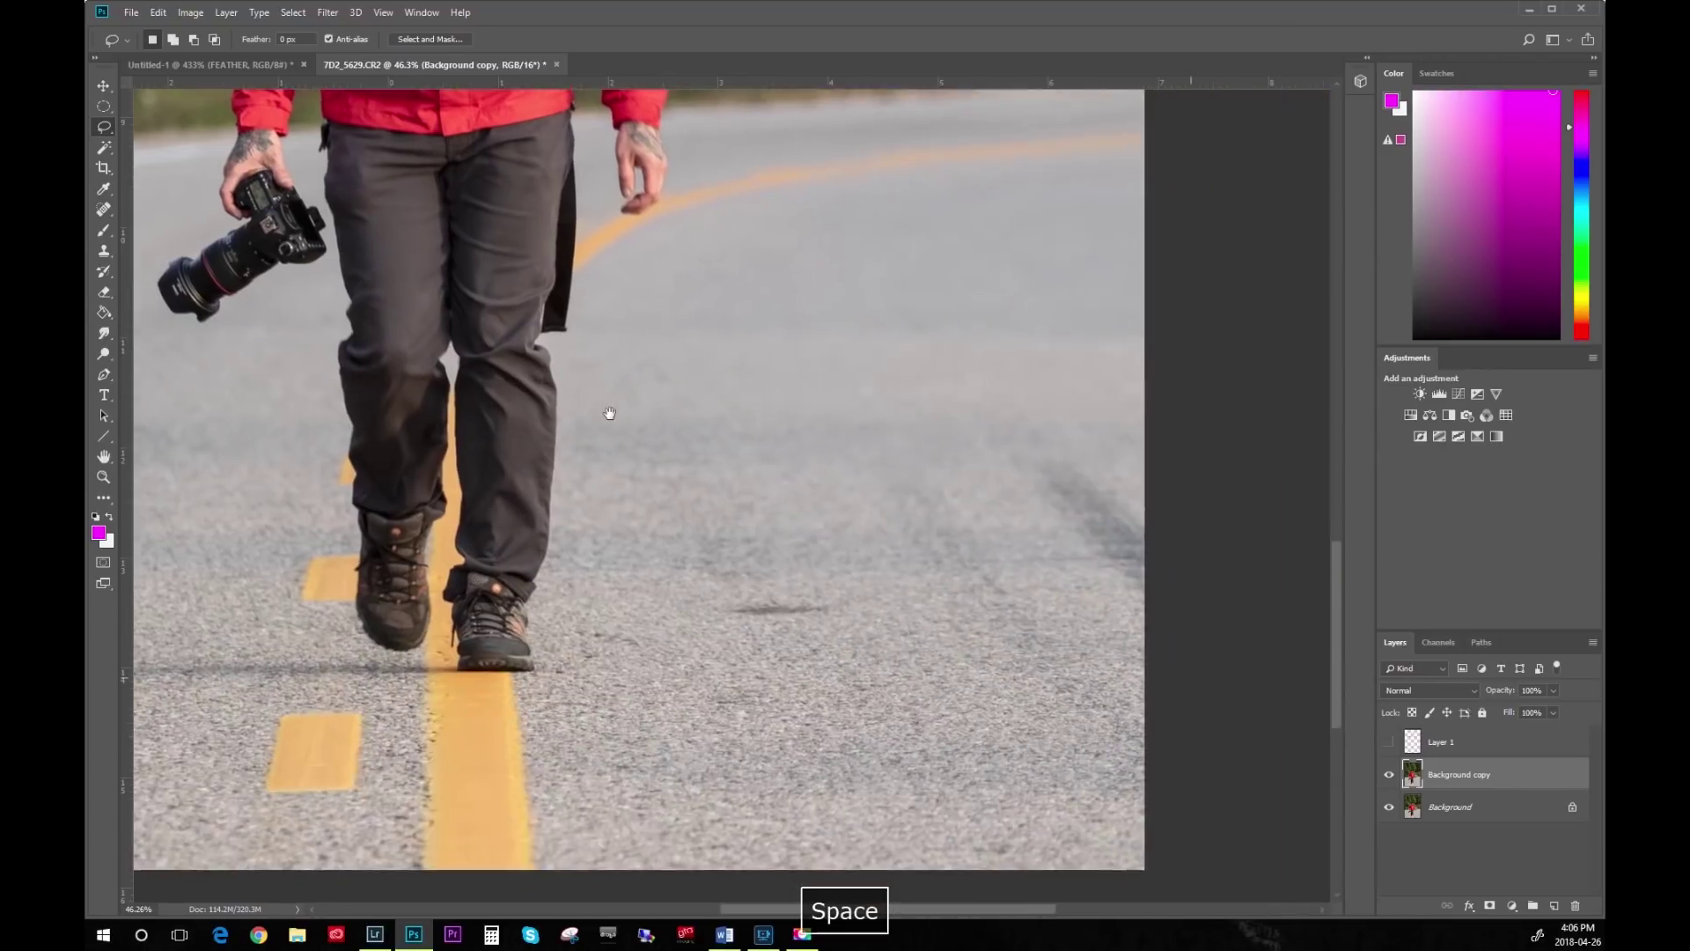
pyautogui.moveTo(635, 541)
pyautogui.mouseDown()
pyautogui.moveTo(700, 538)
pyautogui.moveTo(702, 522)
pyautogui.moveTo(579, 543)
pyautogui.mouseUp()
pyautogui.press('F2')
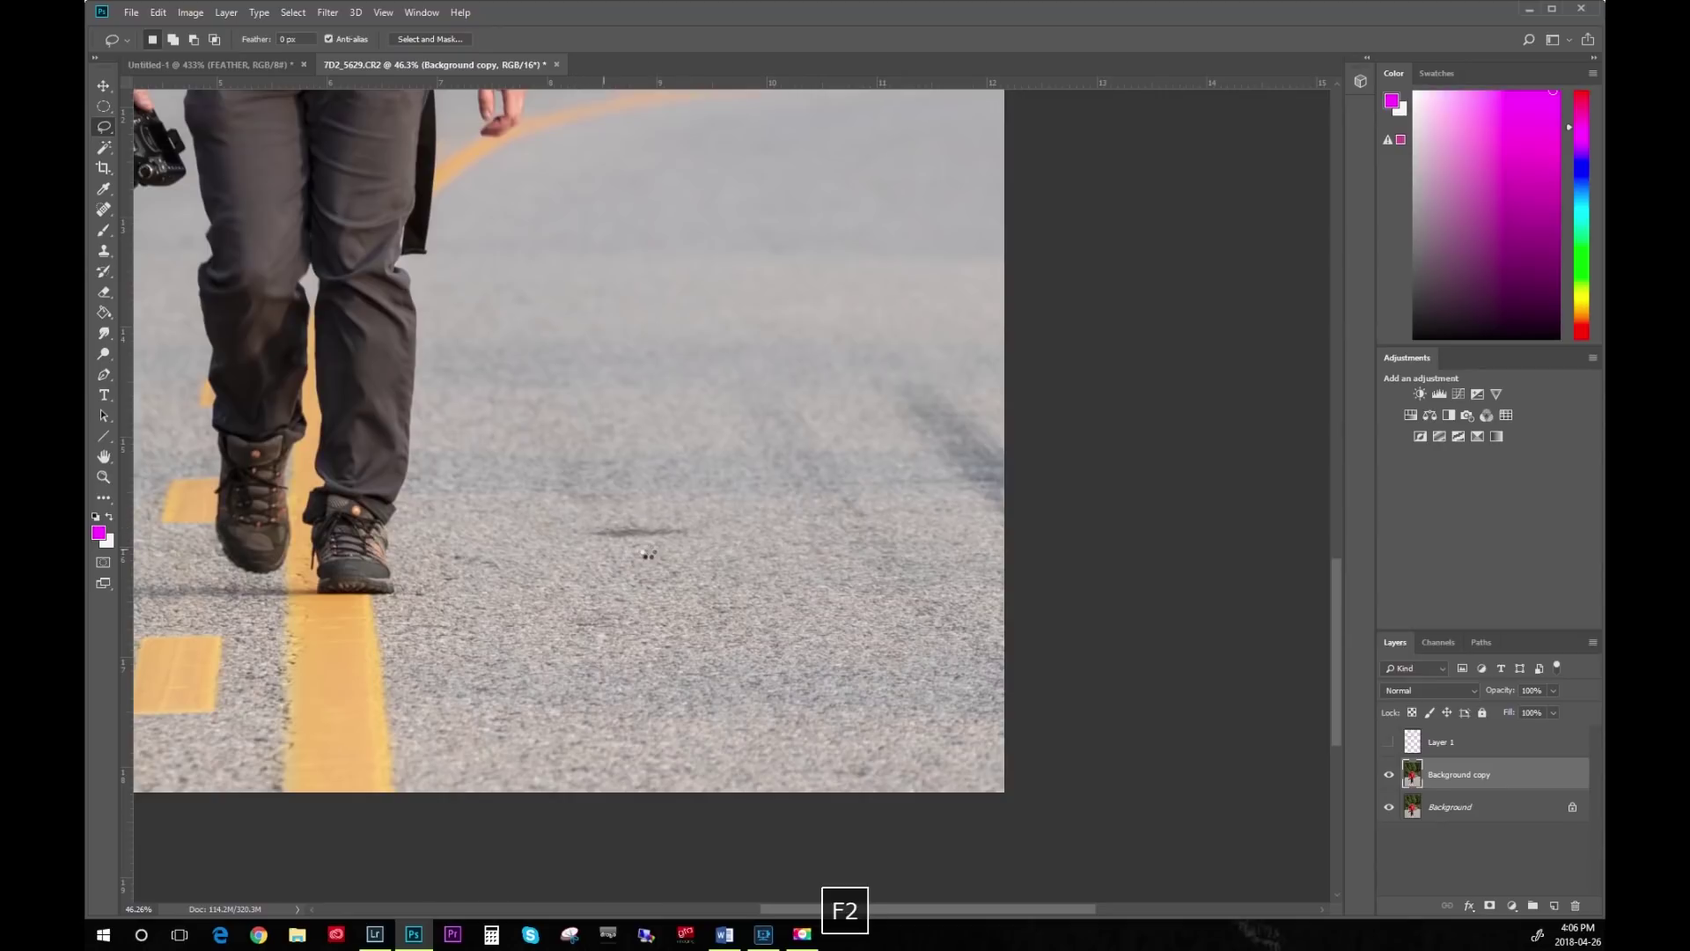
pyautogui.hotkey('ctrl', '0')
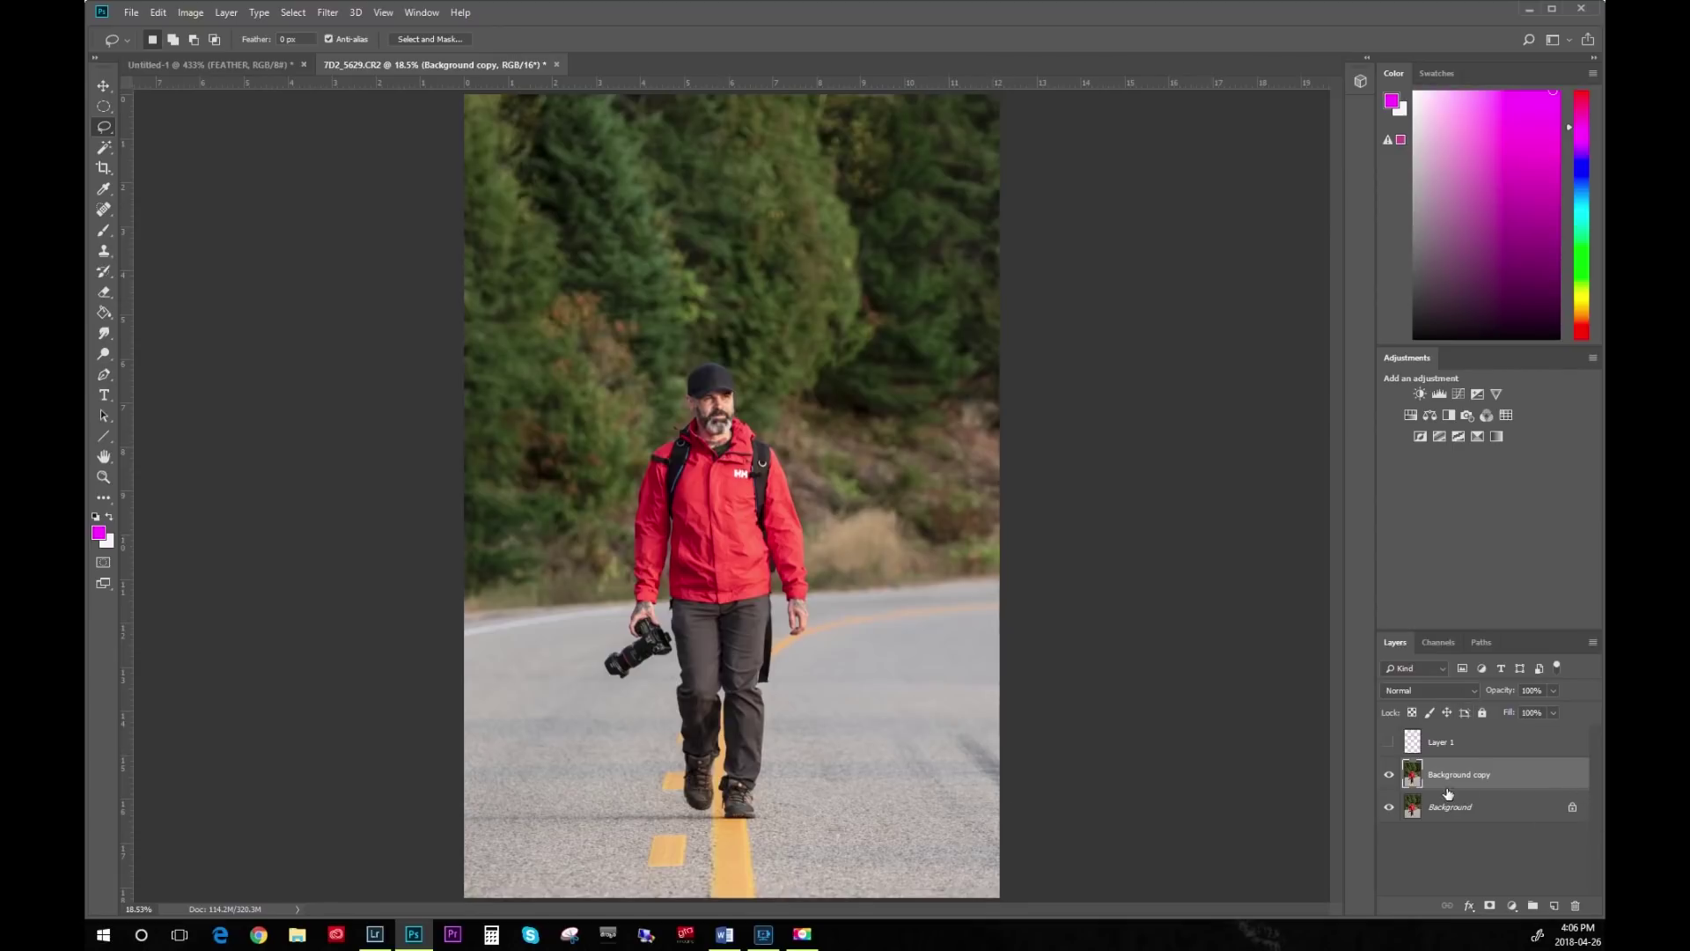
# Compare the retouched photo with the original by repeatedly hiding and showing the Background copy layer.
pyautogui.click(1388, 776)
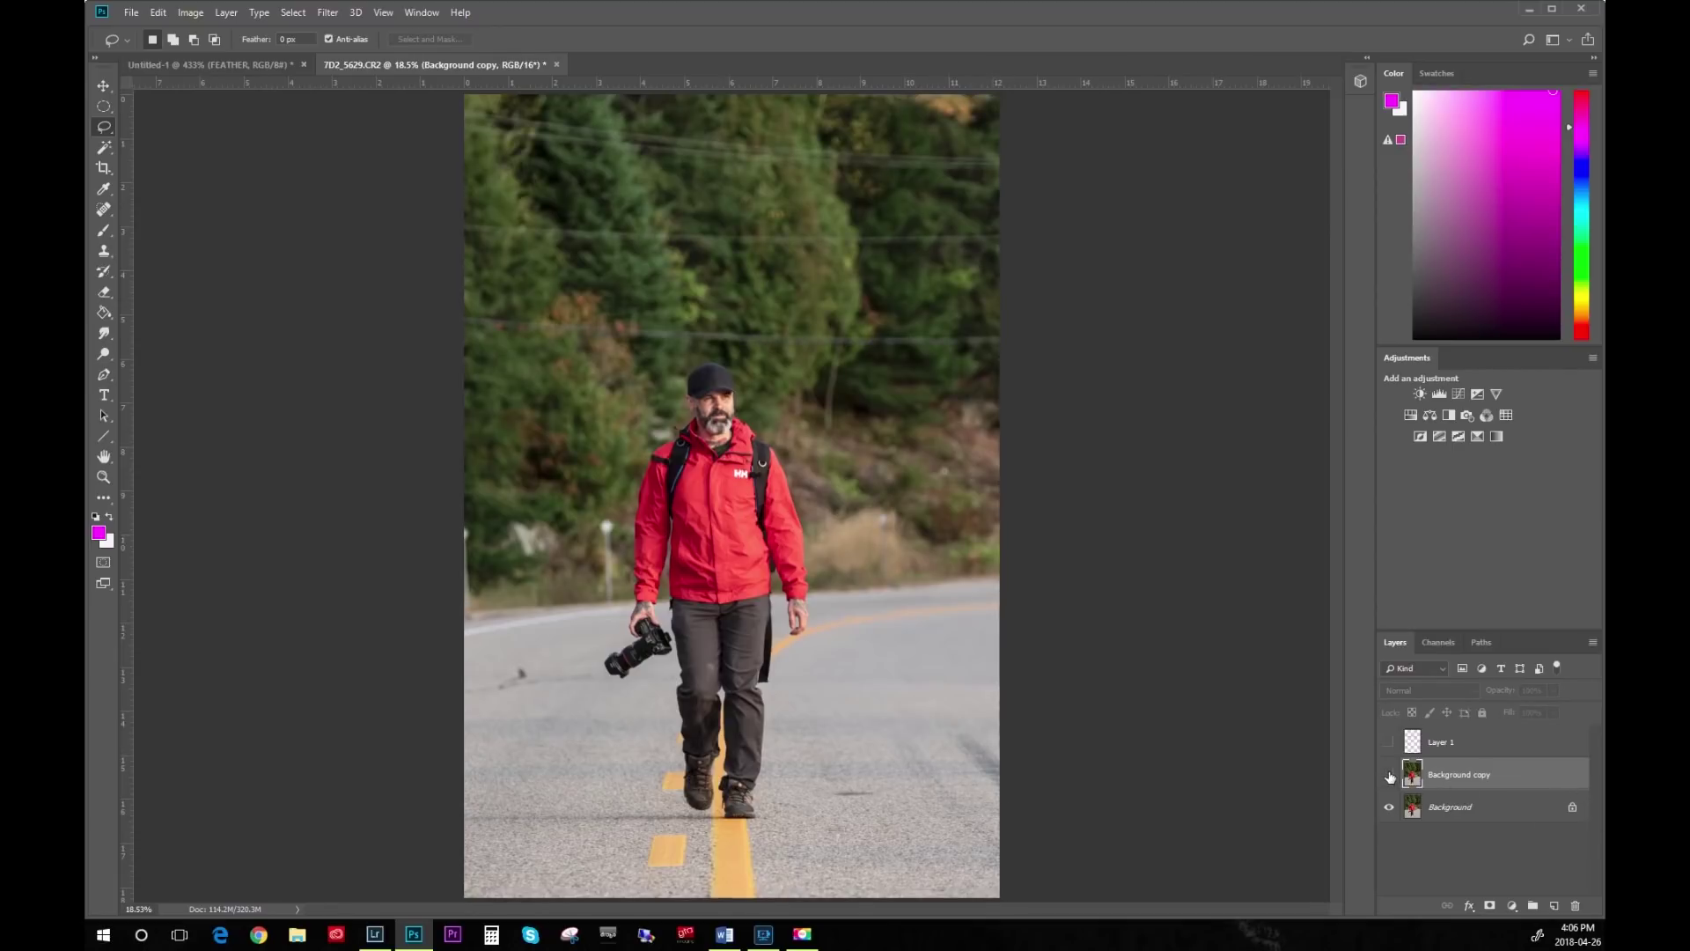
pyautogui.click(1390, 776)
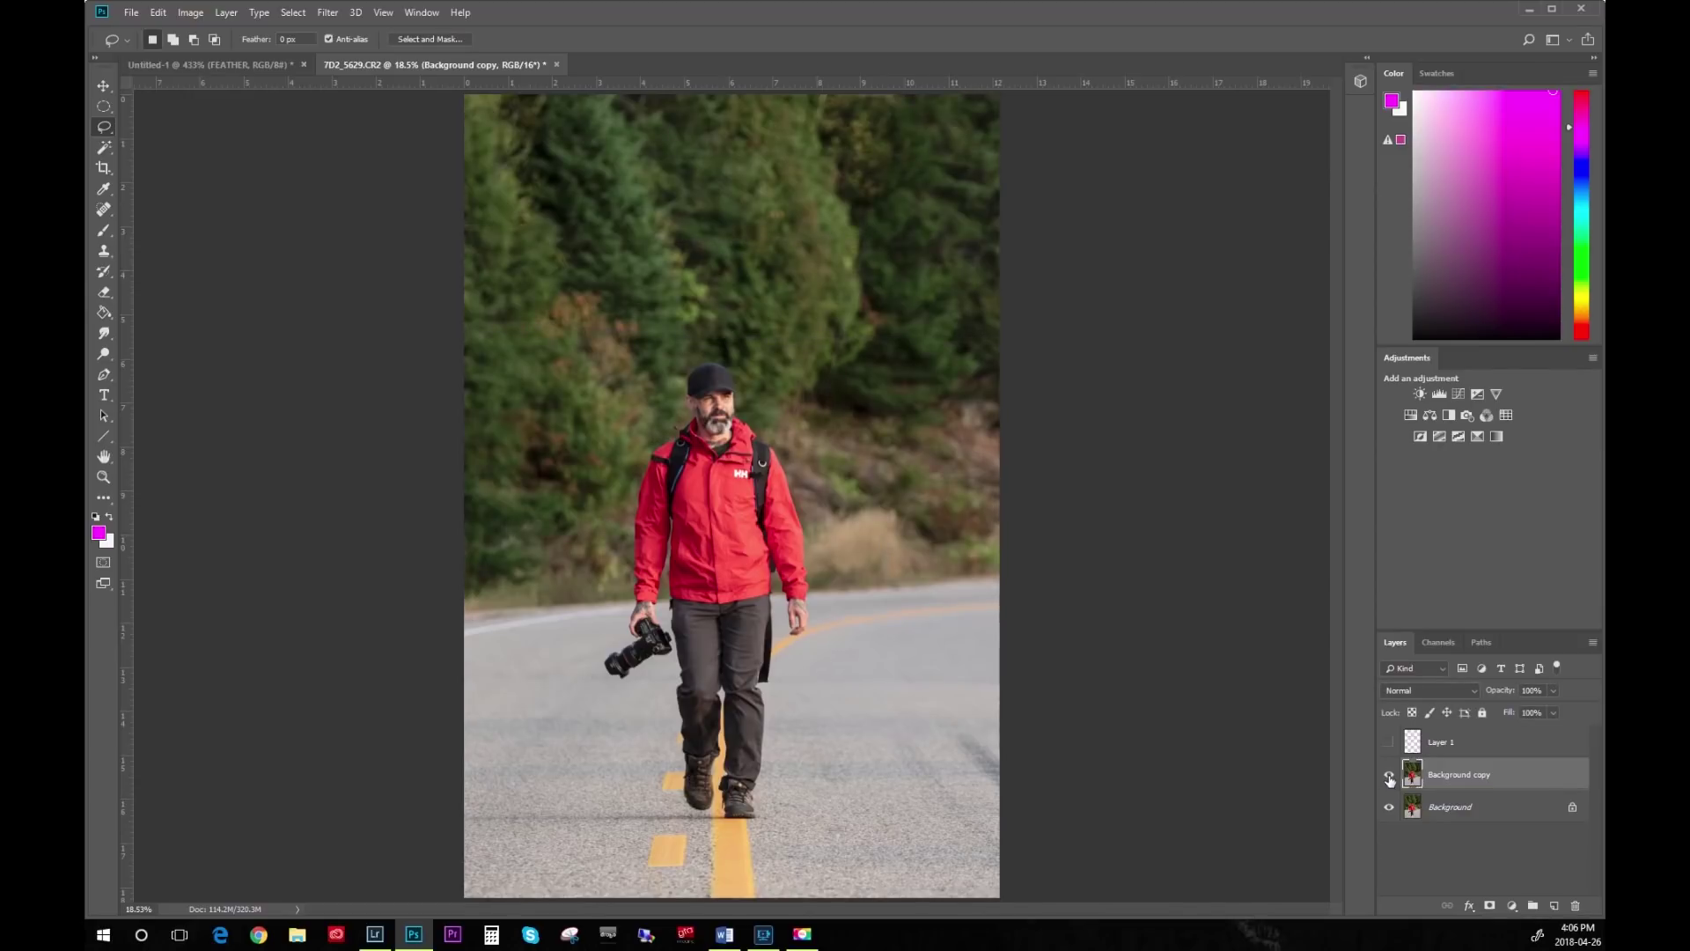
pyautogui.click(1390, 778)
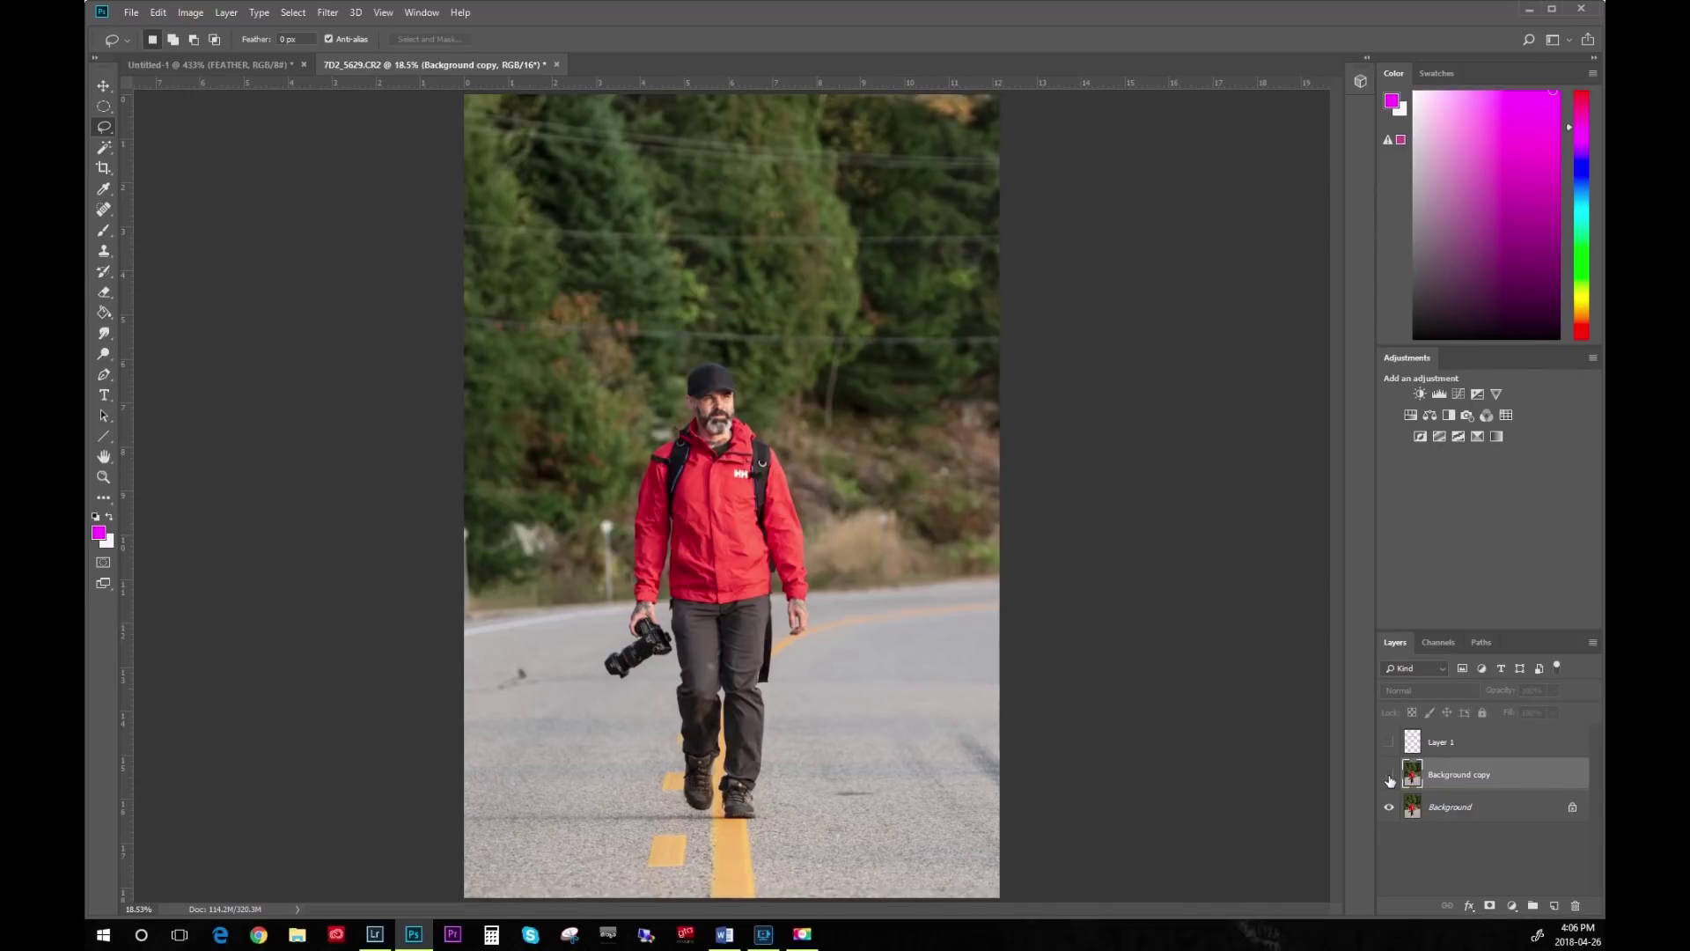
pyautogui.click(1389, 778)
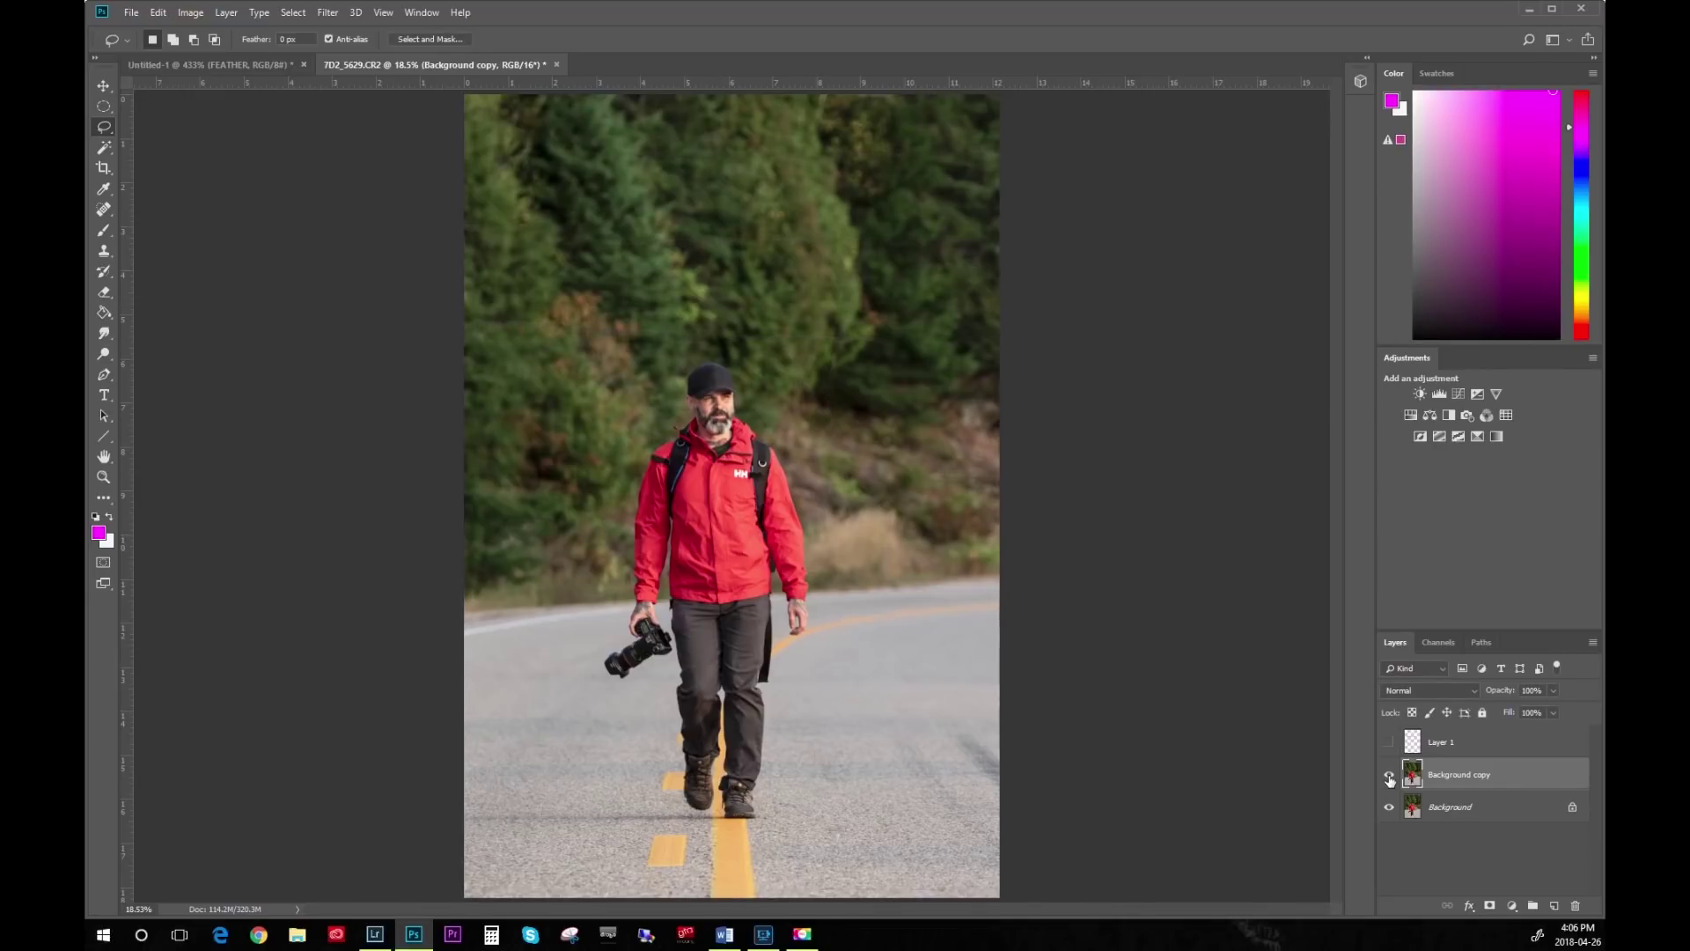
pyautogui.click(1390, 778)
pyautogui.click(1389, 778)
pyautogui.press('F2')
# Check the retouched photo against the magenta distraction markings by showing and hiding Layer 1.
pyautogui.click(1389, 744)
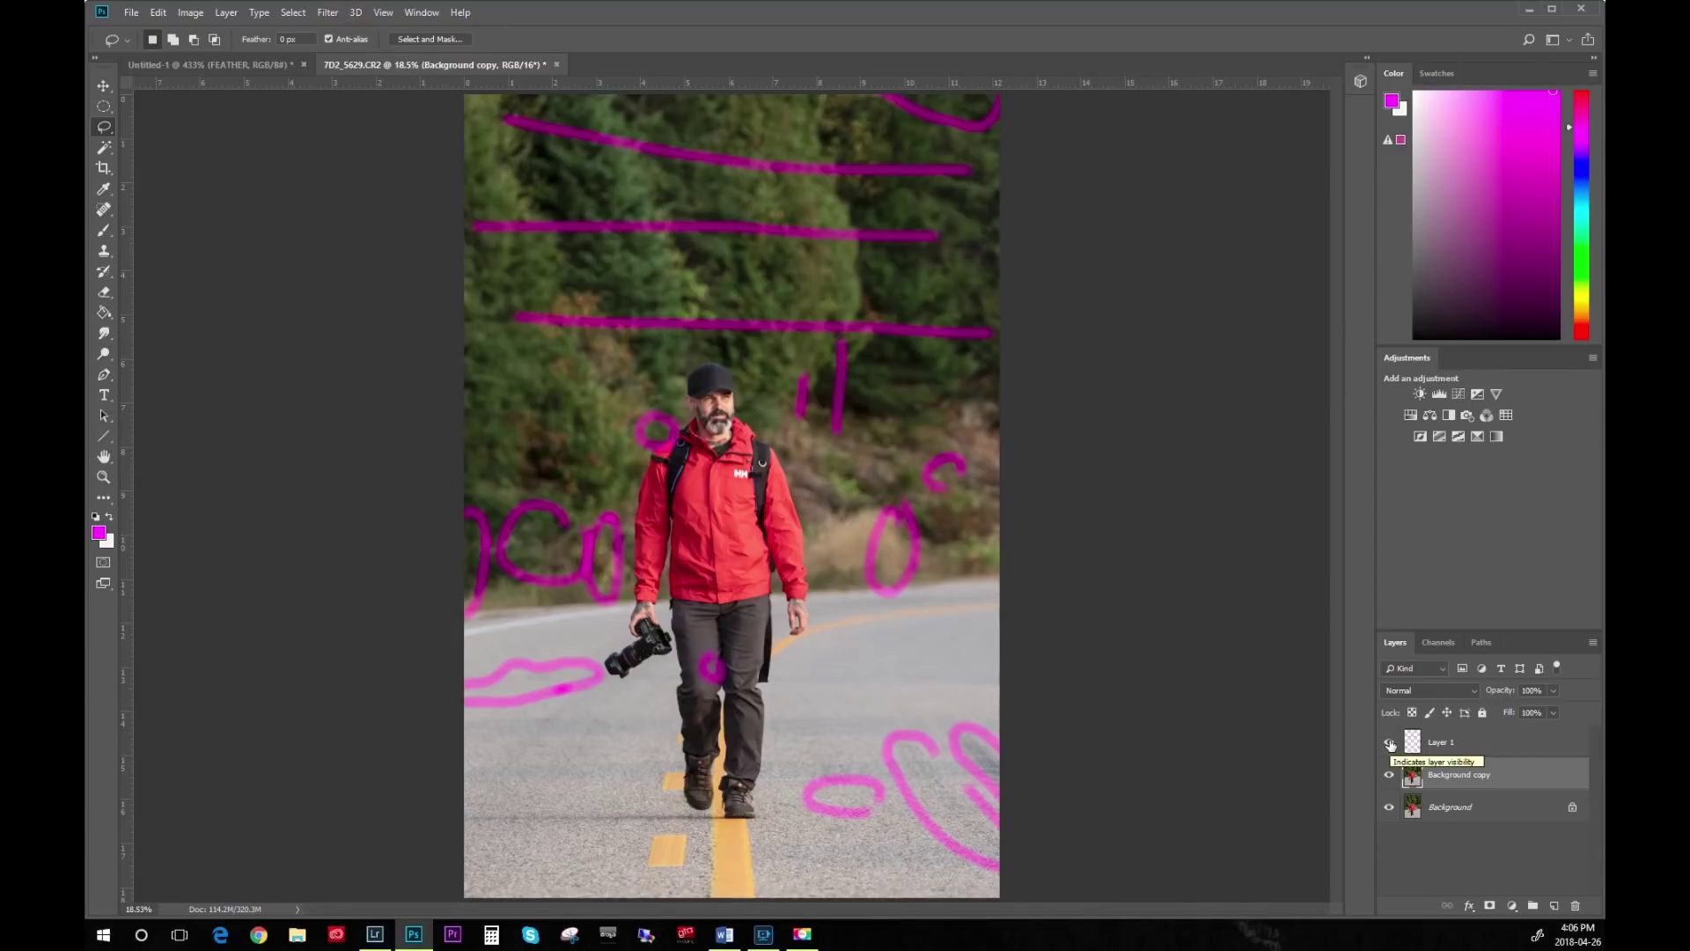
pyautogui.click(1389, 744)
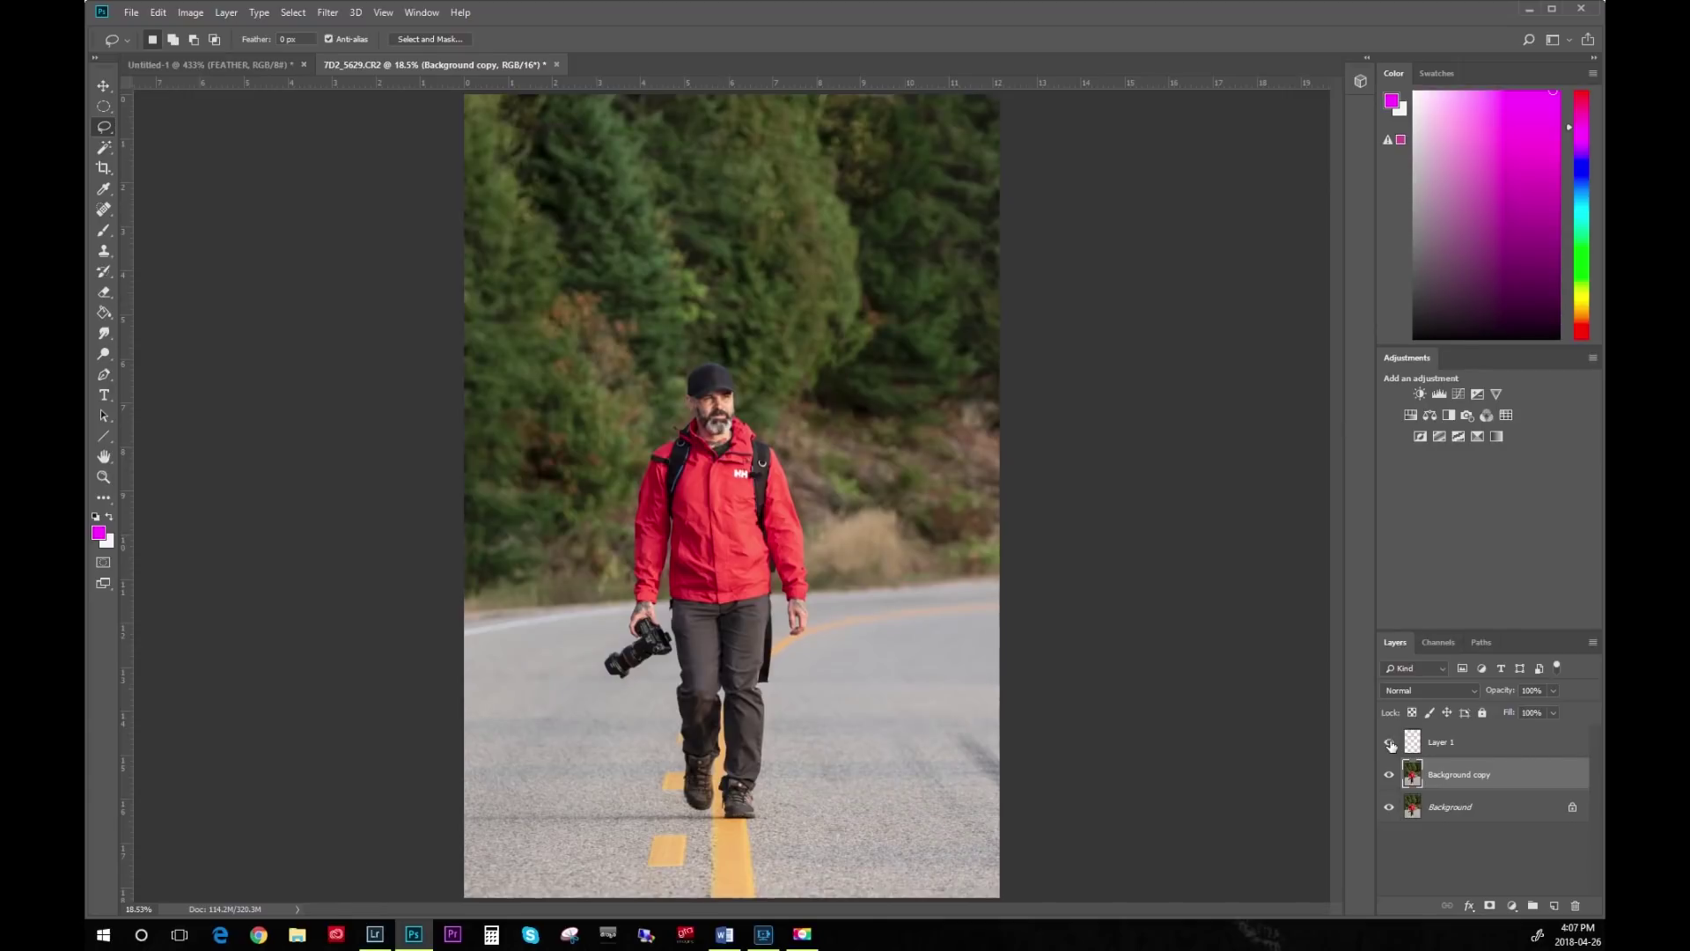
pyautogui.click(1389, 744)
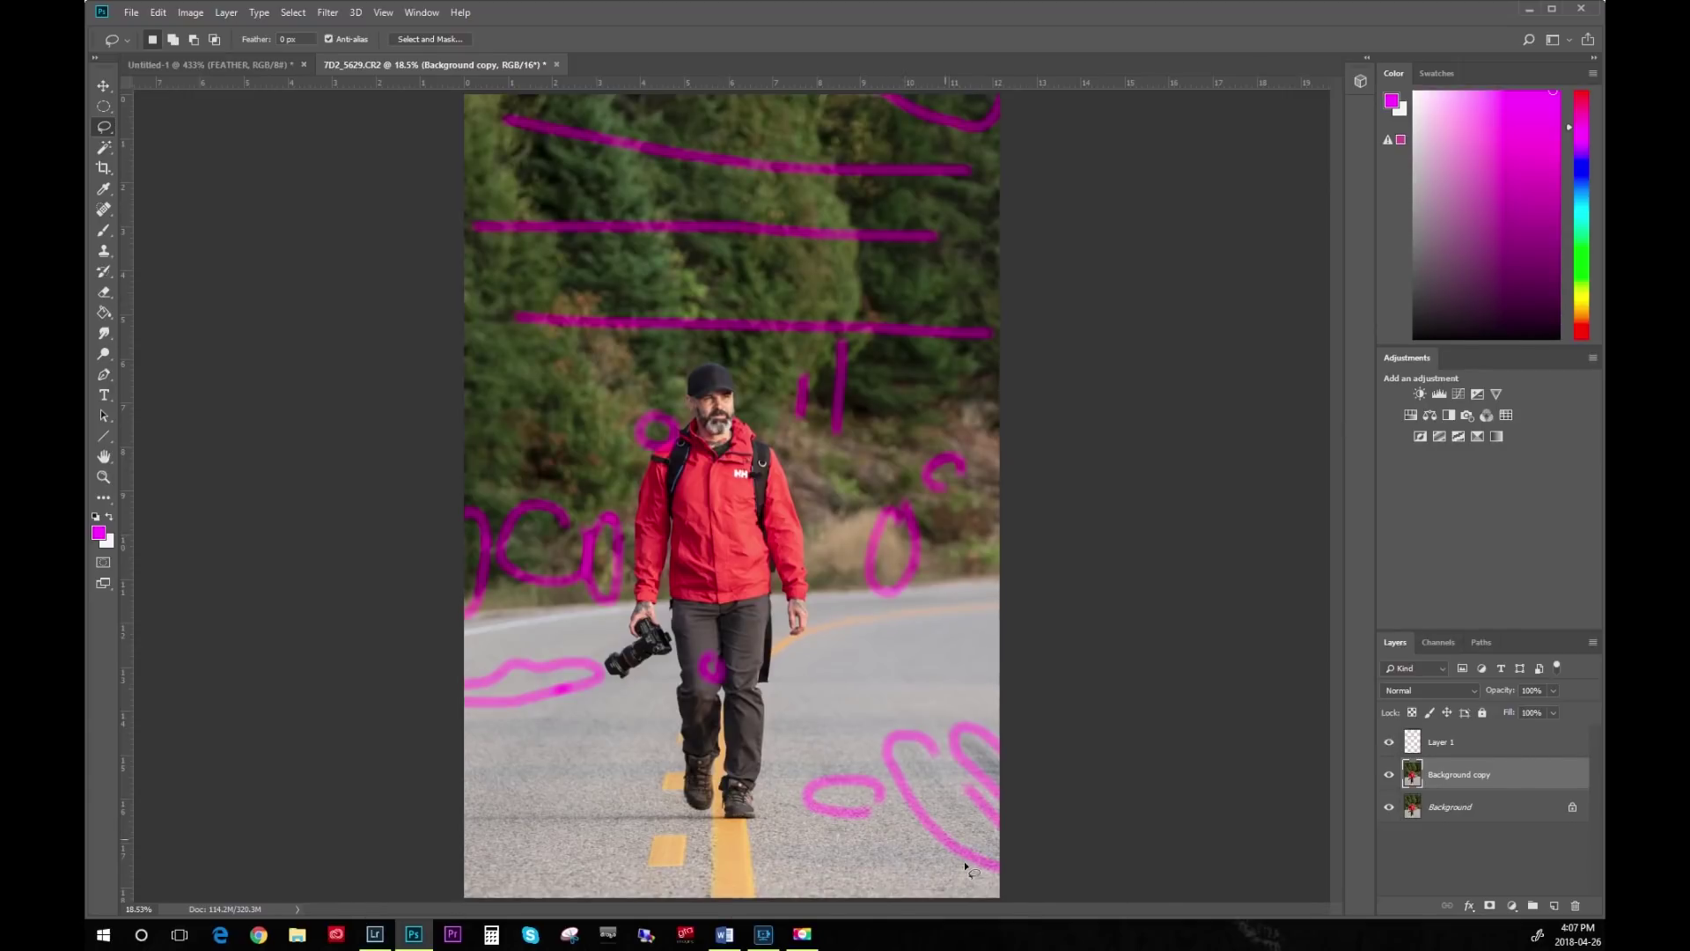
pyautogui.click(1389, 744)
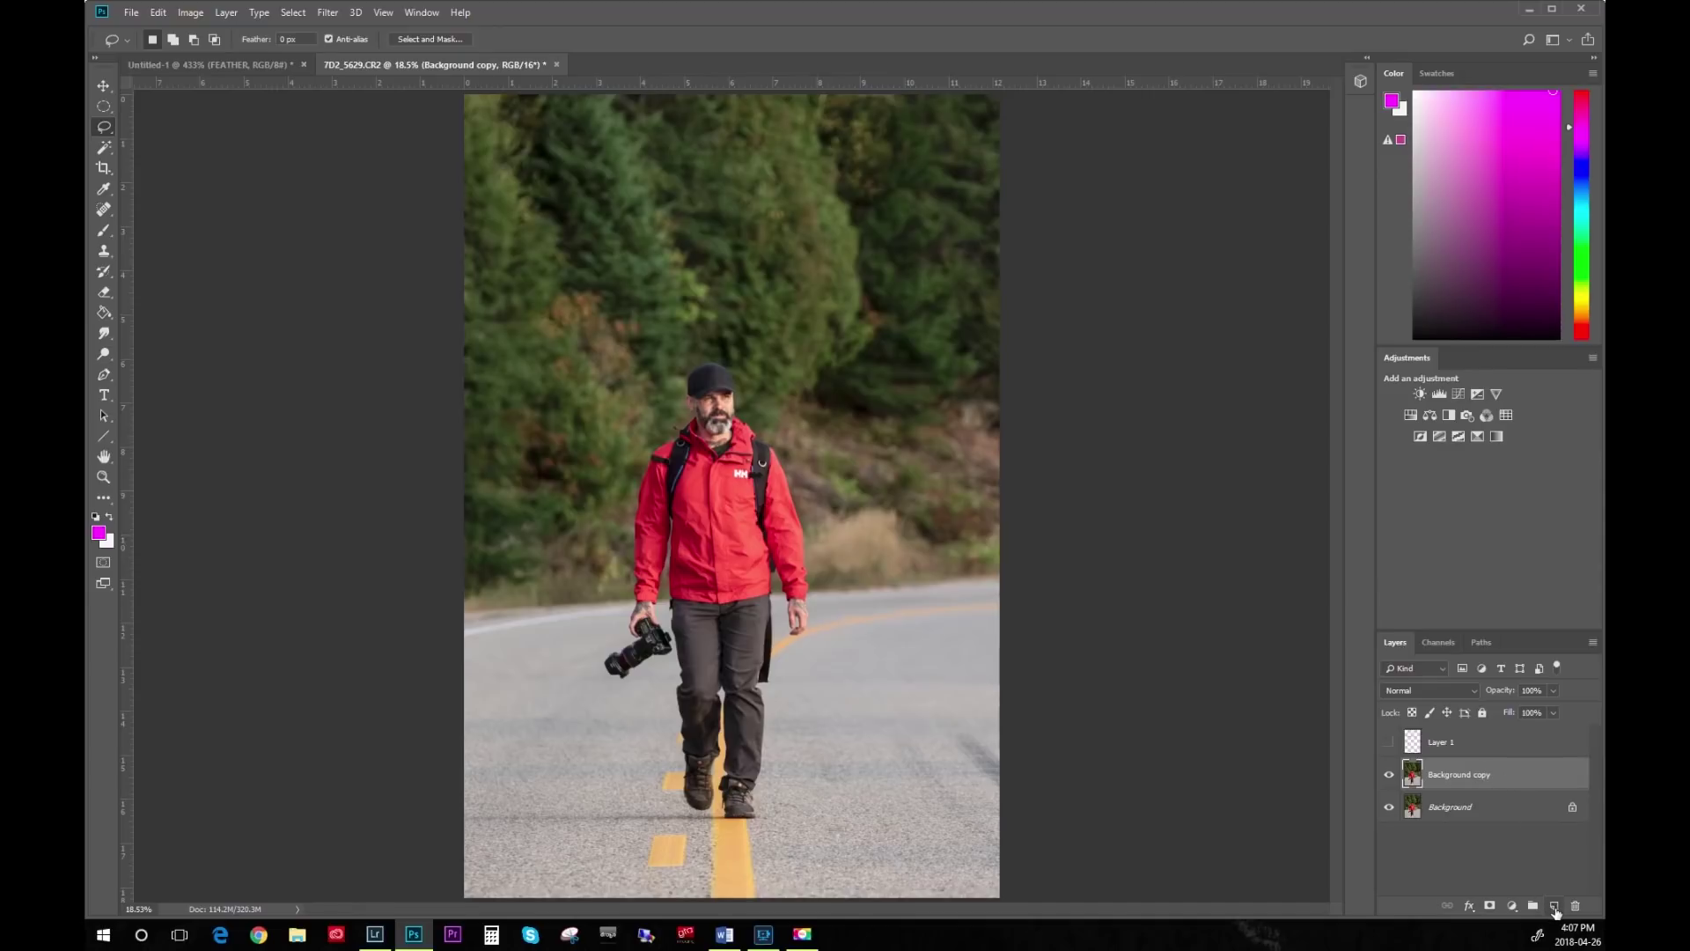
# Add a new layer above Background copy, fill it with 50% Gray at 100% opacity, and set its blend mode to Soft Light.
pyautogui.click(1554, 907)
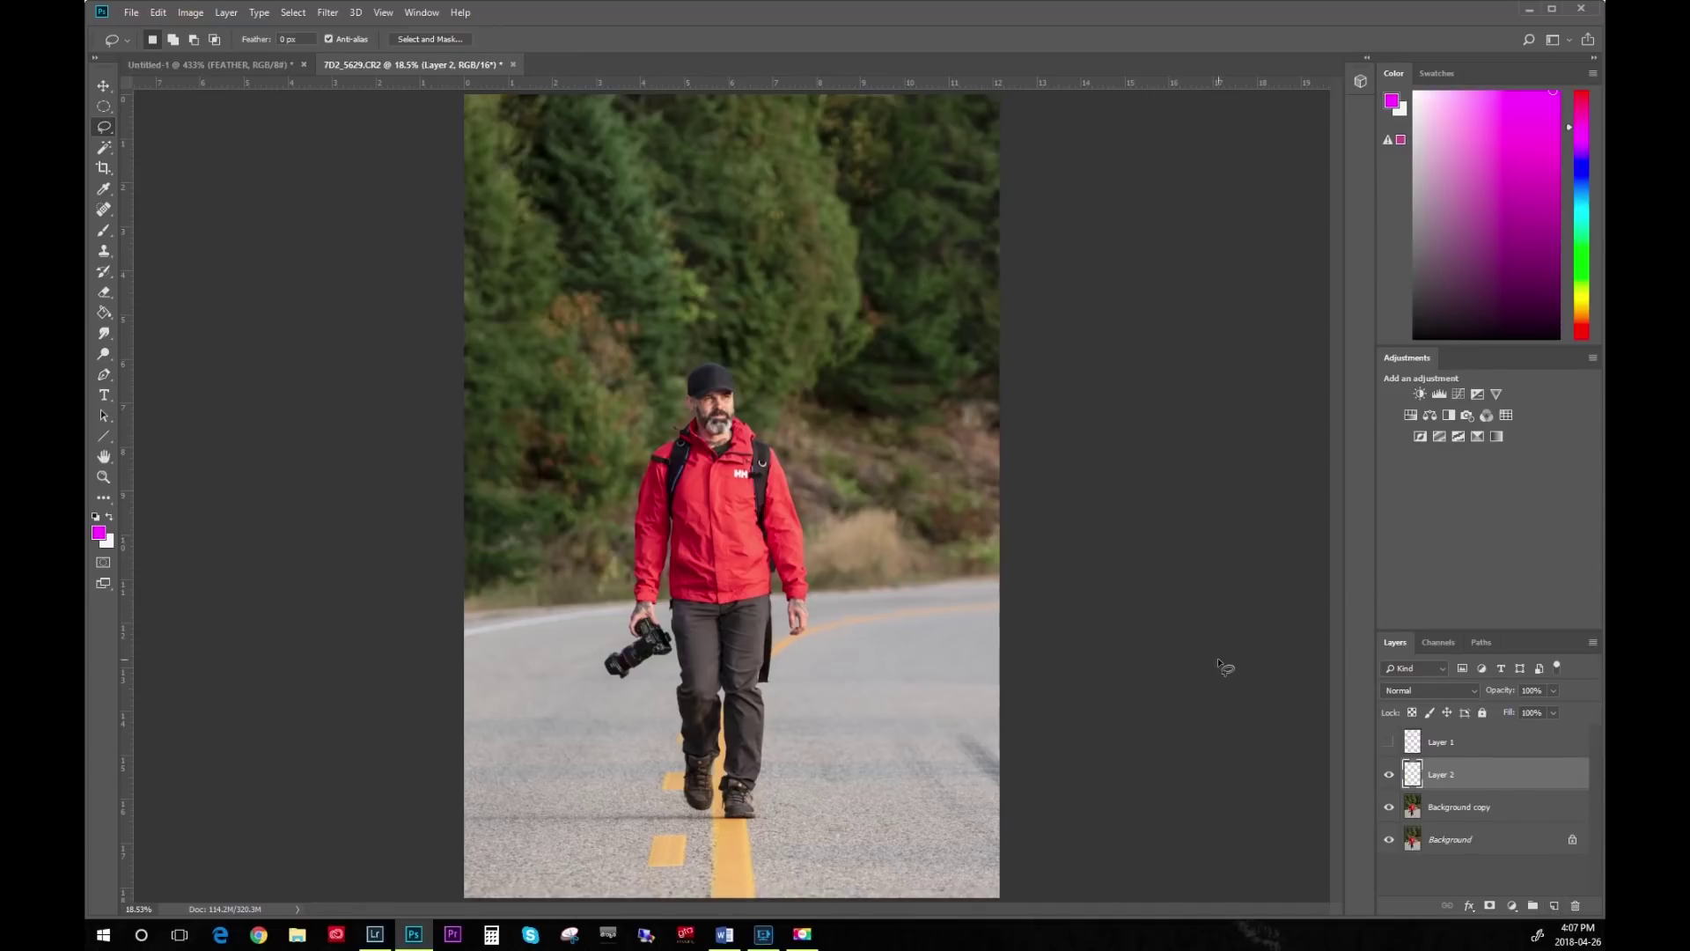
pyautogui.click(160, 14)
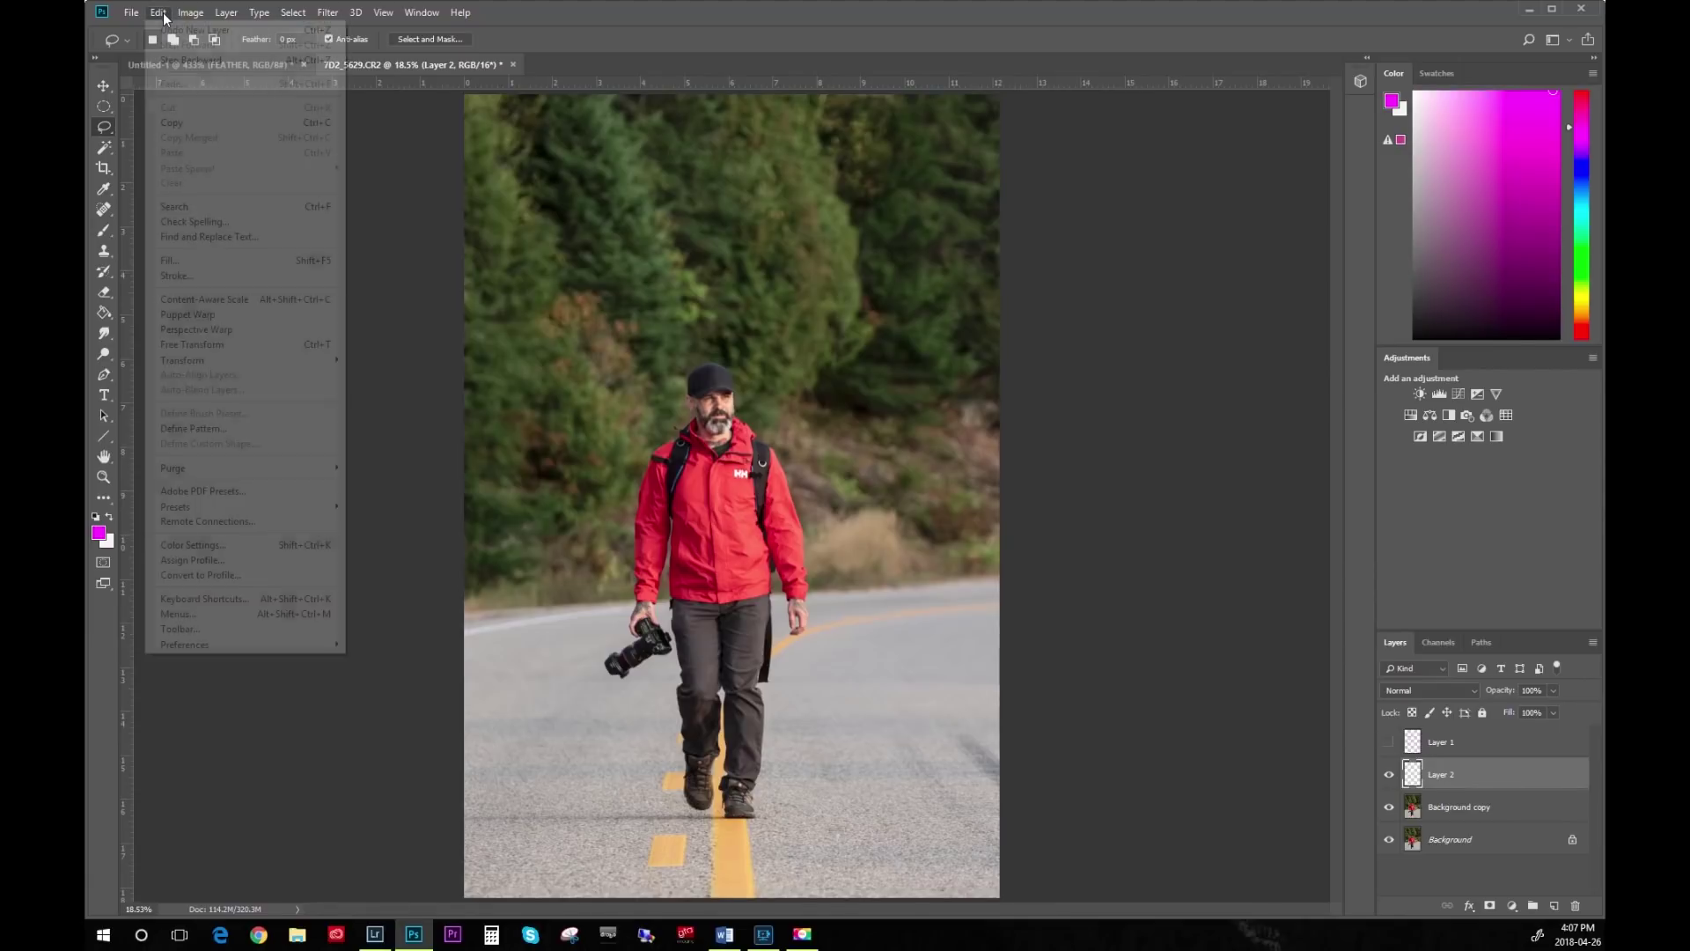
pyautogui.click(264, 262)
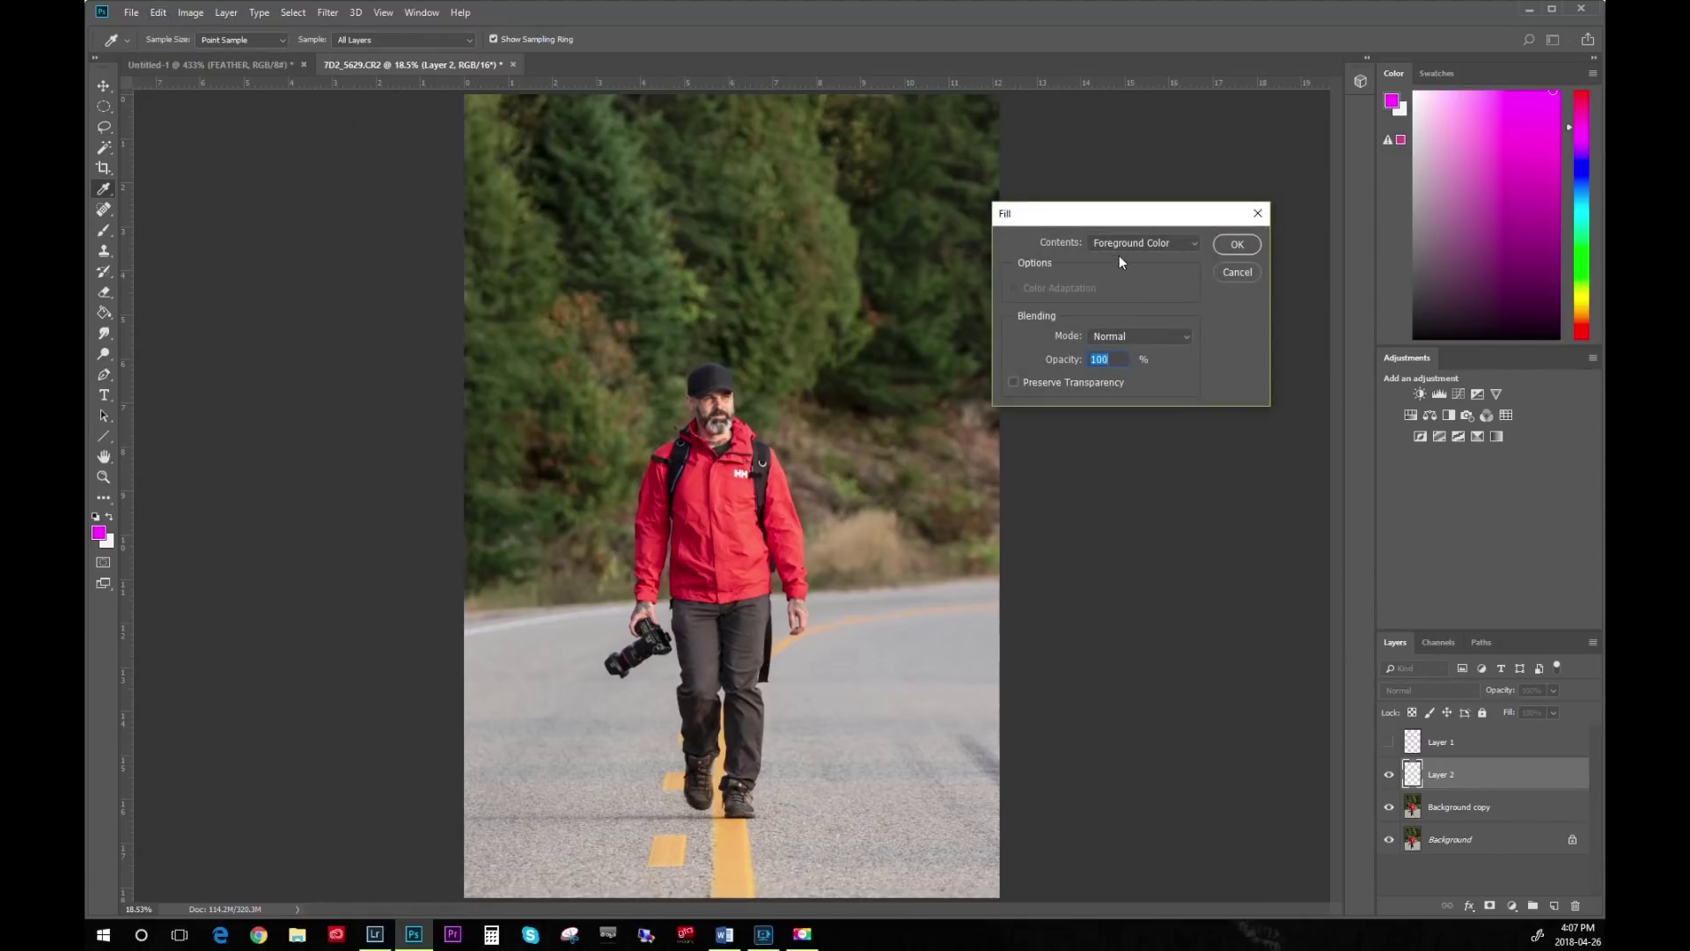
pyautogui.click(1163, 245)
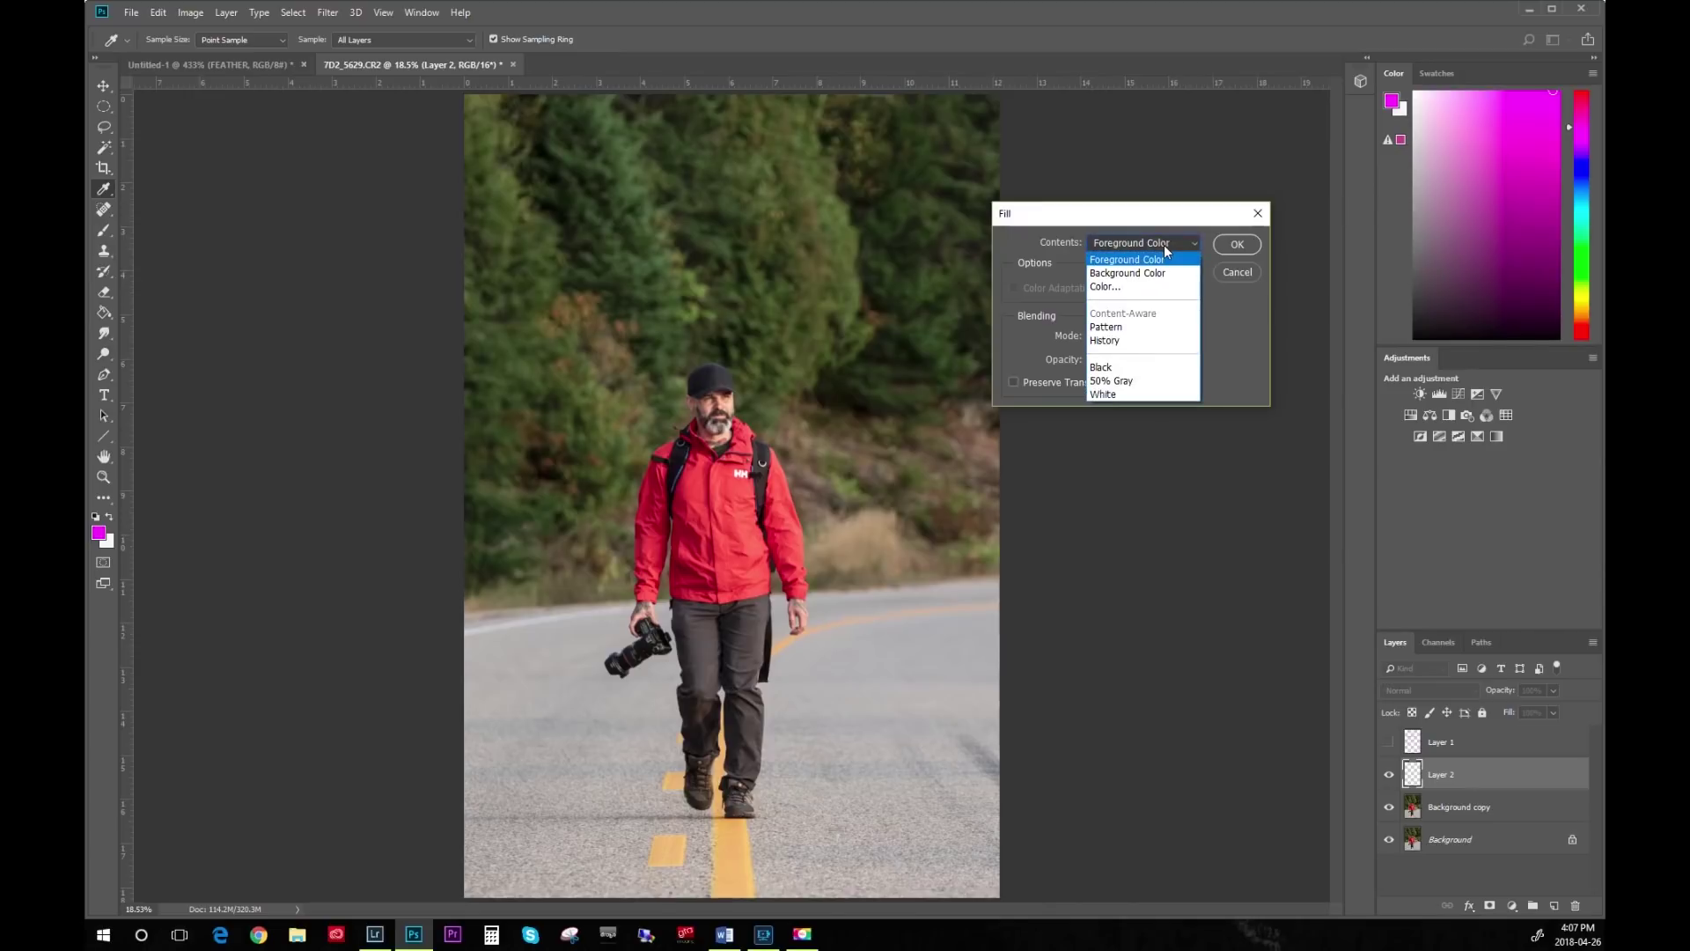
pyautogui.click(1136, 382)
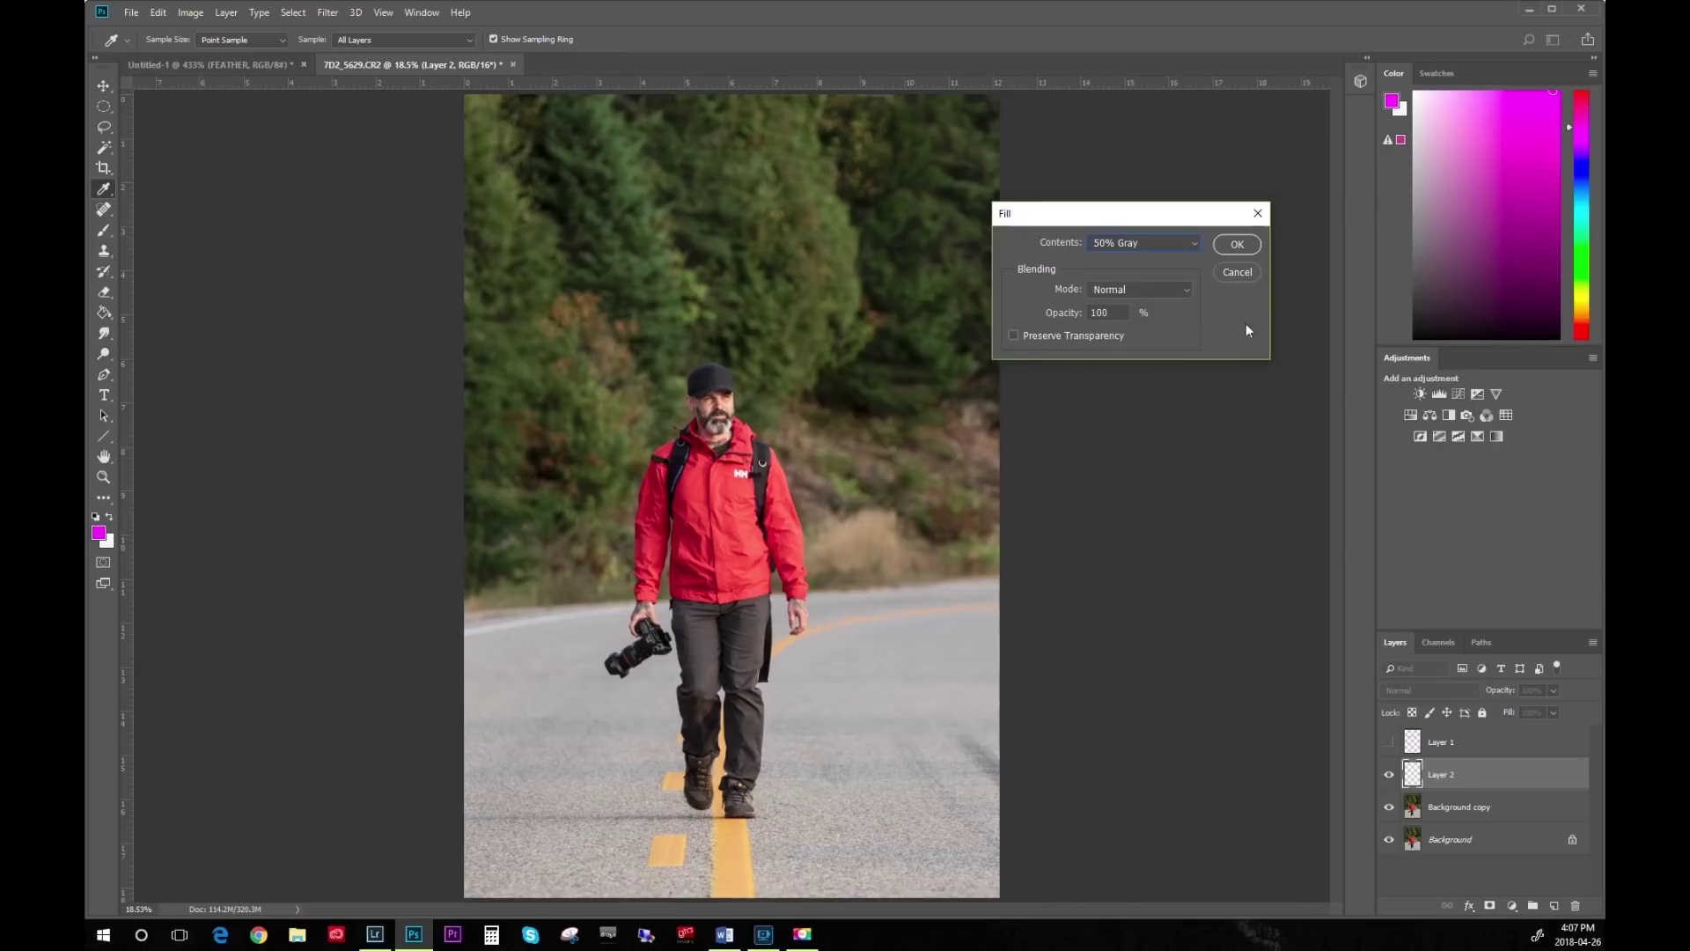
pyautogui.click(1237, 245)
pyautogui.press('l')
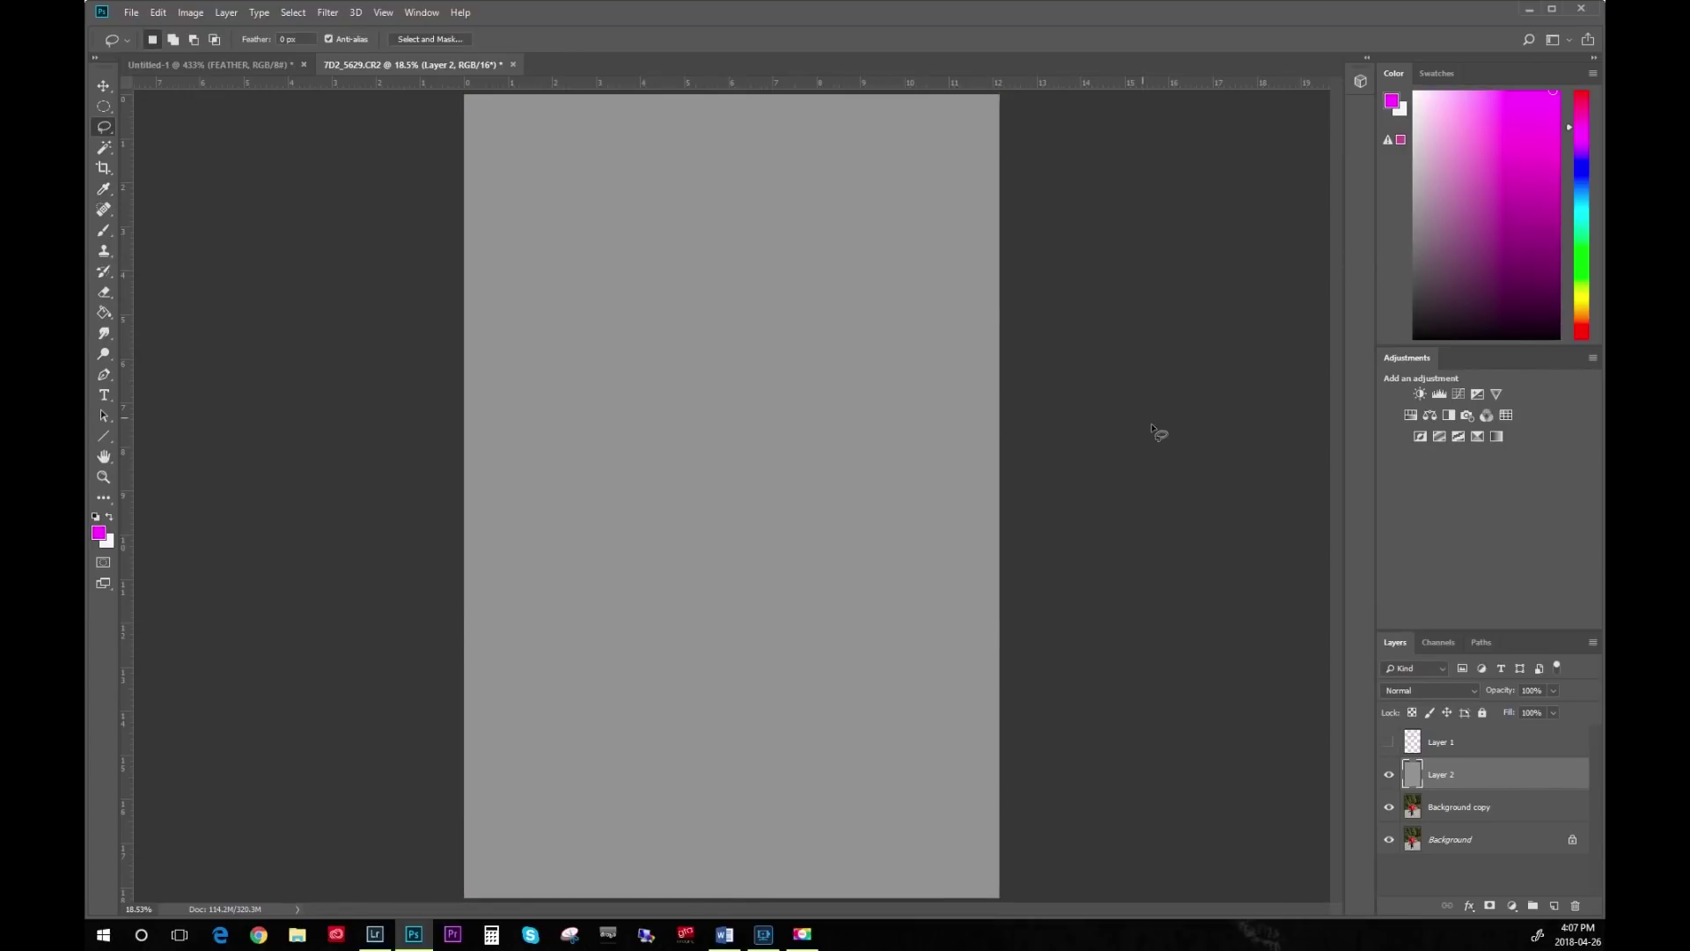
pyautogui.click(1460, 690)
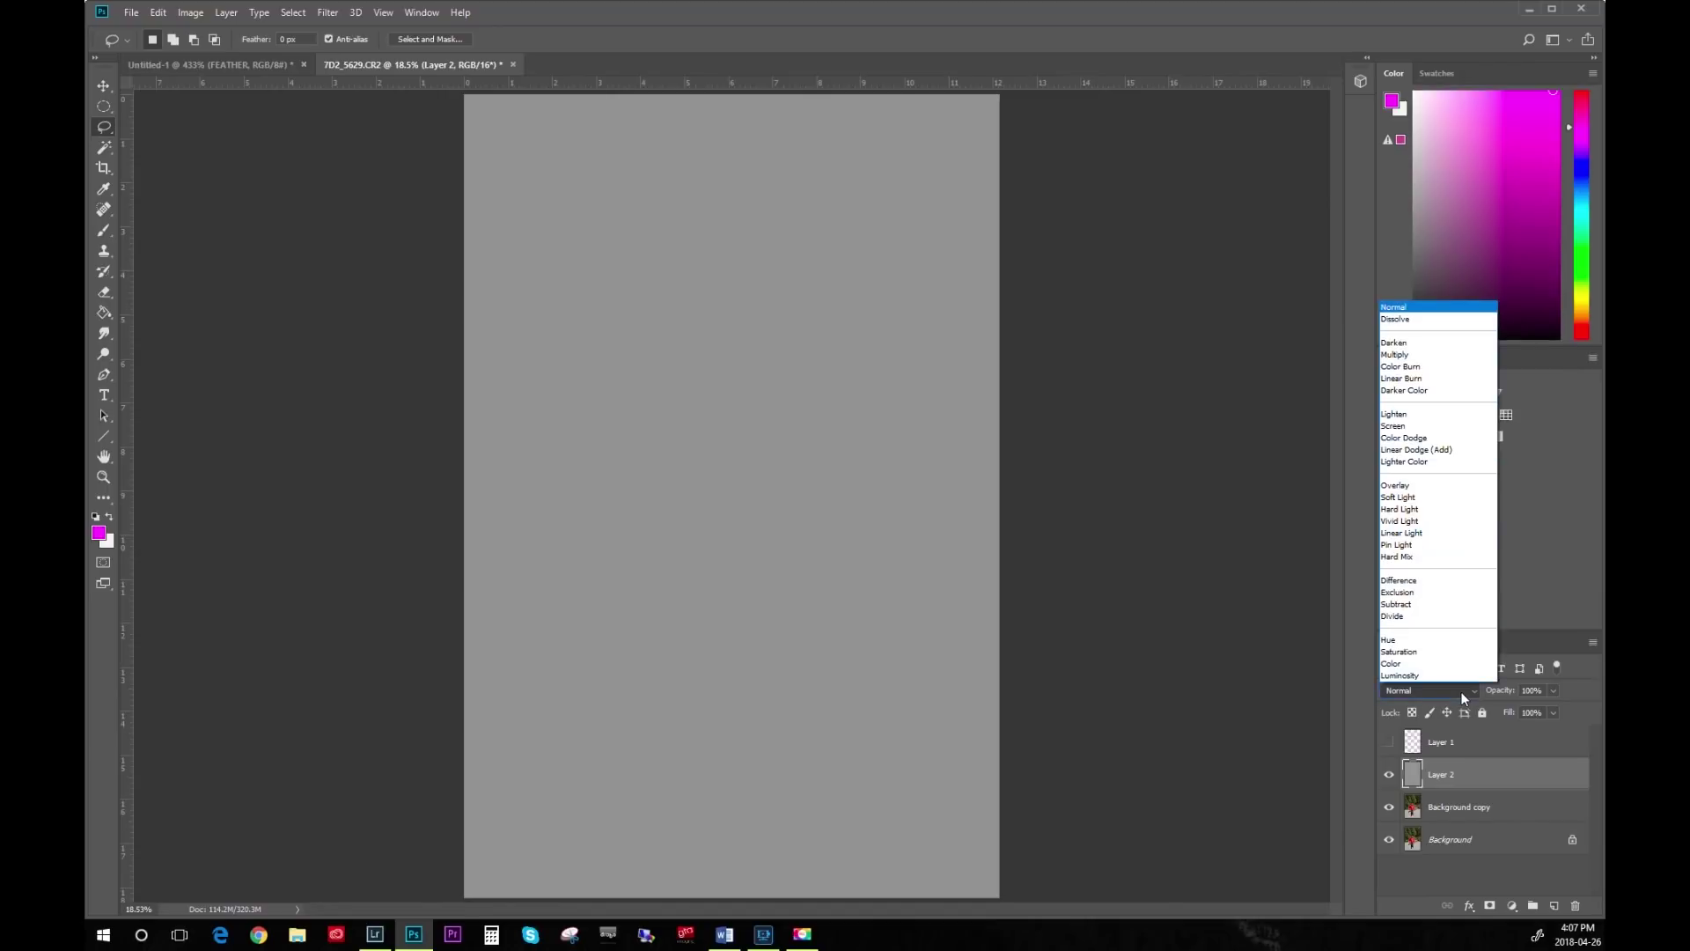
pyautogui.click(1450, 498)
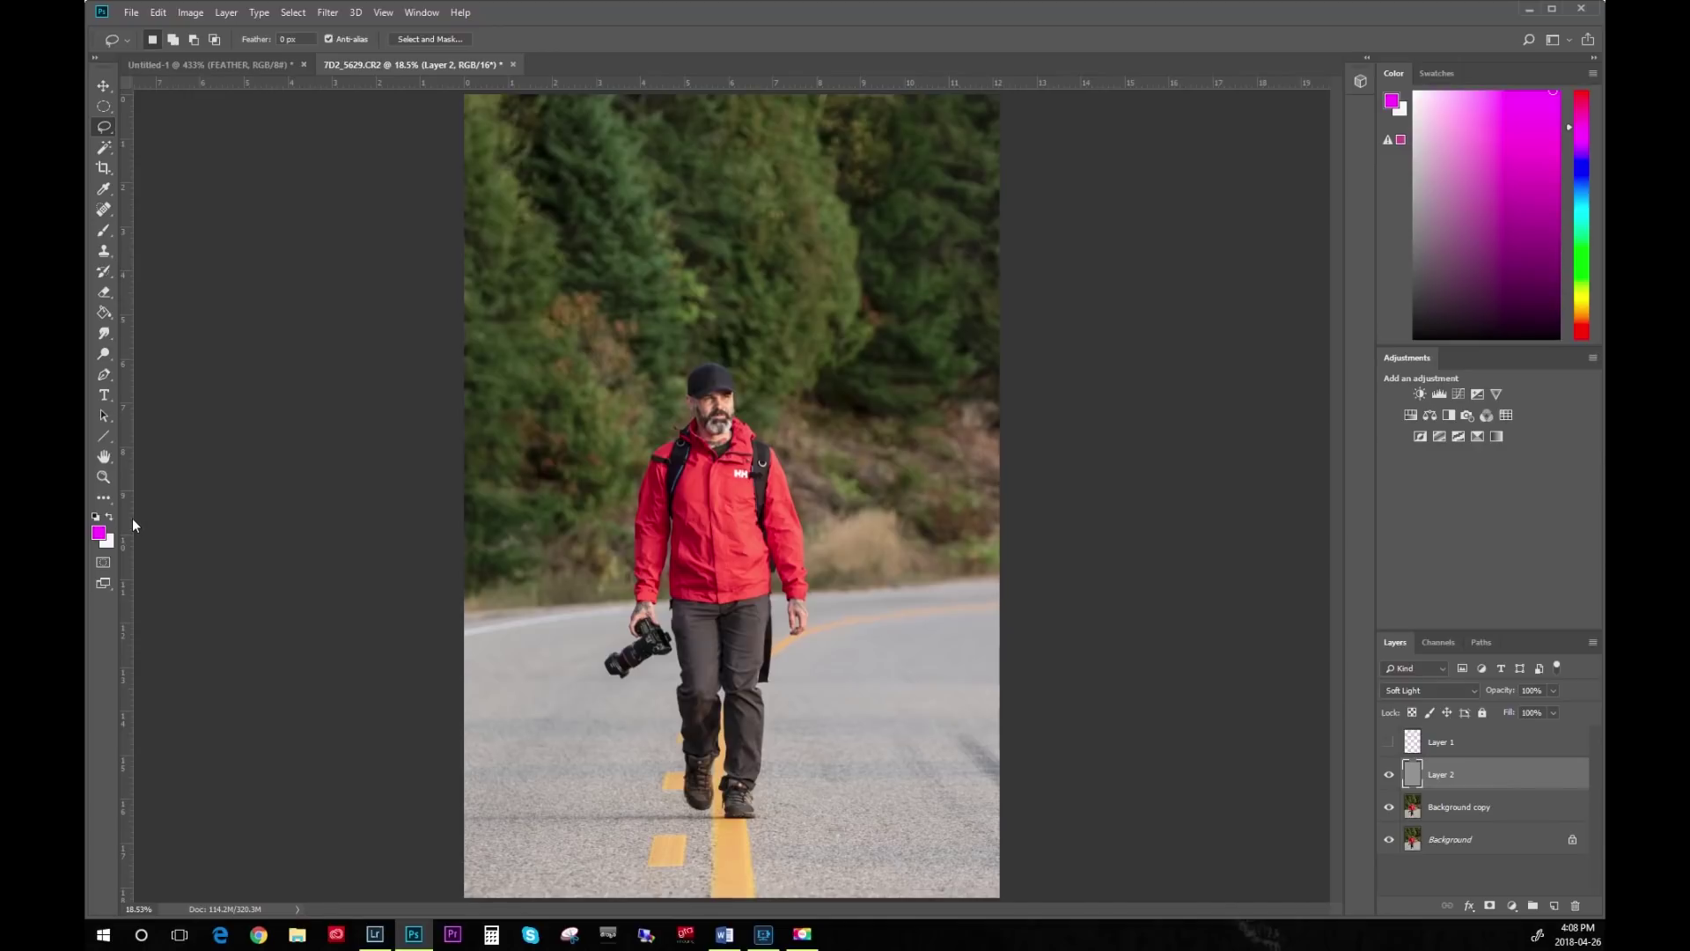
# Restore the default black and white colours and set up a large soft brush with 0% hardness.
pyautogui.press('d')
pyautogui.hotkey('alt', 'd')
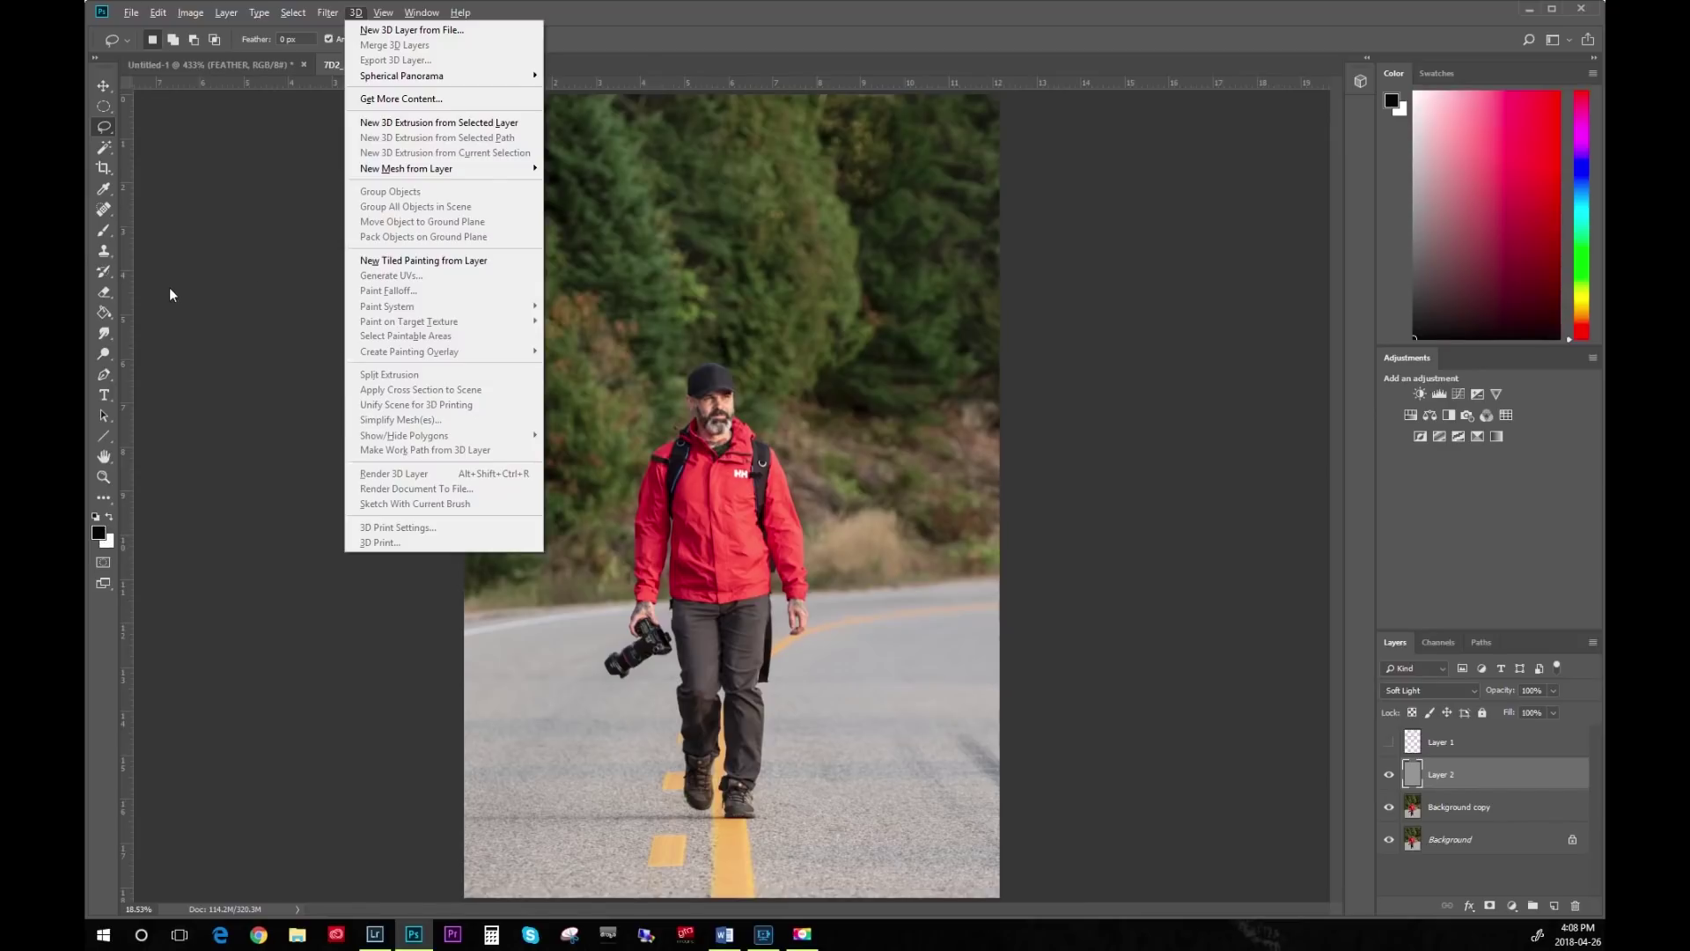
pyautogui.click(104, 232)
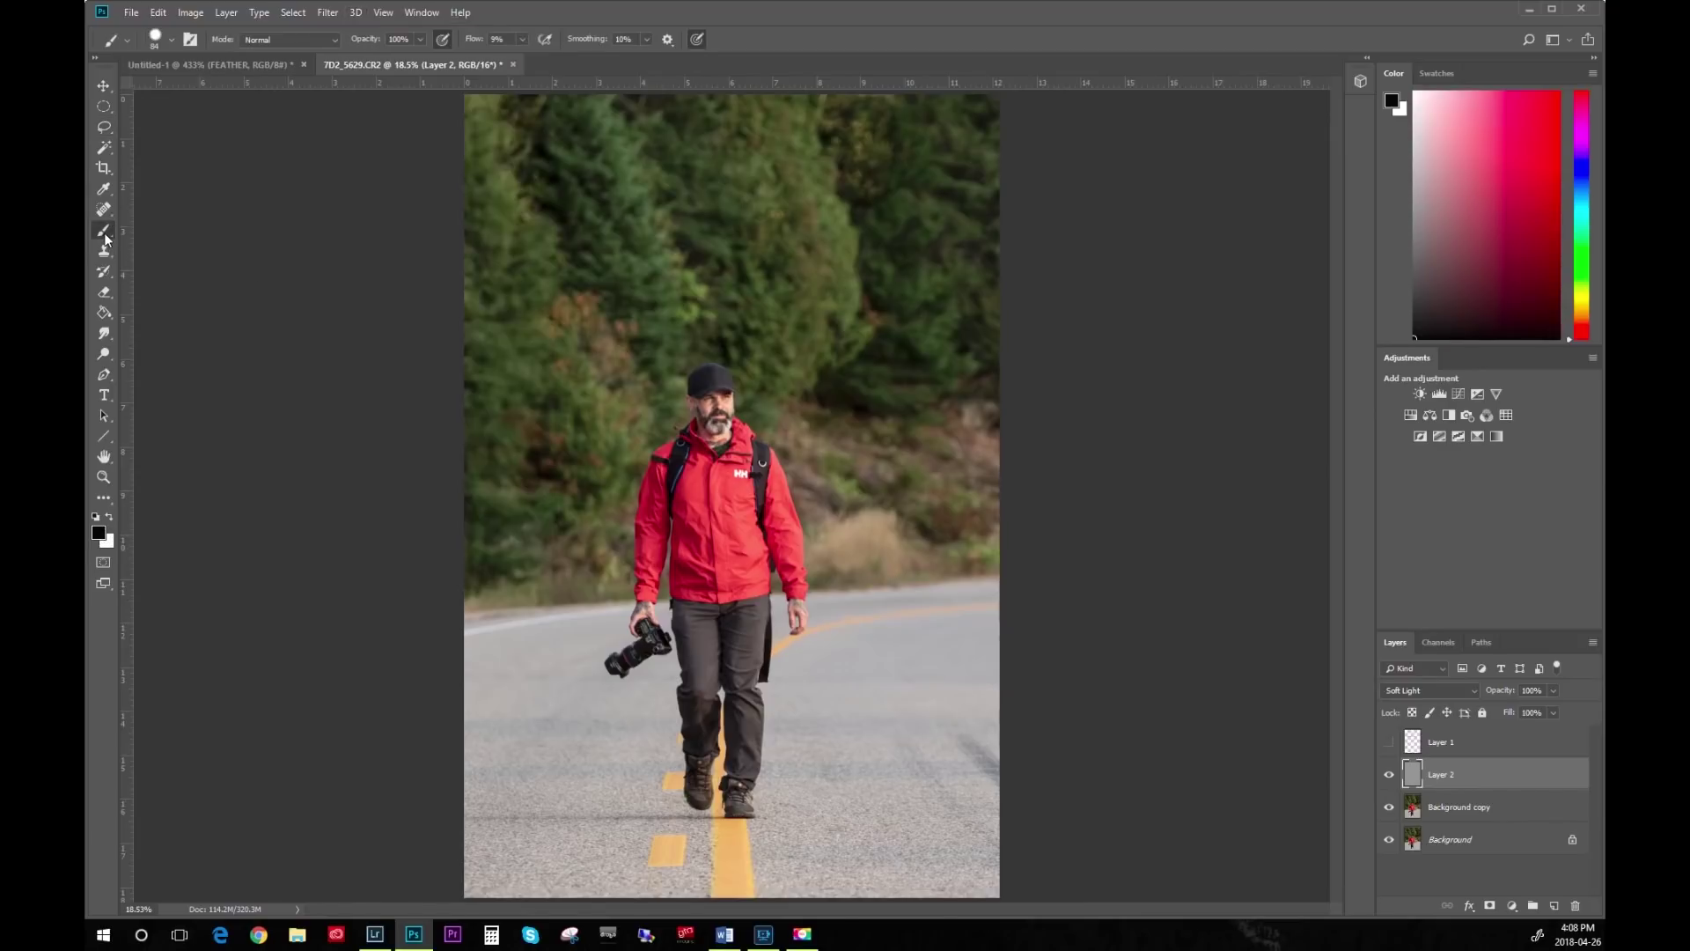
pyautogui.moveTo(545, 326)
pyautogui.mouseDown()
pyautogui.moveTo(621, 202)
pyautogui.moveTo(612, 93)
pyautogui.mouseUp()
pyautogui.moveTo(632, 366); pyautogui.dragTo(639, 300)
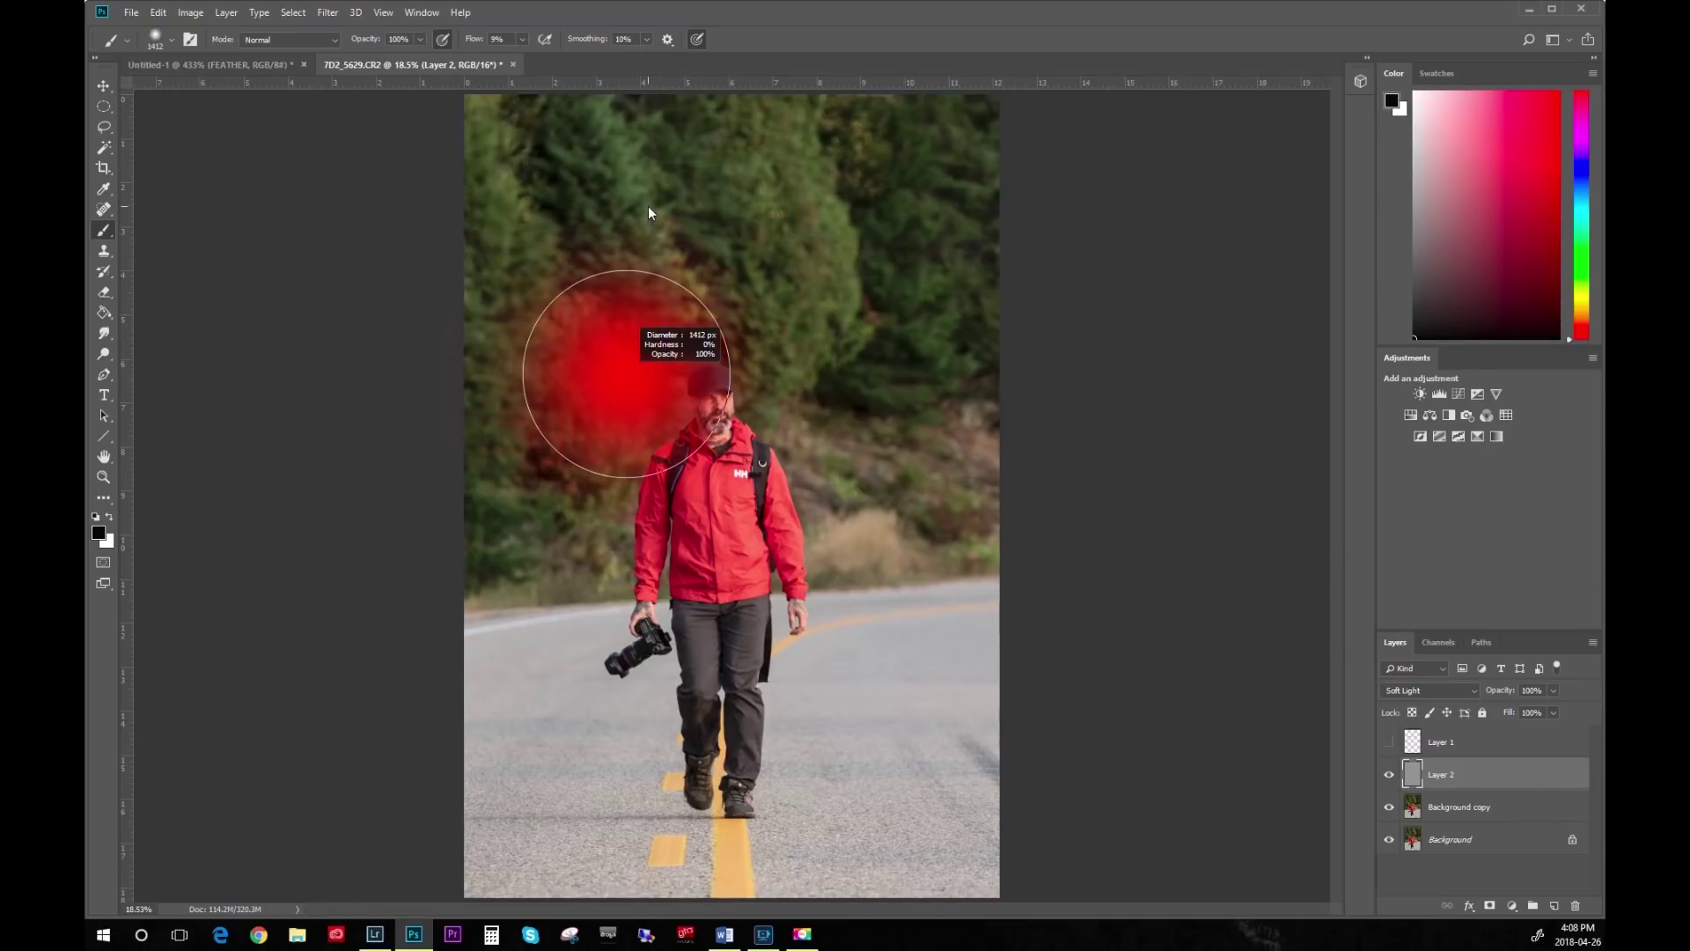
pyautogui.moveTo(648, 209)
pyautogui.mouseDown()
pyautogui.moveTo(679, 216)
pyautogui.moveTo(660, 208)
pyautogui.mouseUp()
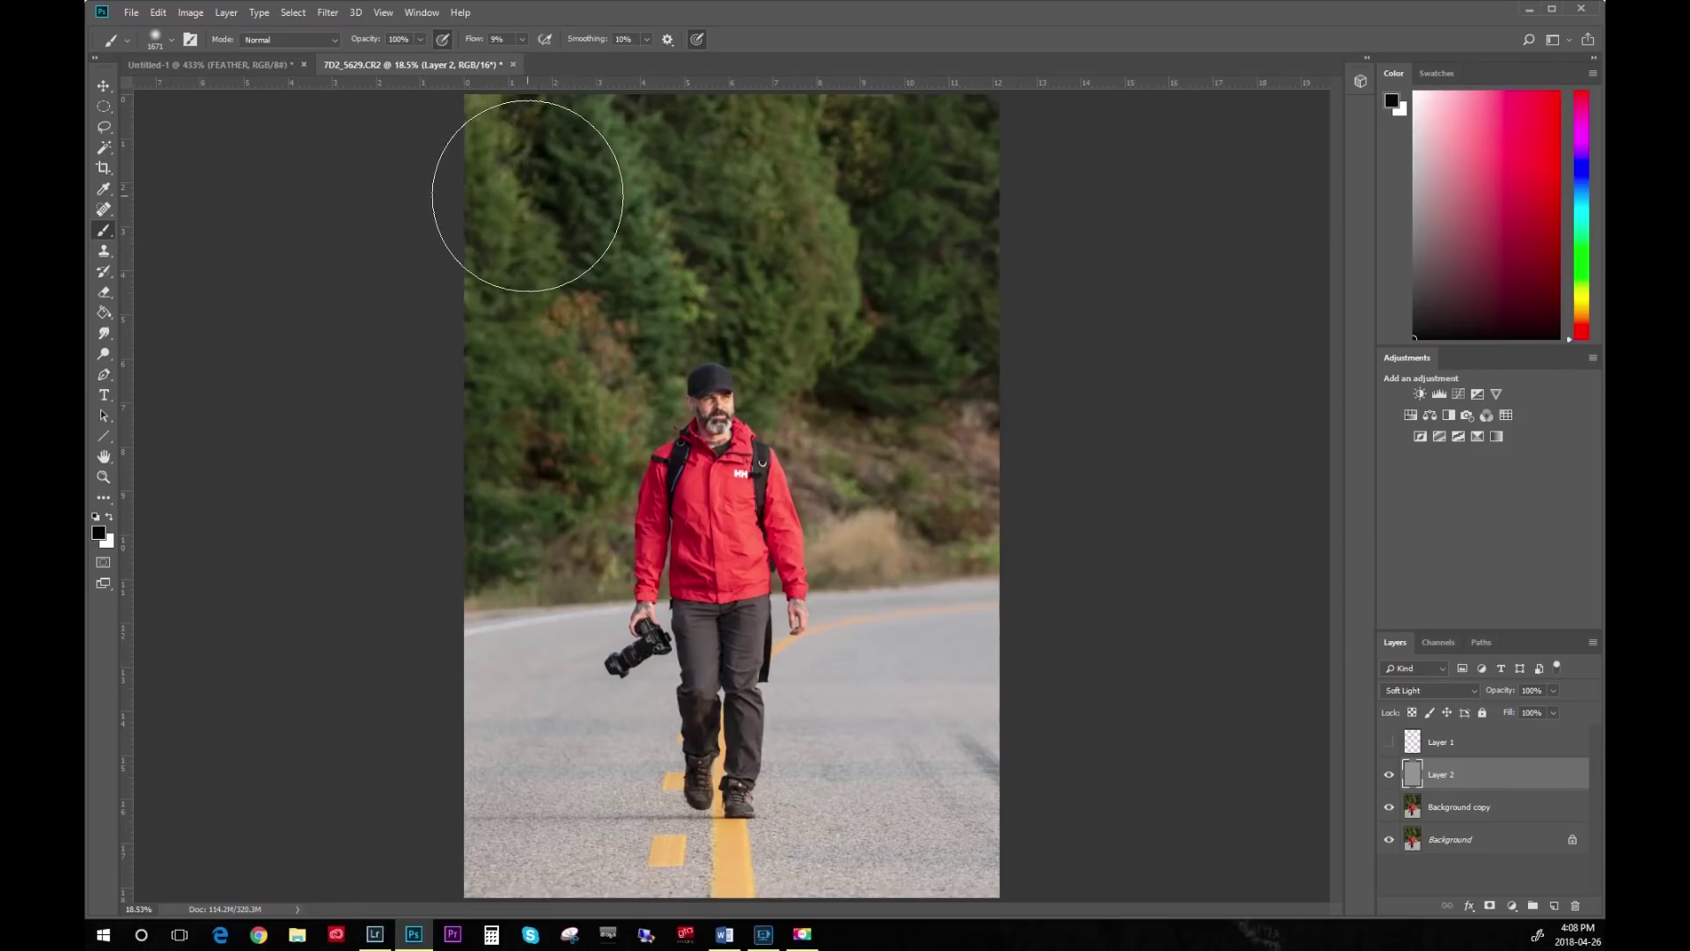
# Enlarge the brush and paint black on the gray Soft Light layer over the trees at the photo's upper left to darken them.
pyautogui.moveTo(526, 258)
pyautogui.mouseDown()
pyautogui.moveTo(560, 269)
pyautogui.moveTo(538, 266)
pyautogui.mouseUp()
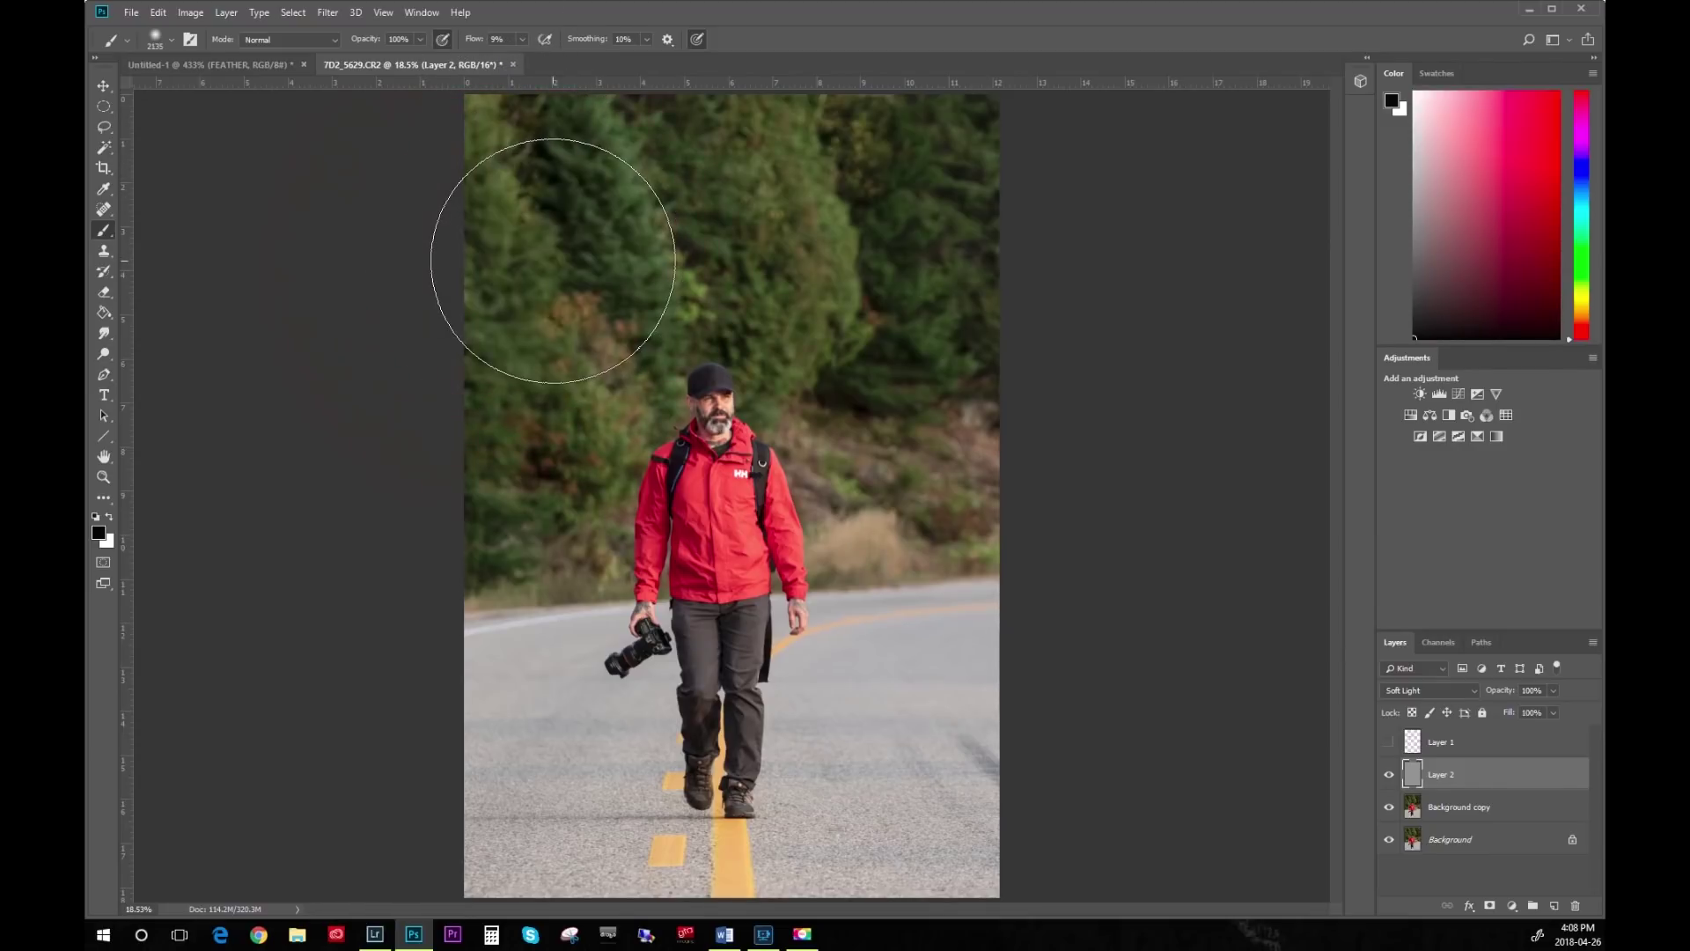
pyautogui.moveTo(619, 156)
pyautogui.mouseDown()
pyautogui.moveTo(515, 302)
pyautogui.moveTo(492, 461)
pyautogui.moveTo(536, 200)
pyautogui.mouseUp()
pyautogui.moveTo(638, 127)
pyautogui.mouseDown()
pyautogui.moveTo(724, 97)
pyautogui.moveTo(576, 240)
pyautogui.moveTo(512, 384)
pyautogui.moveTo(484, 528)
pyautogui.mouseUp()
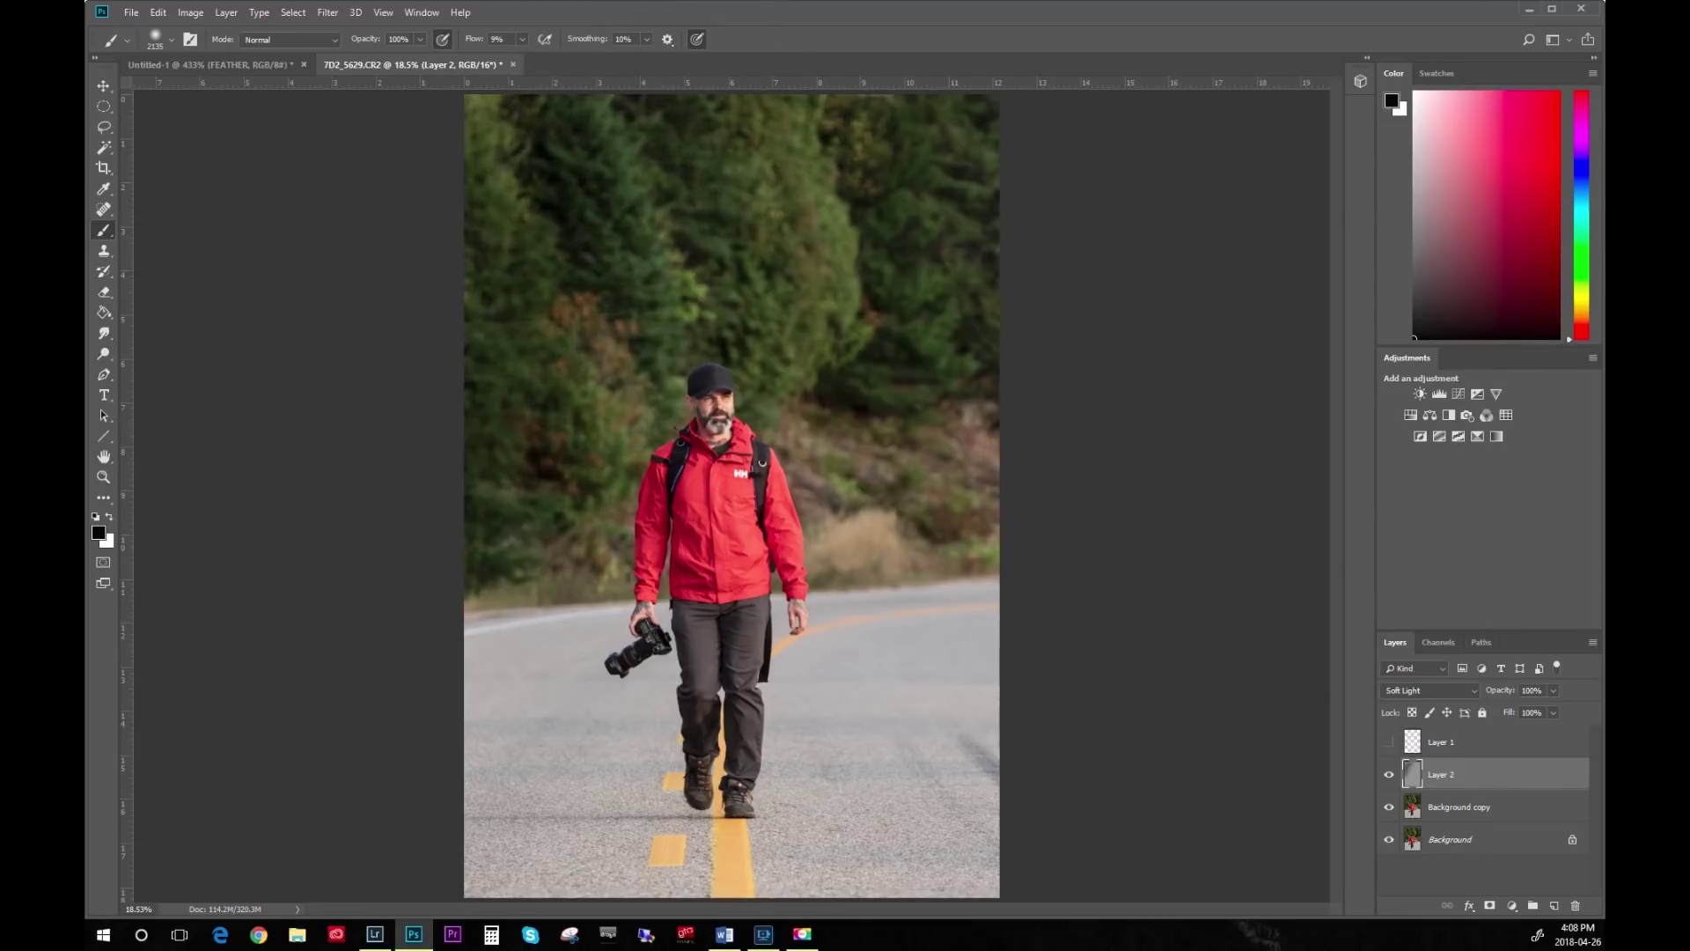
# Compare the photo with and without the darkening by repeatedly hiding and showing the gray Layer 2.
pyautogui.click(1389, 774)
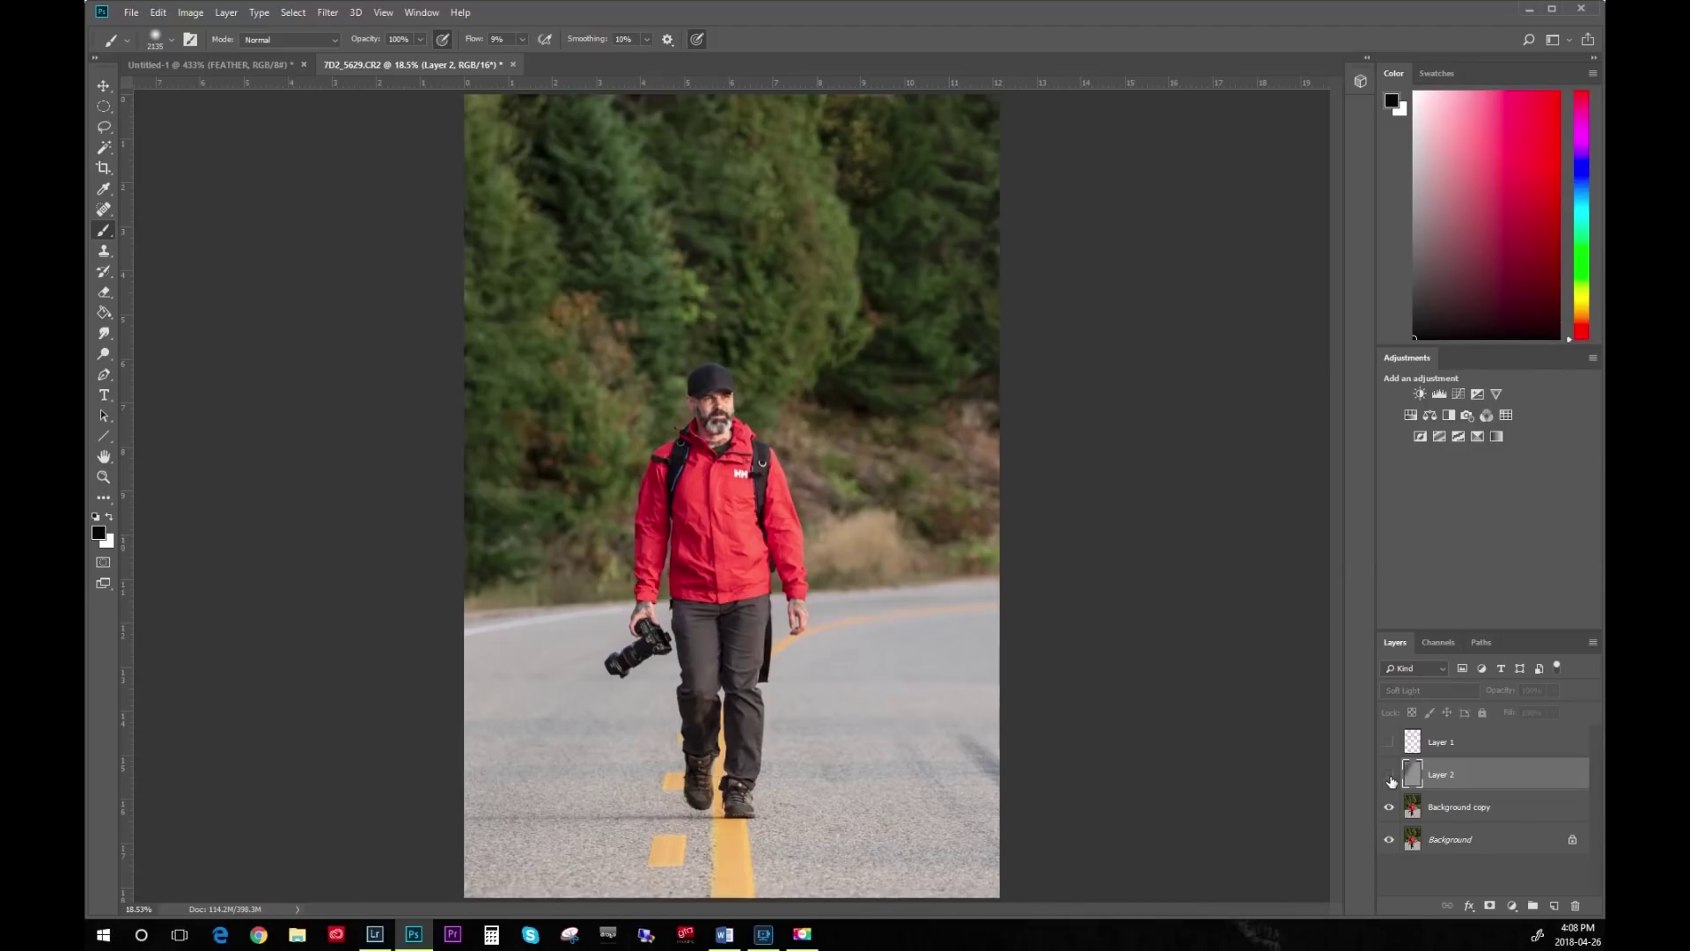
pyautogui.click(1389, 774)
pyautogui.click(1389, 774)
pyautogui.click(1389, 774)
pyautogui.click(1388, 775)
pyautogui.click(1389, 775)
pyautogui.hotkey('ctrl', 'z')
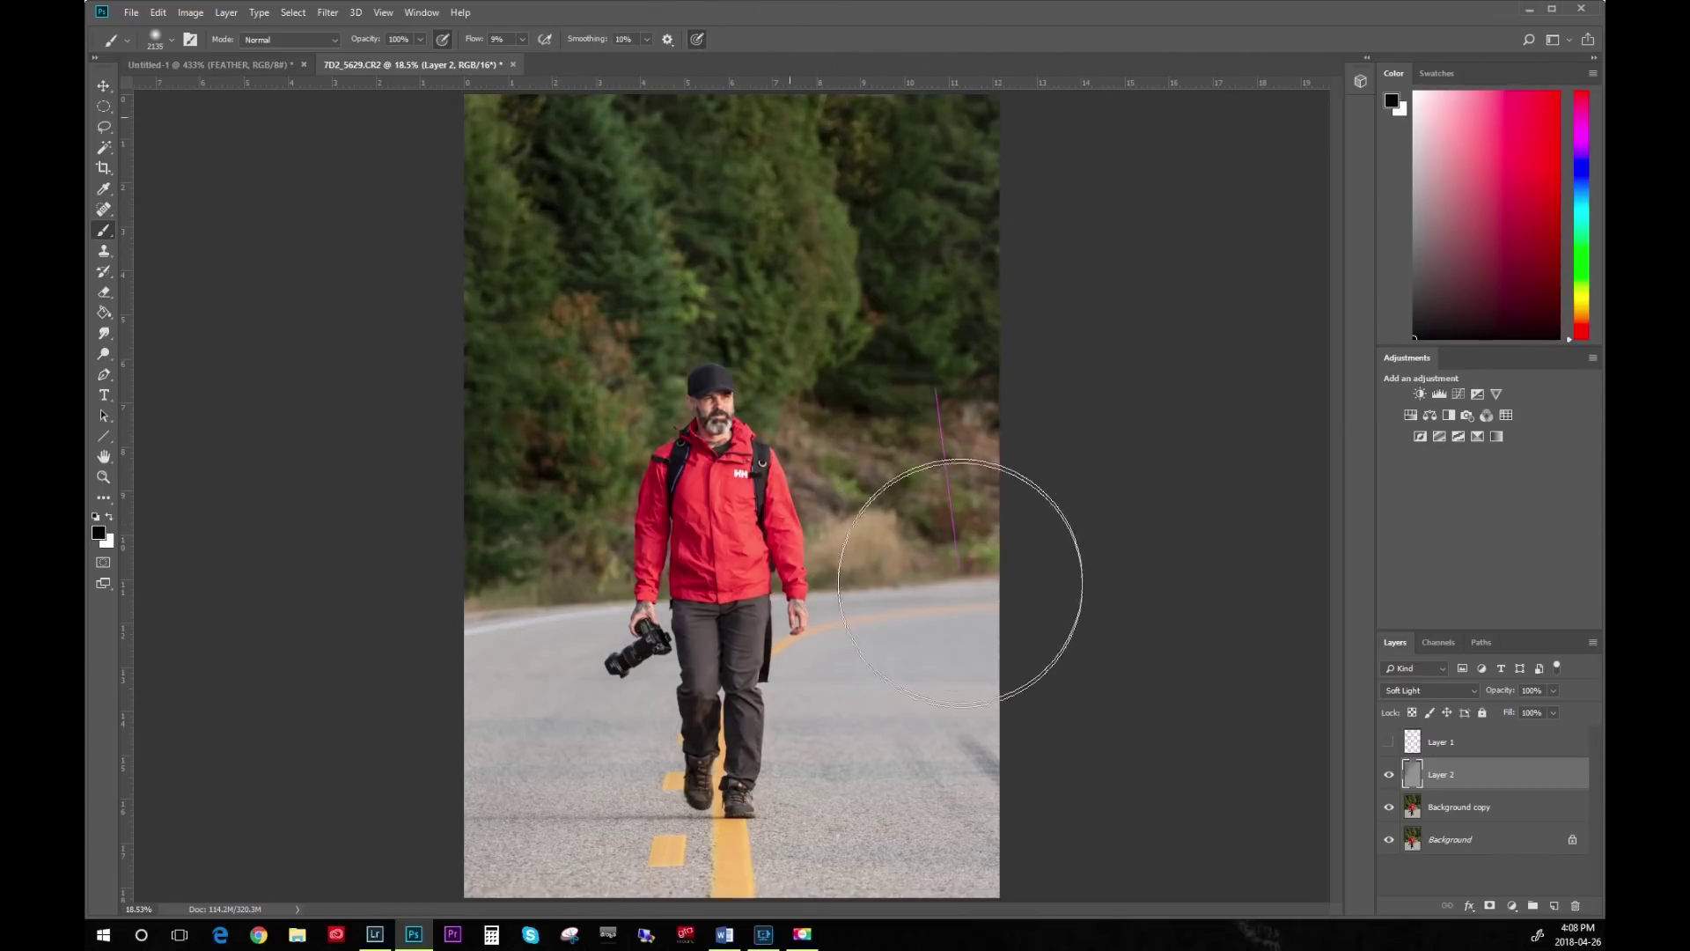
# Paint black with the large soft brush over the road, the photo's side edges and the background trees on gray Layer 2.
pyautogui.moveTo(1039, 595)
pyautogui.mouseDown()
pyautogui.moveTo(964, 735)
pyautogui.moveTo(997, 713)
pyautogui.moveTo(909, 867)
pyautogui.moveTo(860, 909)
pyautogui.moveTo(920, 770)
pyautogui.moveTo(968, 506)
pyautogui.mouseUp()
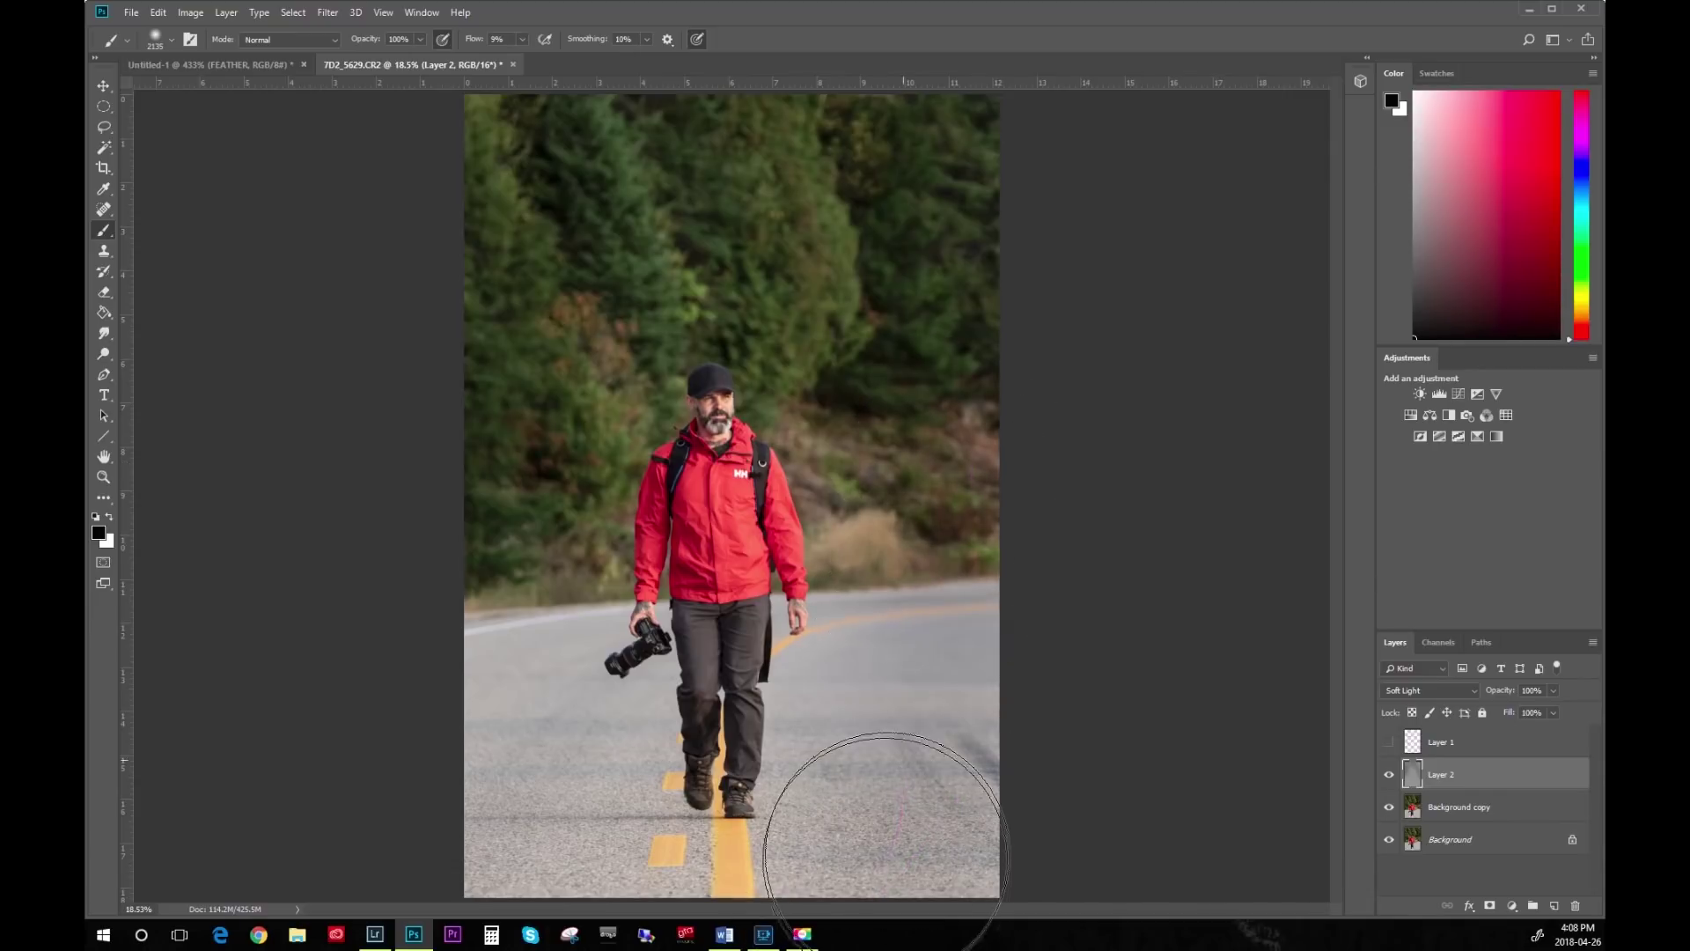
pyautogui.moveTo(744, 884)
pyautogui.mouseDown()
pyautogui.moveTo(645, 872)
pyautogui.moveTo(524, 802)
pyautogui.moveTo(492, 692)
pyautogui.moveTo(532, 428)
pyautogui.mouseUp()
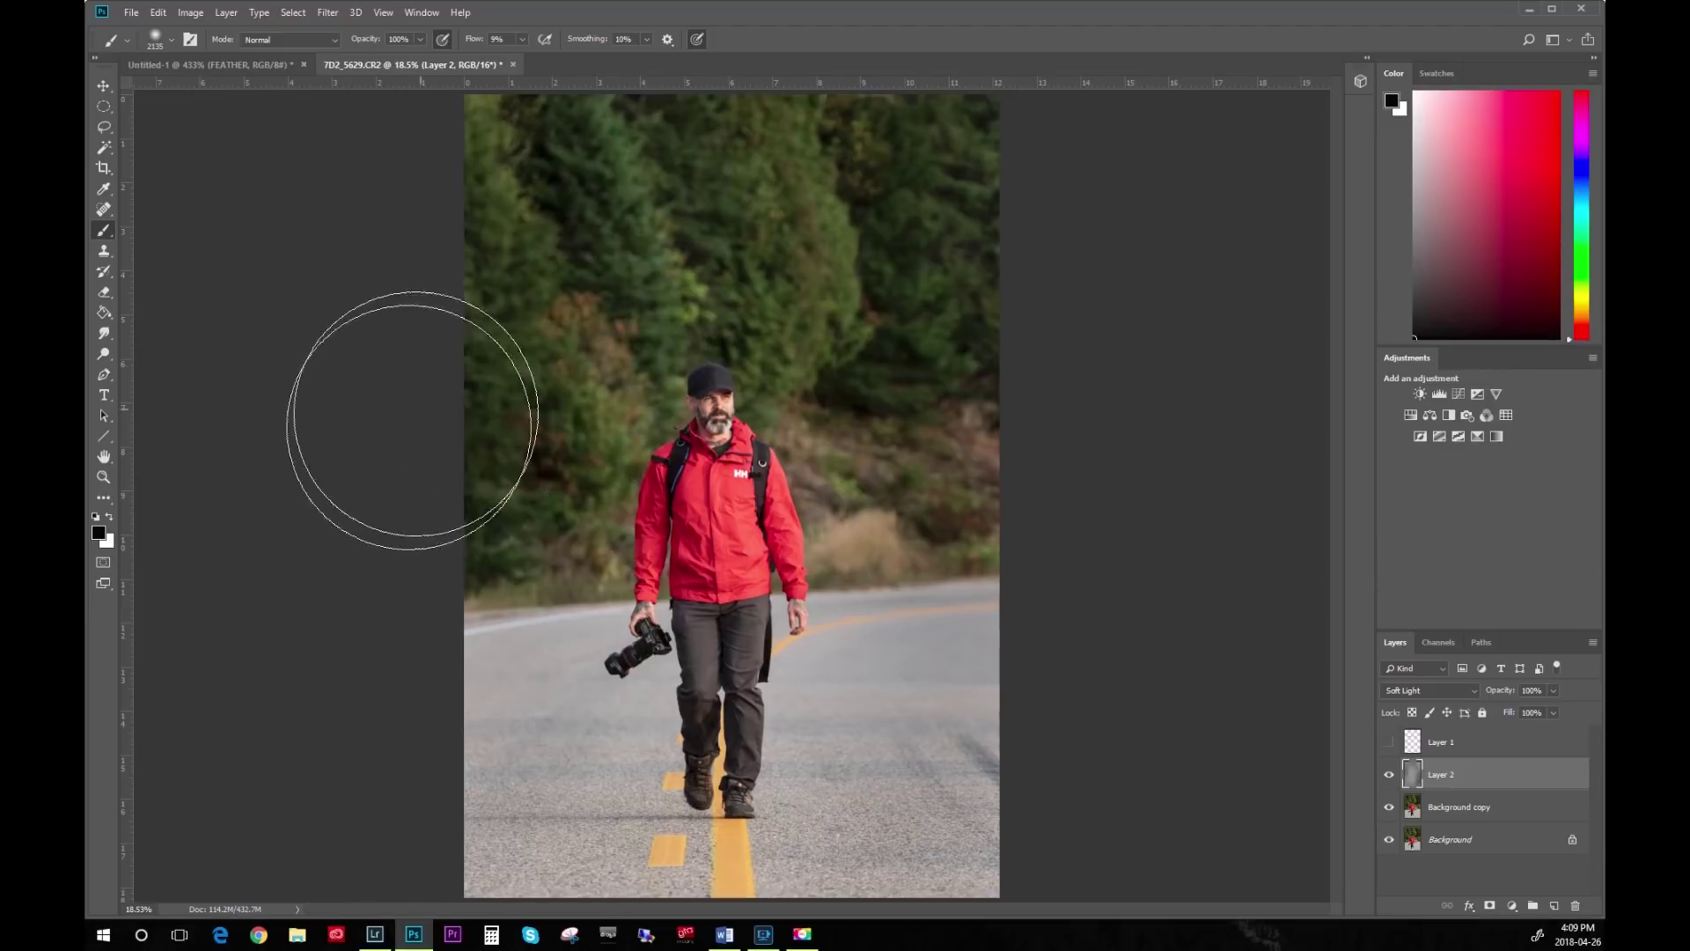
pyautogui.moveTo(598, 308); pyautogui.dragTo(534, 647)
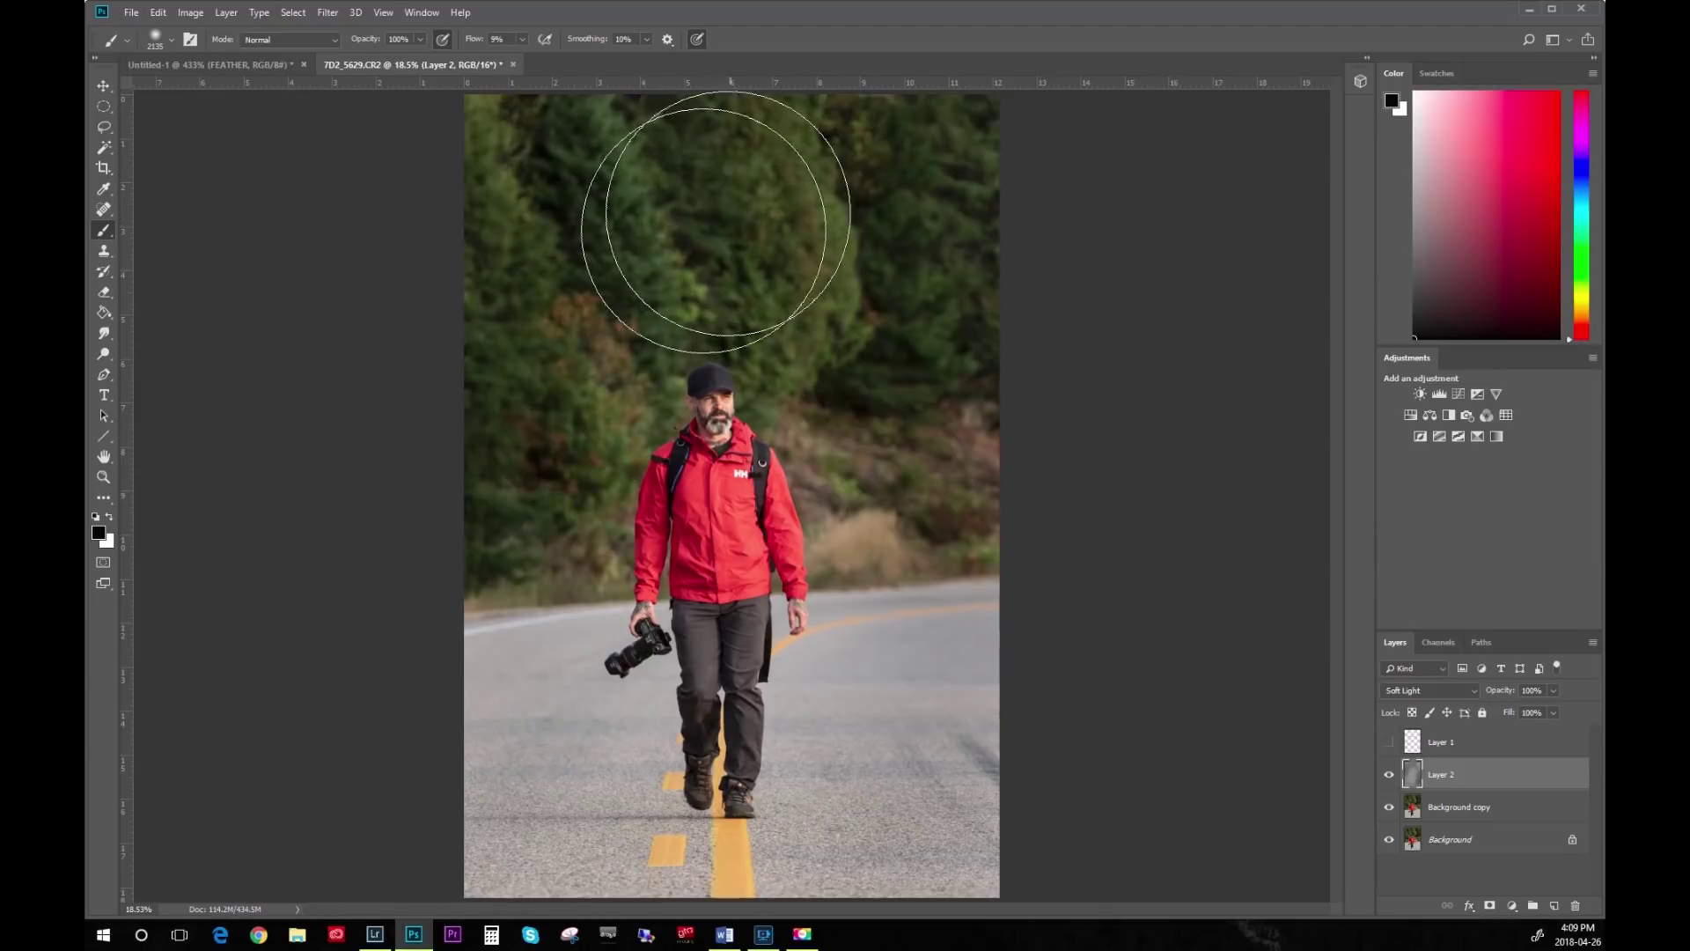
pyautogui.moveTo(800, 197)
pyautogui.mouseDown()
pyautogui.moveTo(522, 429)
pyautogui.moveTo(644, 161)
pyautogui.moveTo(456, 513)
pyautogui.mouseUp()
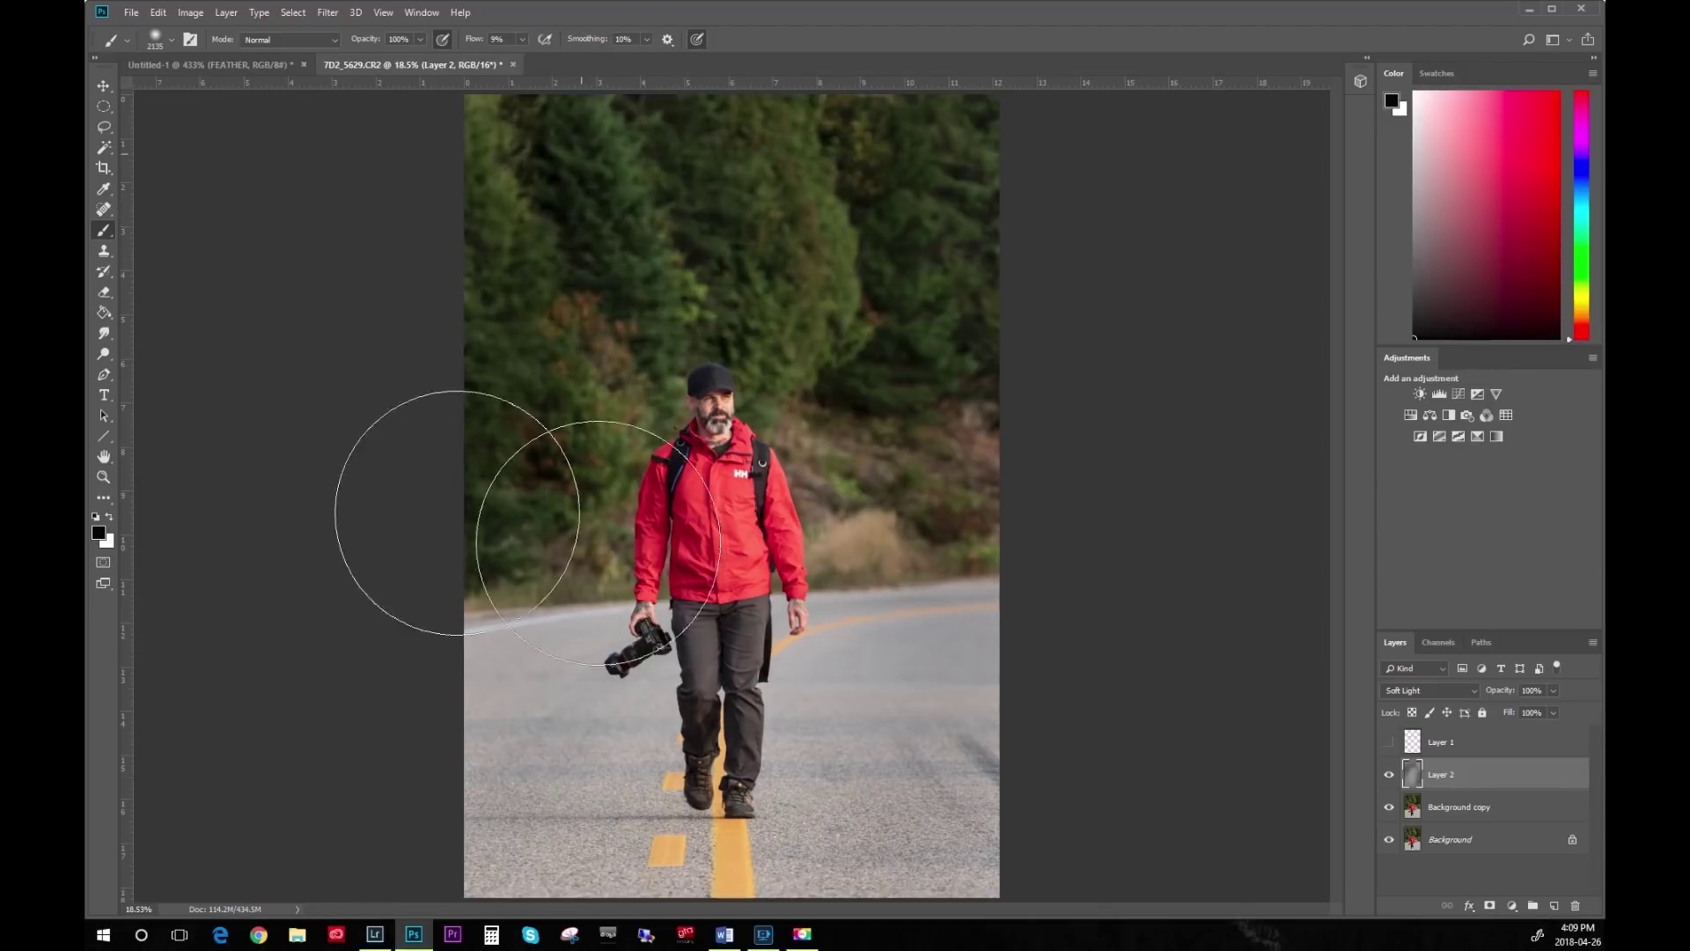
pyautogui.moveTo(825, 228)
pyautogui.mouseDown()
pyautogui.moveTo(971, 624)
pyautogui.moveTo(1057, 536)
pyautogui.moveTo(947, 704)
pyautogui.moveTo(912, 920)
pyautogui.moveTo(1003, 761)
pyautogui.mouseUp()
pyautogui.moveTo(1117, 615)
pyautogui.mouseDown()
pyautogui.moveTo(785, 886)
pyautogui.moveTo(672, 870)
pyautogui.moveTo(706, 862)
pyautogui.moveTo(599, 810)
pyautogui.moveTo(474, 563)
pyautogui.moveTo(521, 557)
pyautogui.moveTo(525, 578)
pyautogui.moveTo(513, 822)
pyautogui.moveTo(686, 896)
pyautogui.moveTo(650, 820)
pyautogui.moveTo(491, 715)
pyautogui.moveTo(468, 589)
pyautogui.moveTo(479, 853)
pyautogui.moveTo(698, 867)
pyautogui.moveTo(540, 336)
pyautogui.moveTo(470, 175)
pyautogui.moveTo(506, 103)
pyautogui.moveTo(1098, 253)
pyautogui.mouseUp()
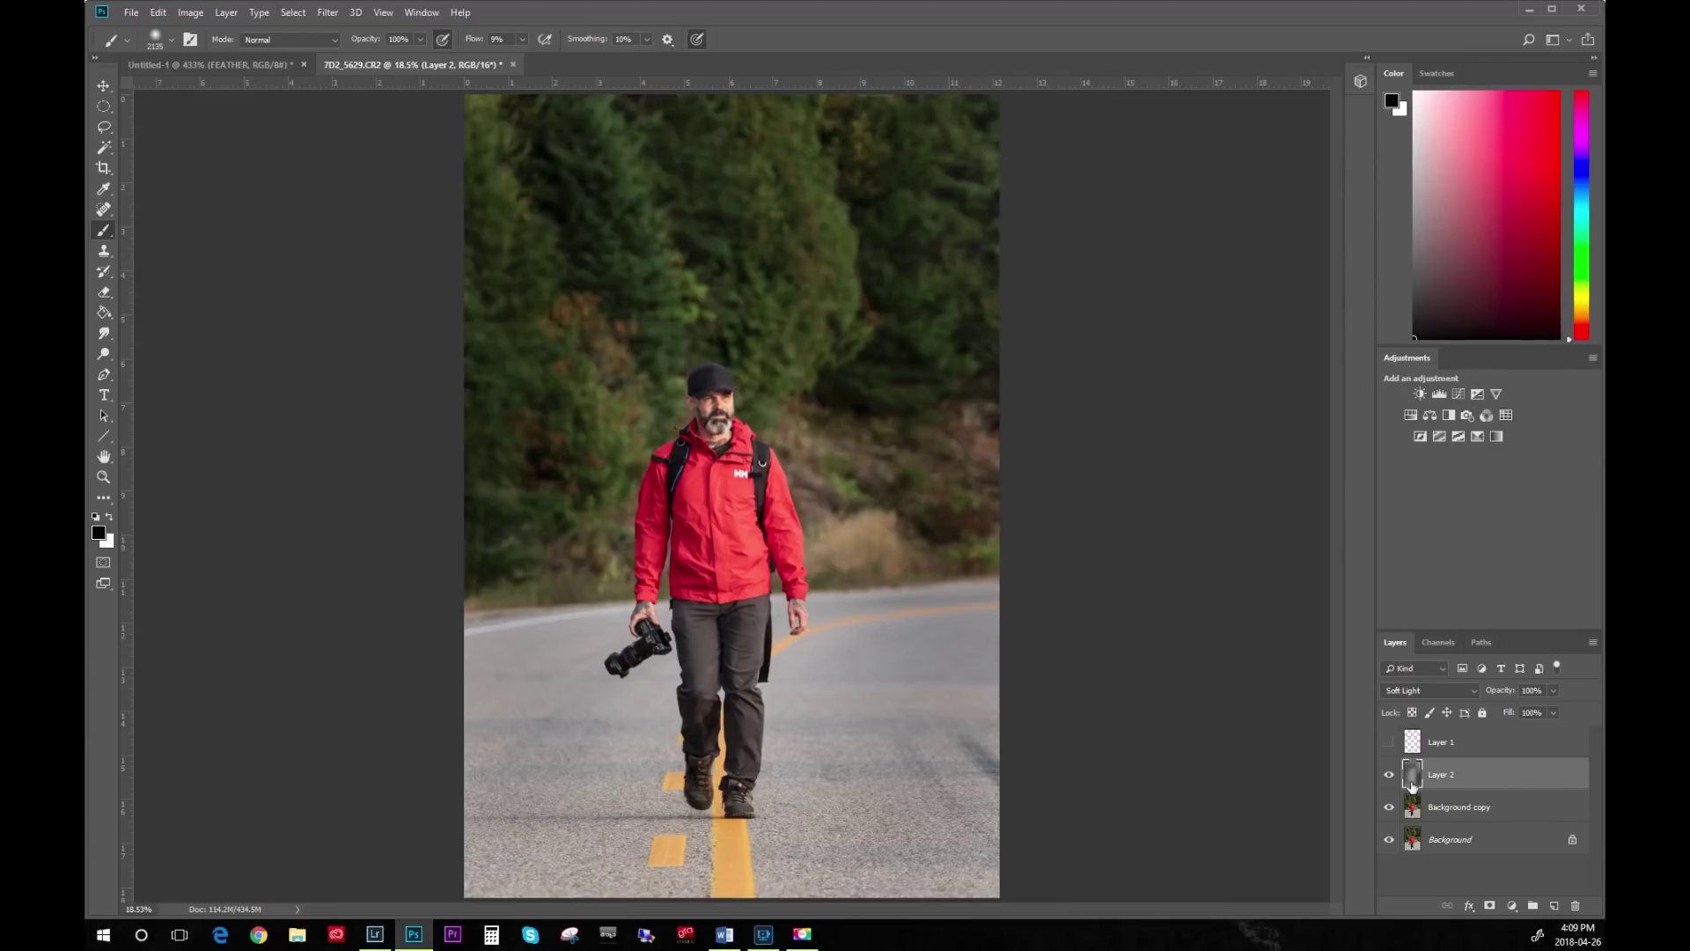
pyautogui.moveTo(901, 561)
pyautogui.mouseDown()
pyautogui.moveTo(971, 445)
pyautogui.moveTo(1027, 400)
pyautogui.moveTo(1028, 542)
pyautogui.mouseUp()
# Toggle Layer 2's visibility several times to compare the photo with and without the darkened road and trees.
pyautogui.click(1391, 777)
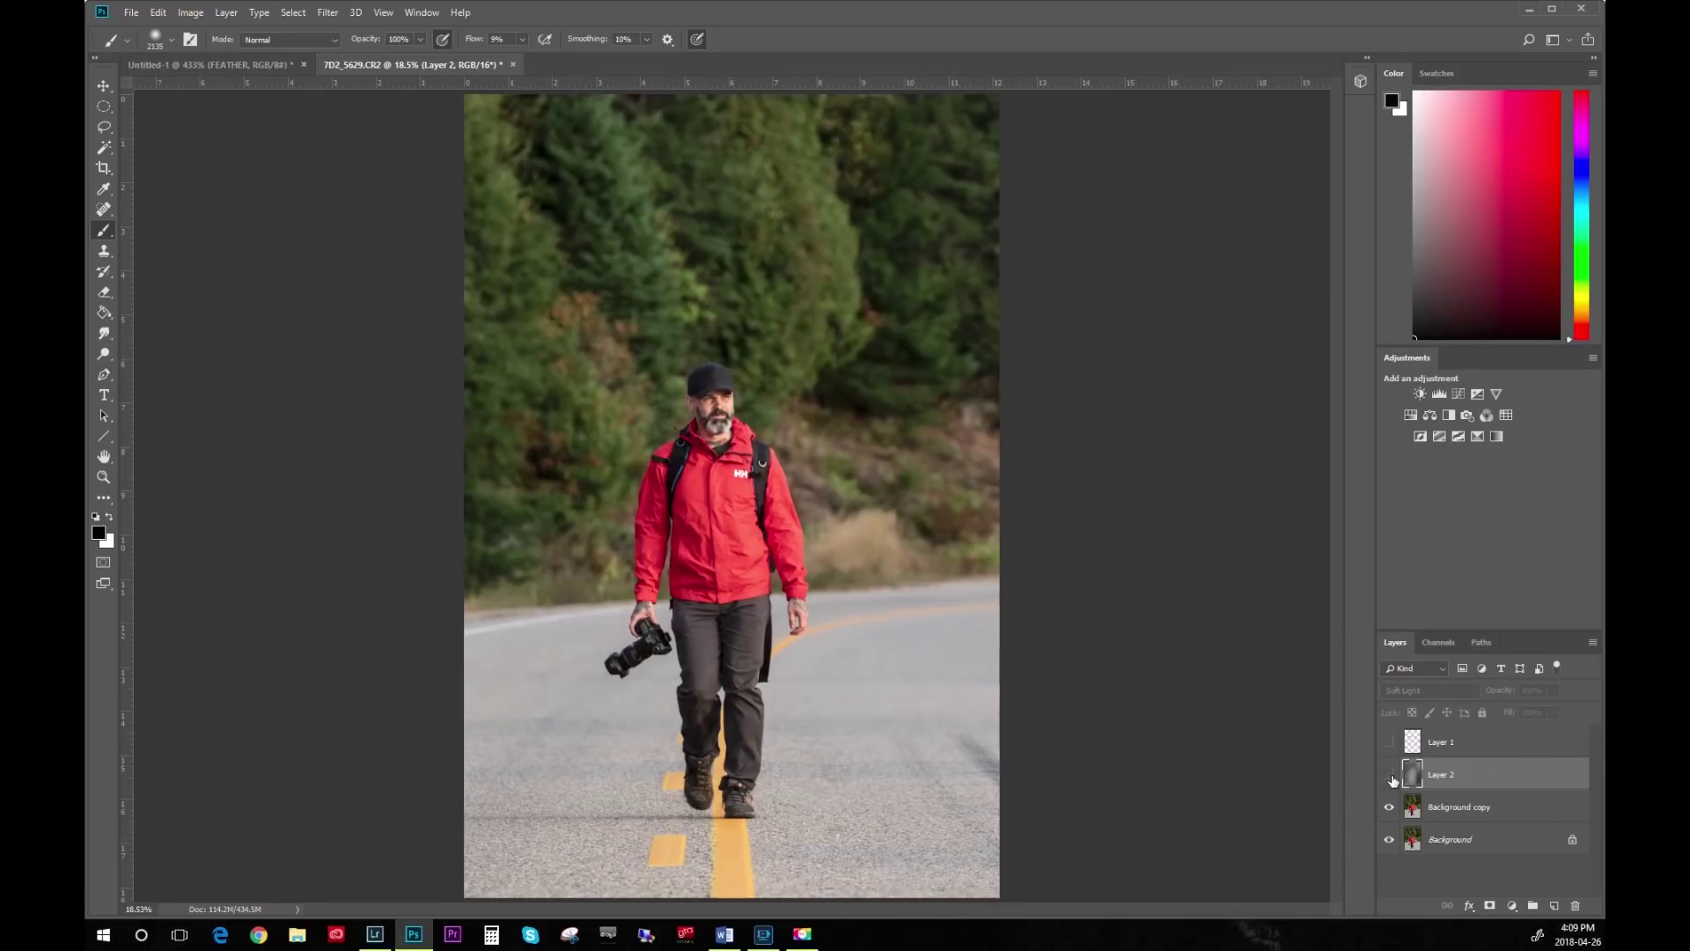
pyautogui.click(1392, 776)
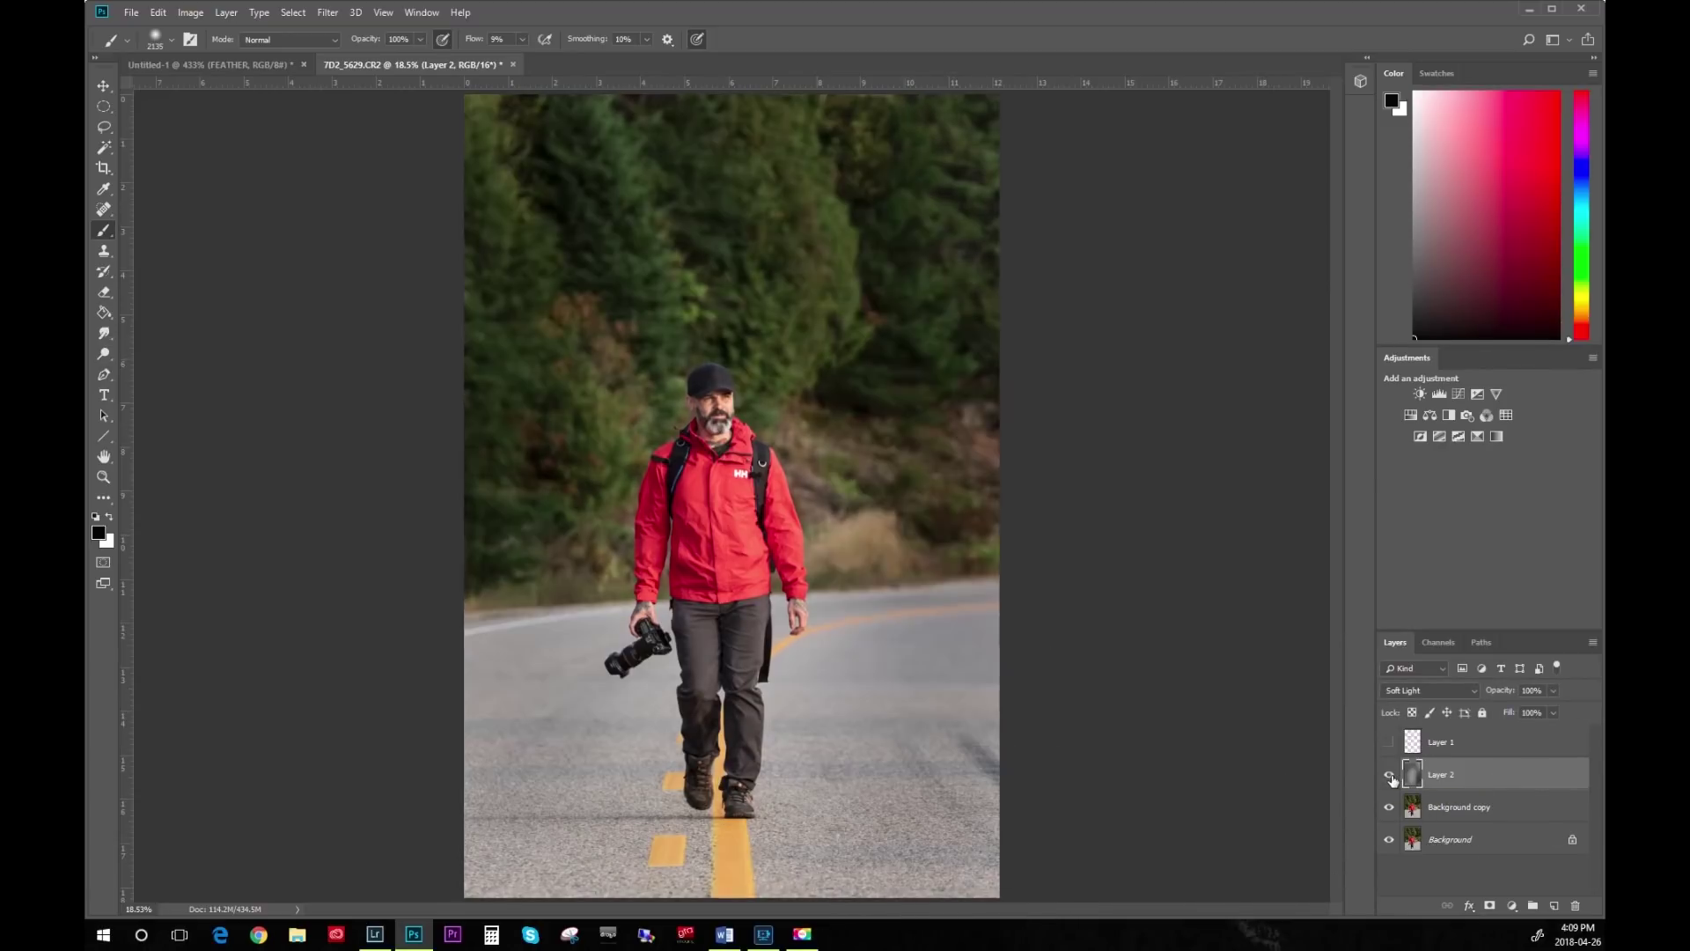
pyautogui.click(1392, 776)
pyautogui.click(1392, 776)
pyautogui.click(1391, 776)
pyautogui.click(1392, 776)
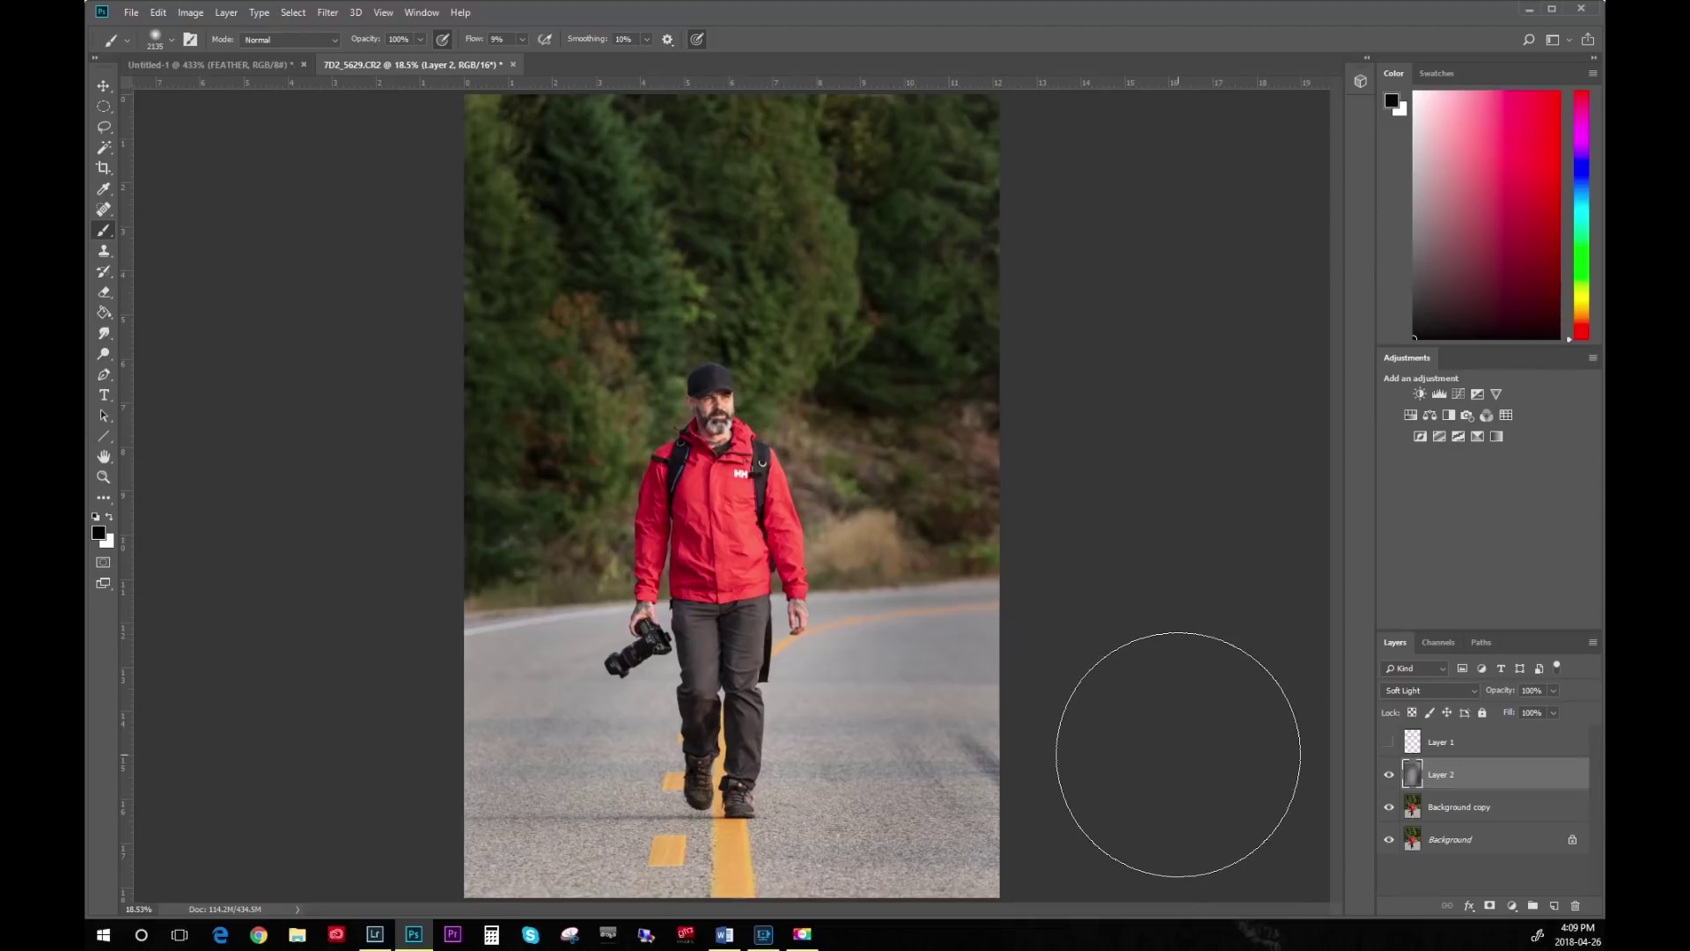
# Shrink the brush and paint black over the man's trousers and backpack straps on Layer 2 to deepen them.
pyautogui.press('z')
pyautogui.moveTo(698, 668); pyautogui.dragTo(959, 501)
pyautogui.press('space')
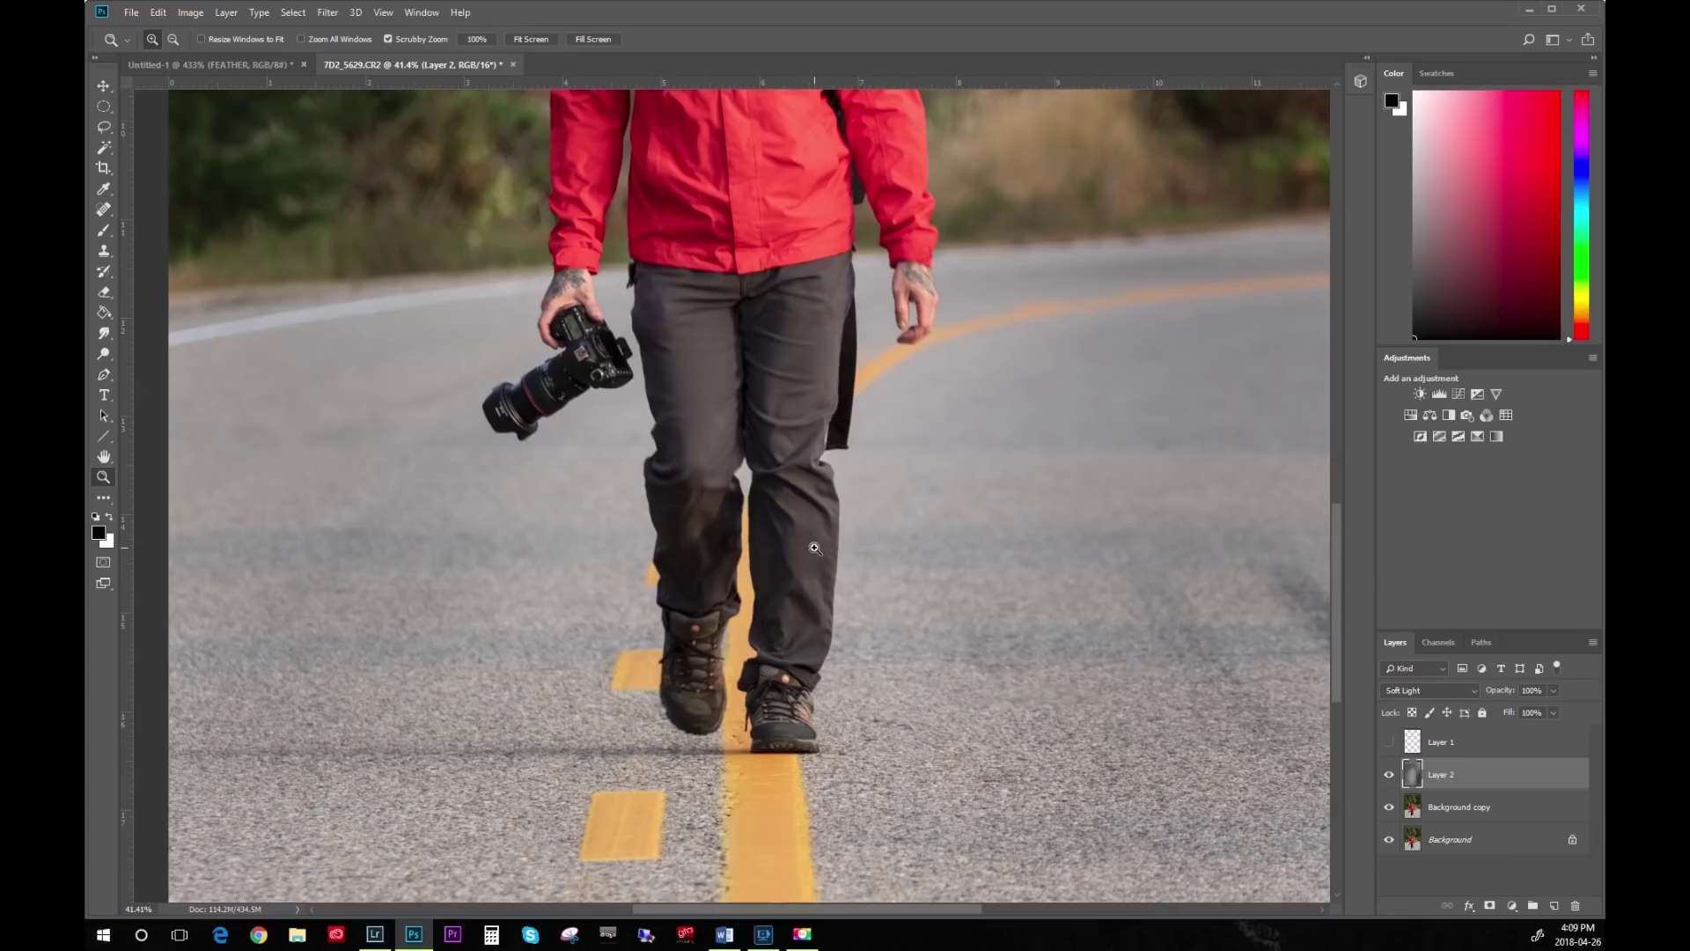
pyautogui.press('b')
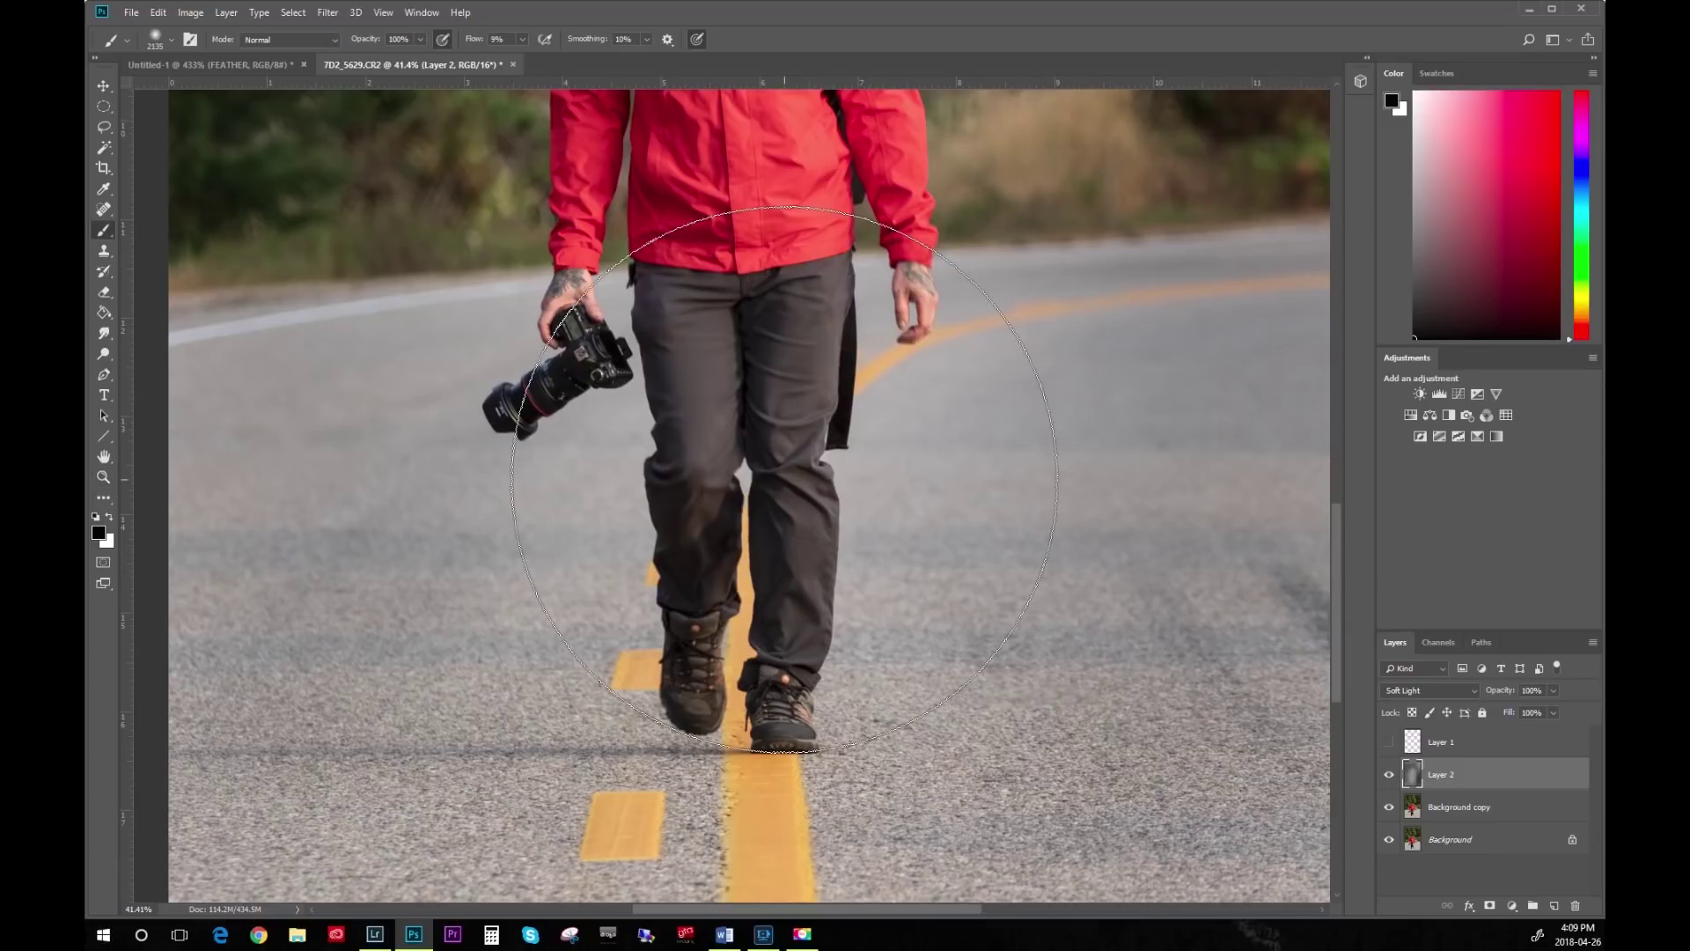
pyautogui.moveTo(790, 480); pyautogui.dragTo(483, 510)
pyautogui.moveTo(792, 434); pyautogui.dragTo(795, 432)
pyautogui.moveTo(670, 310)
pyautogui.mouseDown()
pyautogui.moveTo(707, 368)
pyautogui.moveTo(698, 565)
pyautogui.moveTo(731, 392)
pyautogui.moveTo(722, 405)
pyautogui.moveTo(708, 298)
pyautogui.moveTo(768, 342)
pyautogui.moveTo(824, 294)
pyautogui.moveTo(786, 545)
pyautogui.moveTo(815, 351)
pyautogui.moveTo(817, 642)
pyautogui.moveTo(823, 392)
pyautogui.moveTo(801, 627)
pyautogui.moveTo(811, 259)
pyautogui.moveTo(844, 272)
pyautogui.moveTo(800, 287)
pyautogui.moveTo(670, 277)
pyautogui.moveTo(723, 385)
pyautogui.moveTo(663, 279)
pyautogui.moveTo(731, 509)
pyautogui.moveTo(730, 351)
pyautogui.moveTo(721, 604)
pyautogui.moveTo(720, 474)
pyautogui.moveTo(749, 403)
pyautogui.moveTo(787, 381)
pyautogui.moveTo(781, 624)
pyautogui.moveTo(796, 631)
pyautogui.moveTo(819, 509)
pyautogui.moveTo(819, 288)
pyautogui.moveTo(809, 791)
pyautogui.moveTo(718, 270)
pyautogui.moveTo(671, 278)
pyautogui.mouseUp()
pyautogui.press('space')
pyautogui.moveTo(811, 479)
pyautogui.mouseDown()
pyautogui.moveTo(811, 428)
pyautogui.moveTo(804, 551)
pyautogui.mouseUp()
pyautogui.moveTo(578, 443)
pyautogui.mouseDown()
pyautogui.moveTo(641, 418)
pyautogui.moveTo(604, 541)
pyautogui.mouseUp()
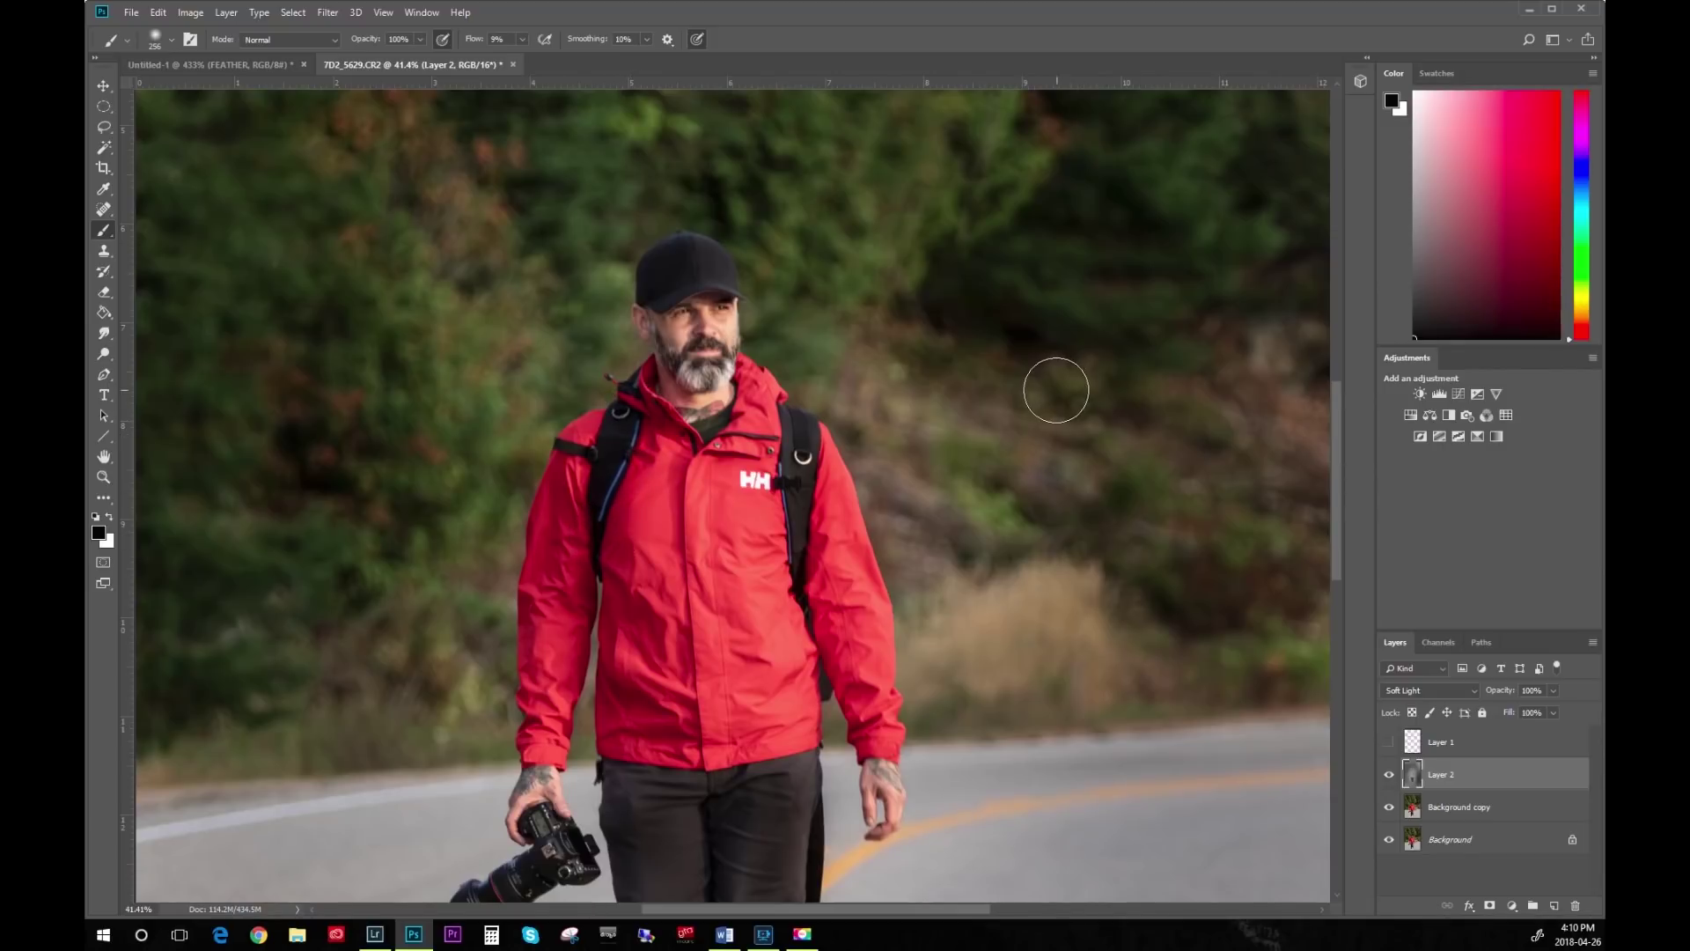
# Fit the whole photo in view and compare it with Layer 2 hidden and shown to judge the clothing and background darkening.
pyautogui.hotkey('ctrl', '0')
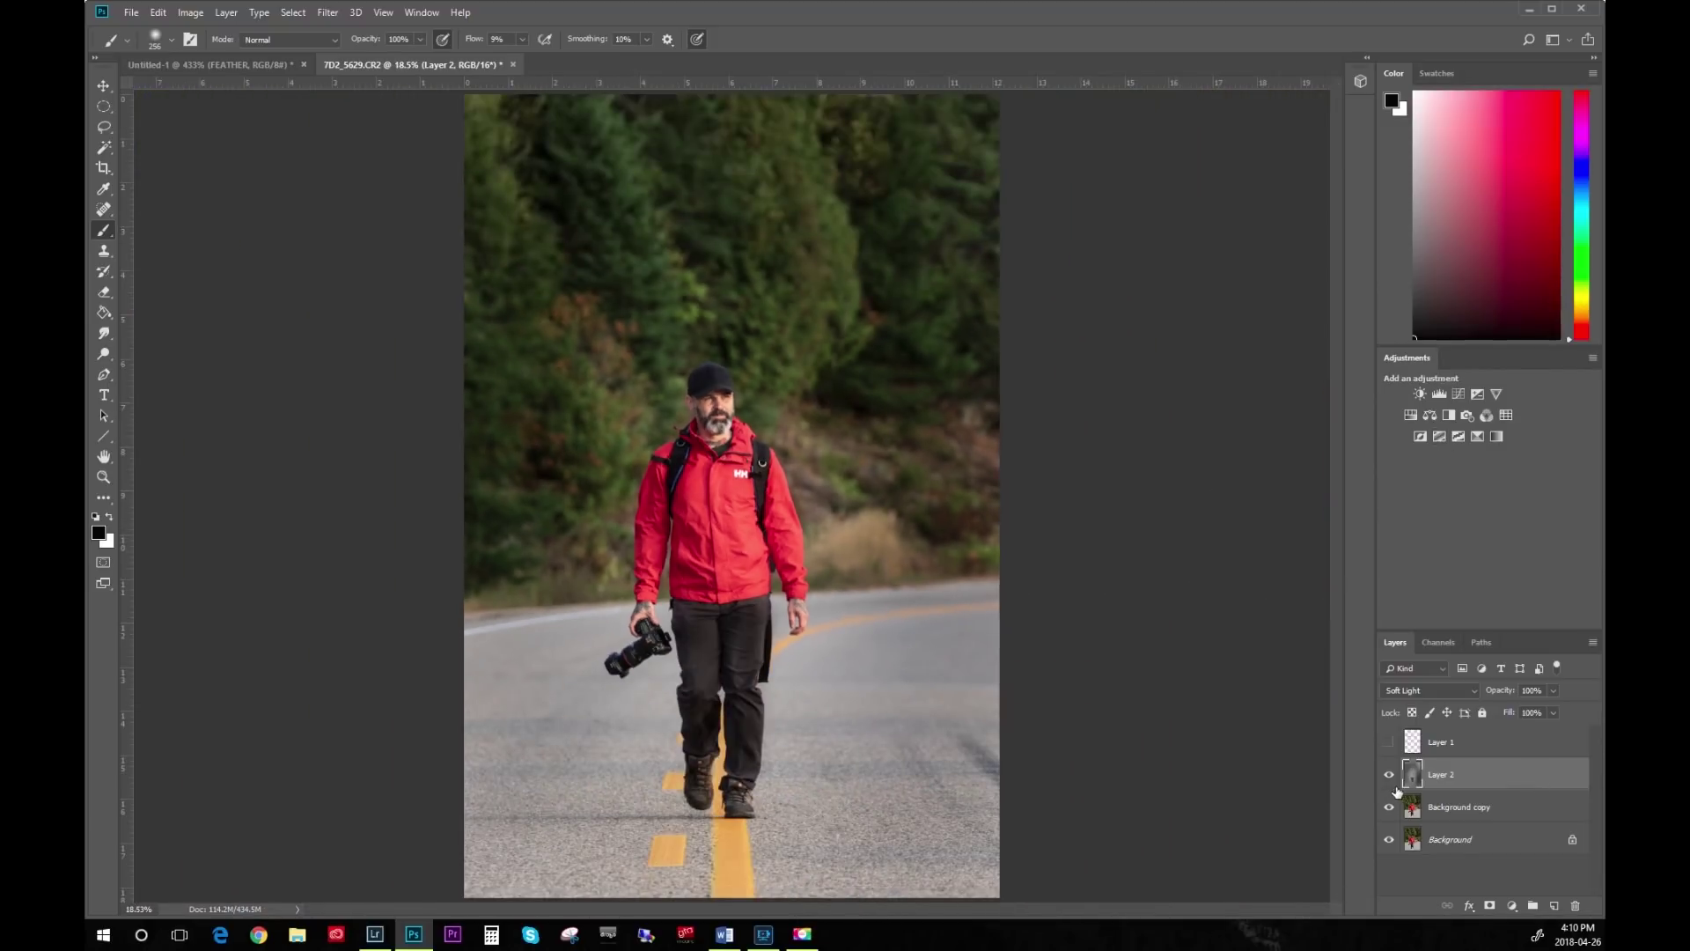
pyautogui.click(1389, 776)
pyautogui.click(1389, 774)
pyautogui.click(1388, 774)
pyautogui.click(1388, 774)
pyautogui.click(1388, 774)
pyautogui.click(1388, 775)
pyautogui.keyDown('alt'); pyautogui.rightClick(624, 356); pyautogui.keyUp('alt')
pyautogui.moveTo(643, 357); pyautogui.dragTo(677, 364)
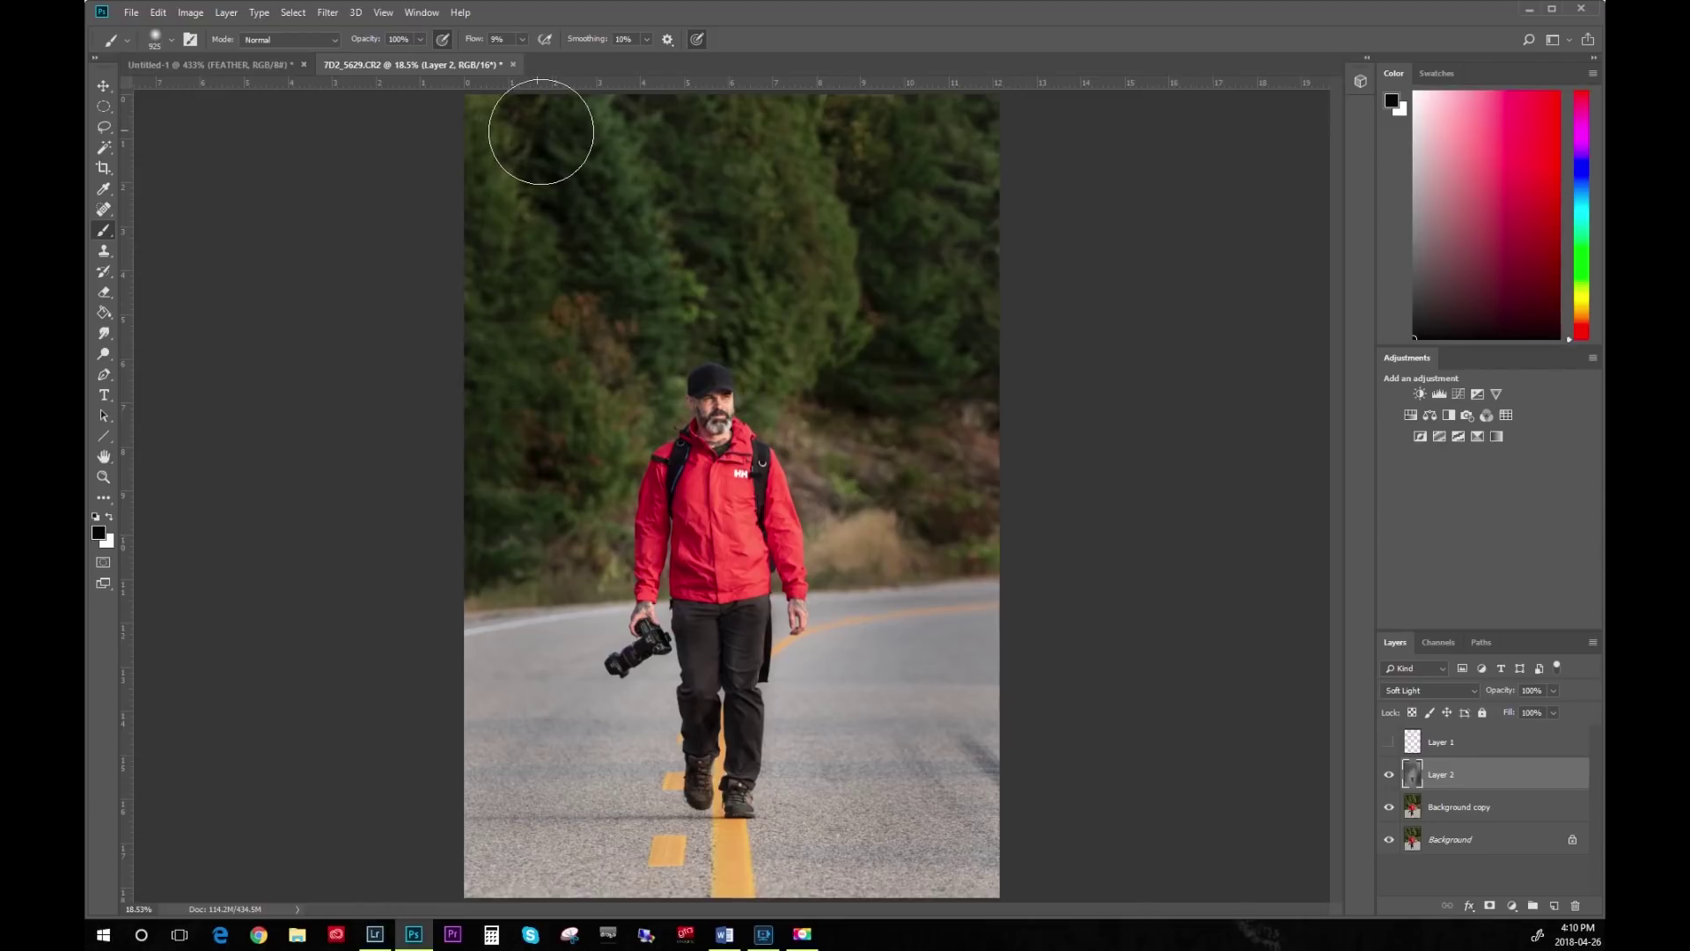
# Close the 7D2_5629.CR2 document and save its changes.
pyautogui.click(513, 64)
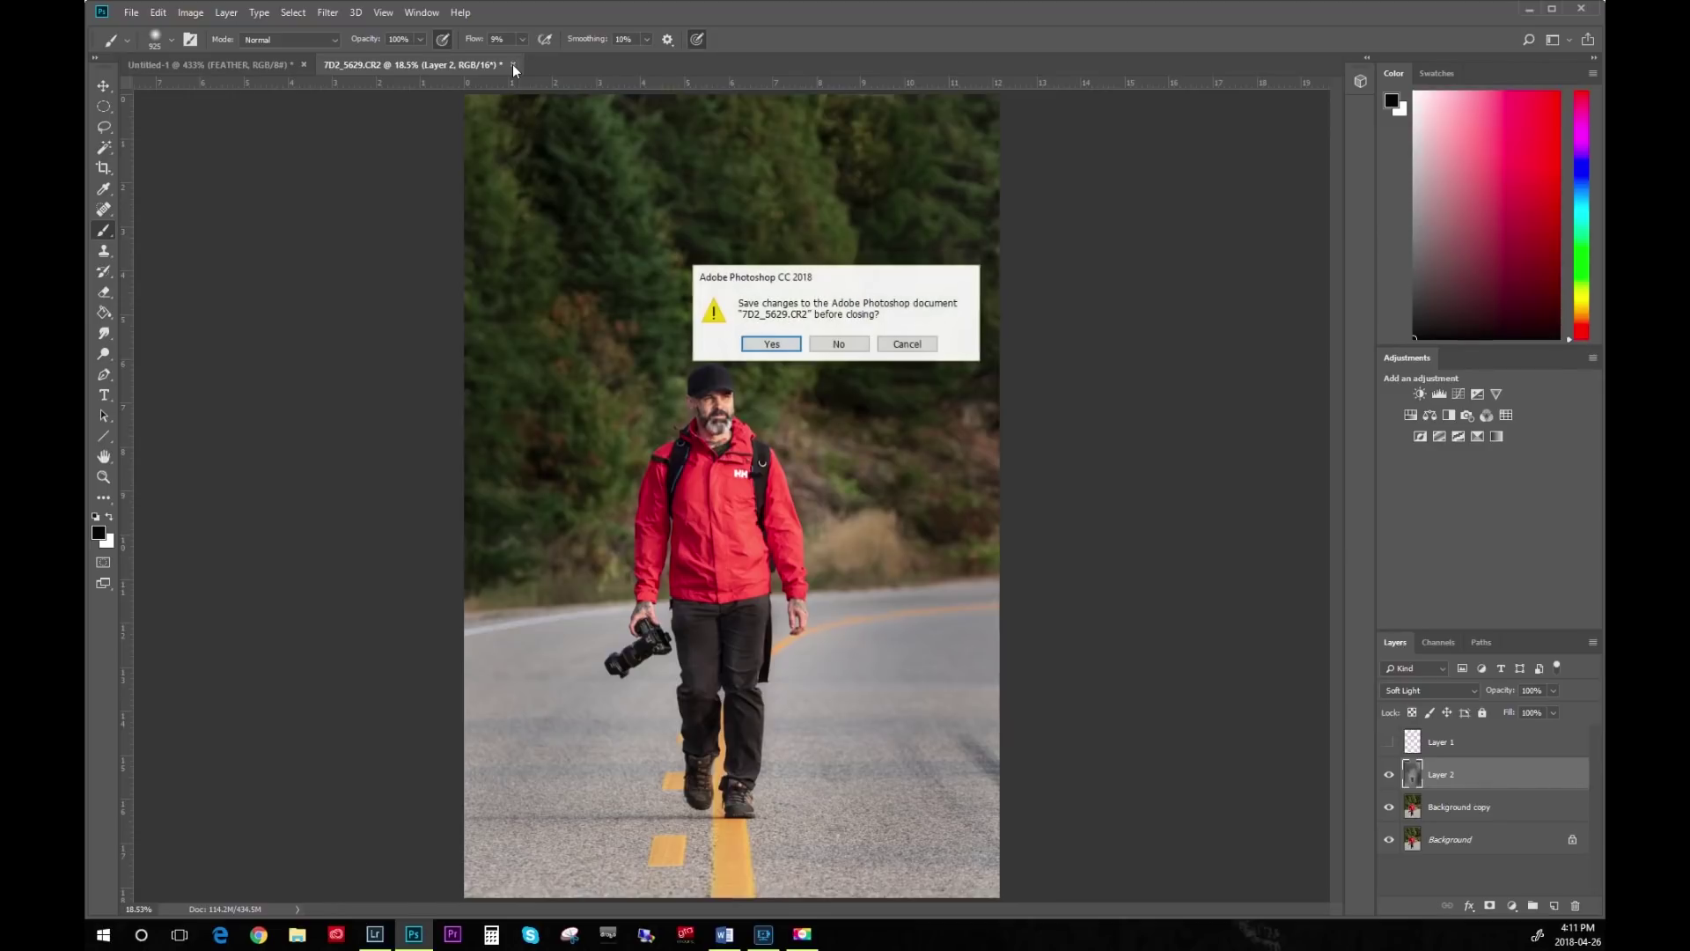
pyautogui.click(771, 345)
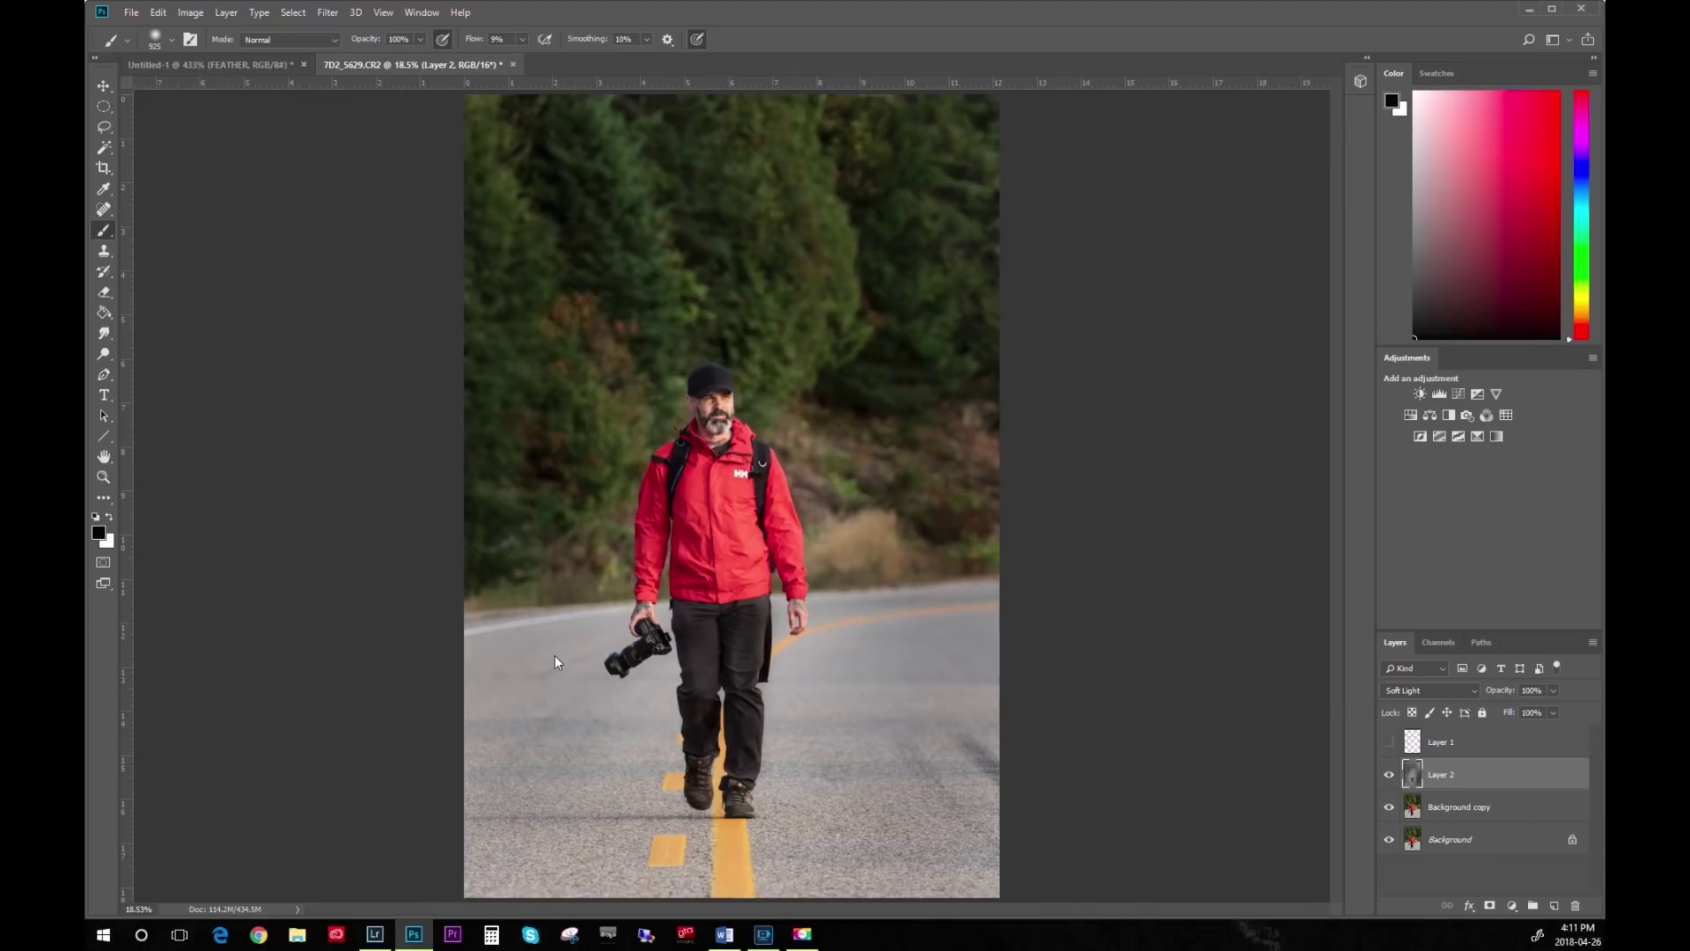
pyautogui.hotkey('ctrl', 's')
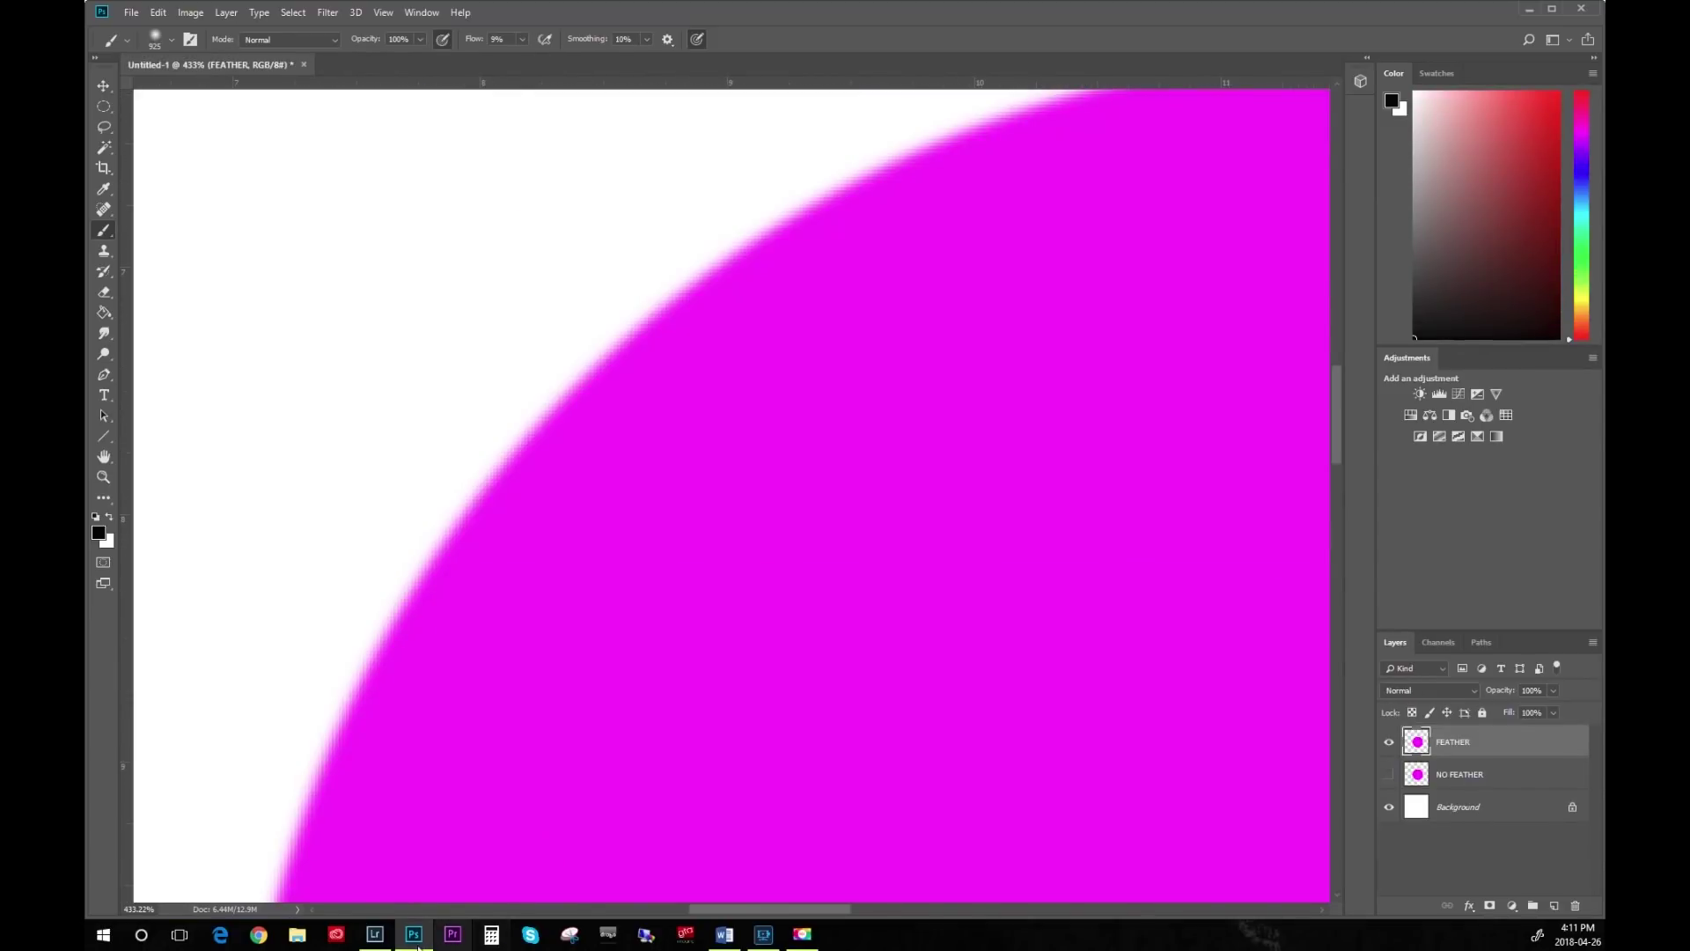
# Switch to Lightroom, compare 7D2_5629-Edit-2.tif with the original 7D2_5629.CR2, and leave the edited TIFF selected.
pyautogui.click(374, 934)
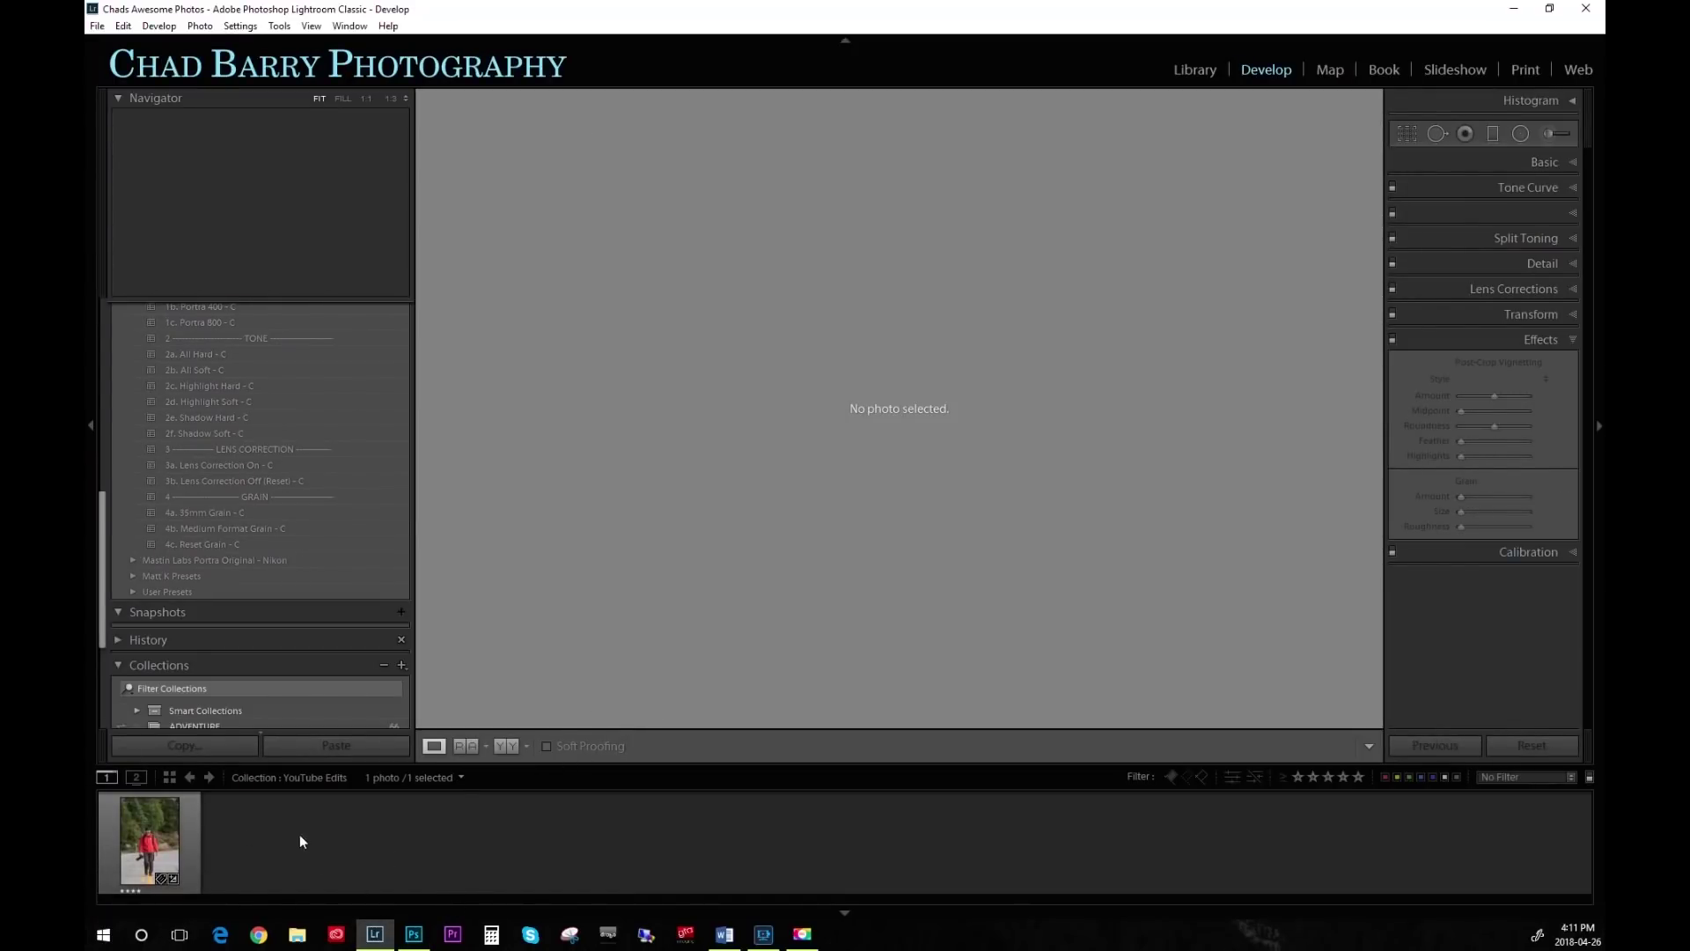
pyautogui.click(161, 838)
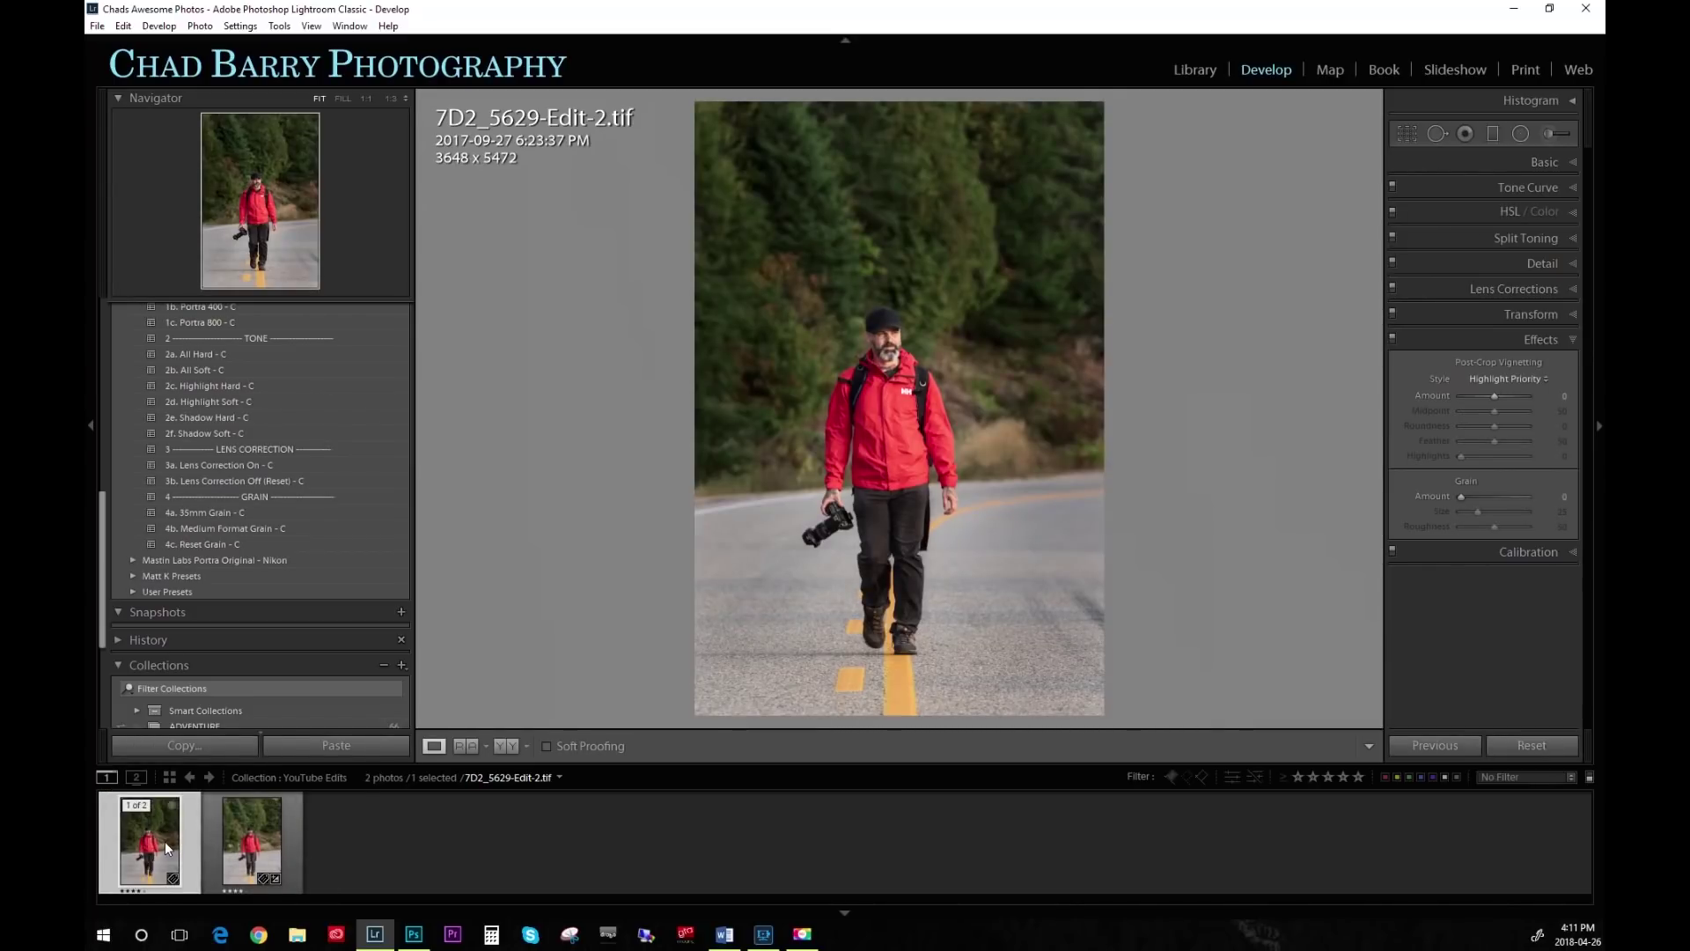
pyautogui.click(245, 847)
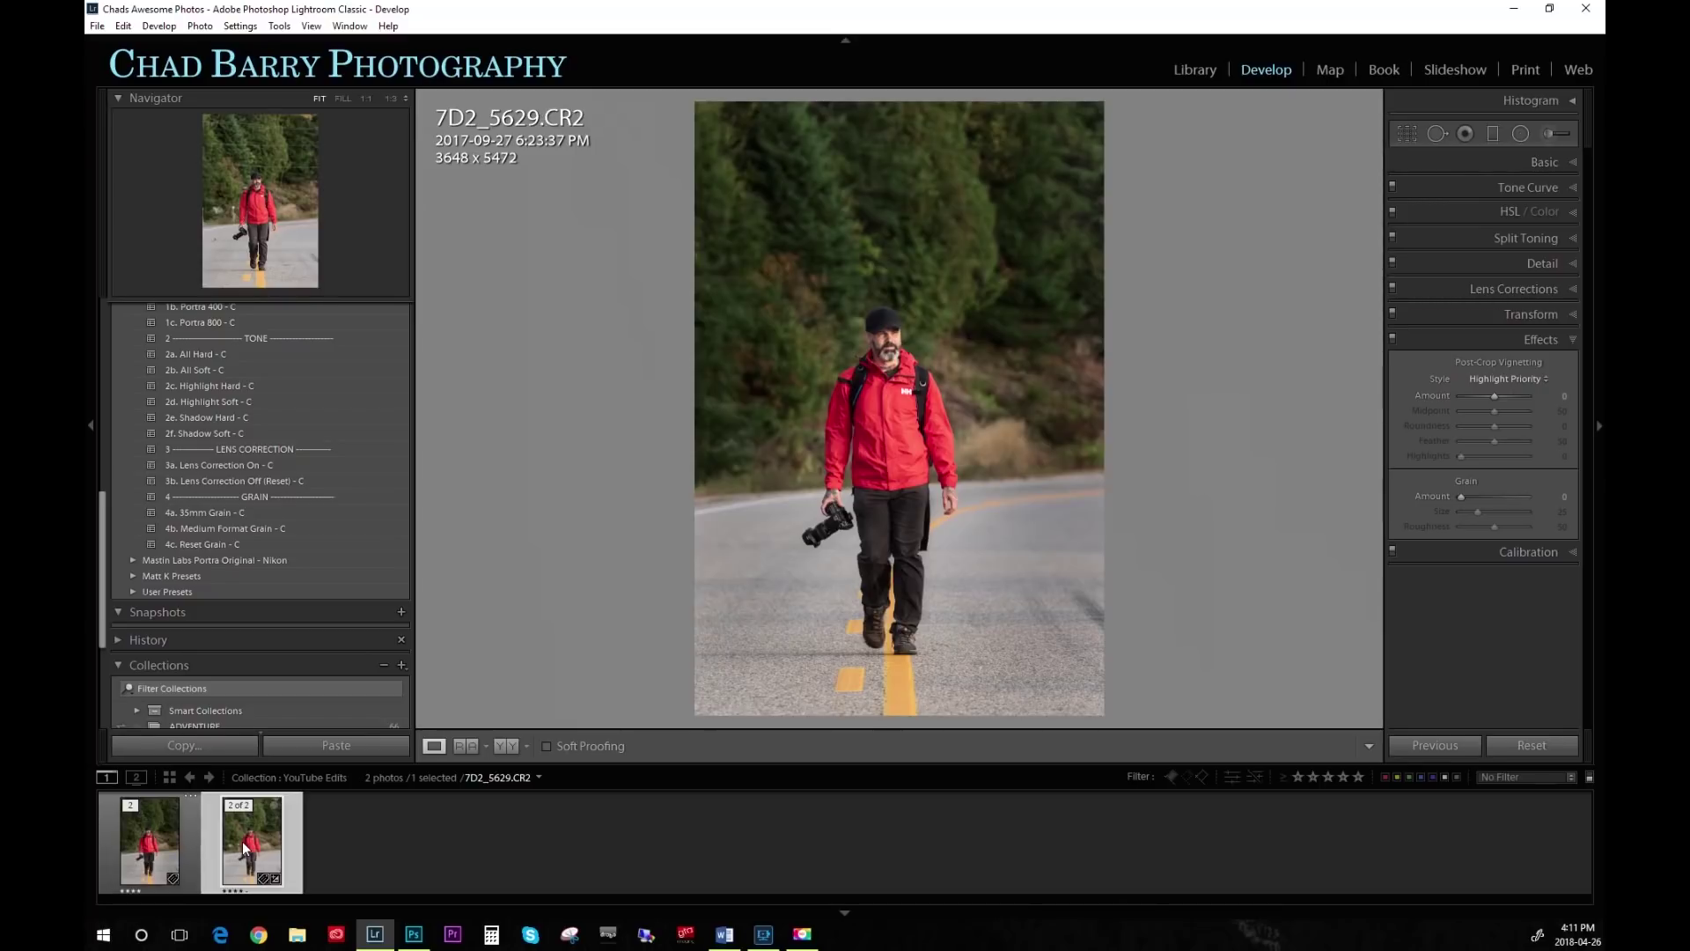
pyautogui.click(152, 845)
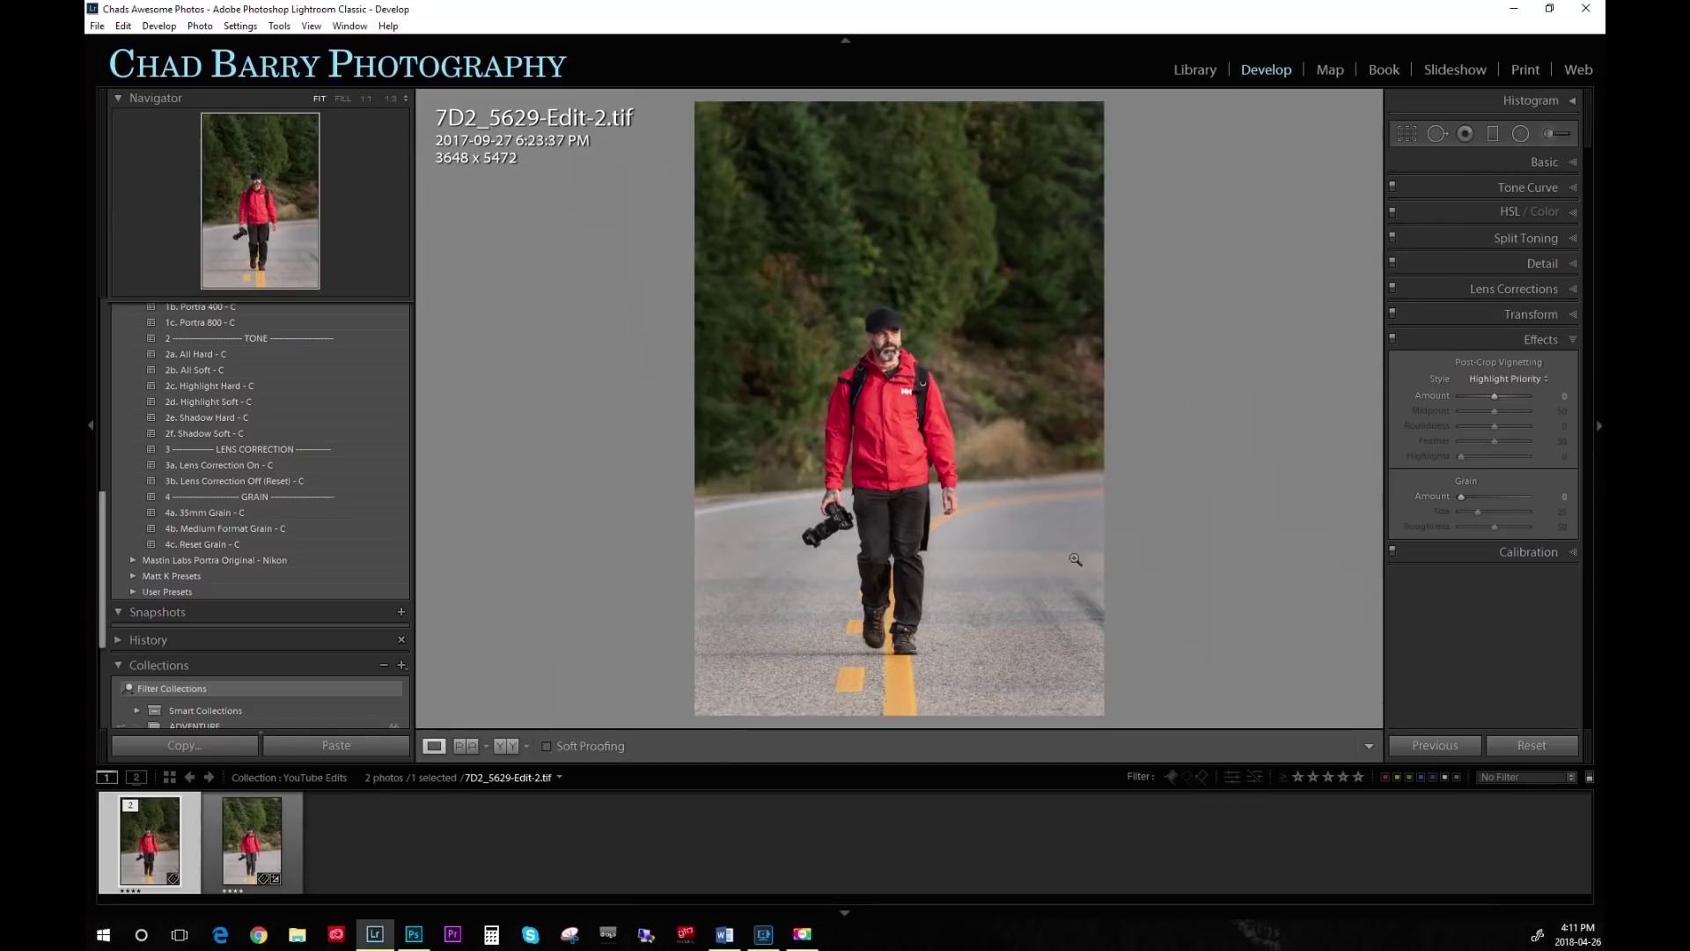
# Set Luminance noise reduction to 19 on the edited TIFF while inspecting the man's face and jacket up close.
pyautogui.click(1549, 264)
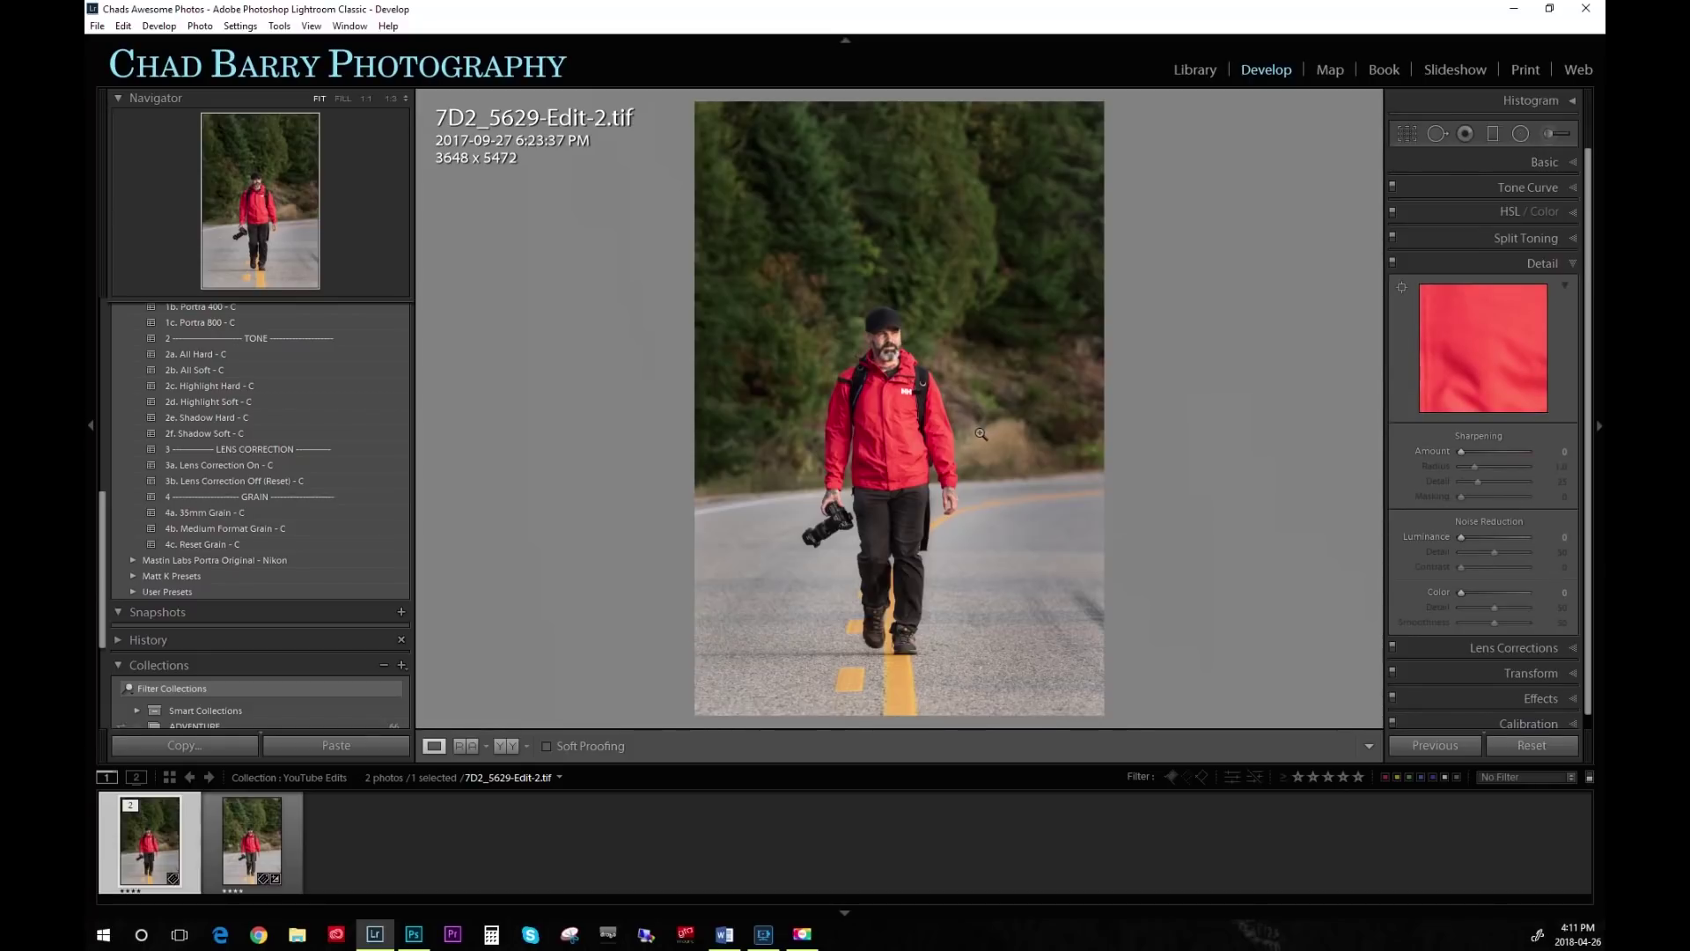
pyautogui.click(867, 360)
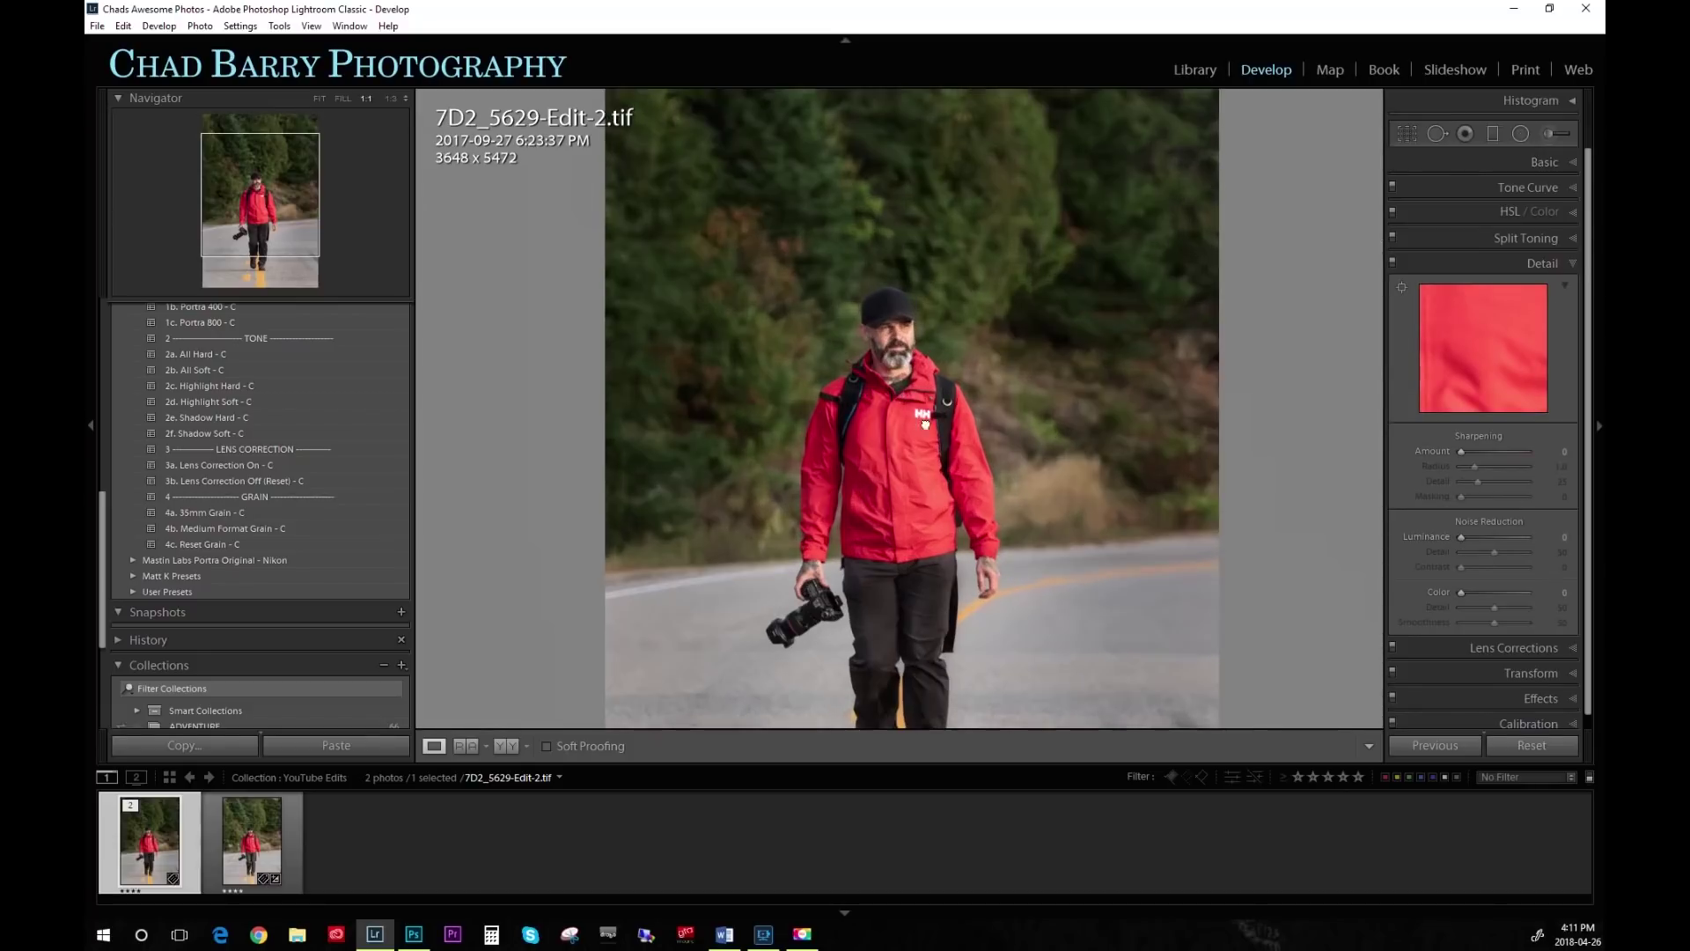
pyautogui.click(872, 371)
pyautogui.click(872, 371)
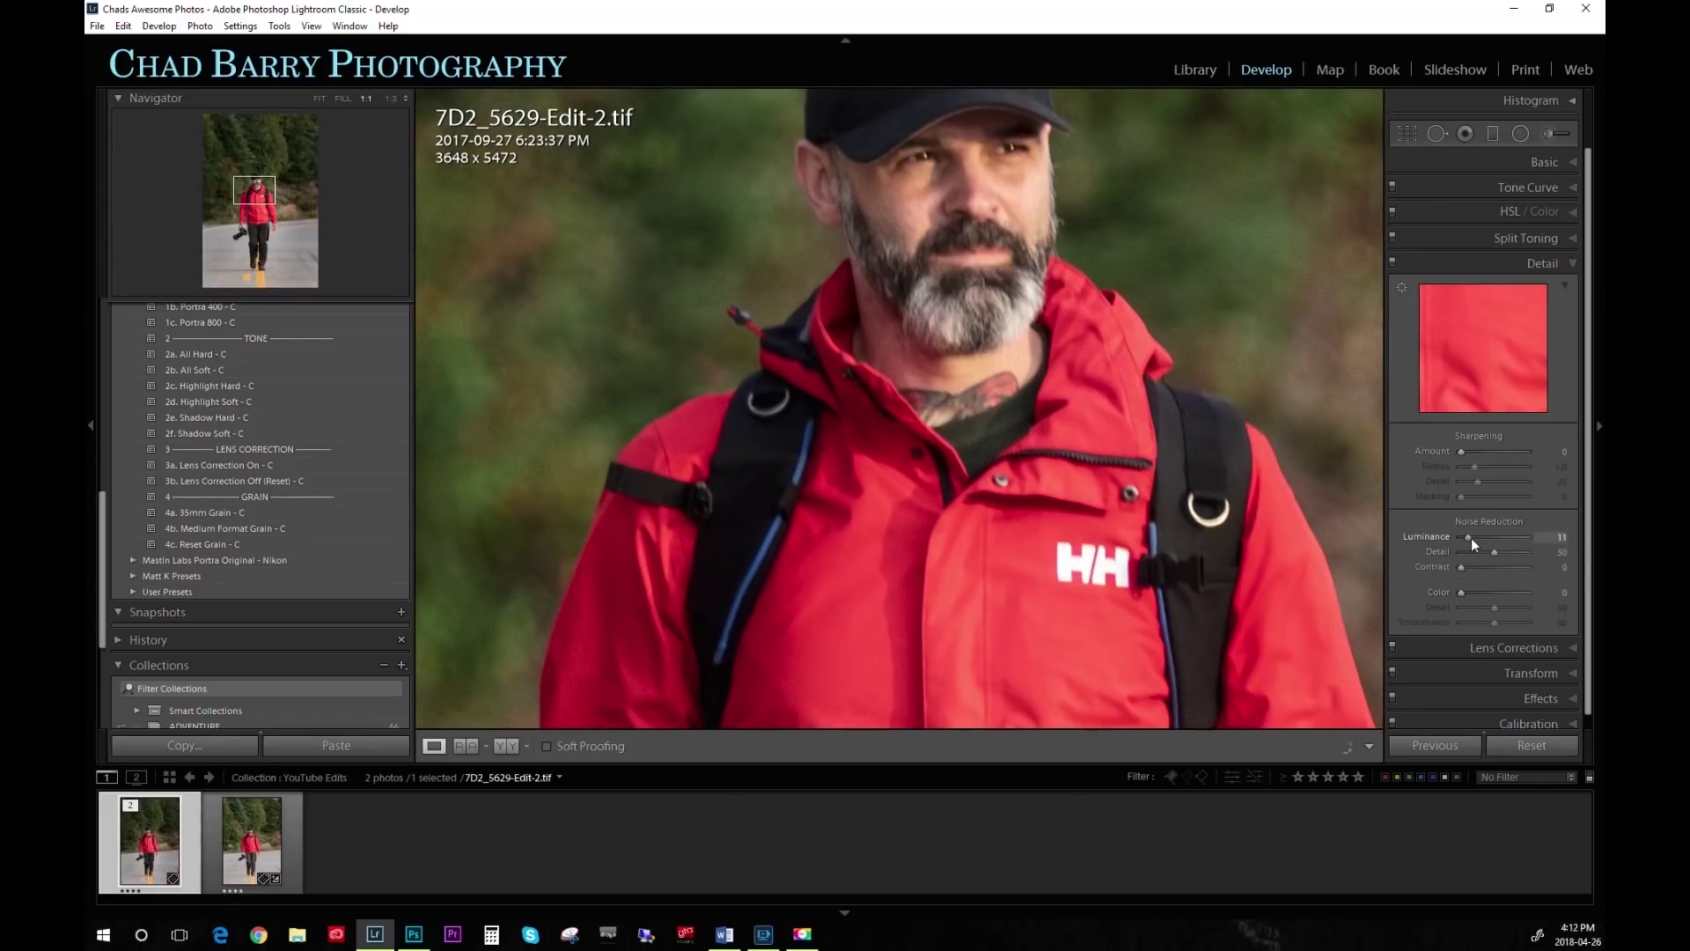
pyautogui.moveTo(1473, 539); pyautogui.dragTo(1474, 541)
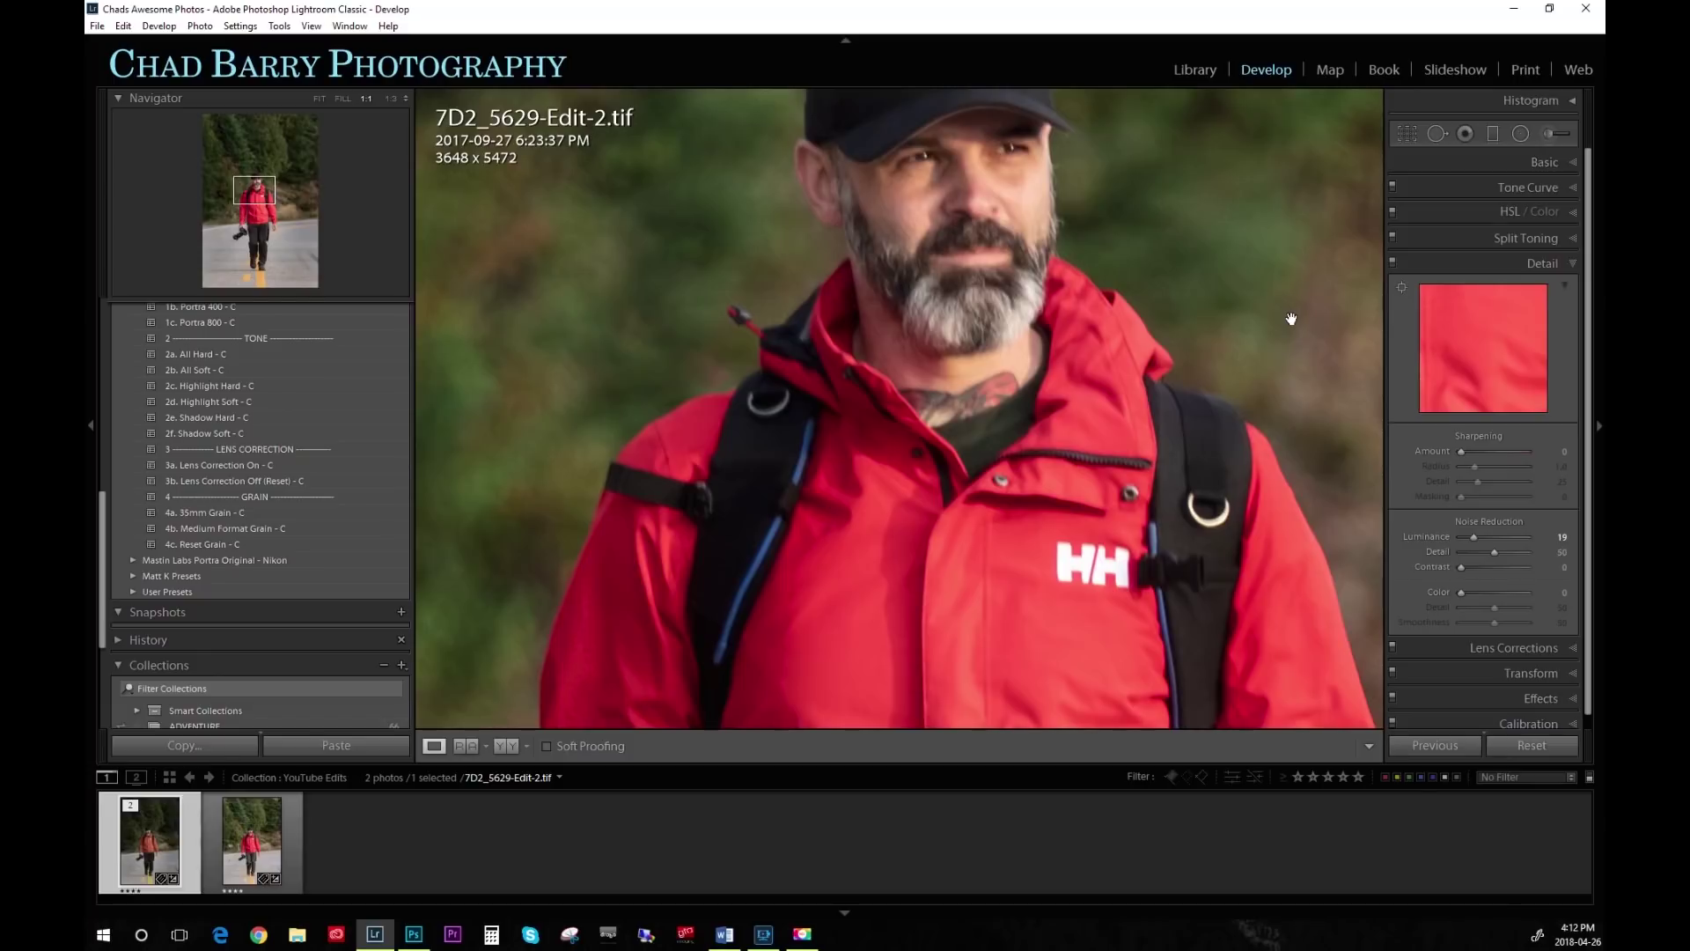
pyautogui.click(1291, 319)
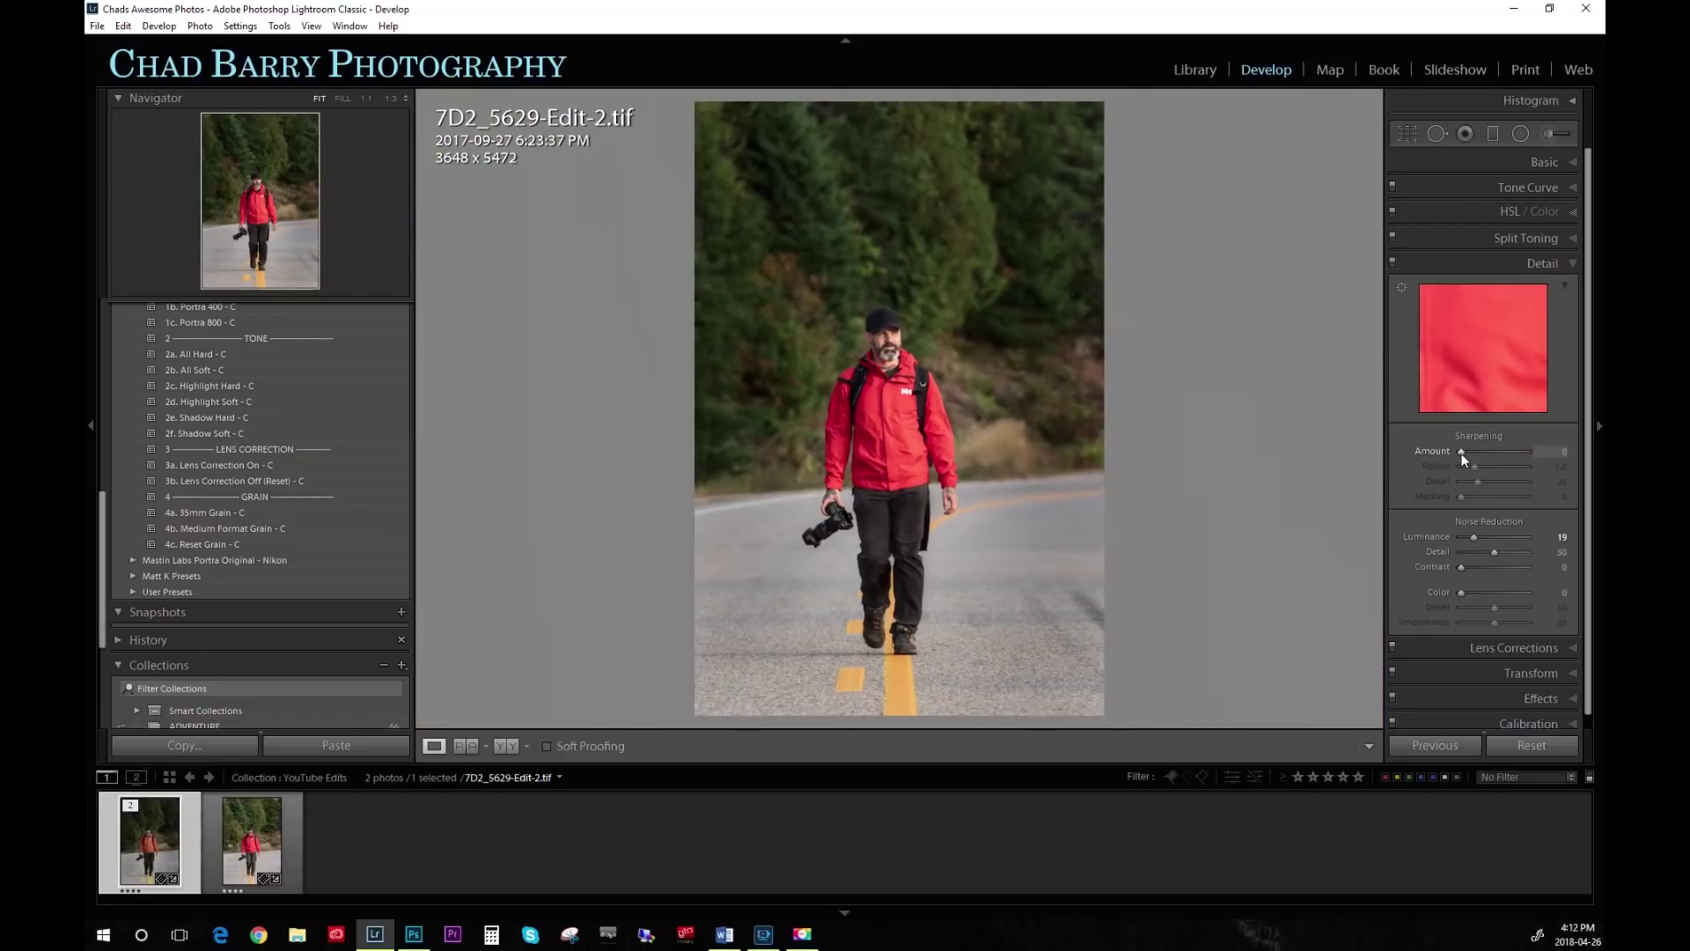
# Sharpen the edited TIFF with an Amount of 63 and Masking of 75, previewing the edge mask to limit it to the man's outlines.
pyautogui.moveTo(1461, 452); pyautogui.dragTo(1472, 453)
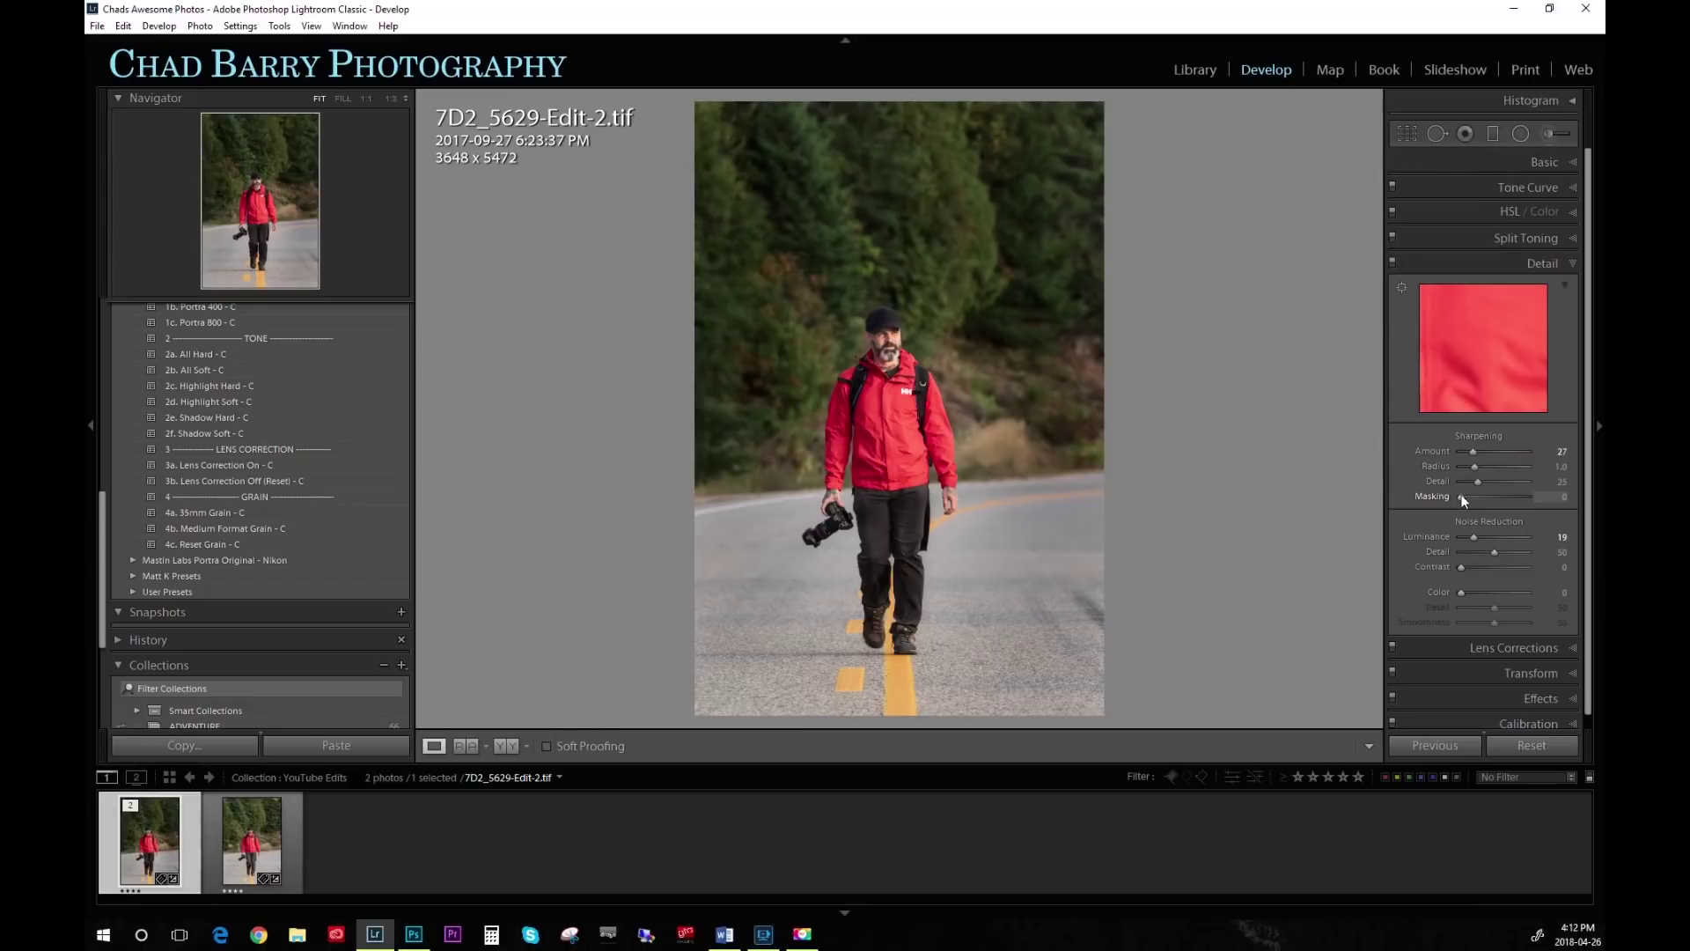
pyautogui.moveTo(1460, 499); pyautogui.dragTo(1526, 499)
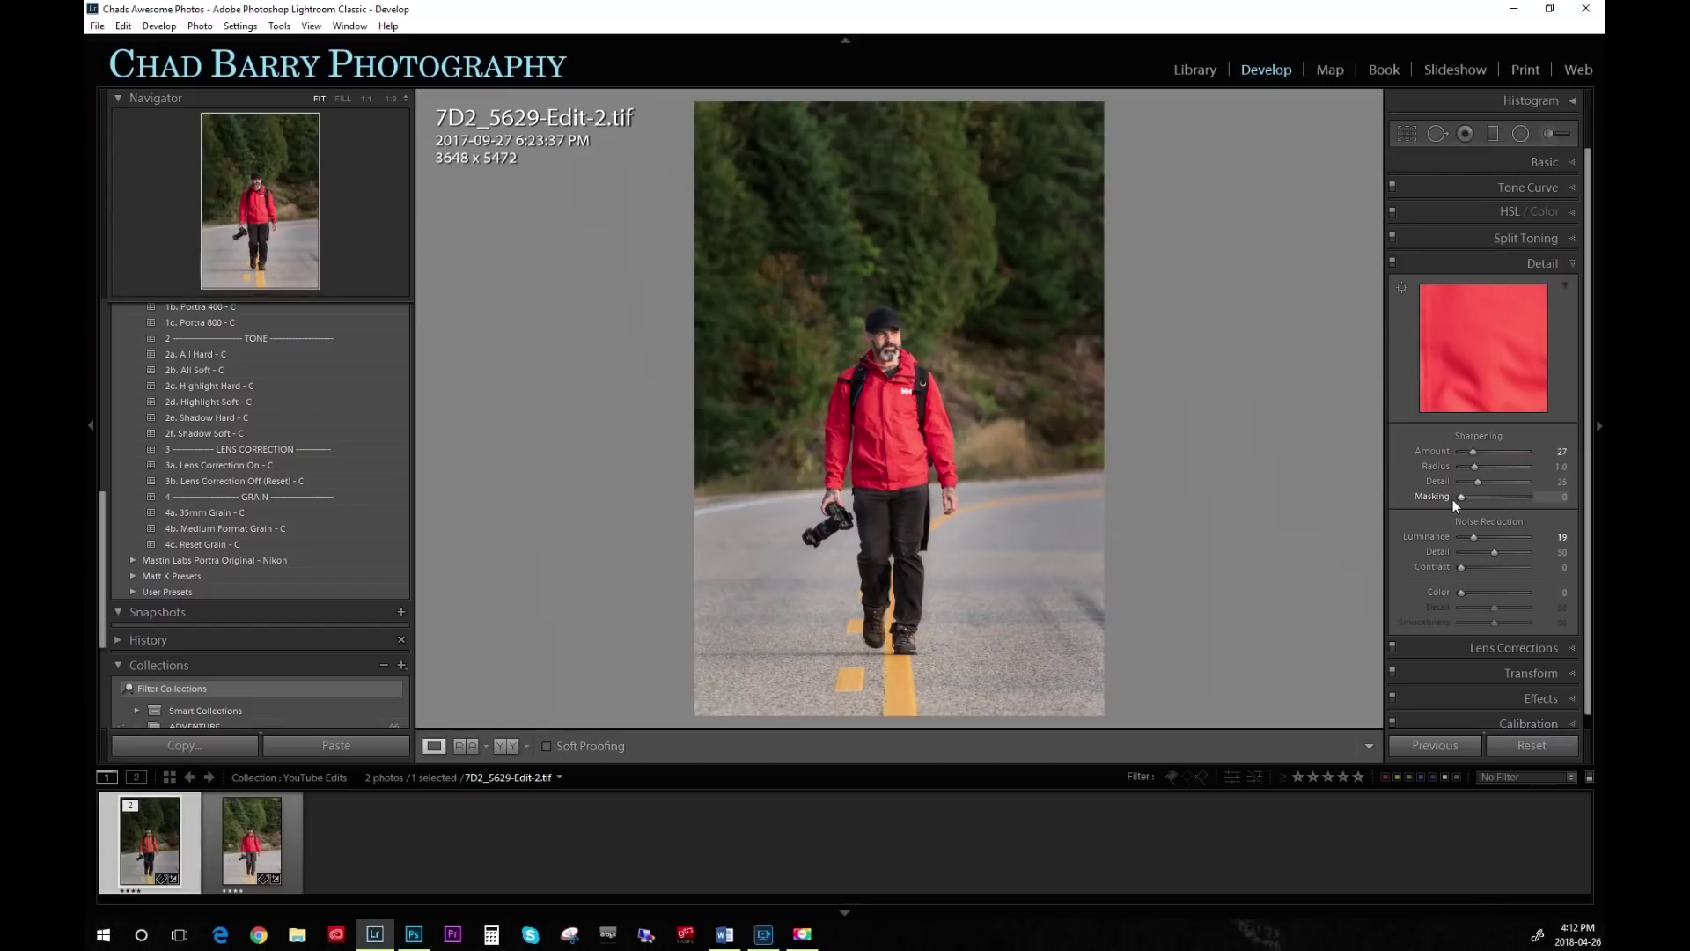
pyautogui.press('alt')
pyautogui.moveTo(1461, 498); pyautogui.dragTo(1509, 495)
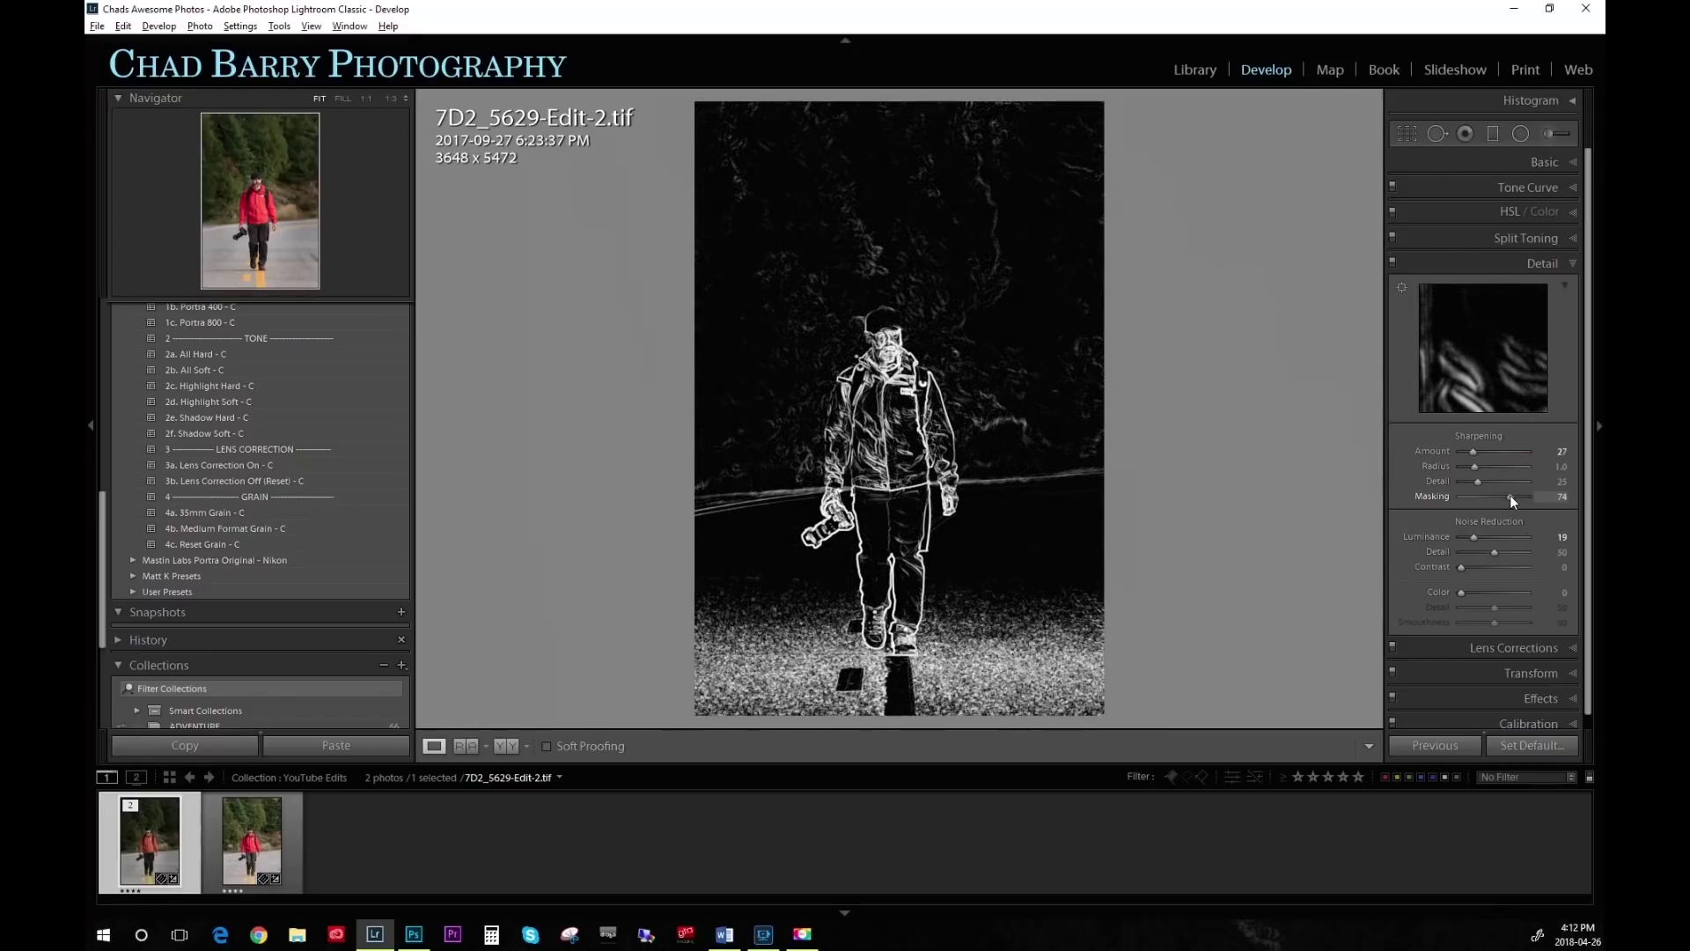
pyautogui.moveTo(1508, 494); pyautogui.dragTo(1511, 495)
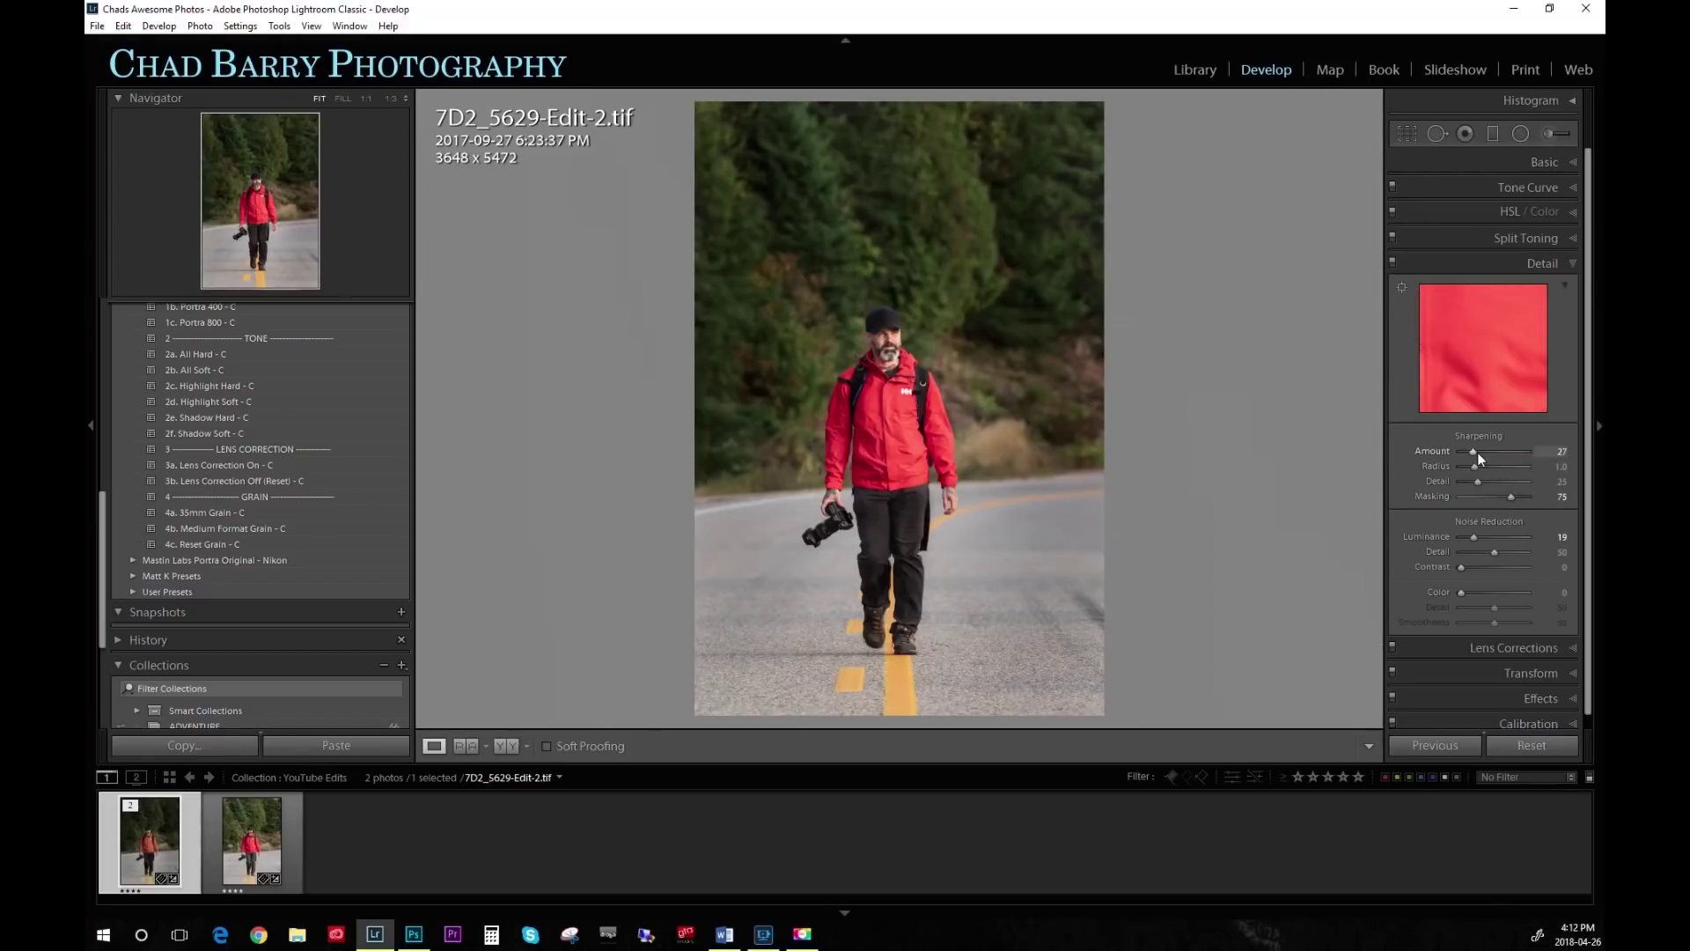
pyautogui.moveTo(1485, 453); pyautogui.dragTo(1491, 452)
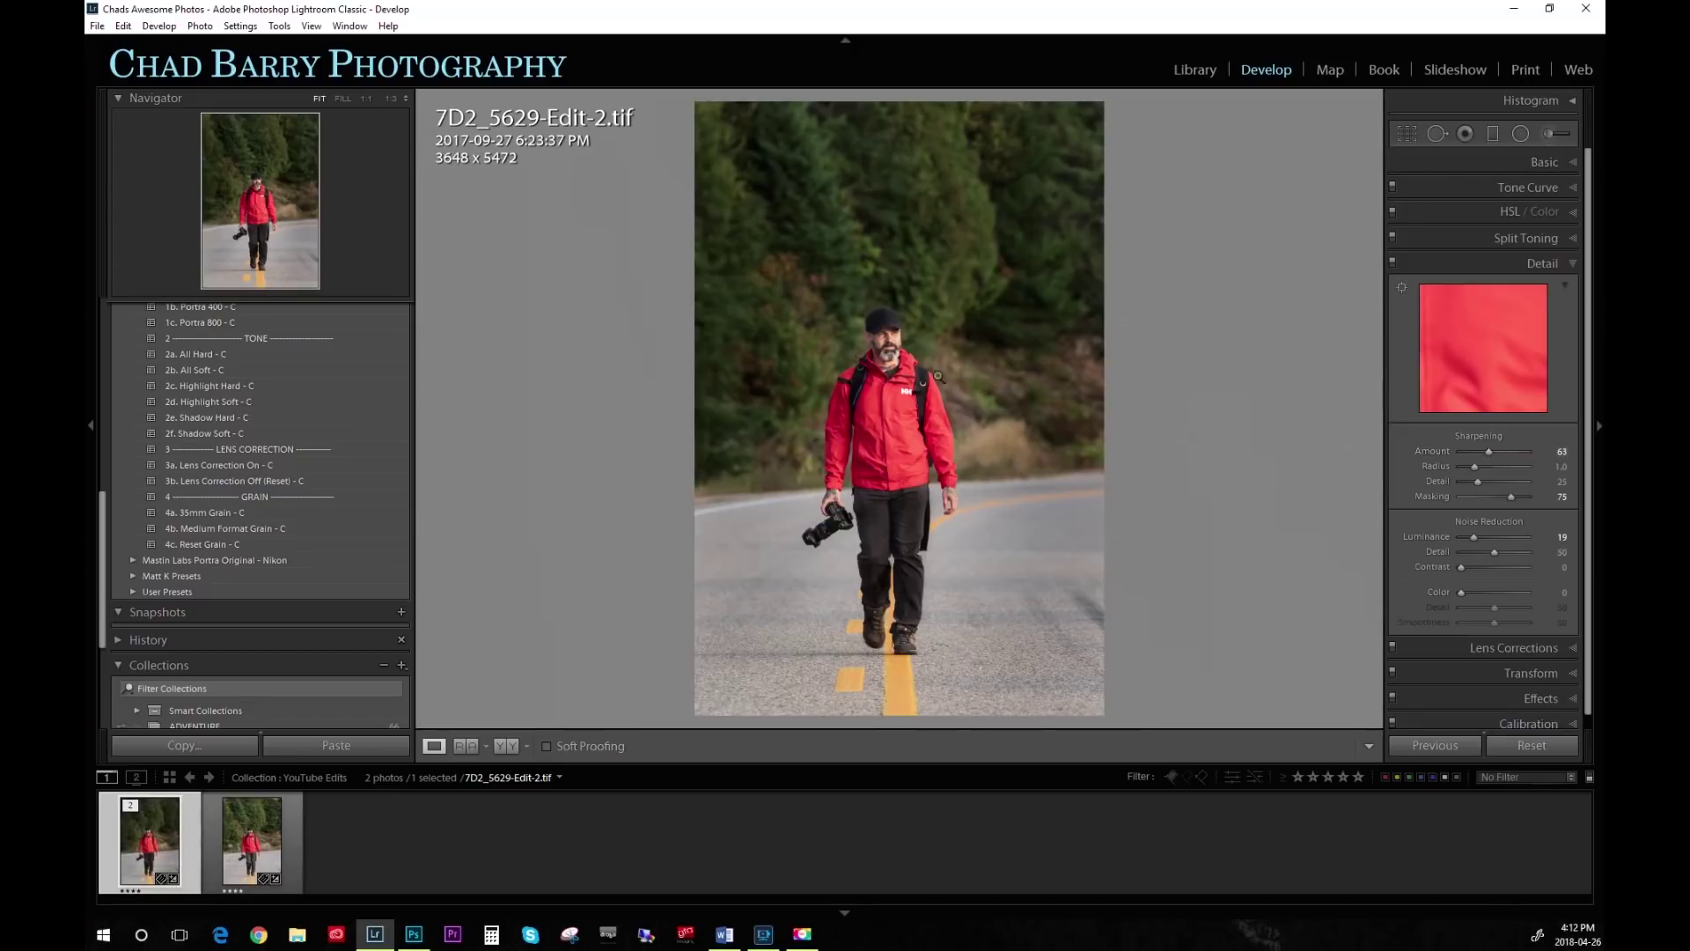
# Examine the man's face up close with the Detail adjustments switched off and on, and return to the full photo.
pyautogui.click(902, 343)
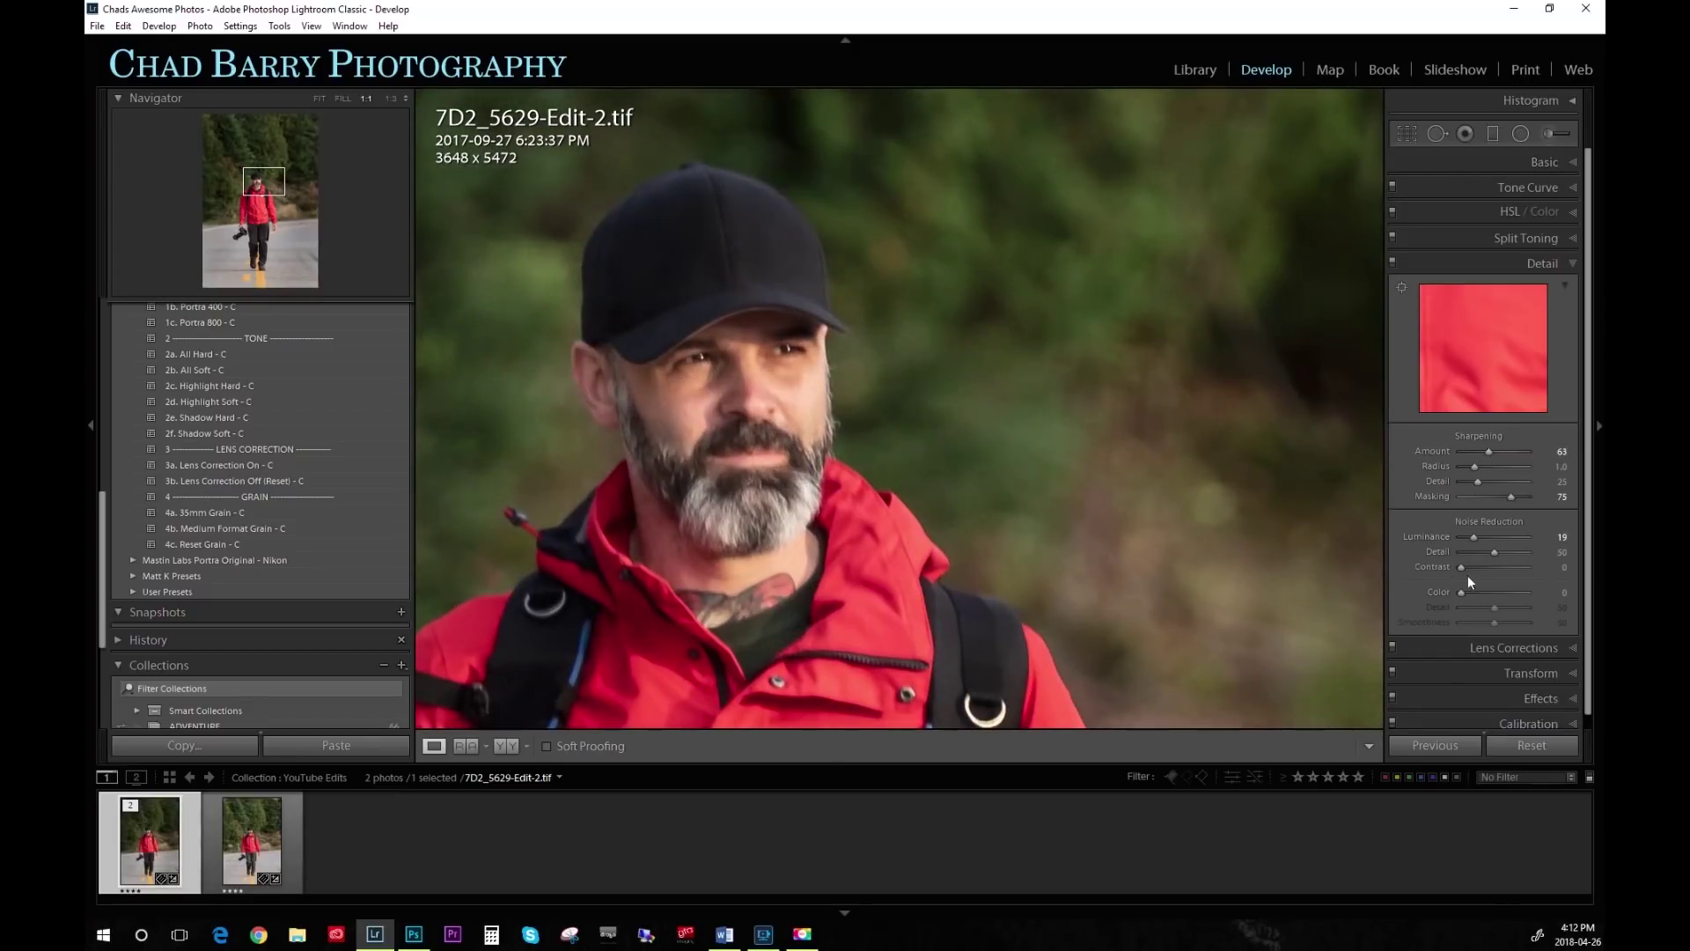
pyautogui.click(1392, 262)
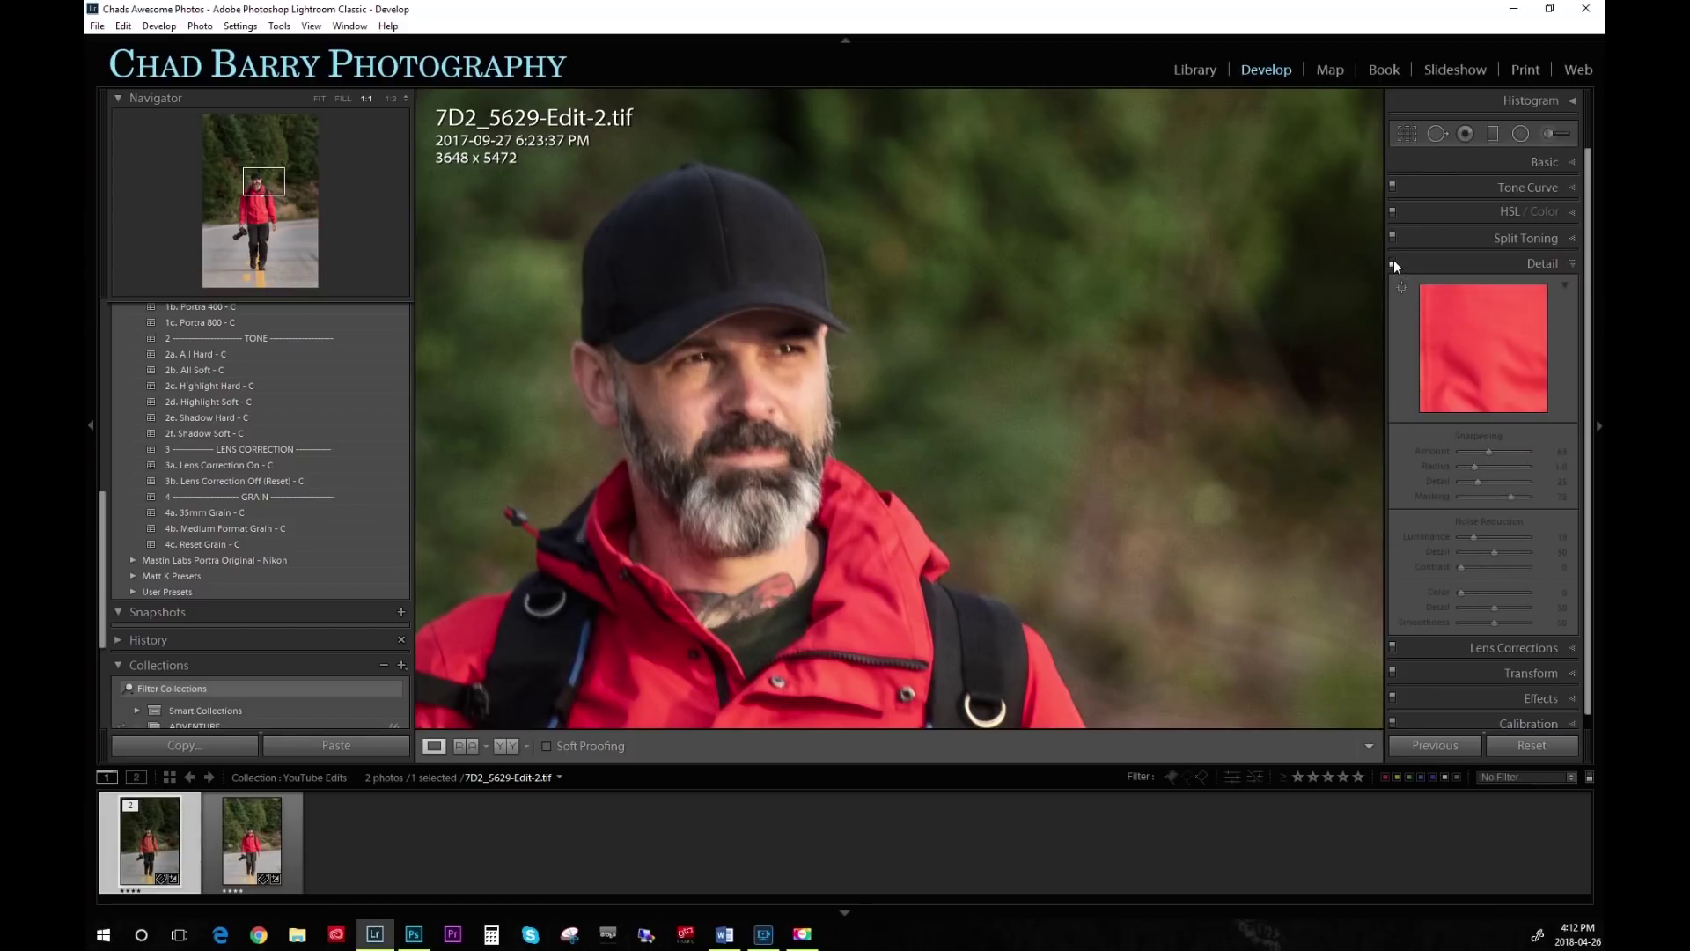
pyautogui.click(1392, 262)
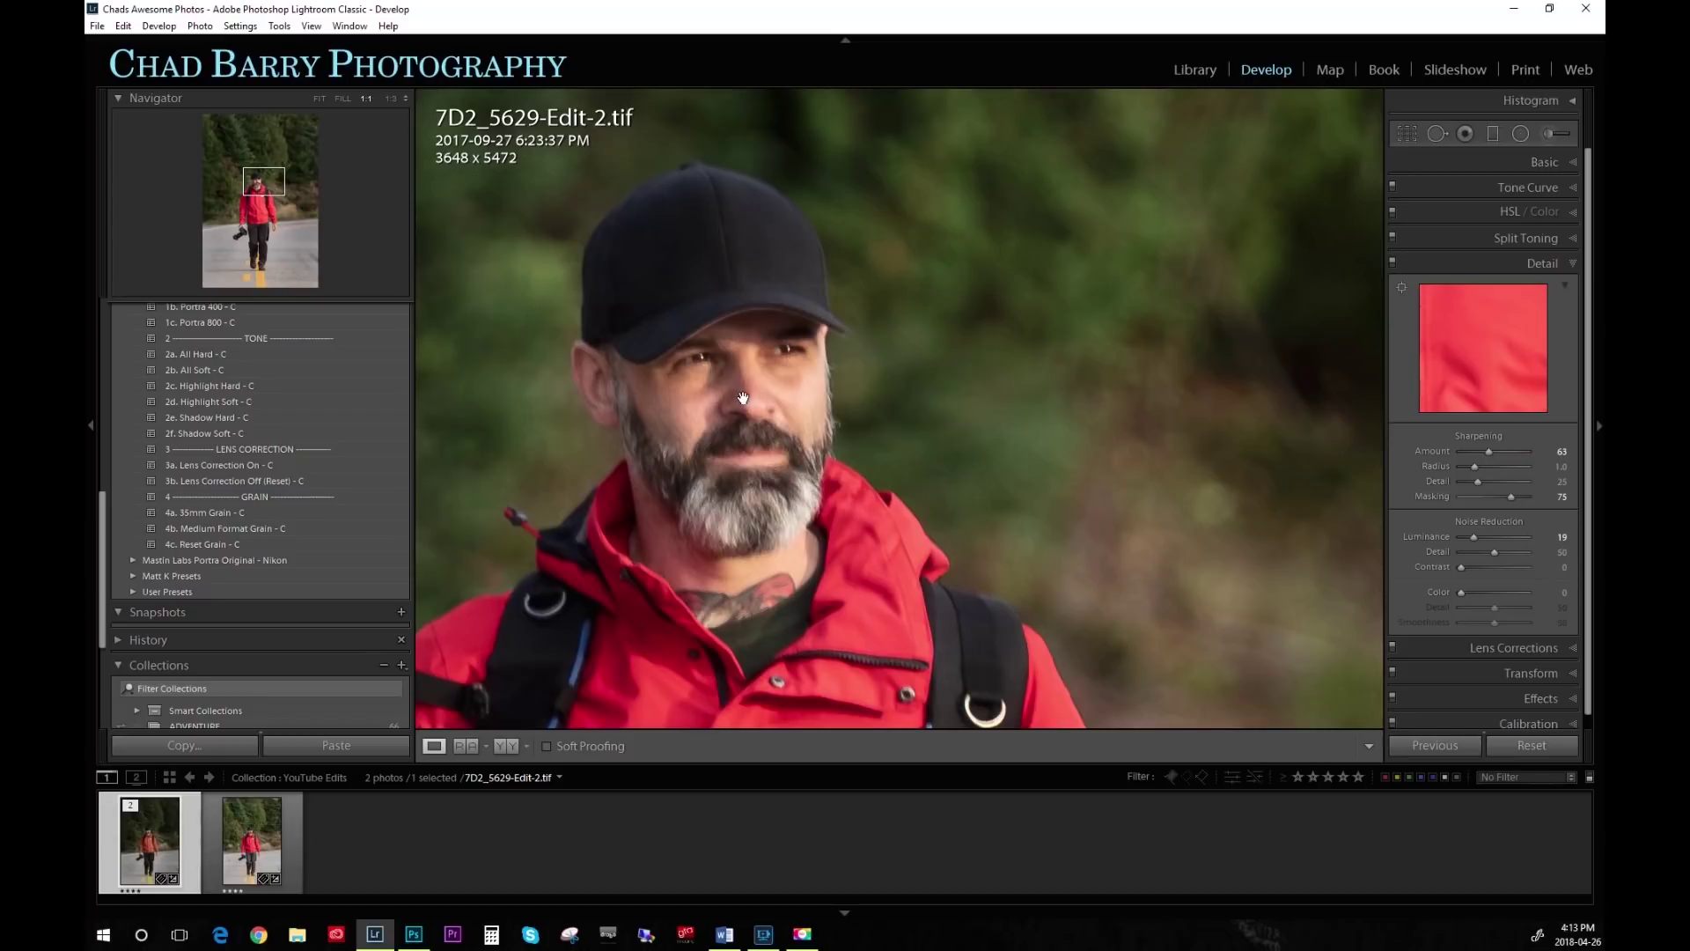
pyautogui.click(742, 397)
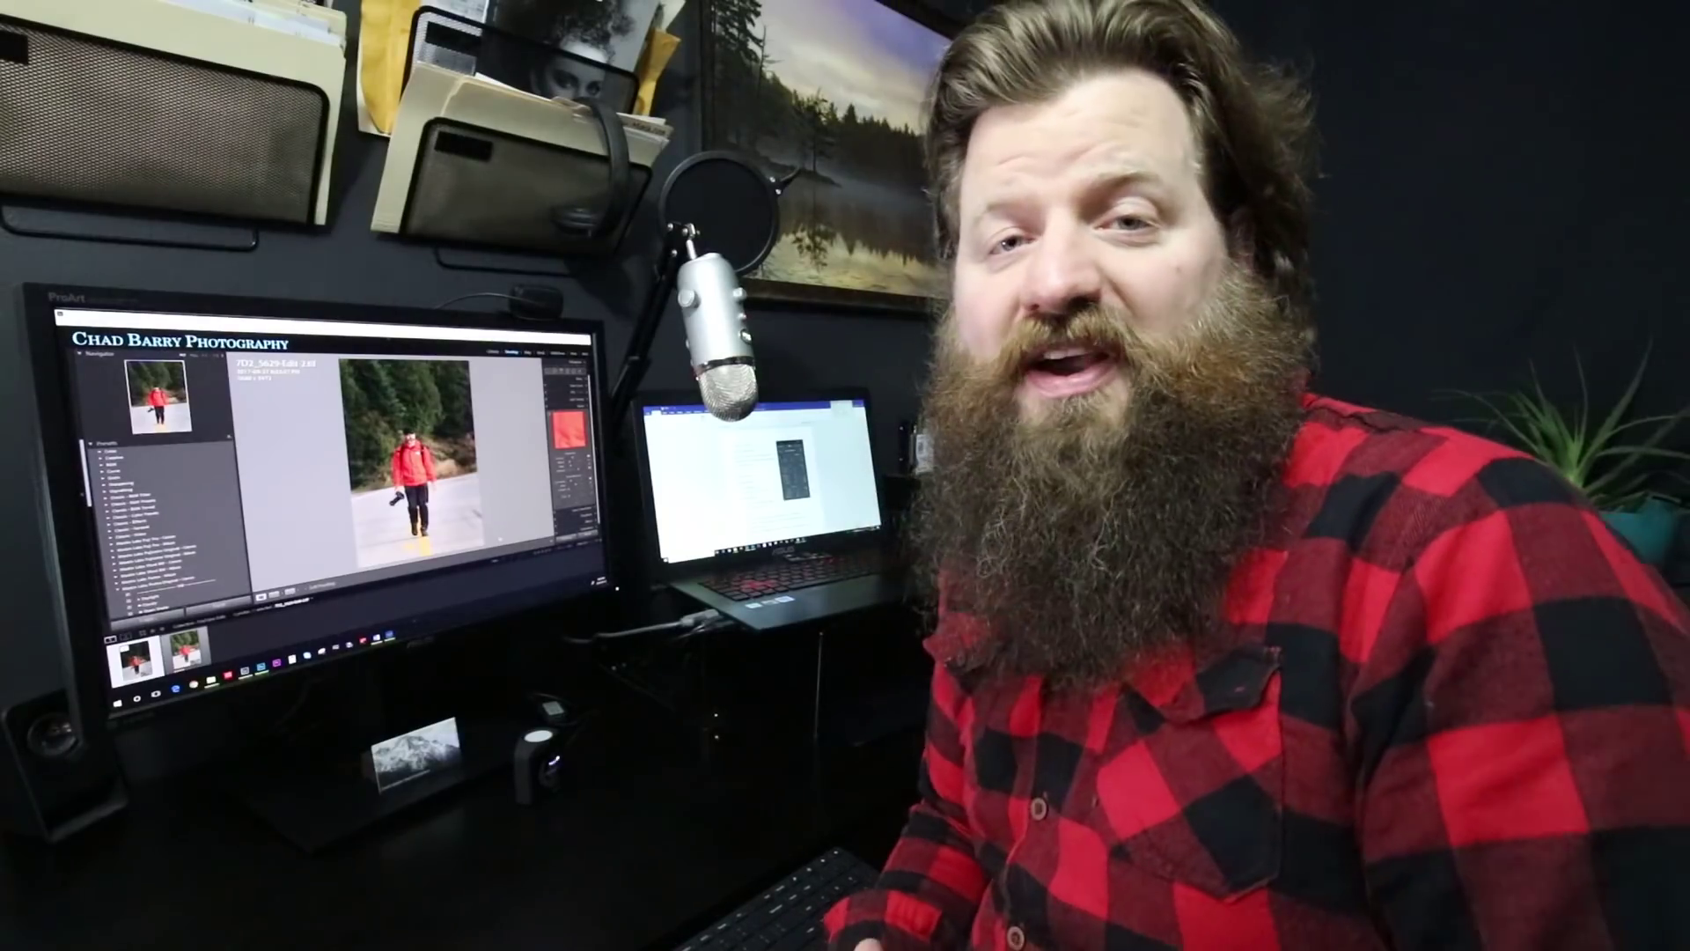